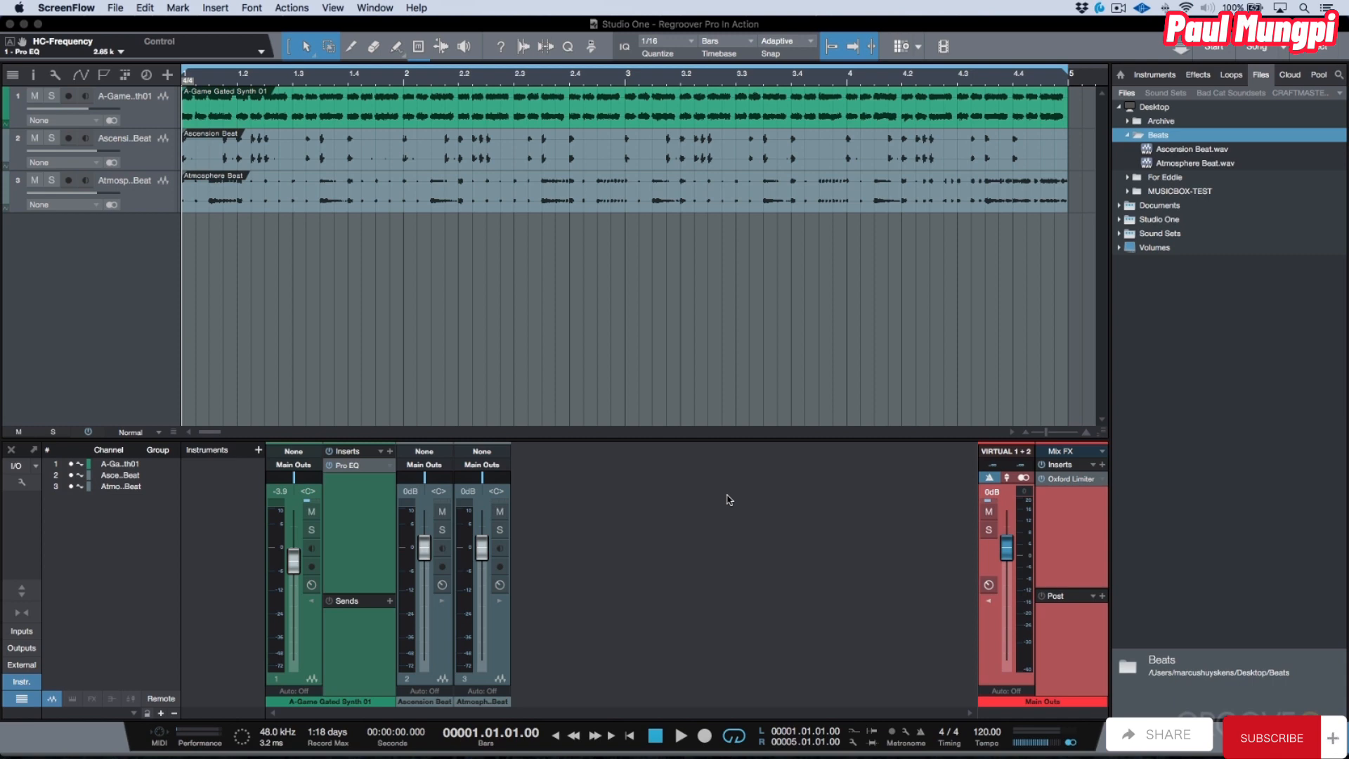
# Switch to Studio One and play all three tracks together, collapsing the A-Game Gated Synth channel's inserts before stopping playback.
pyautogui.click(859, 28)
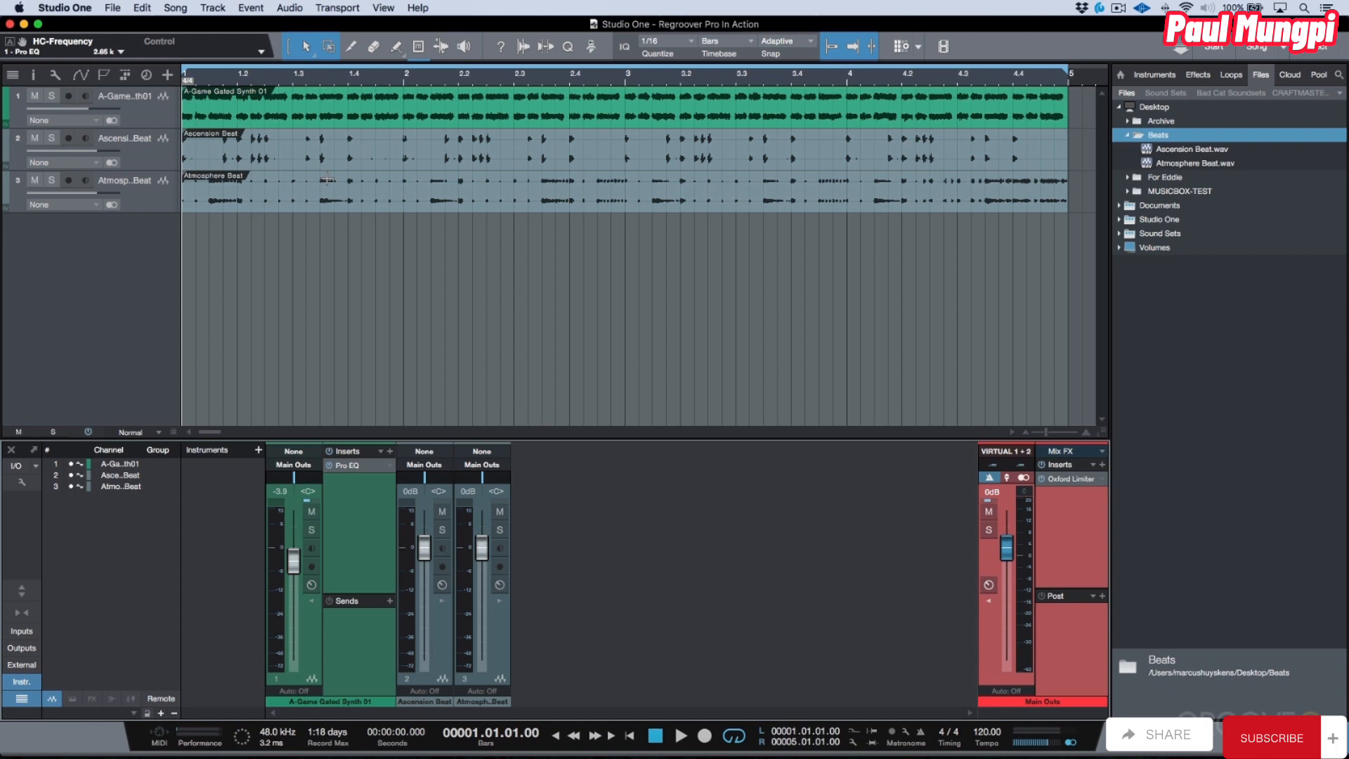
pyautogui.press('space')
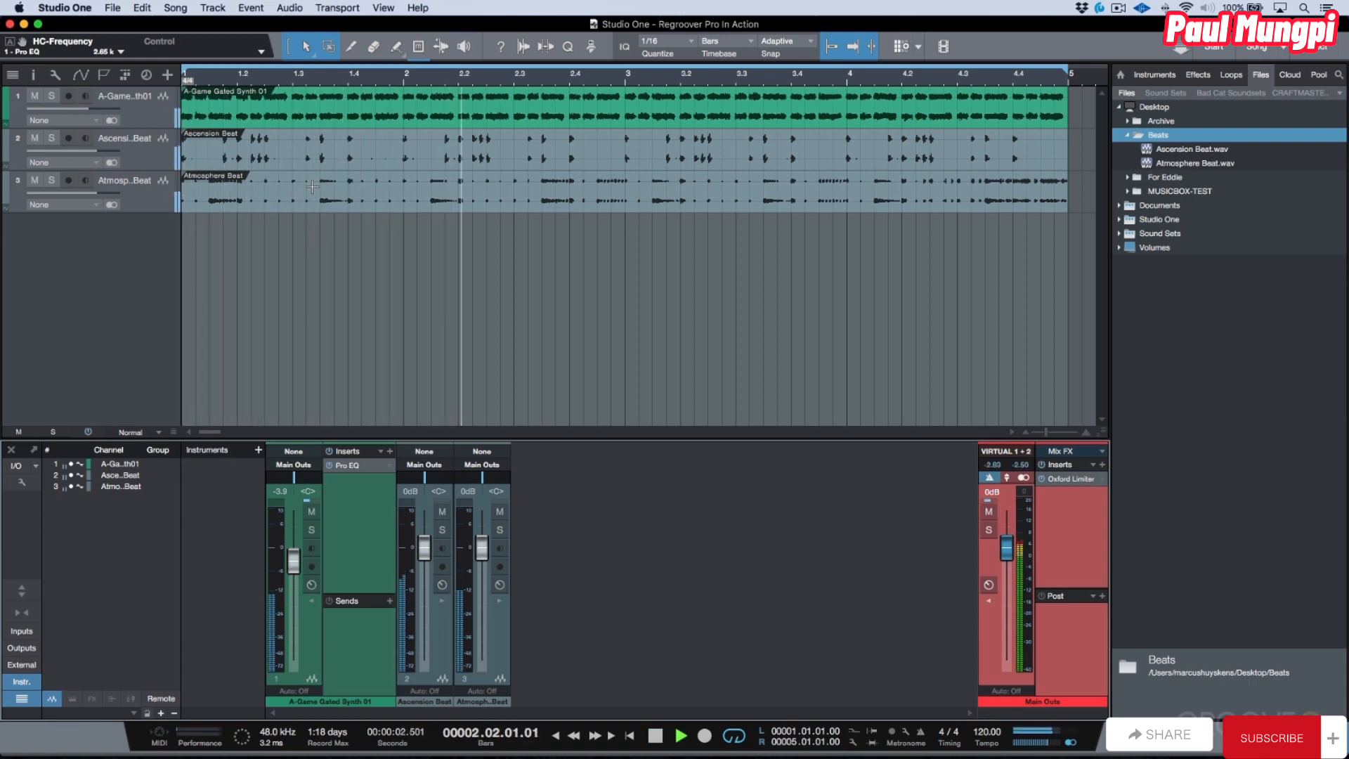
pyautogui.click(312, 601)
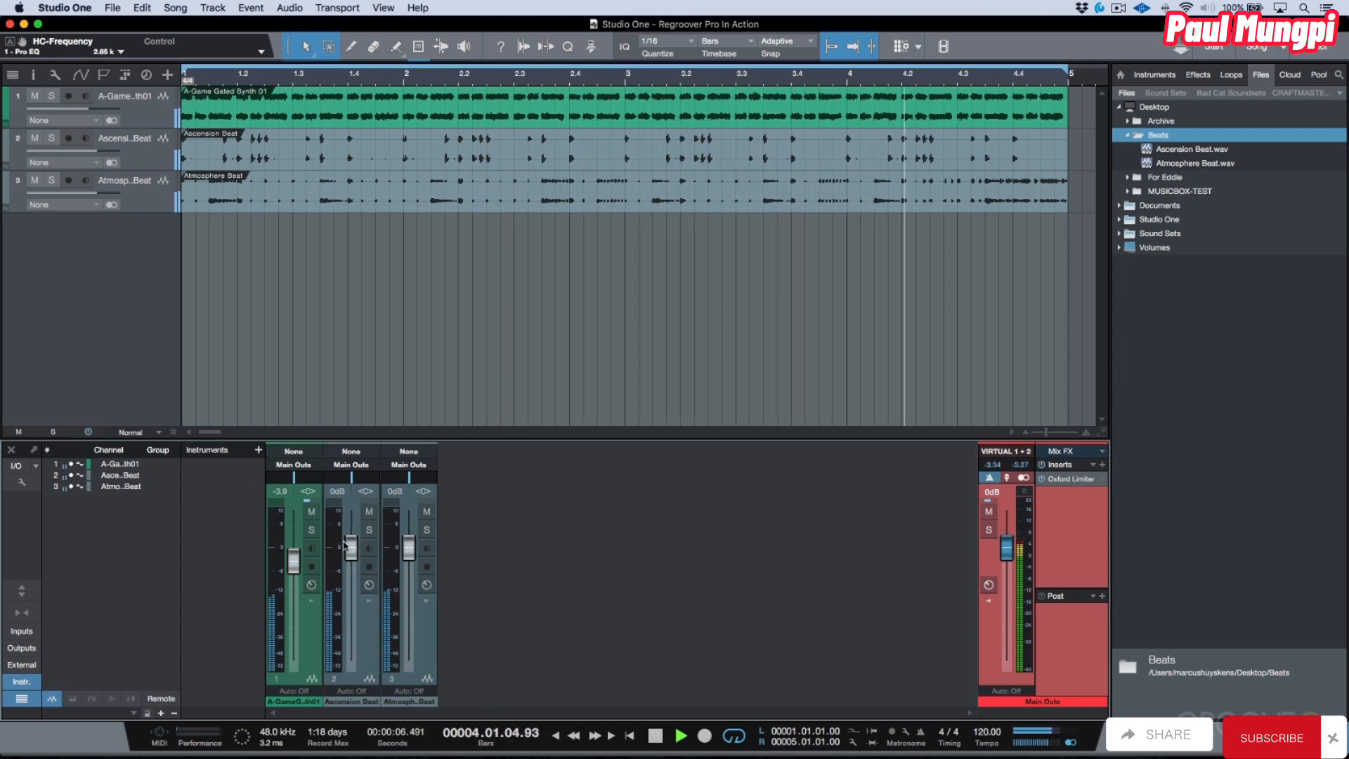
pyautogui.press('space')
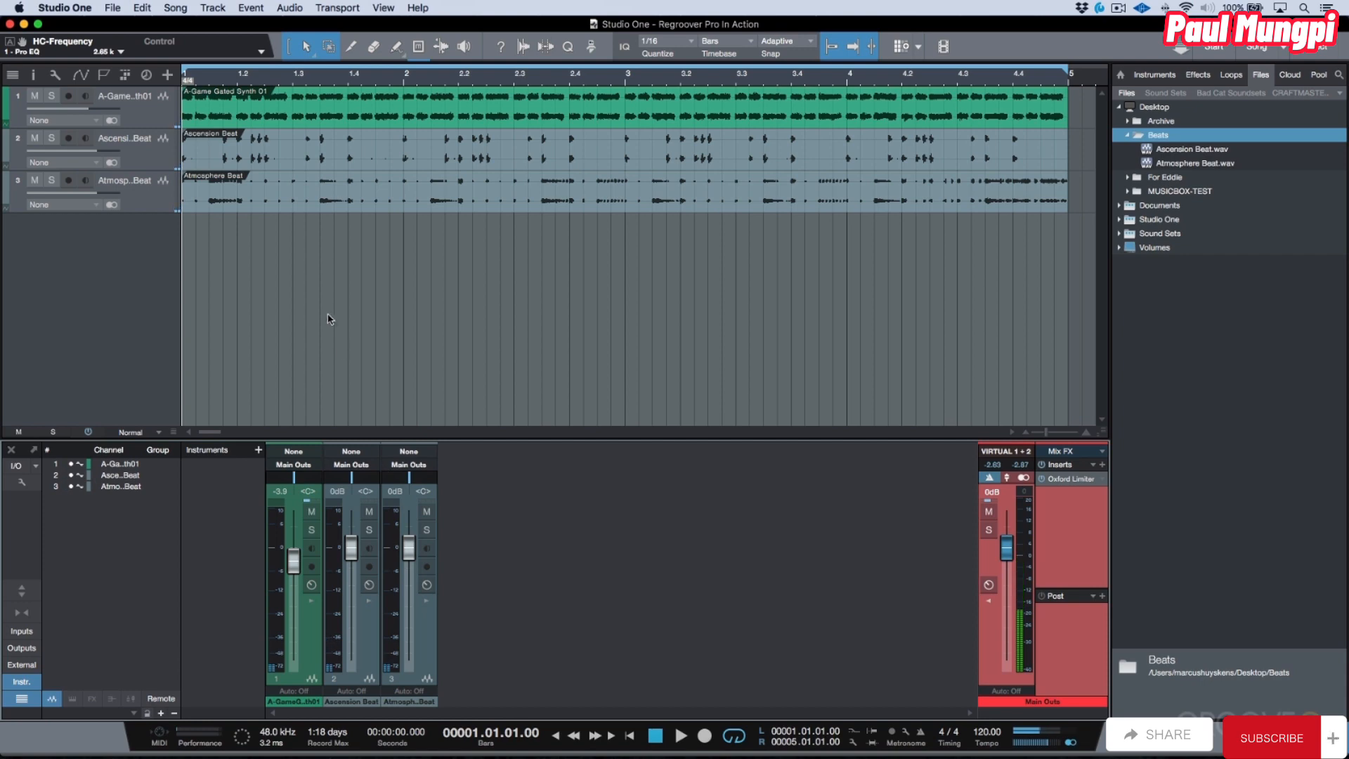
# Open the Pro EQ on the A-Game Gated Synth track to inspect its curve, and close it again.
pyautogui.click(140, 161)
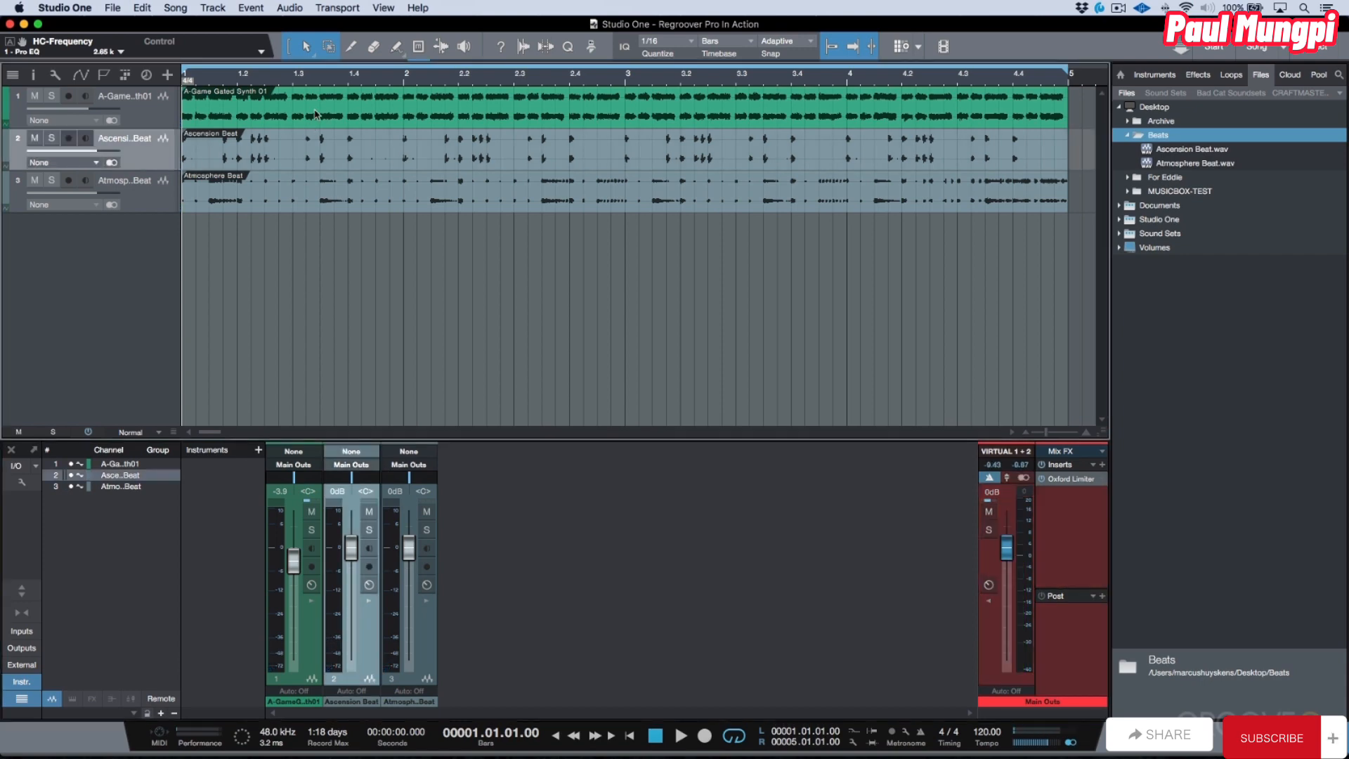
pyautogui.click(167, 119)
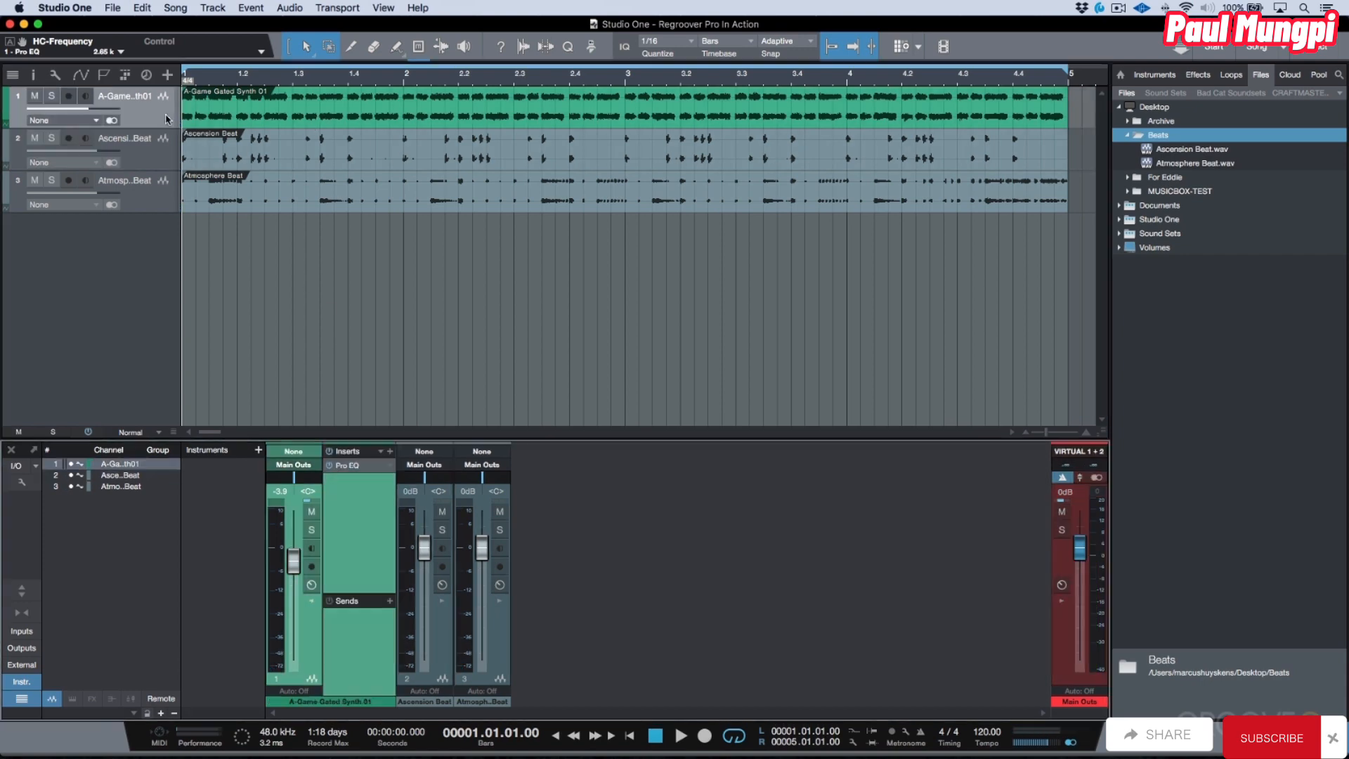
pyautogui.doubleClick(364, 468)
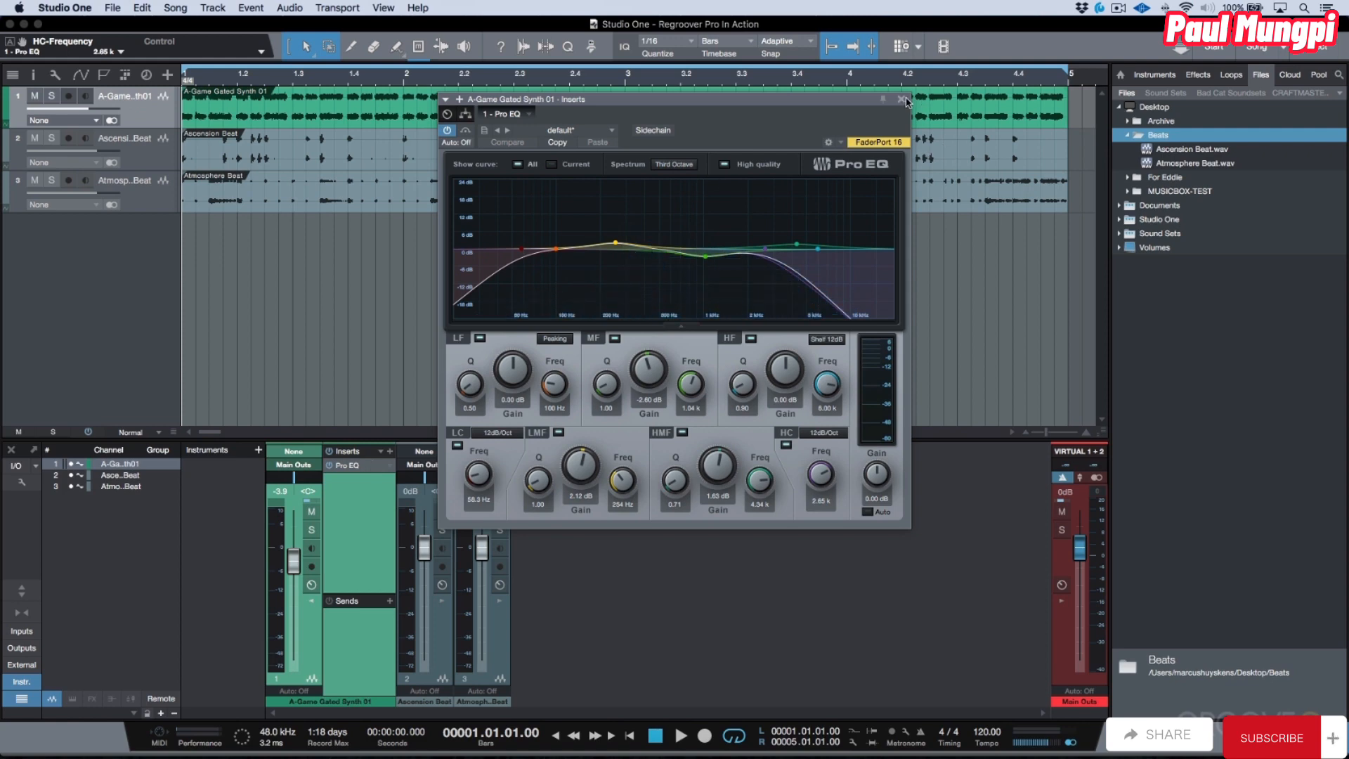
pyautogui.click(904, 103)
# Solo and audition the Ascension Beat track, and inspect its waveform at a temporarily enlarged amplitude.
pyautogui.click(152, 167)
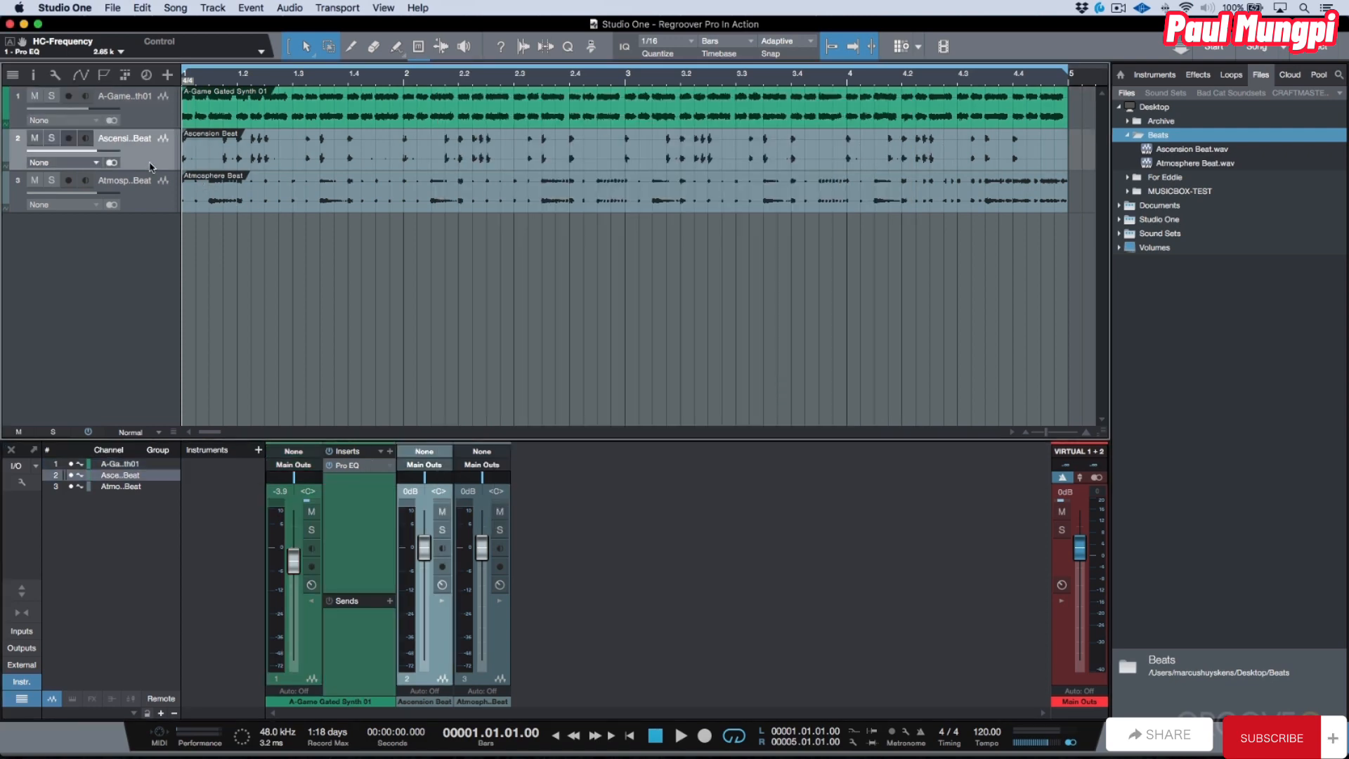
pyautogui.press('s')
pyautogui.press('space')
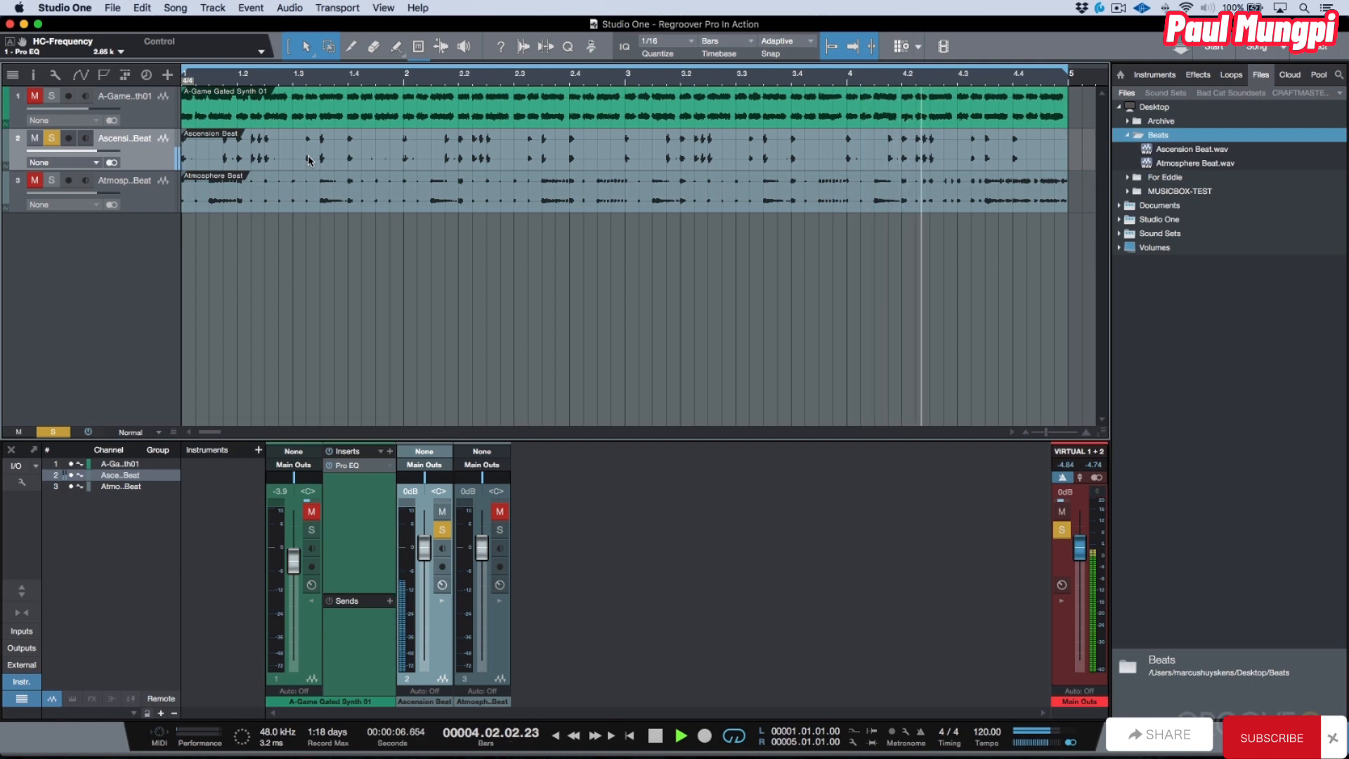
pyautogui.press('space')
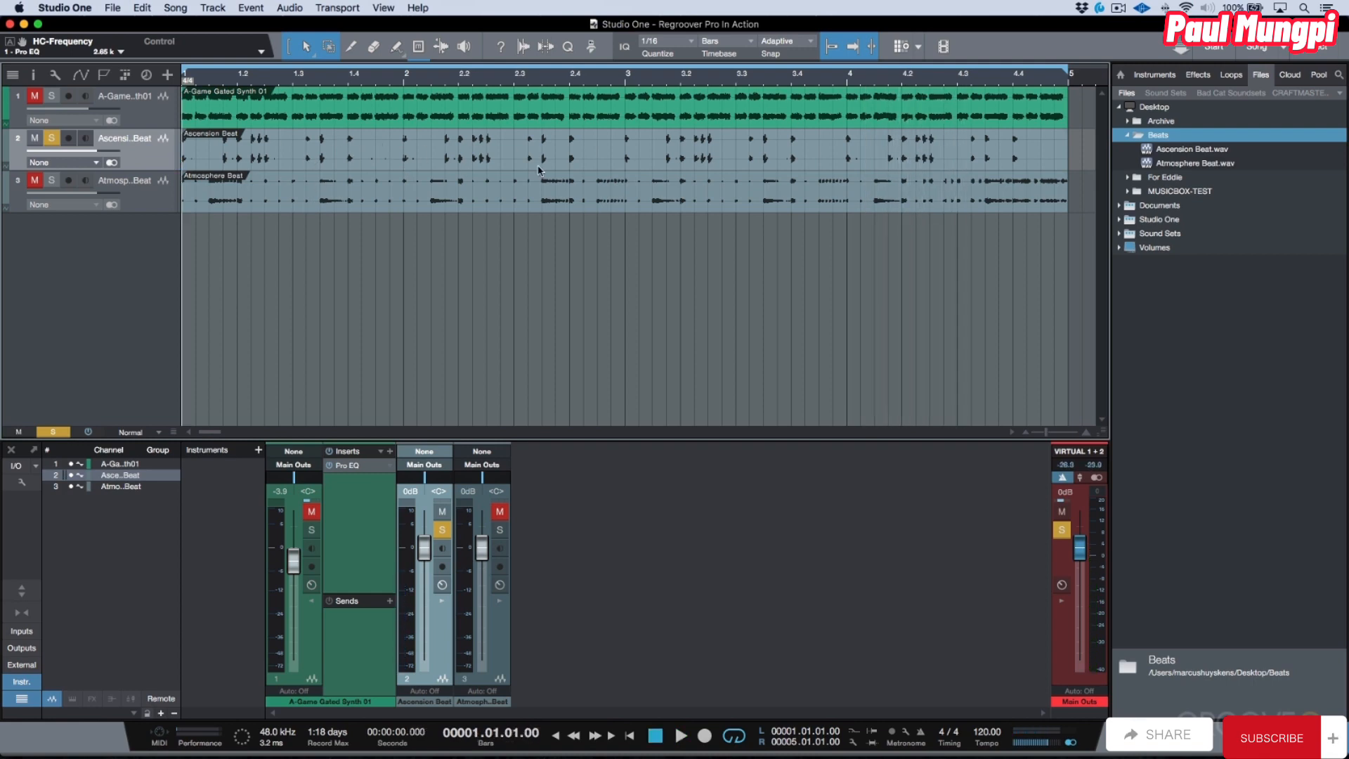
pyautogui.scroll(8, 539, 171)
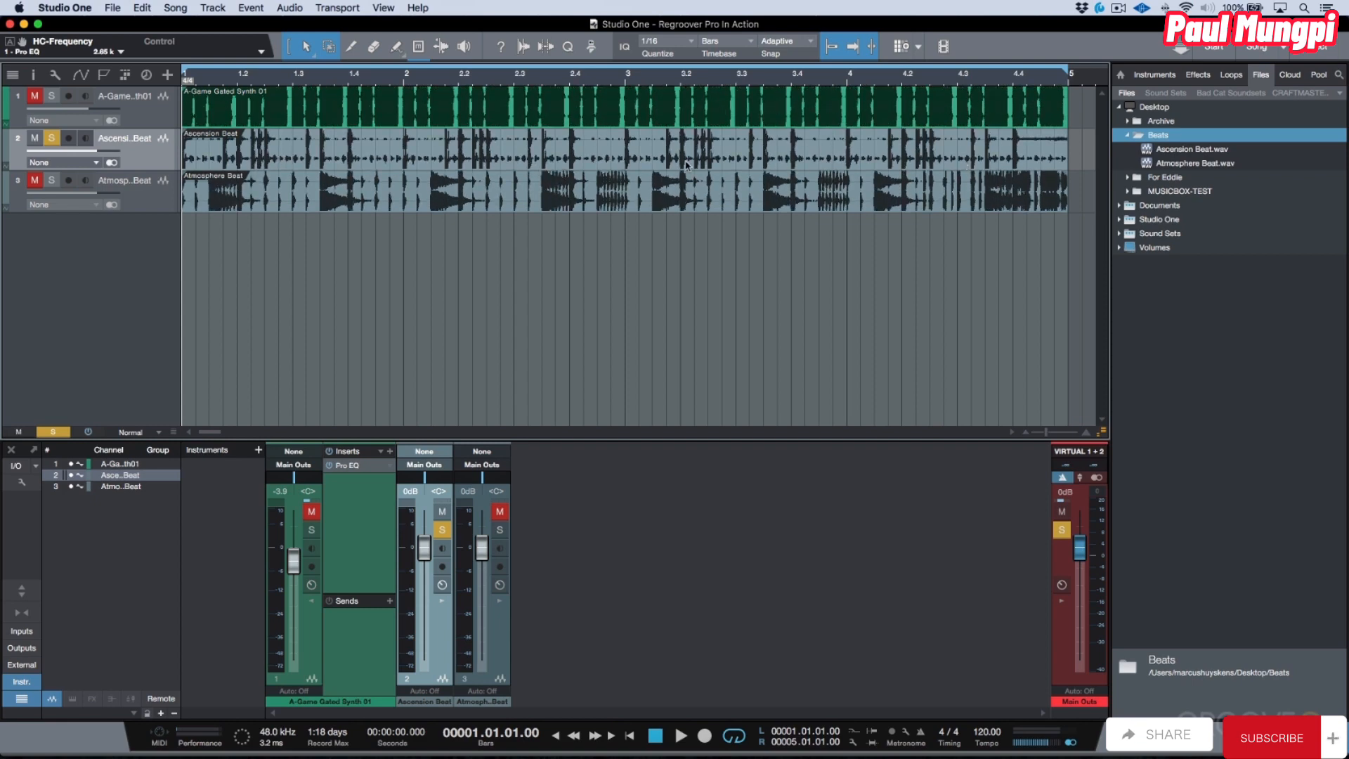
pyautogui.scroll(-8, 795, 170)
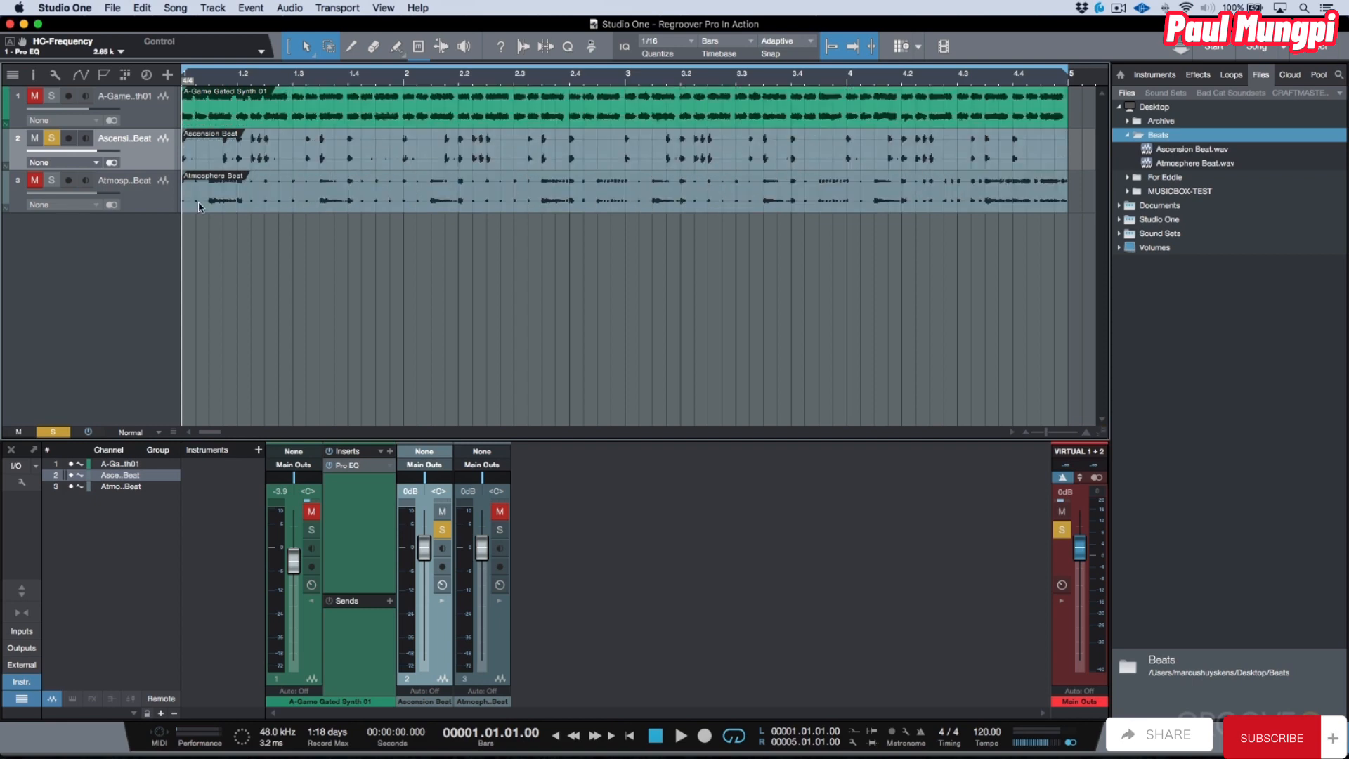
# Solo and audition the Atmosphere Beat track, and clear the solo after stopping playback.
pyautogui.click(162, 202)
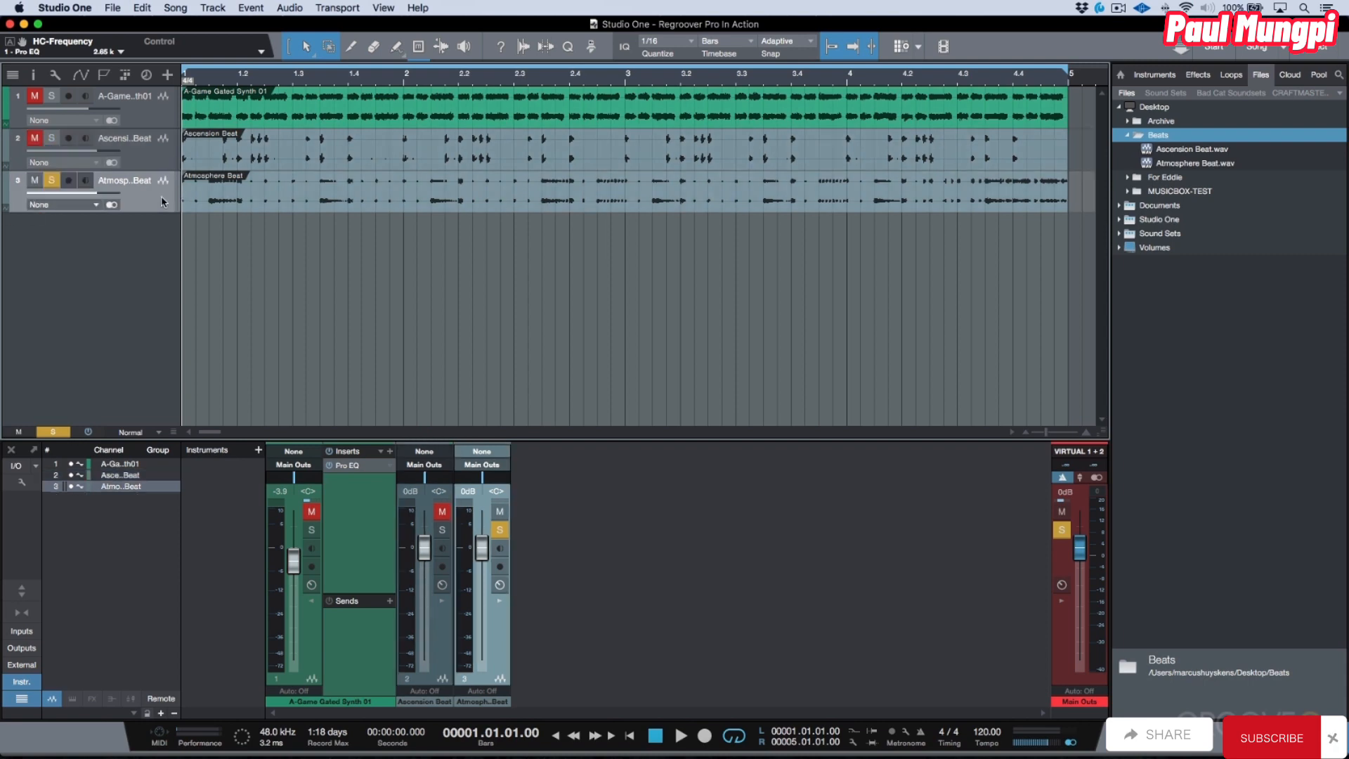
pyautogui.press('space')
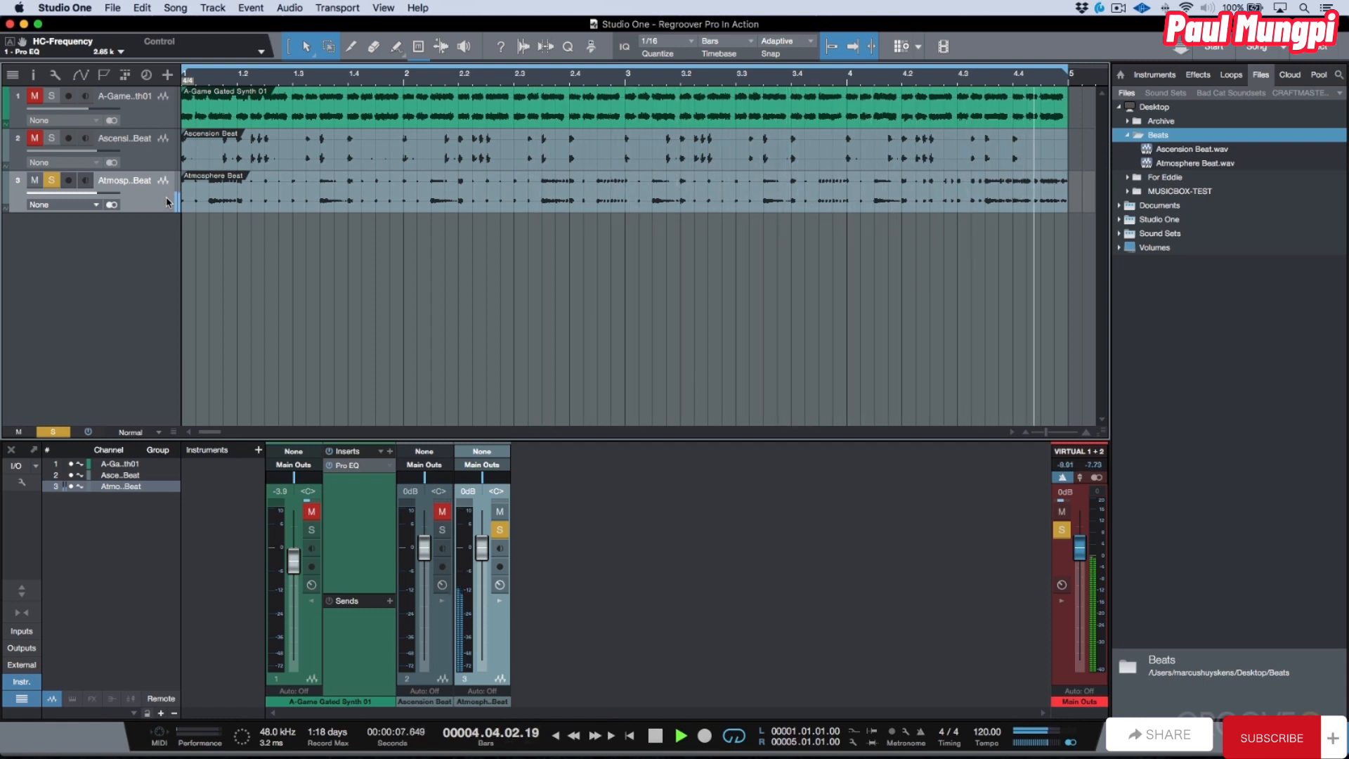
pyautogui.press('space')
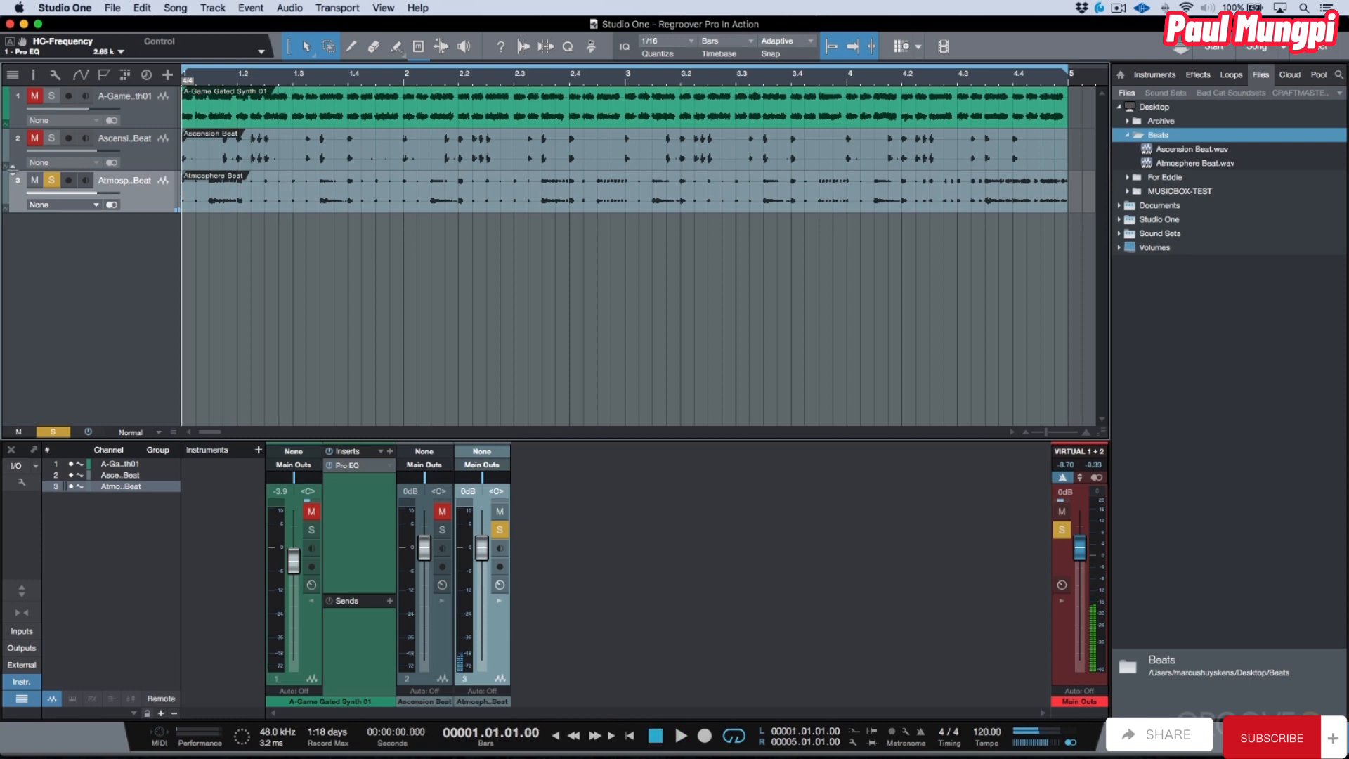
pyautogui.click(51, 181)
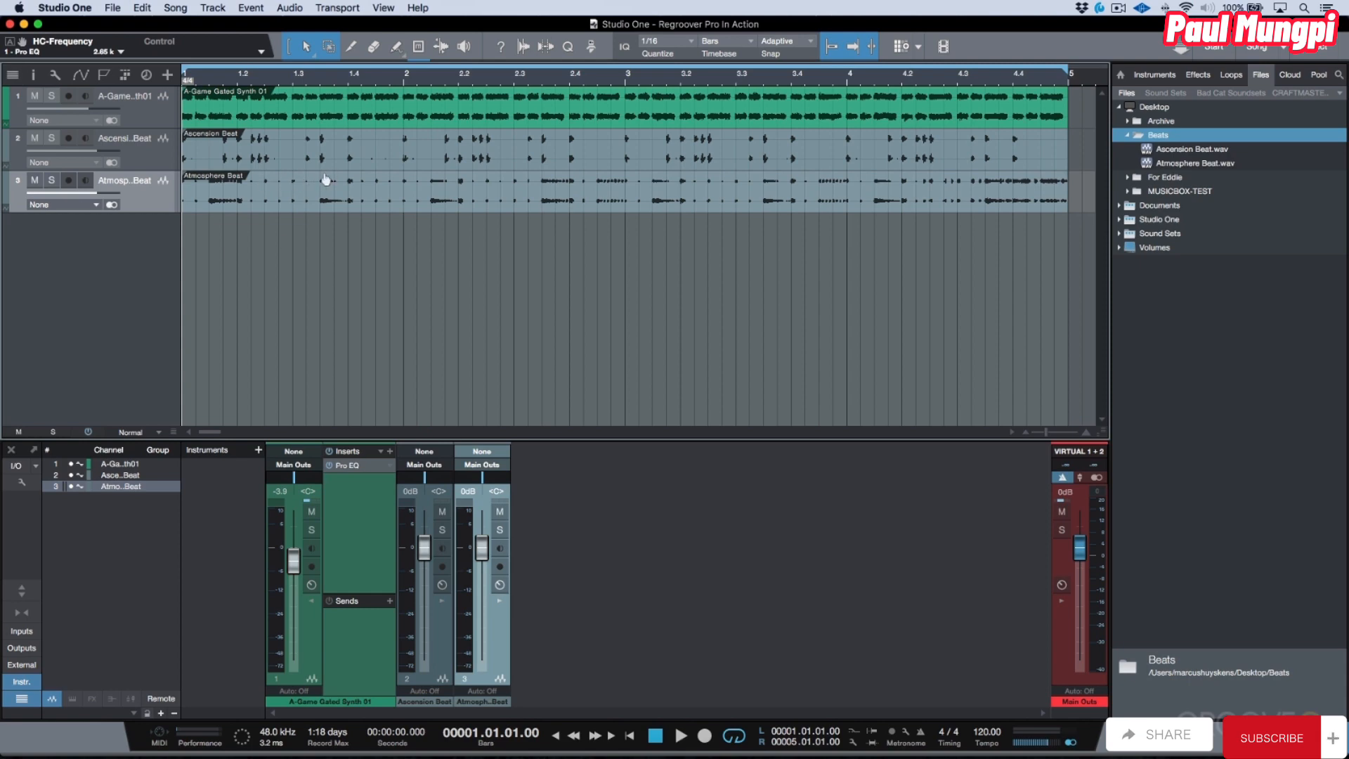
# Add two RegrooverPro instrument tracks to the song from the accusonus instruments.
pyautogui.click(436, 232)
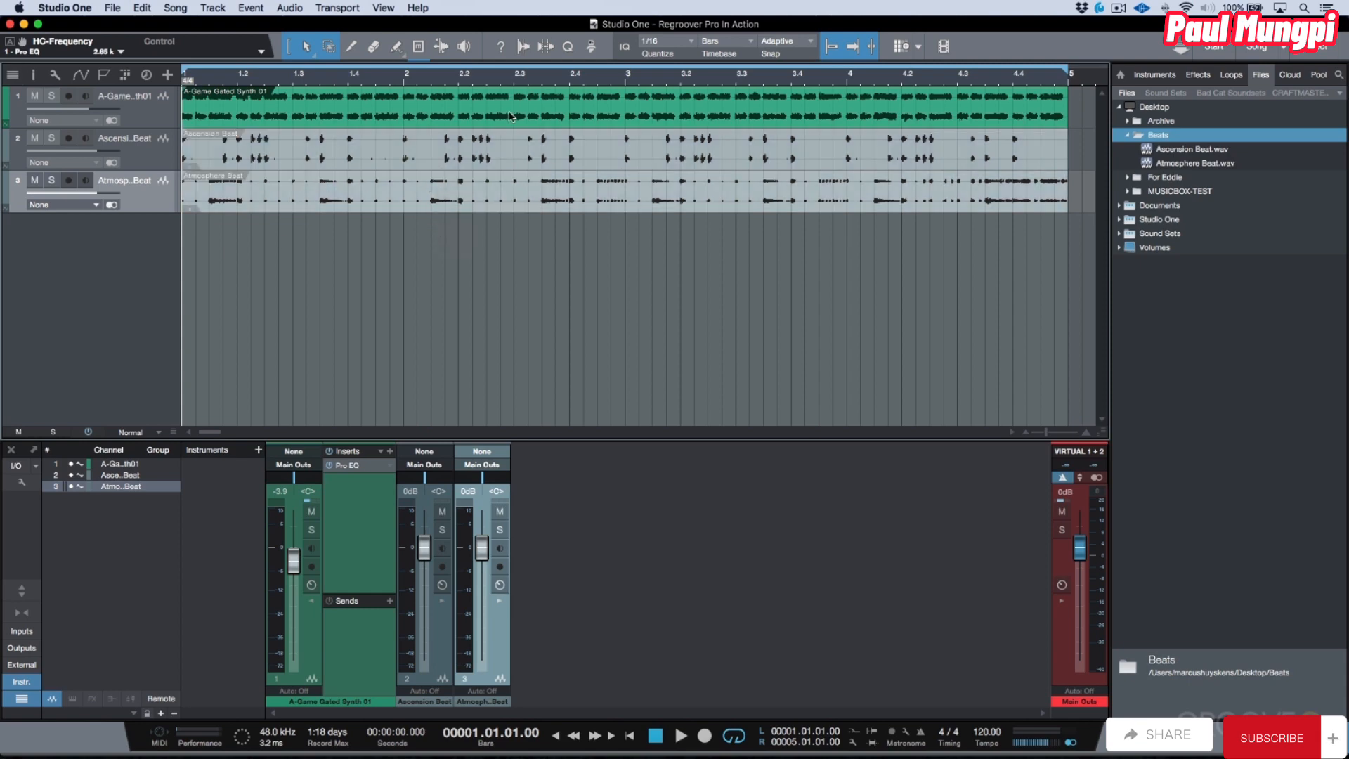
pyautogui.click(163, 102)
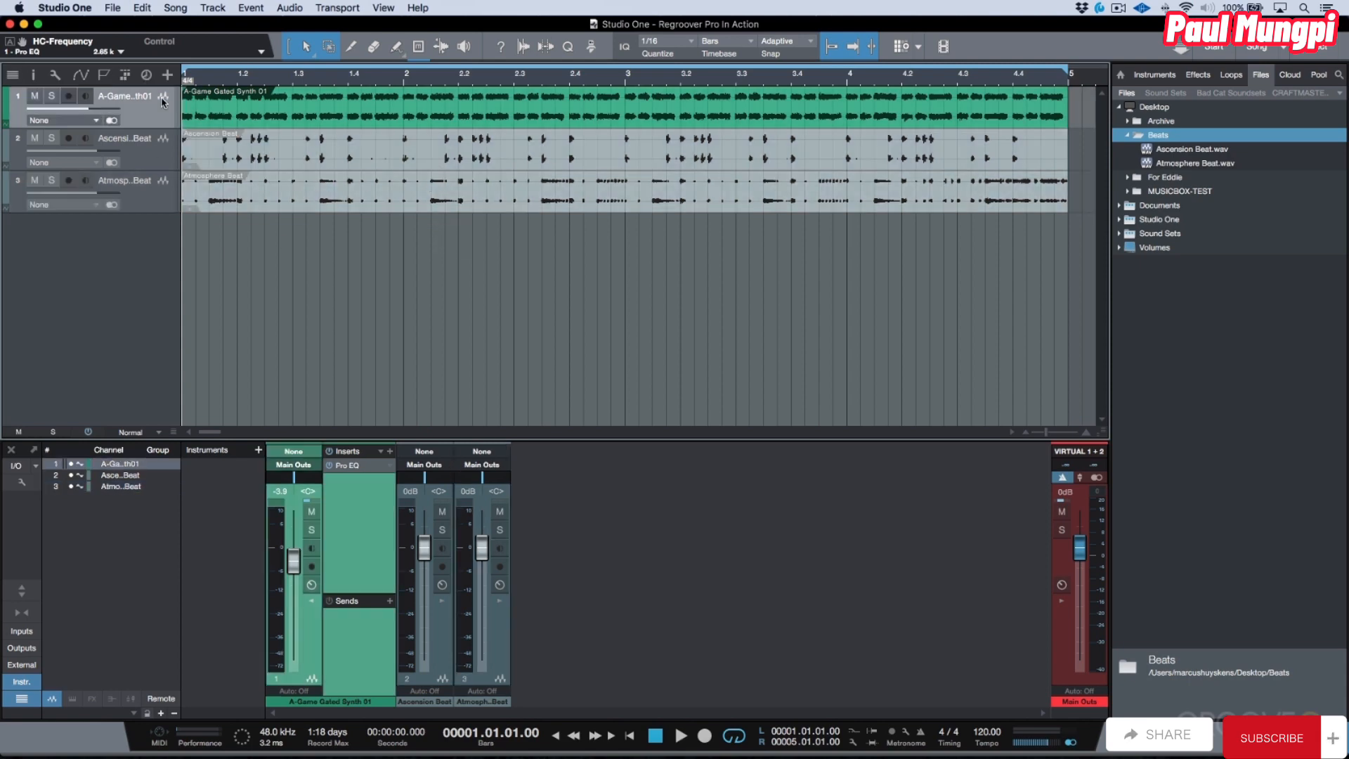
pyautogui.click(1155, 75)
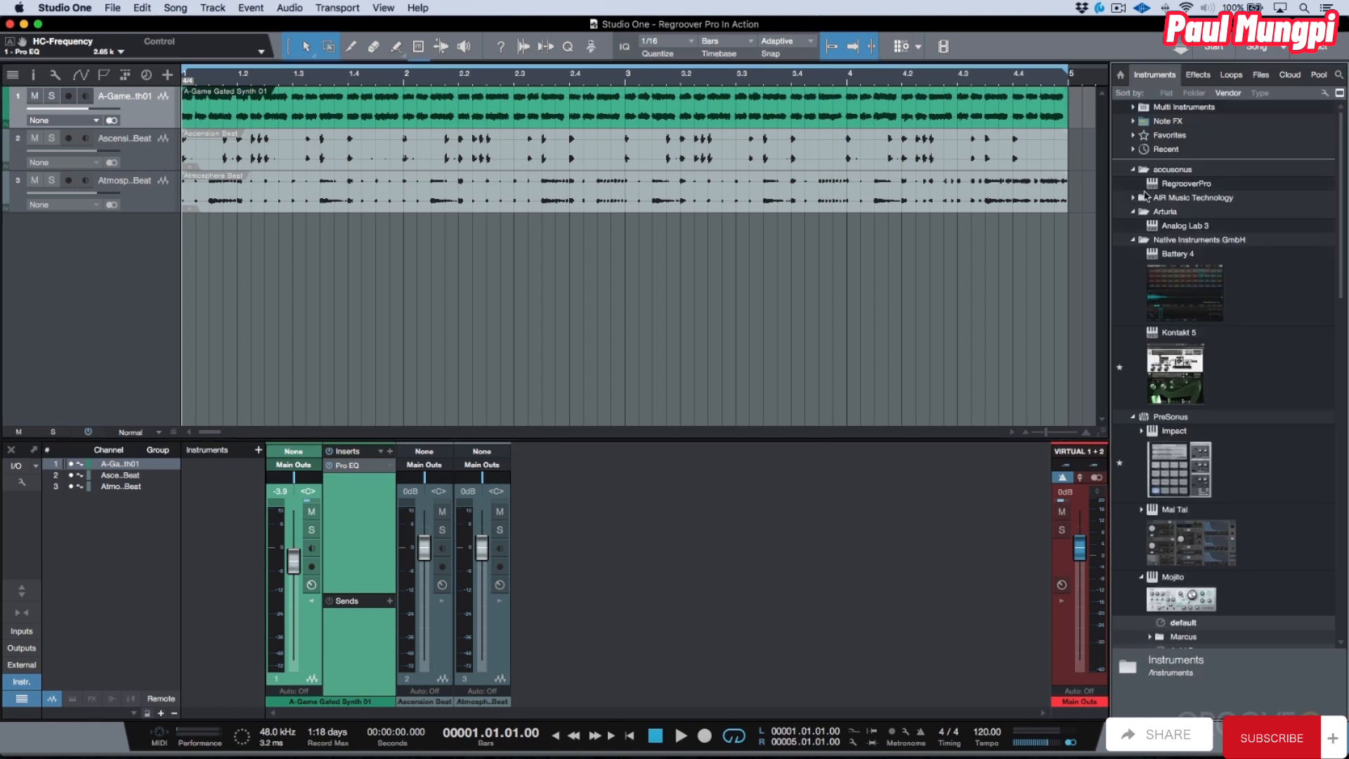
pyautogui.moveTo(1166, 183); pyautogui.dragTo(913, 271)
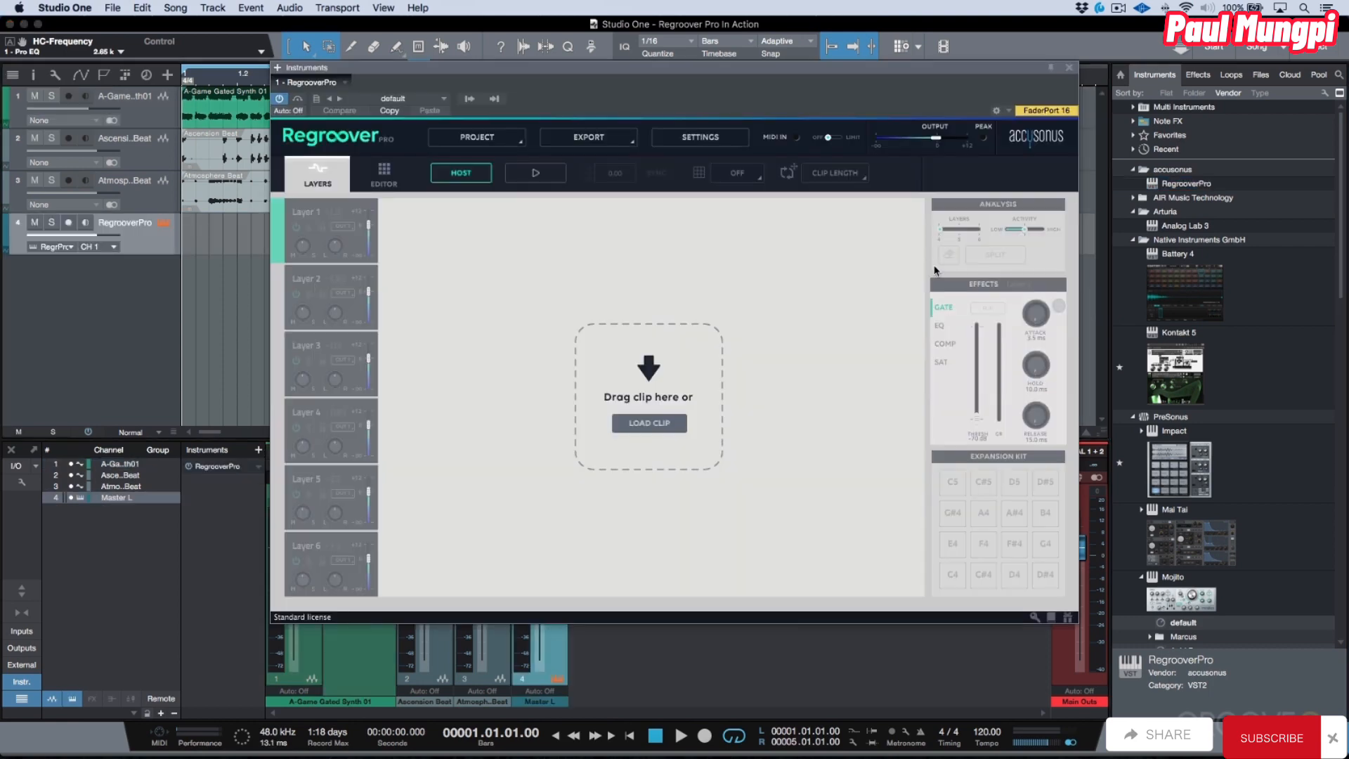
pyautogui.click(1069, 67)
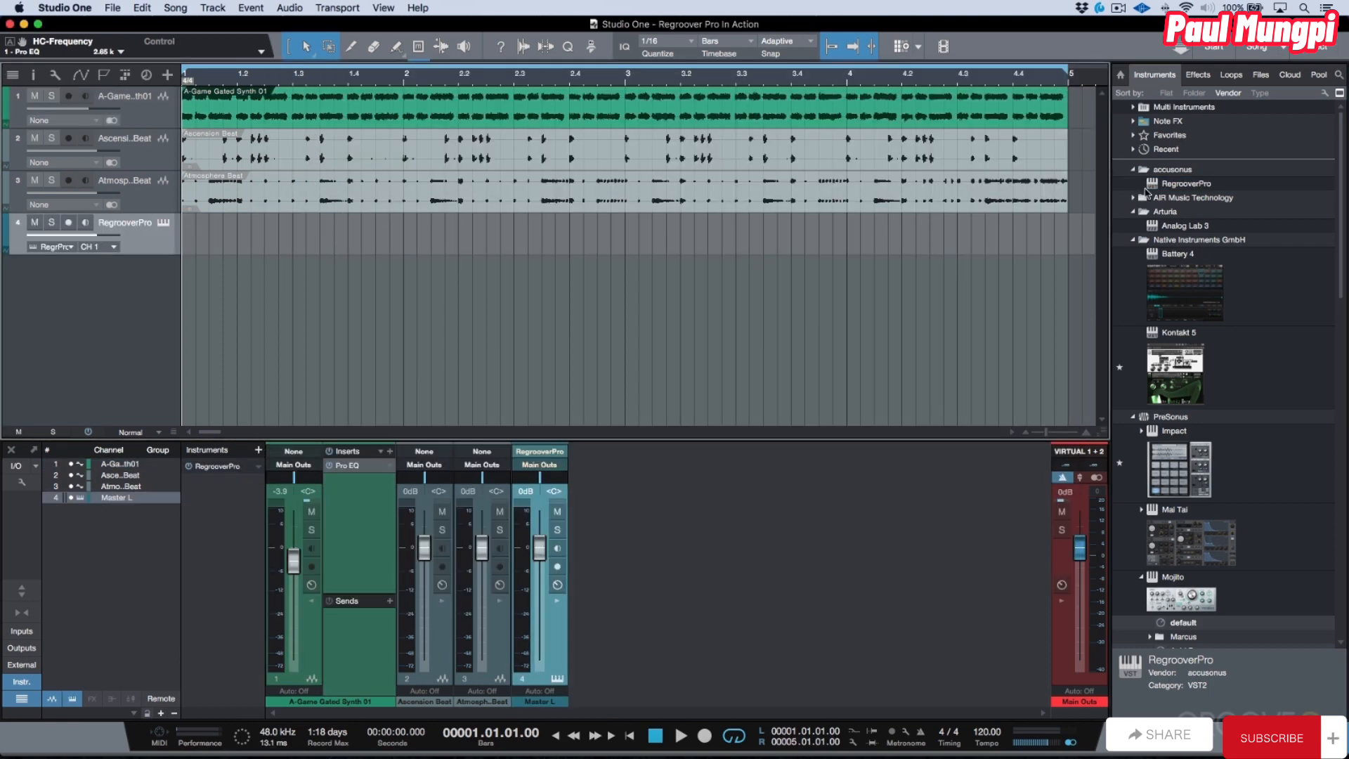
pyautogui.moveTo(1152, 186); pyautogui.dragTo(1006, 285)
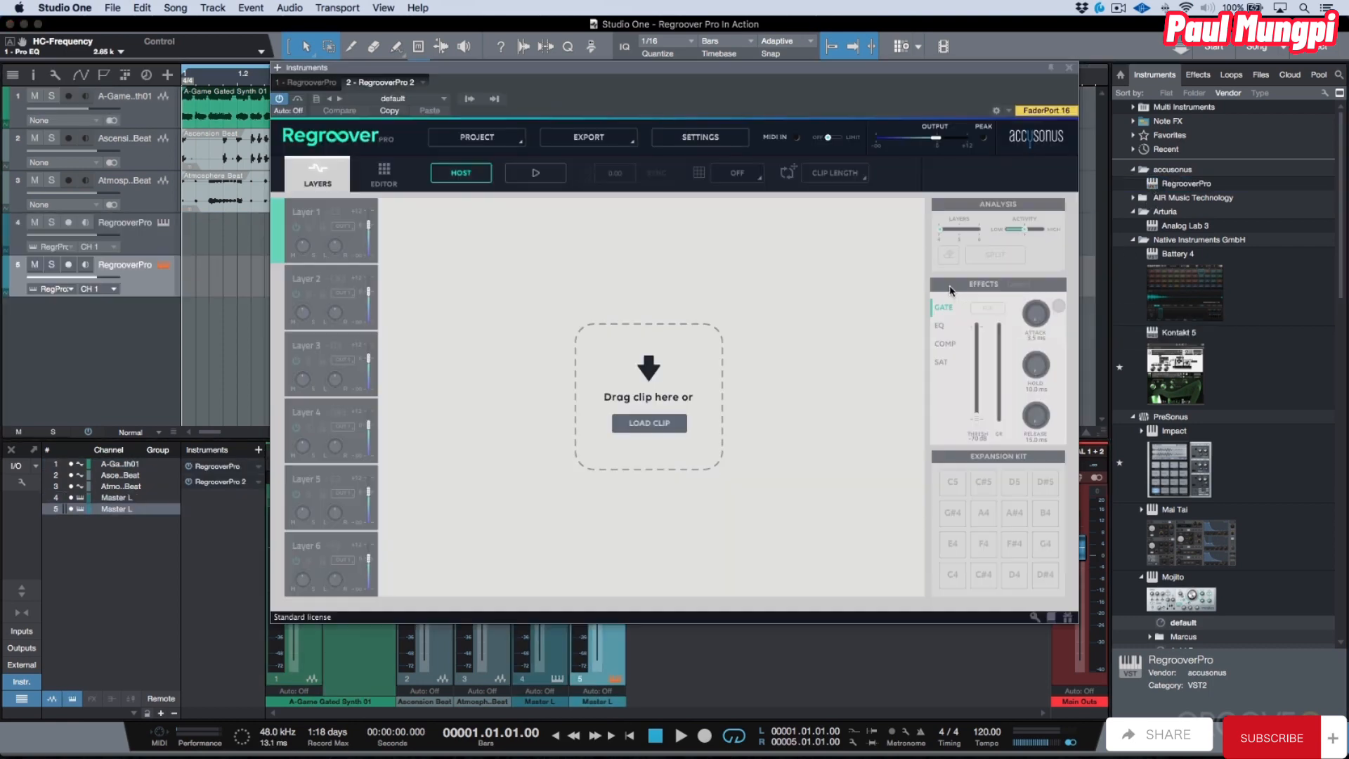
# Rename the two RegrooverPro tracks as Beat 1 and Beat 2.
pyautogui.doubleClick(133, 223)
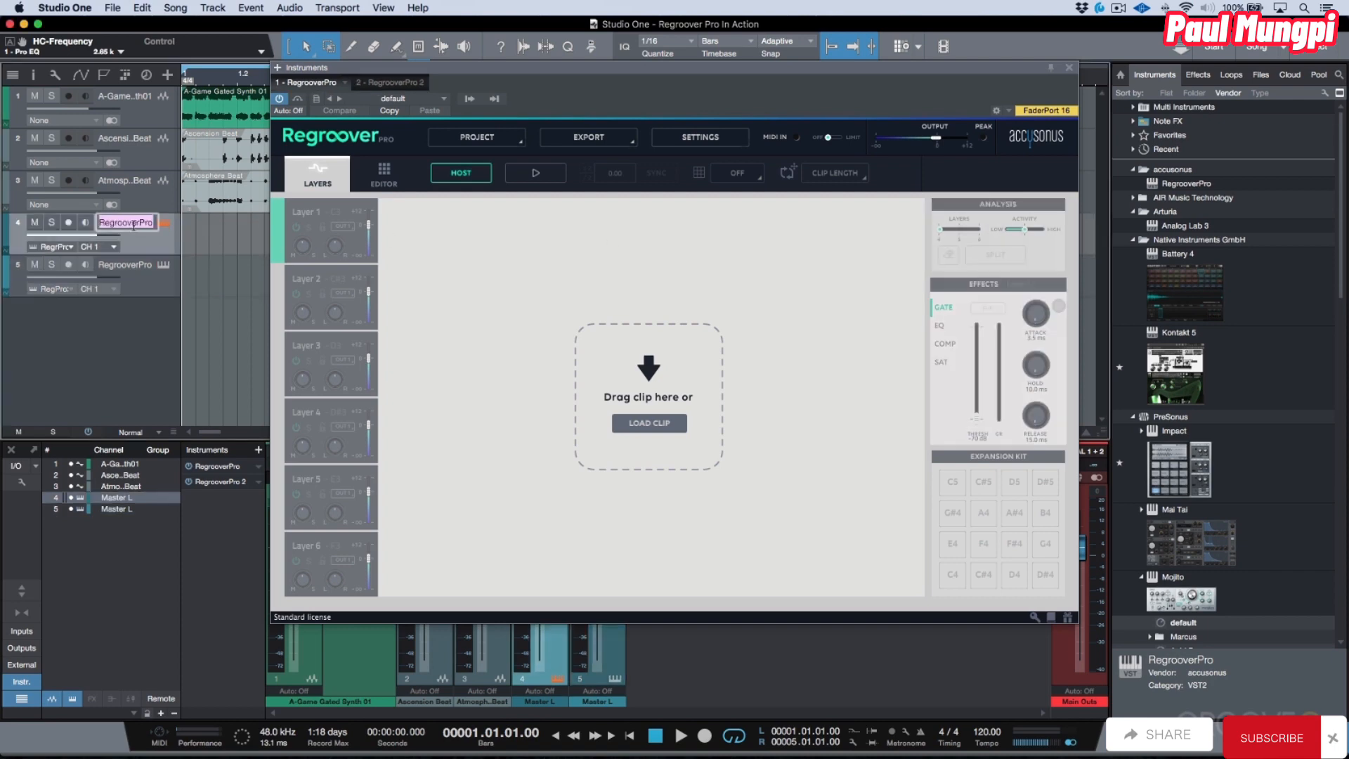
pyautogui.write('Beat 1')
pyautogui.press('Tab')
pyautogui.write('Be')
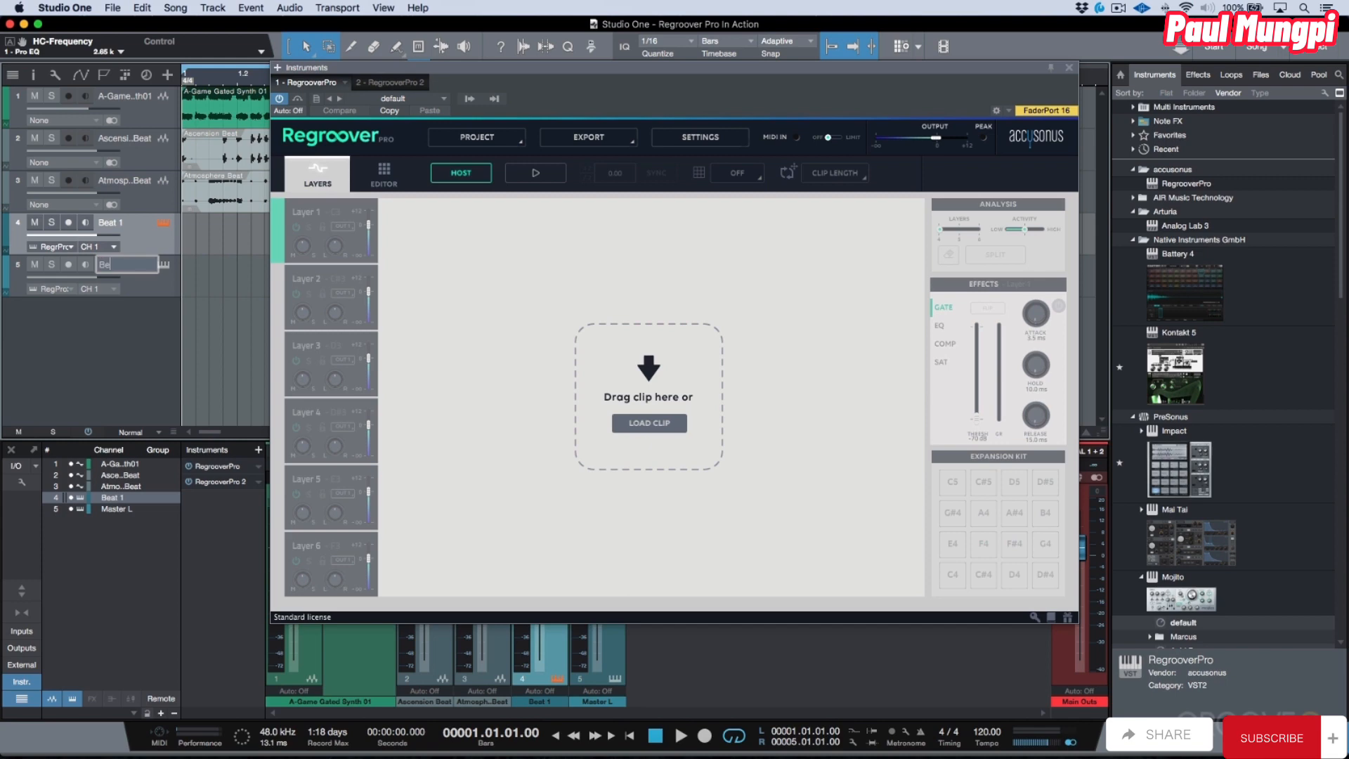
pyautogui.press('Return')
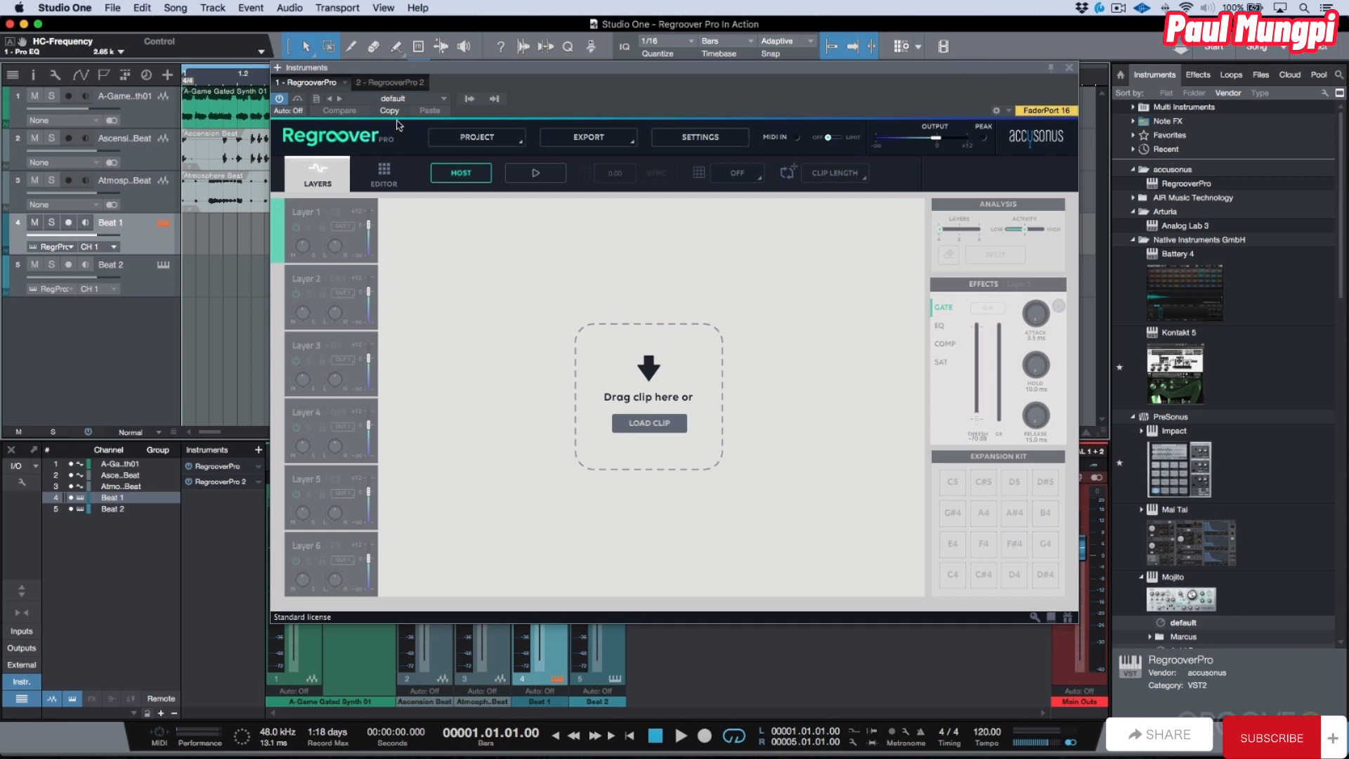
# Load Ascension Beat.wav from the Beats folder into the Beat 1 track's RegrooverPro instance.
pyautogui.click(155, 264)
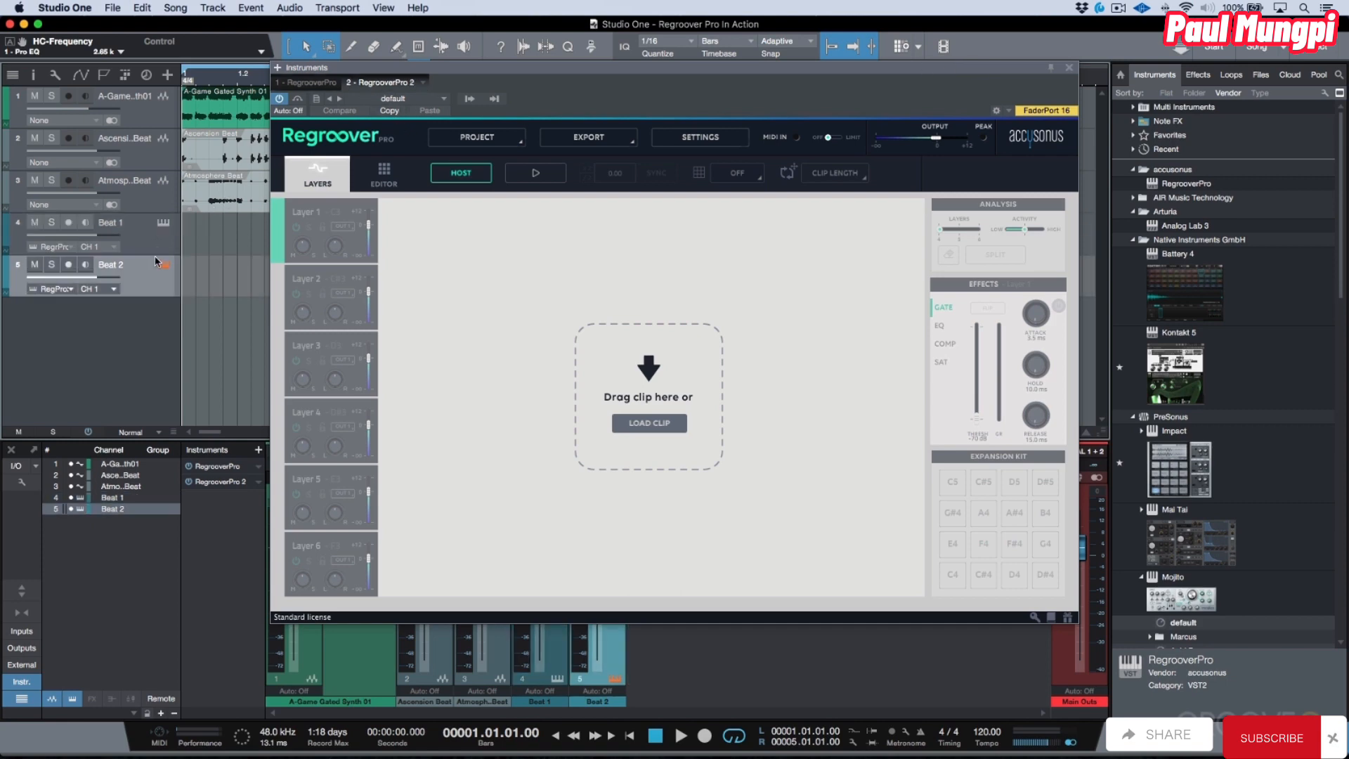
pyautogui.click(158, 231)
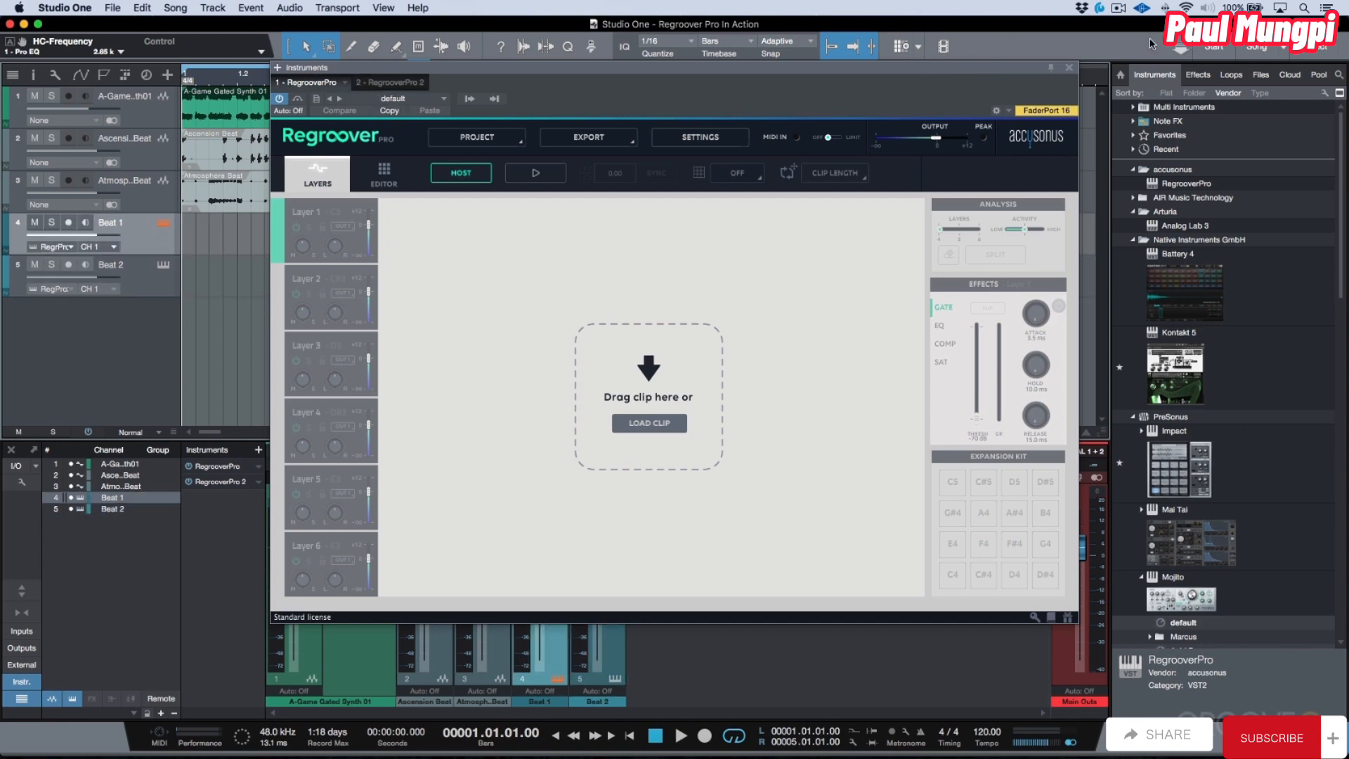
pyautogui.click(1261, 74)
pyautogui.click(1187, 149)
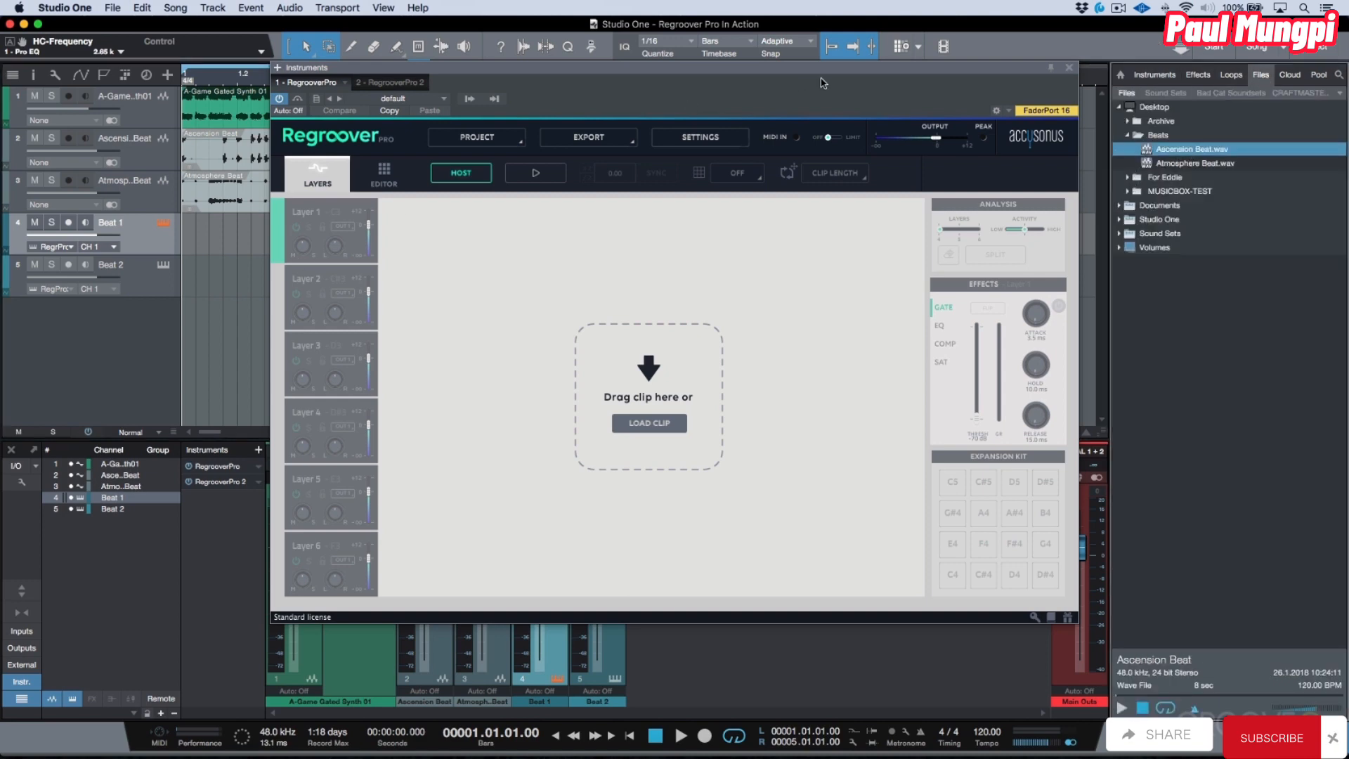
pyautogui.moveTo(1149, 153); pyautogui.dragTo(685, 364)
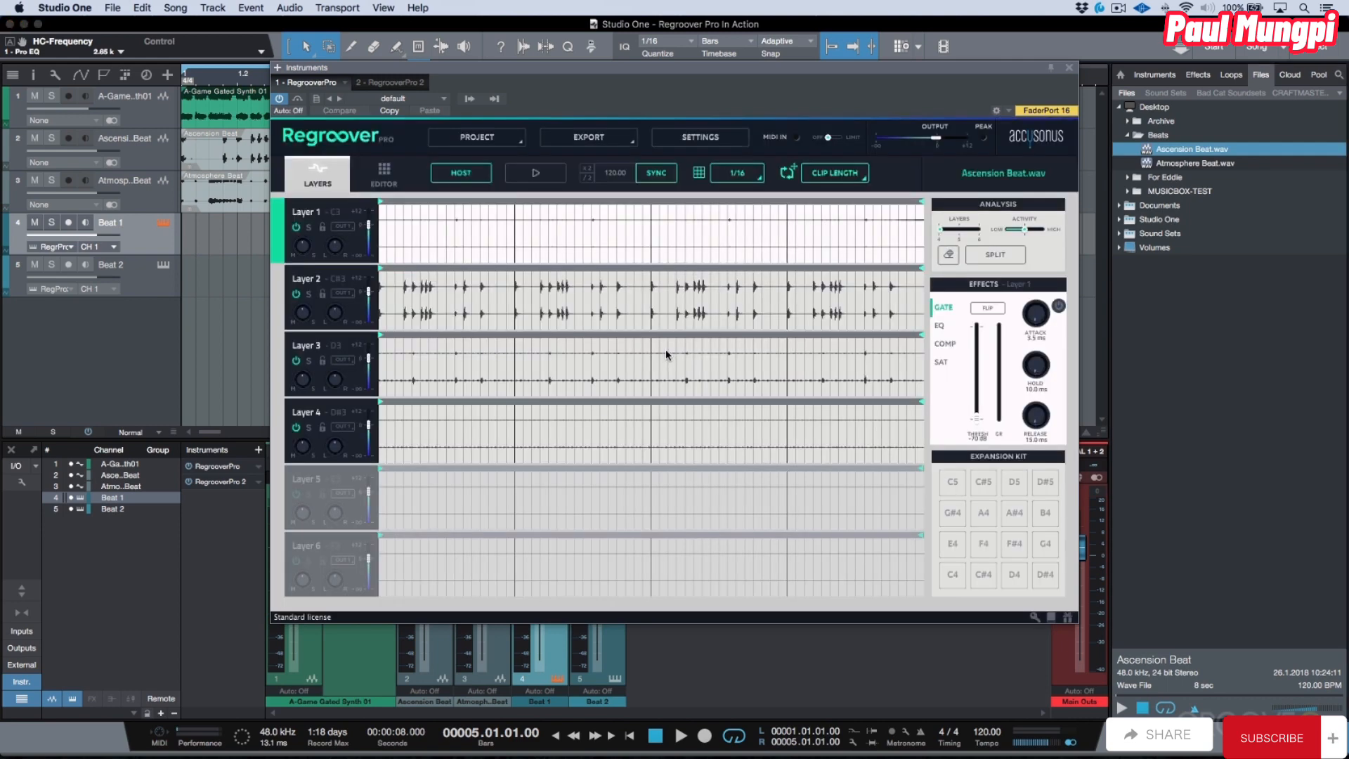
# Load Atmosphere Beat.wav into the second RegrooverPro instance and move the plug-in window clear of the mixer.
pyautogui.click(397, 83)
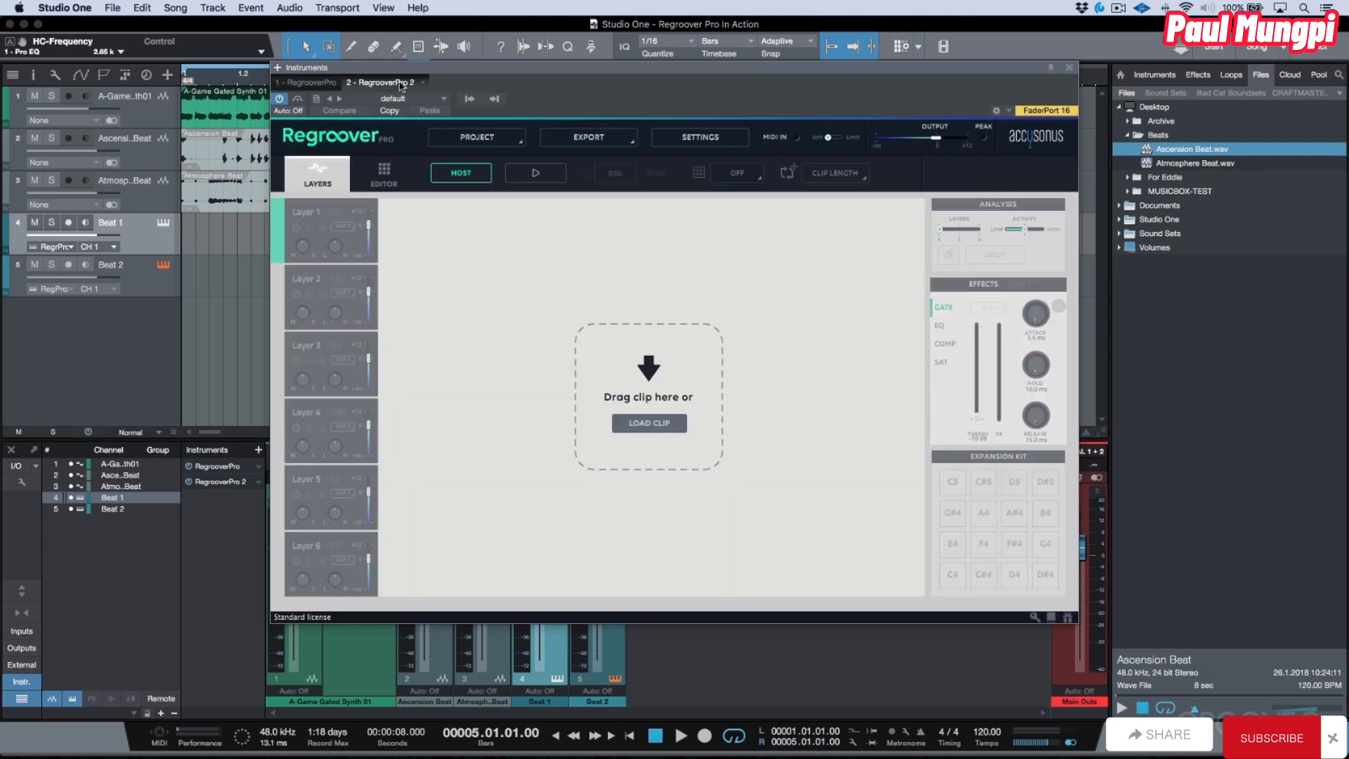
pyautogui.moveTo(1180, 163); pyautogui.dragTo(635, 386)
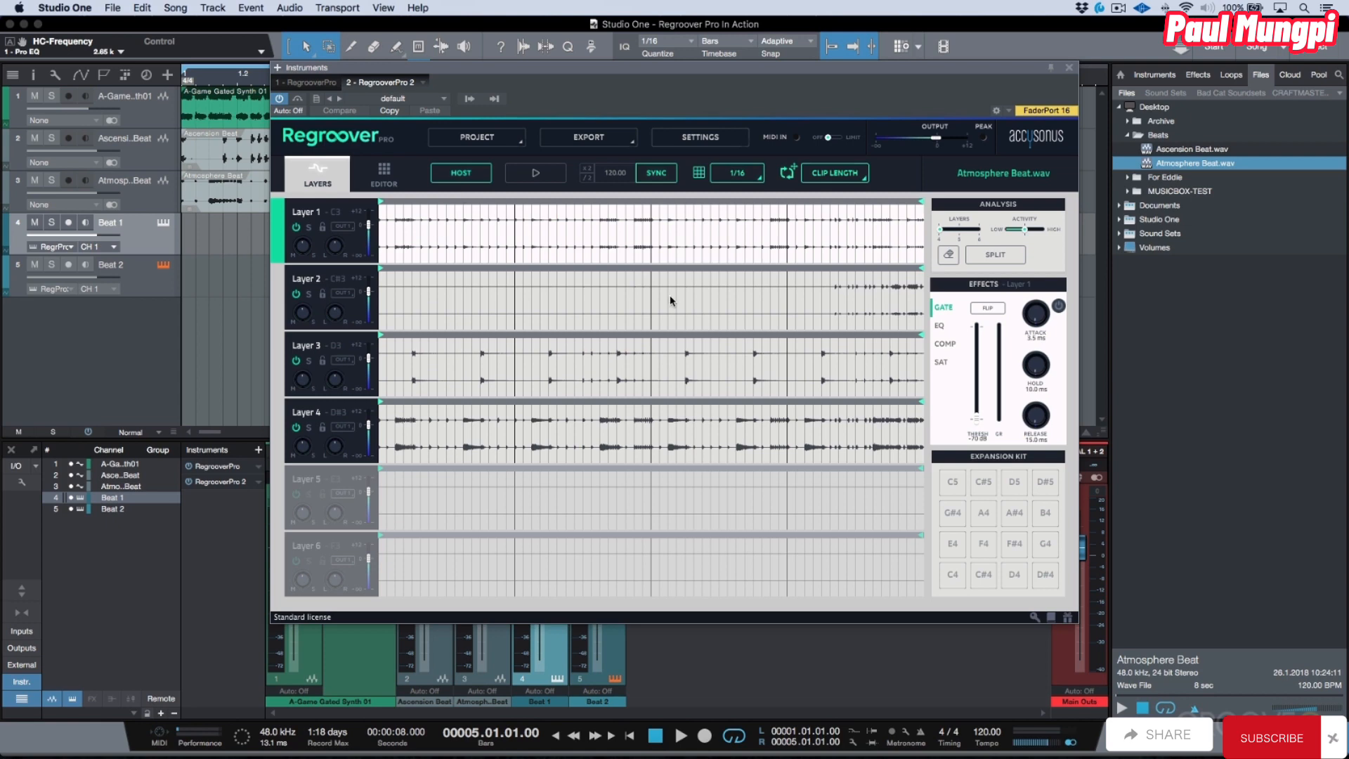
pyautogui.moveTo(738, 69); pyautogui.dragTo(695, 24)
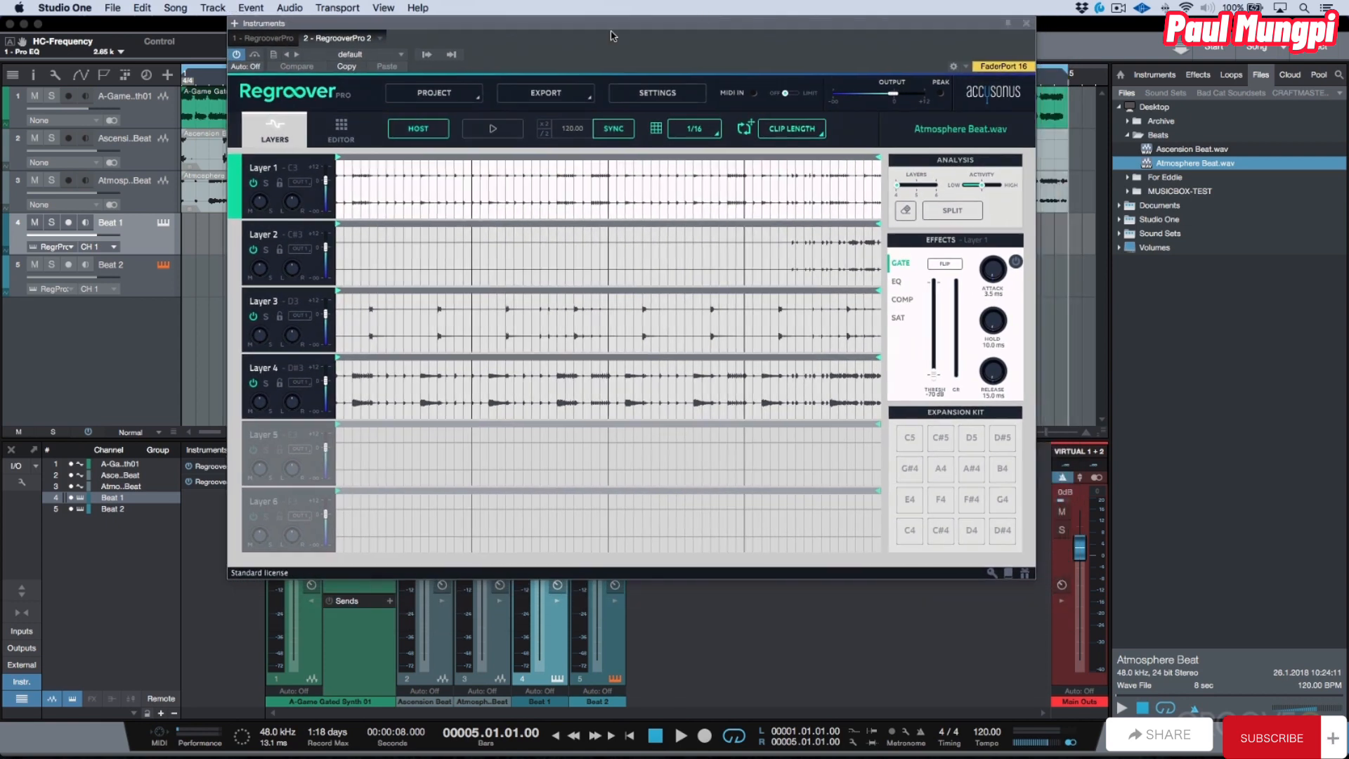
# Audition the loaded Regroover layers in host playback, stop, and return the playhead to the song start.
pyautogui.press('space')
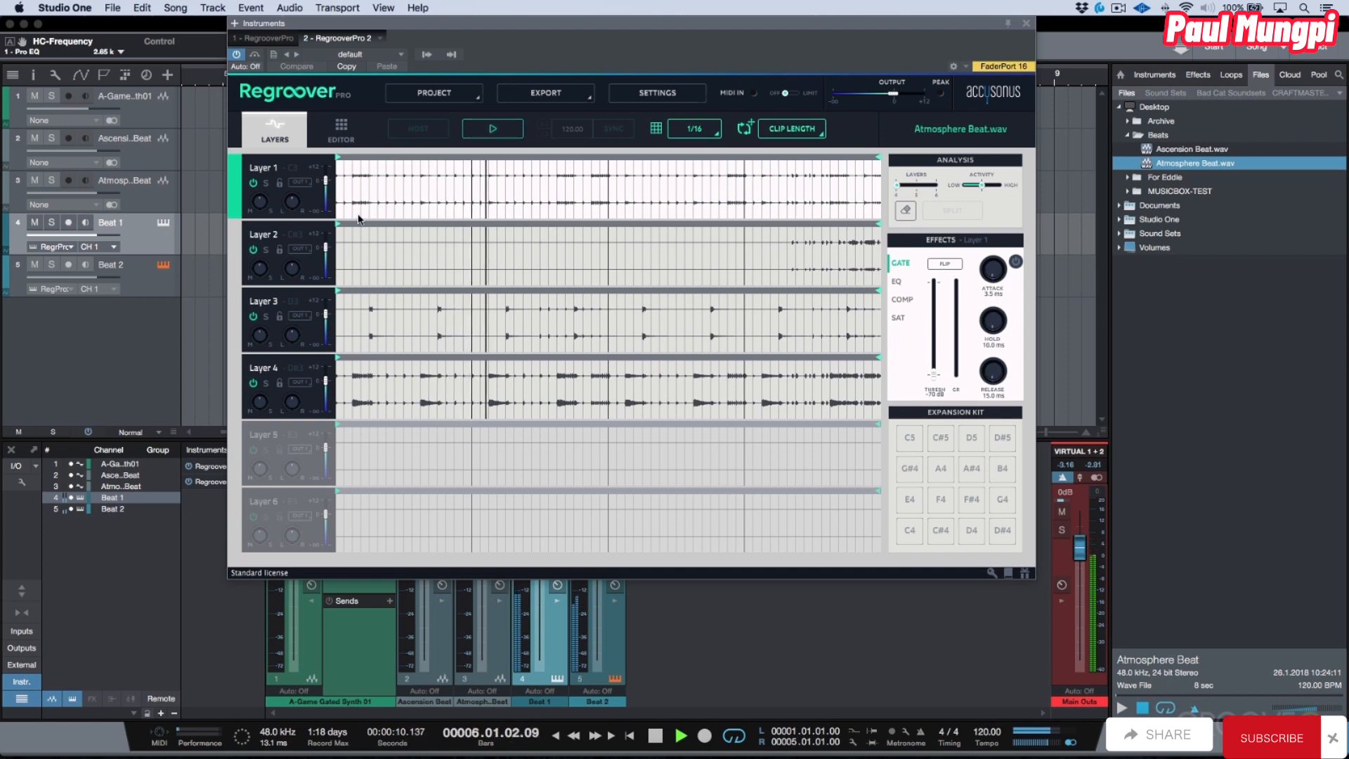
pyautogui.click(510, 131)
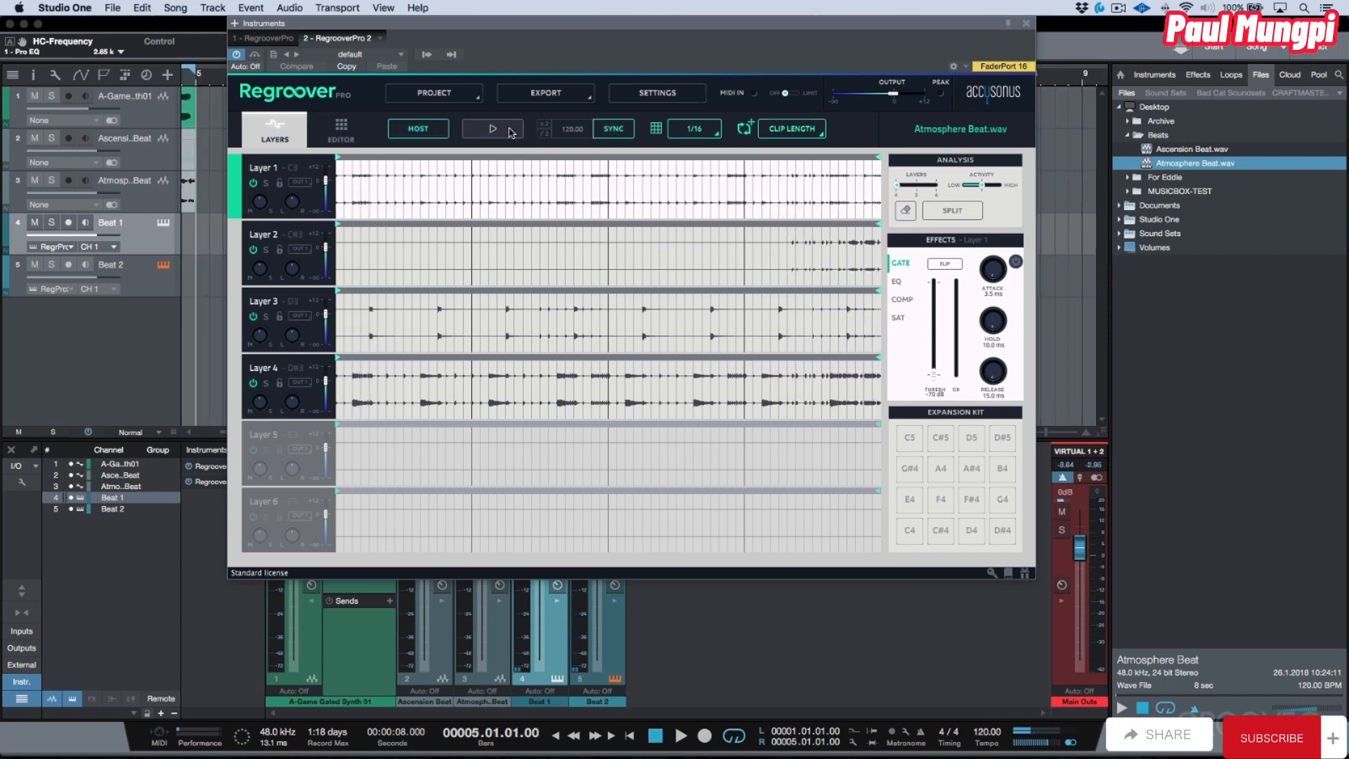
pyautogui.press(',')
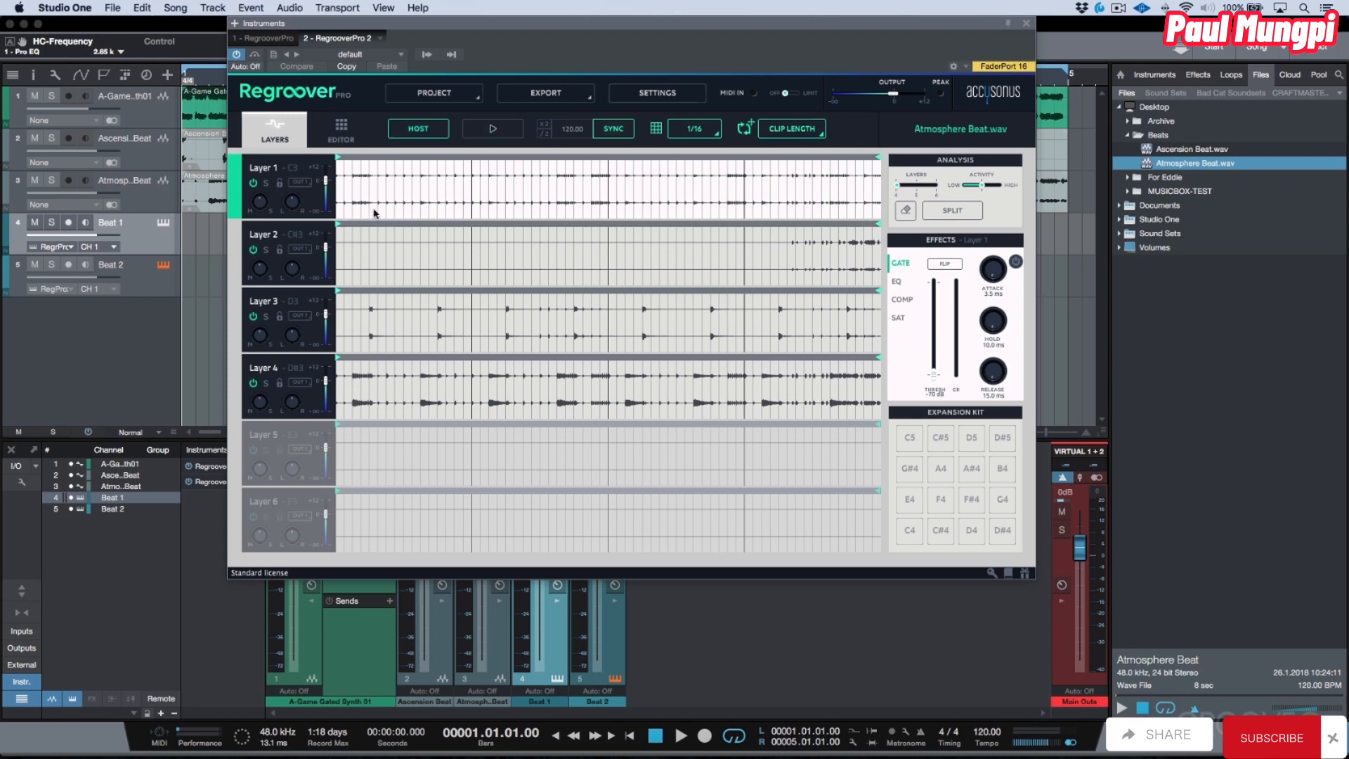
# Solo the Beat 1 track and start playback of Ascension Beat.wav inside its RegrooverPro instance.
pyautogui.click(157, 244)
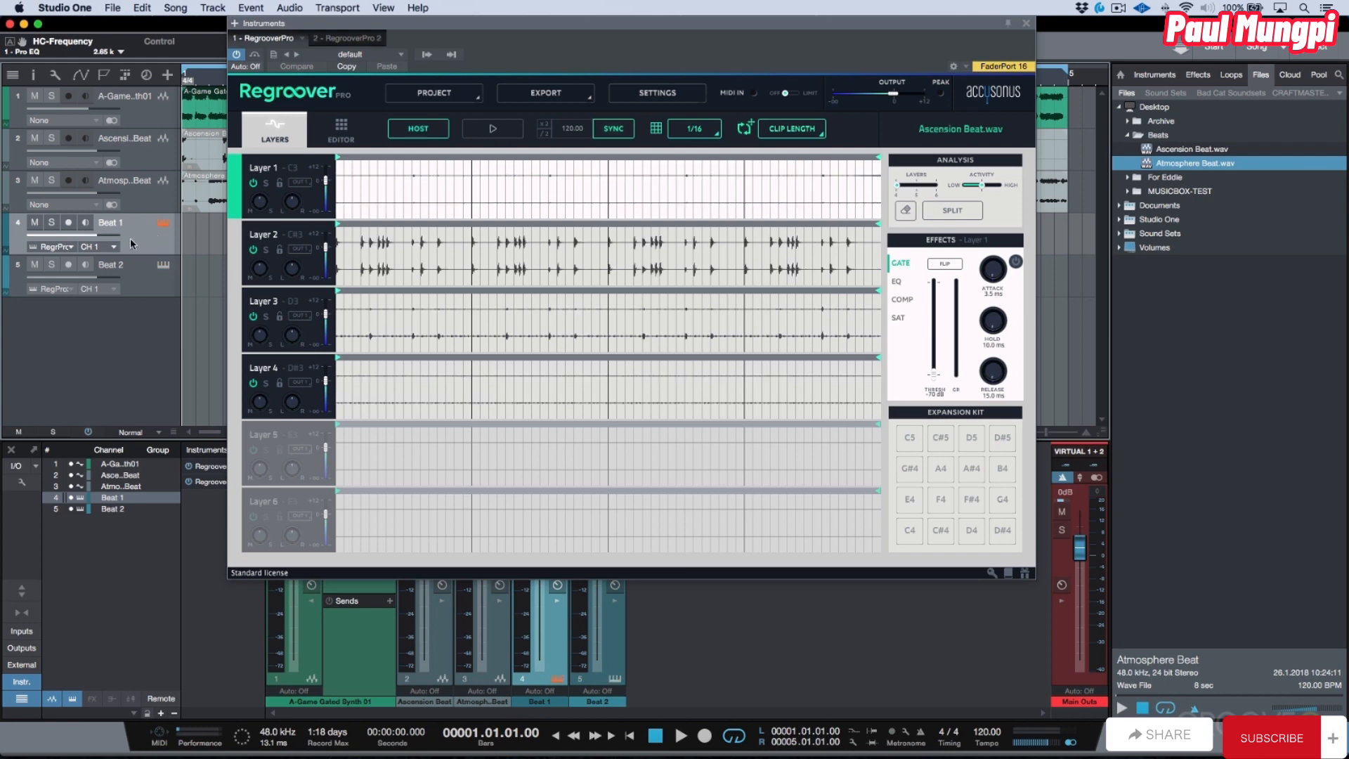
pyautogui.press('s')
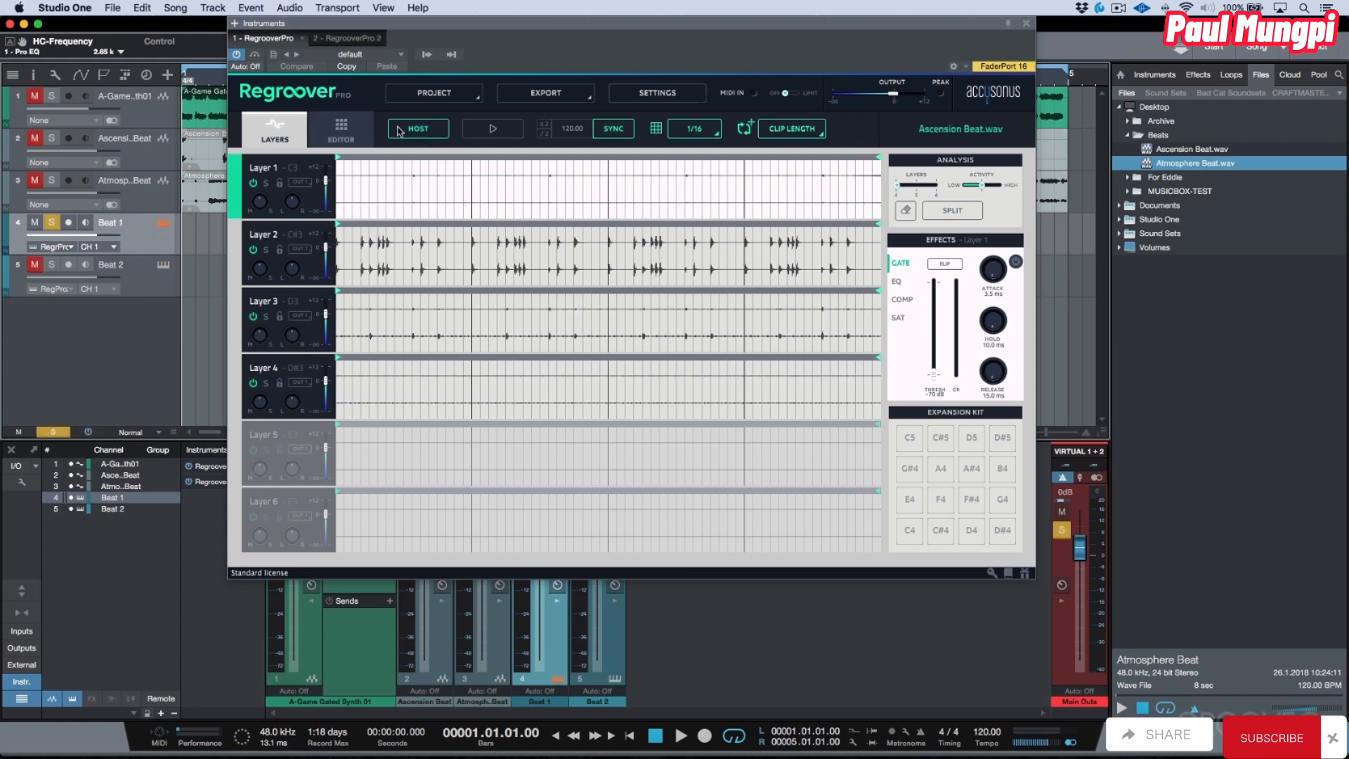
pyautogui.click(506, 129)
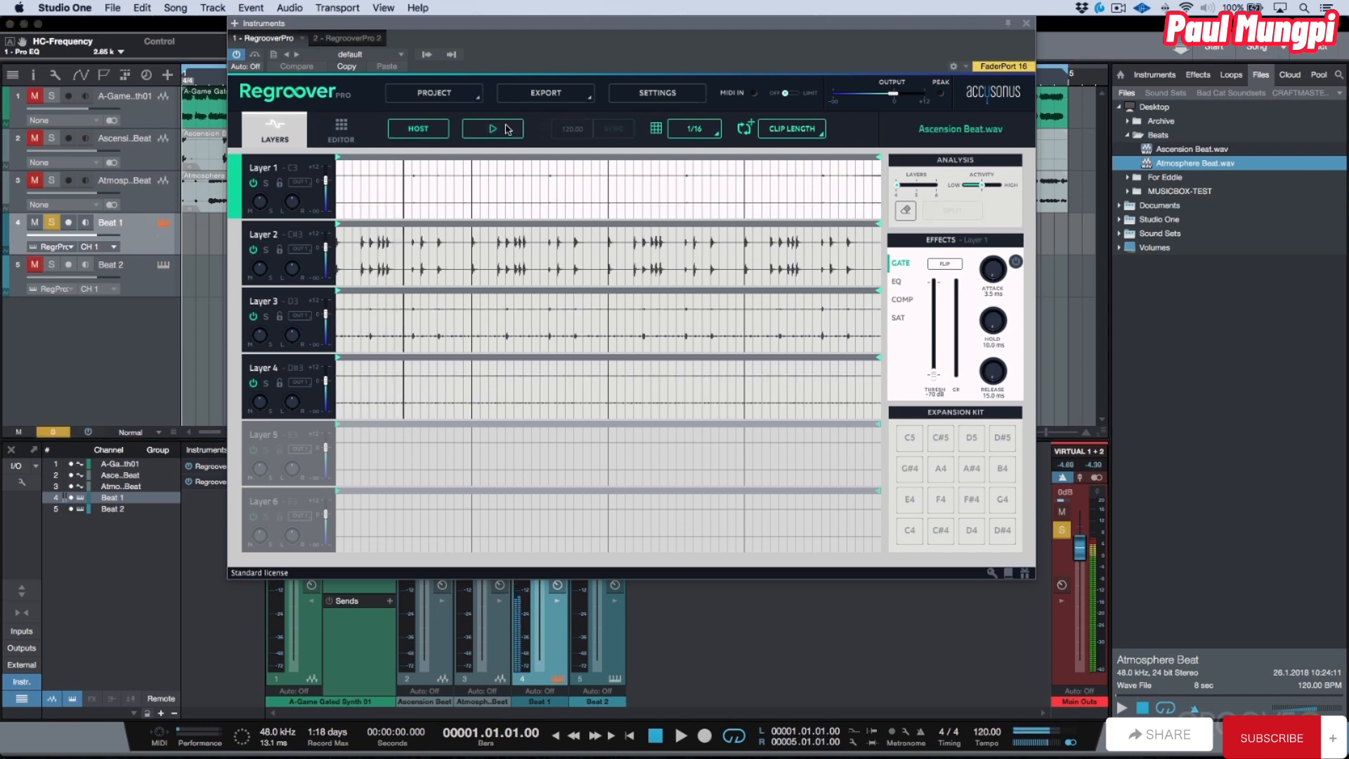
# Audition Layers 1 to 4 of Ascension Beat.wav one after another by soloing each and releasing the solo.
pyautogui.click(266, 183)
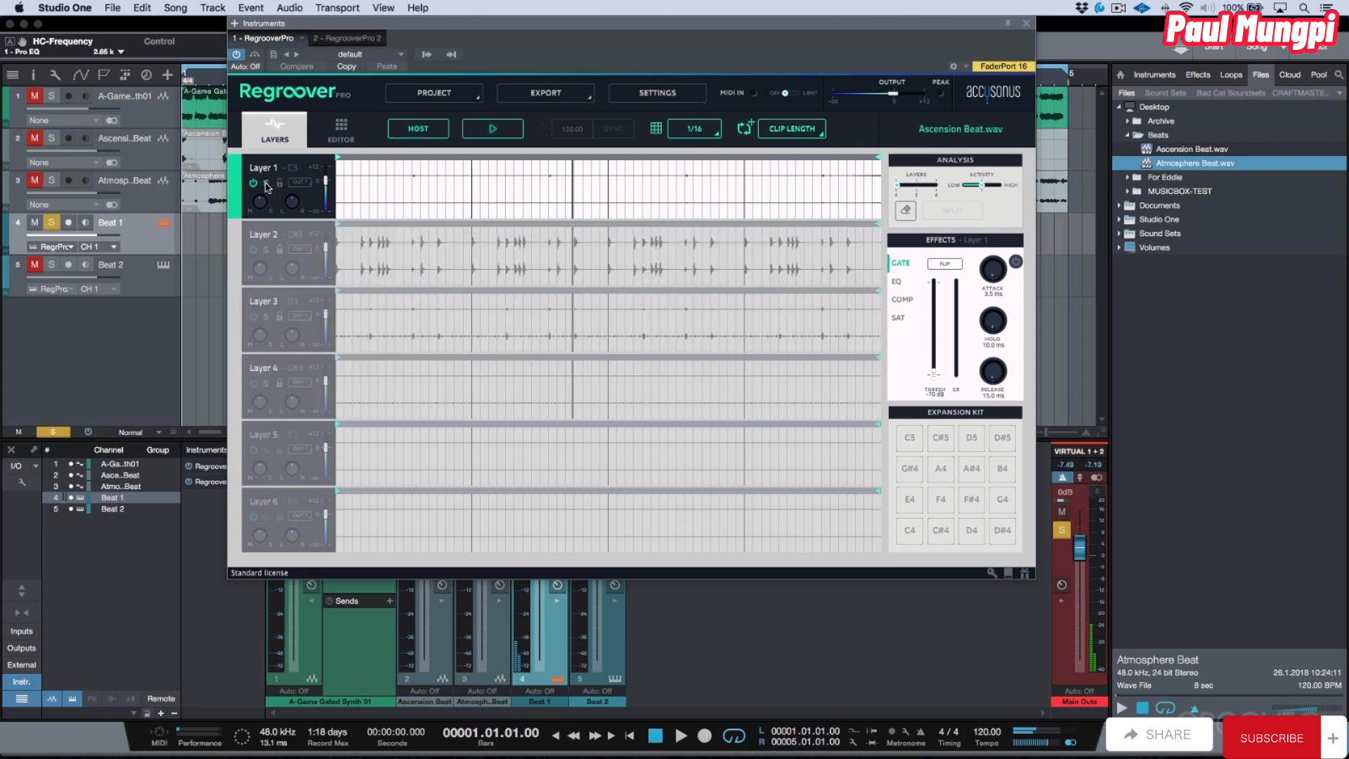
pyautogui.click(265, 183)
pyautogui.click(266, 250)
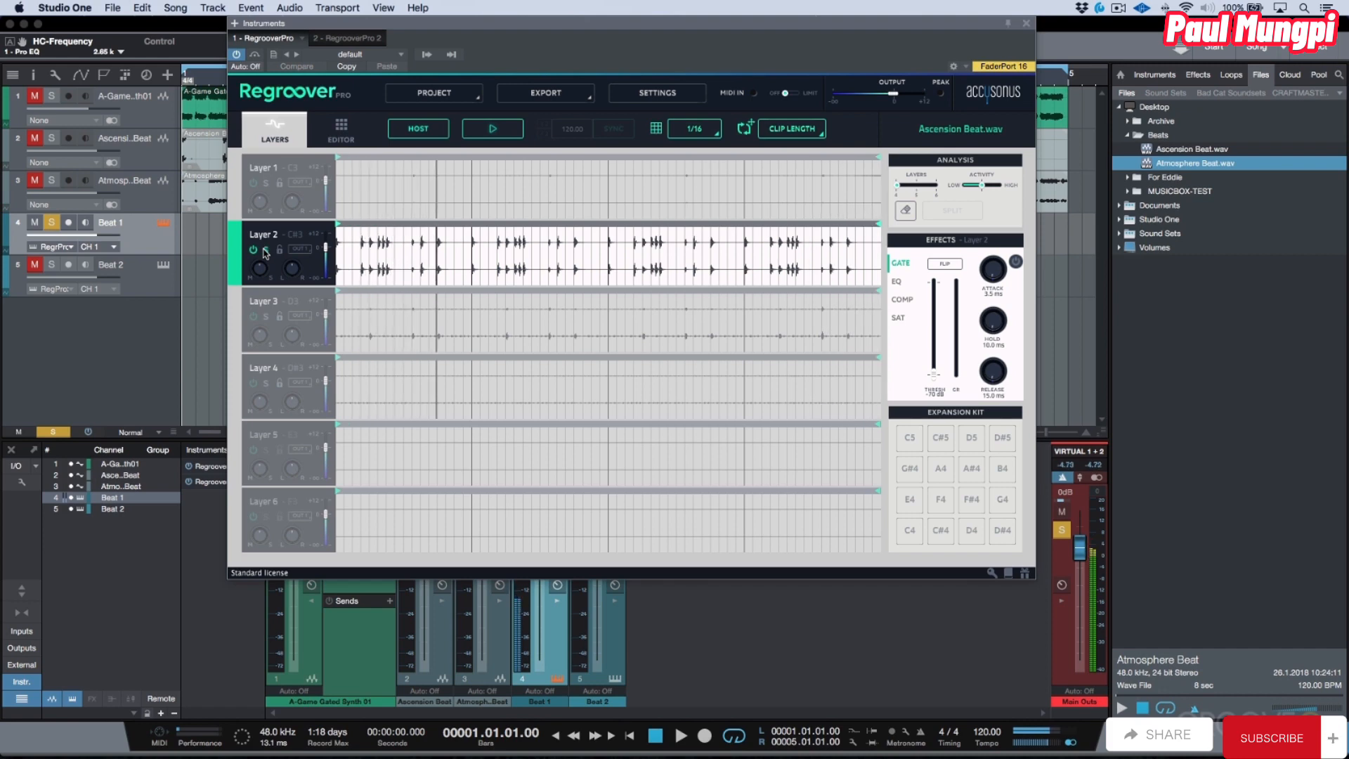
pyautogui.click(266, 250)
pyautogui.click(266, 317)
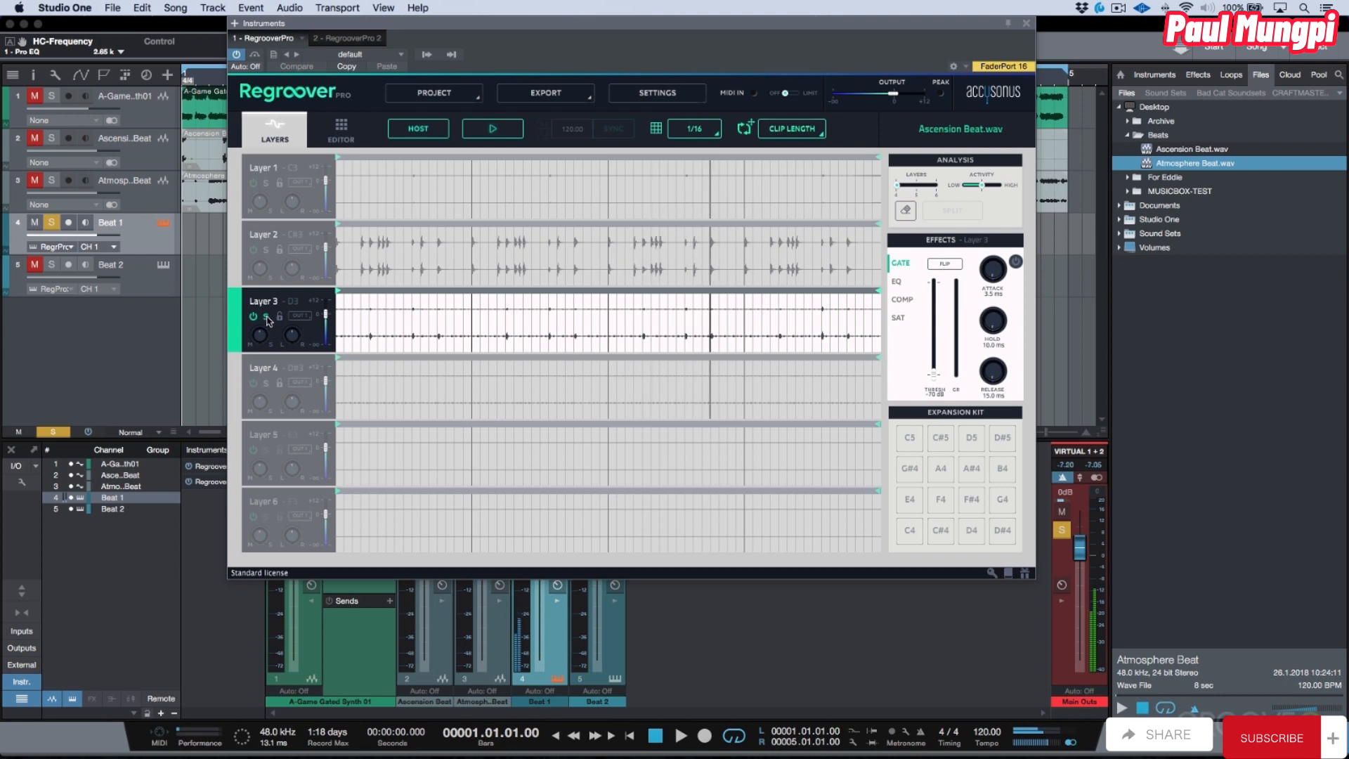
pyautogui.click(266, 317)
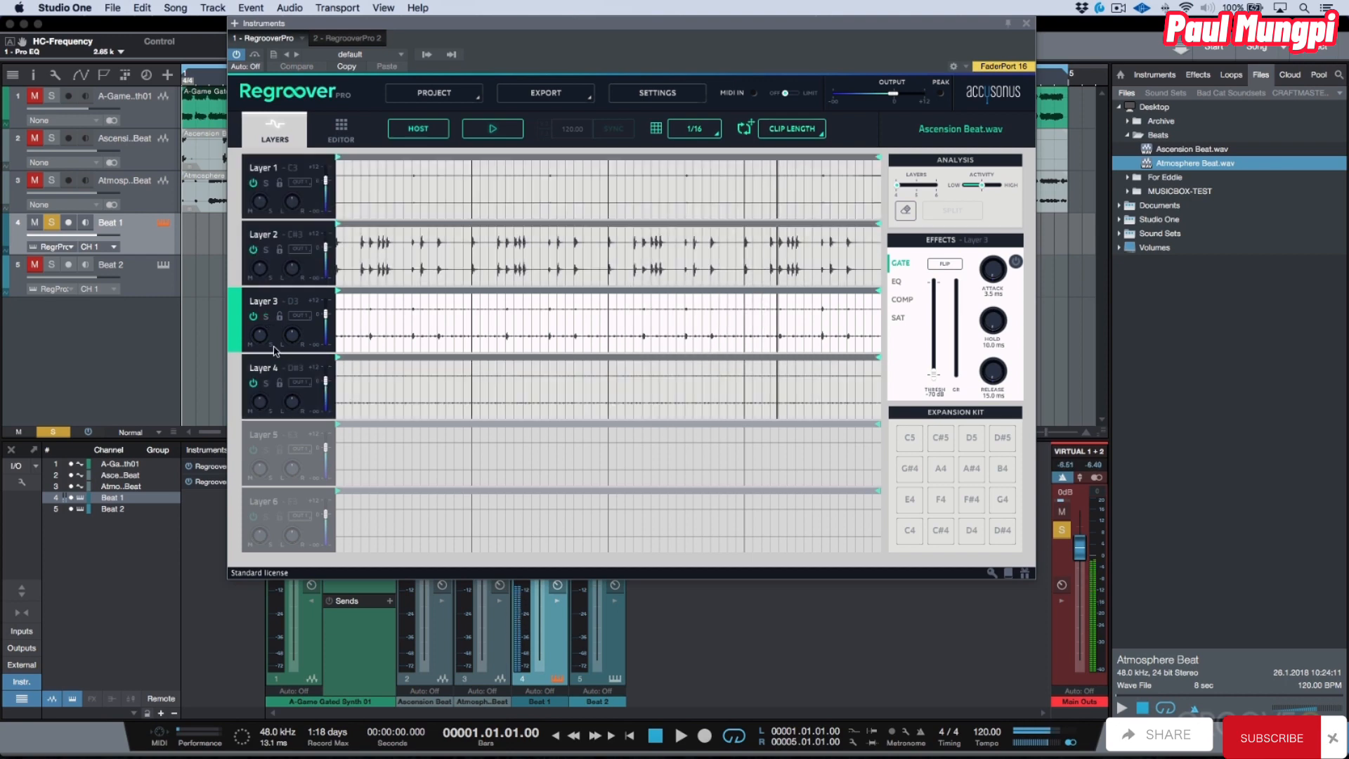
pyautogui.click(266, 384)
pyautogui.click(264, 384)
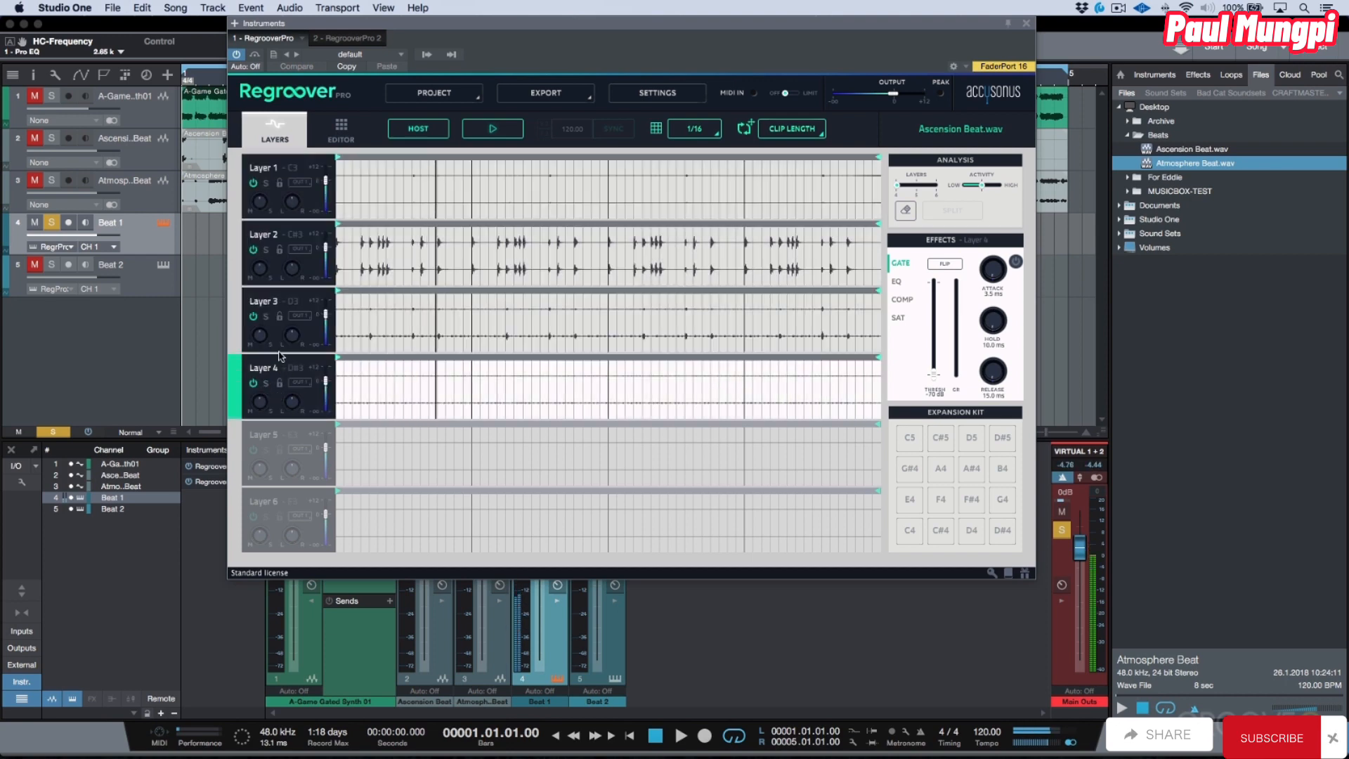
# Switch off Layers 3 and 4, audition Layer 1 in solo, and switch it off as well so only Layer 2 plays.
pyautogui.click(253, 317)
pyautogui.click(254, 385)
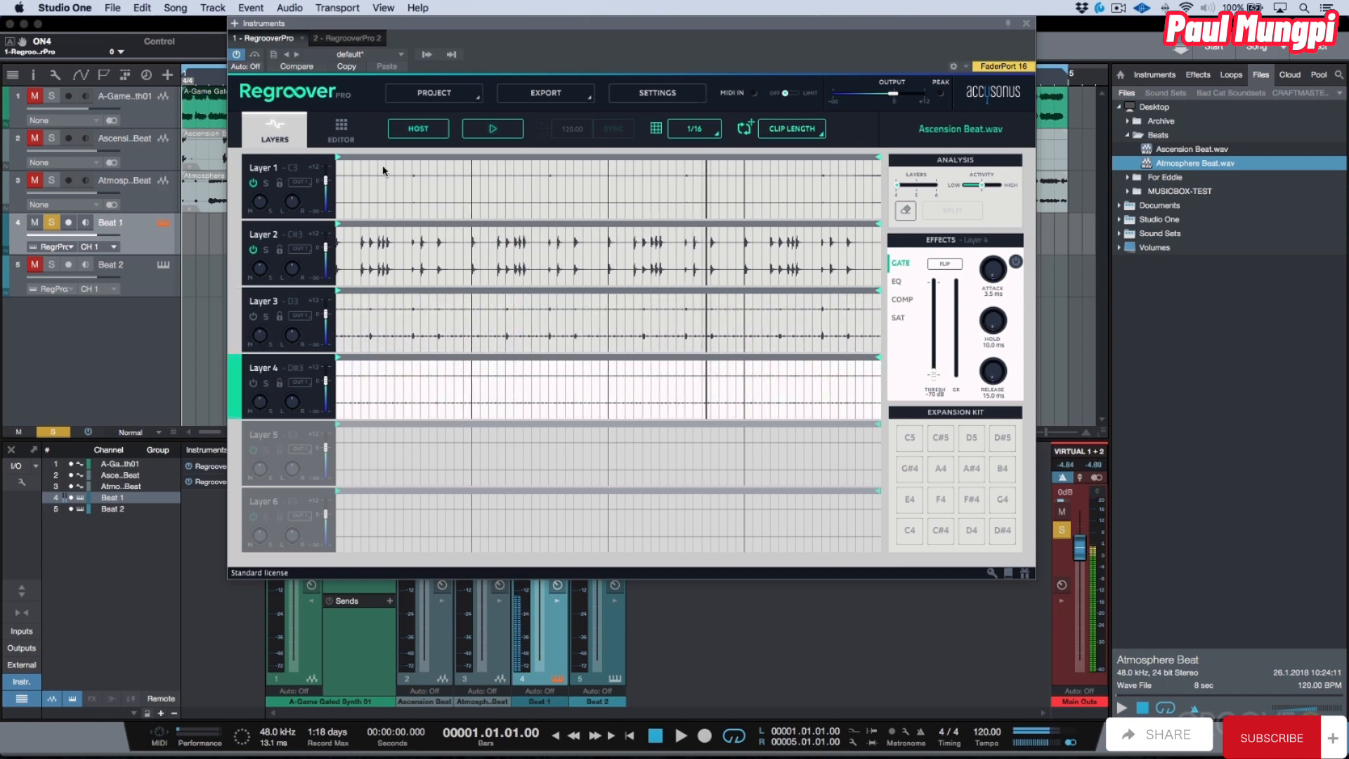
pyautogui.click(266, 183)
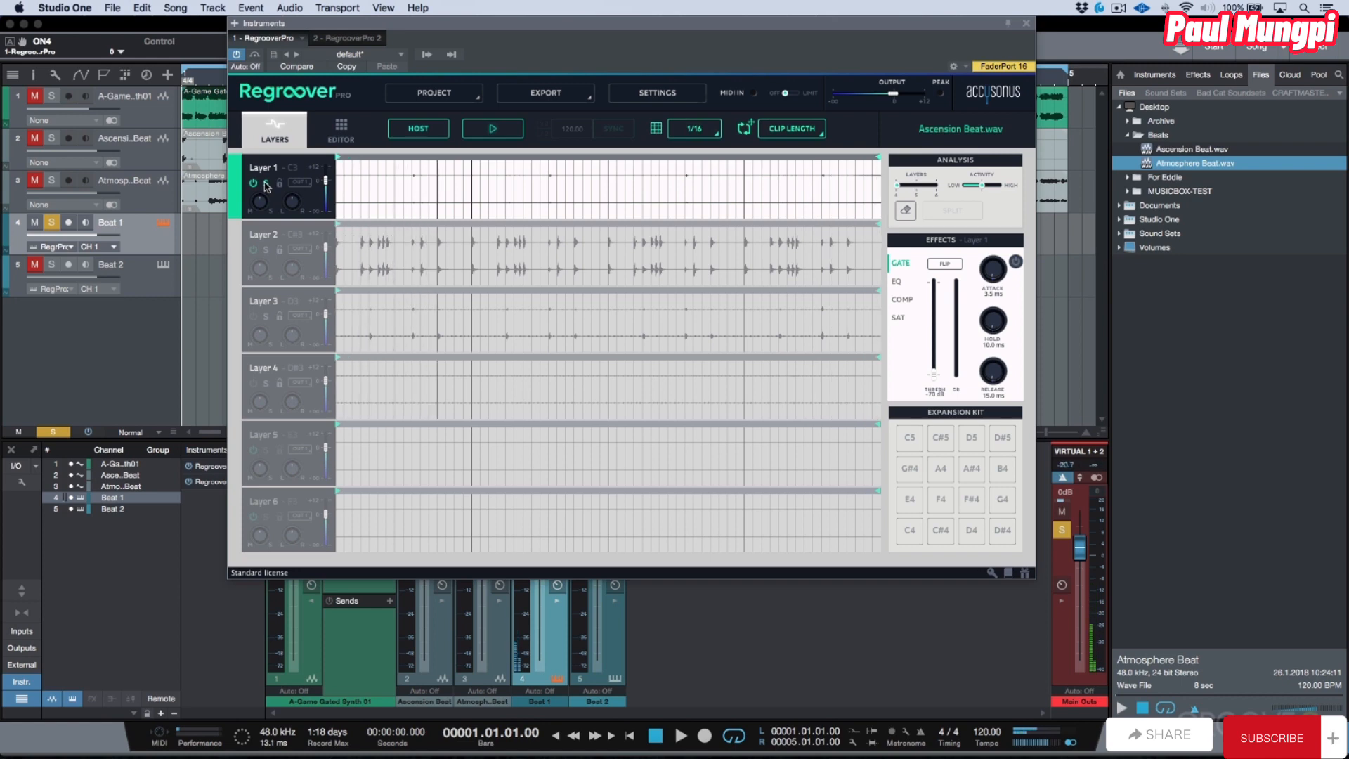
pyautogui.click(265, 183)
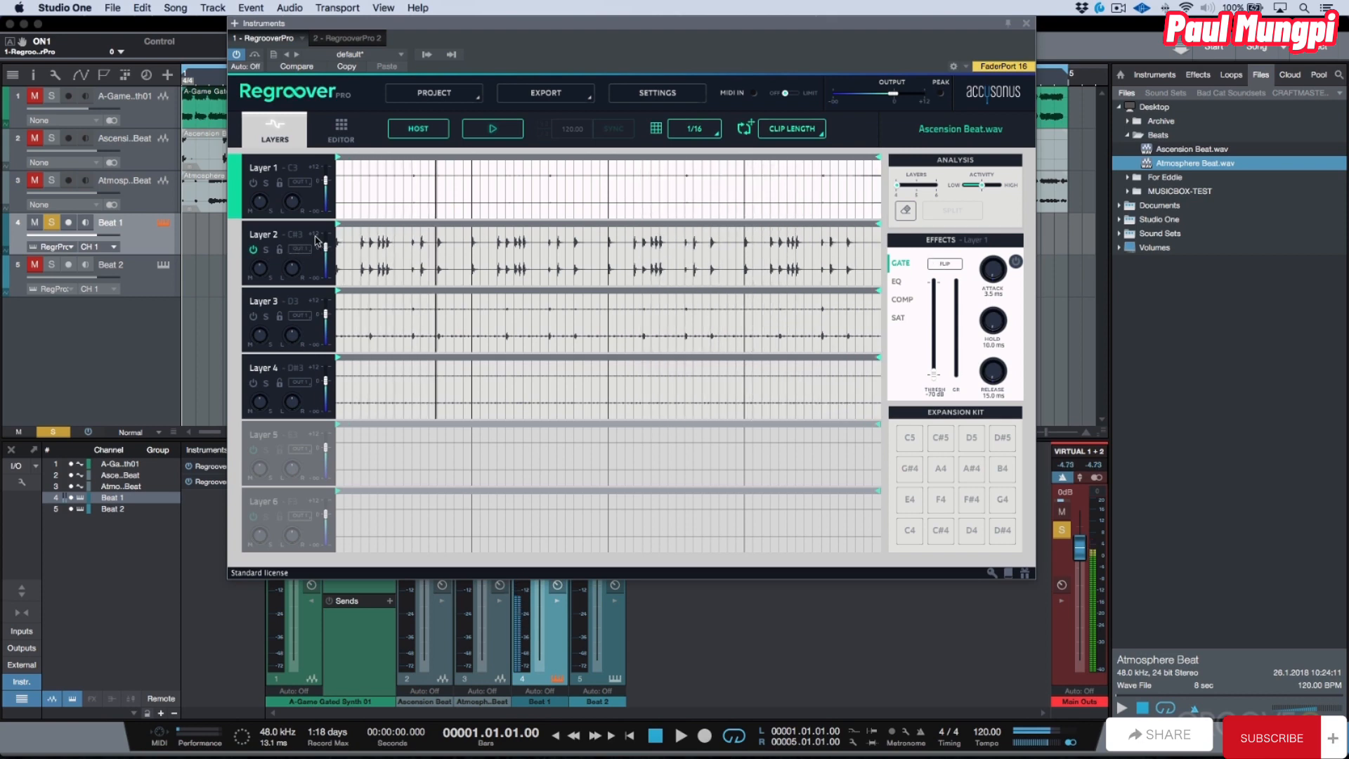
# Enable the EQ on Layer 2 with its high-band frequency at 6316 Hz, and add saturation with raised transients and 6 dB drive.
pyautogui.click(236, 250)
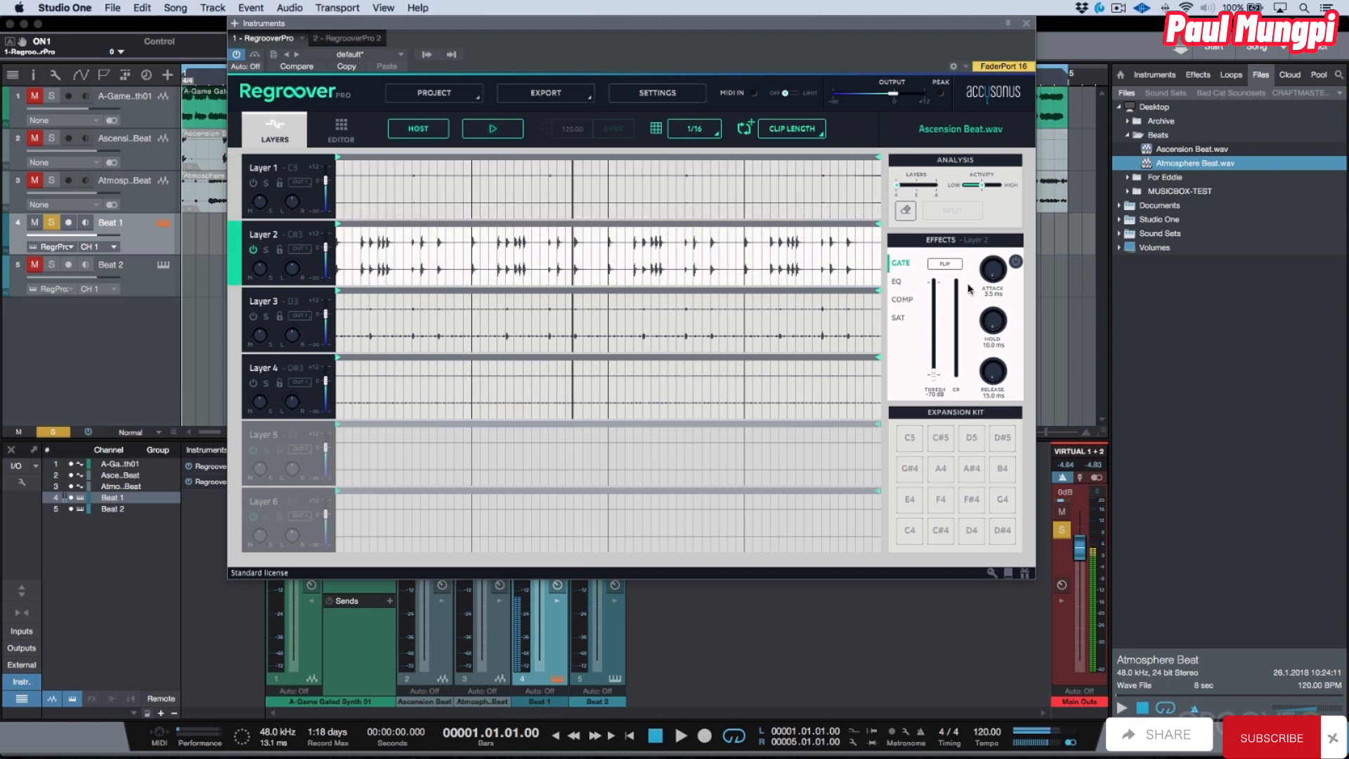
pyautogui.click(895, 282)
pyautogui.moveTo(948, 271); pyautogui.dragTo(999, 279)
pyautogui.click(1016, 262)
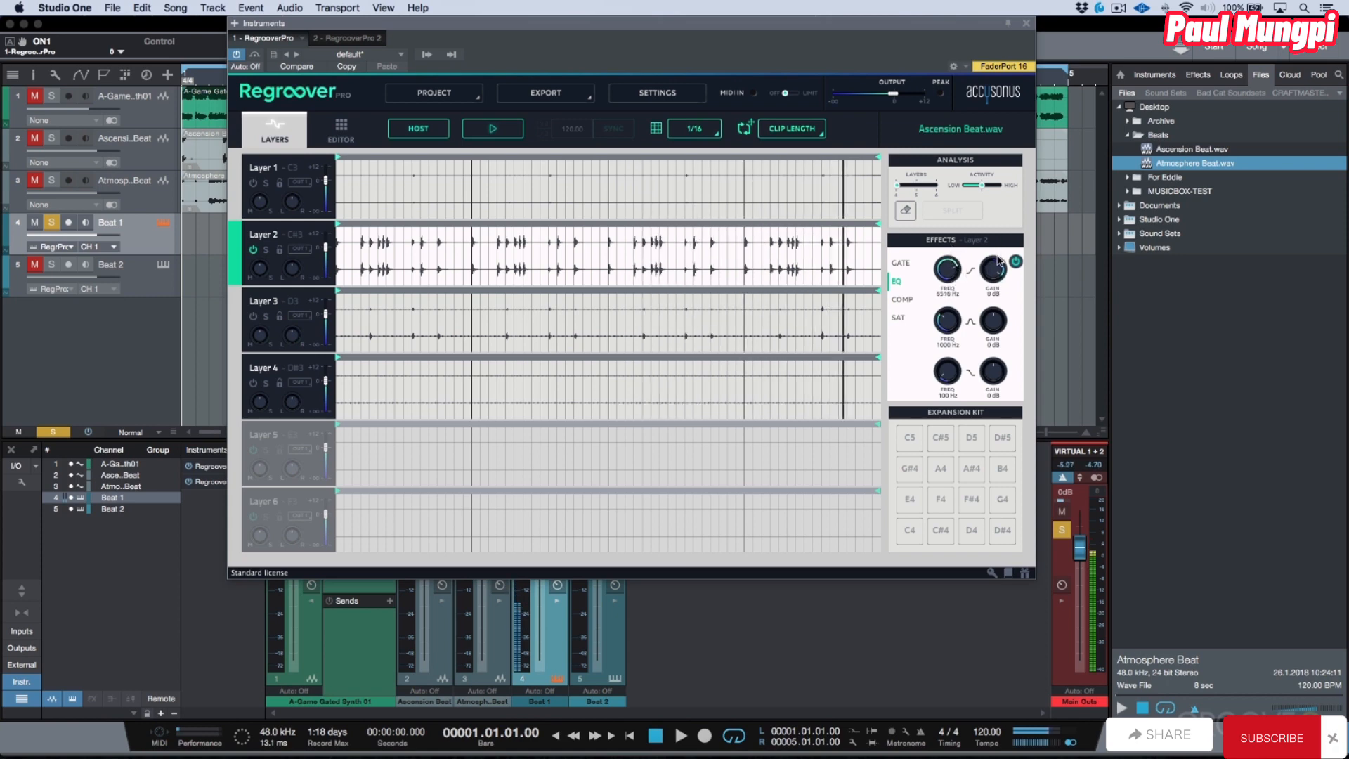
pyautogui.click(899, 319)
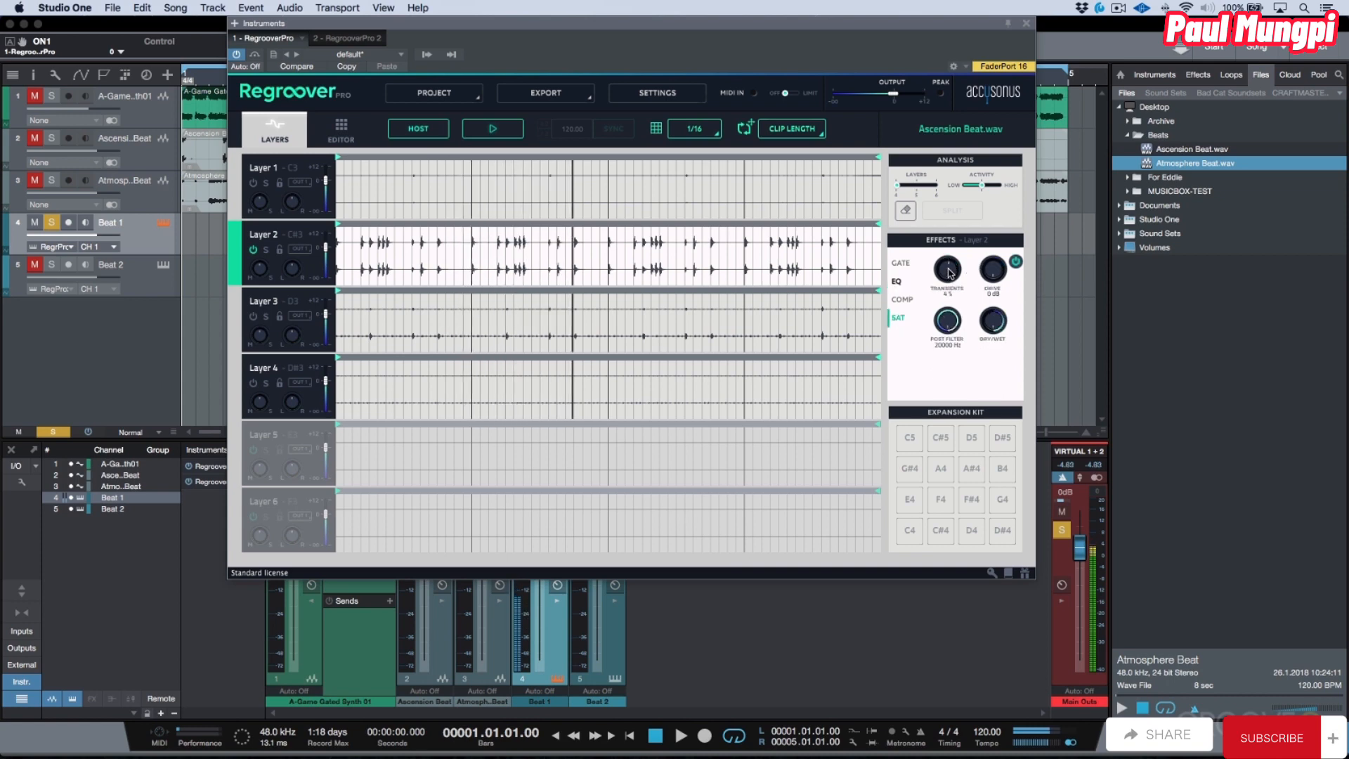
pyautogui.moveTo(950, 272); pyautogui.dragTo(998, 260)
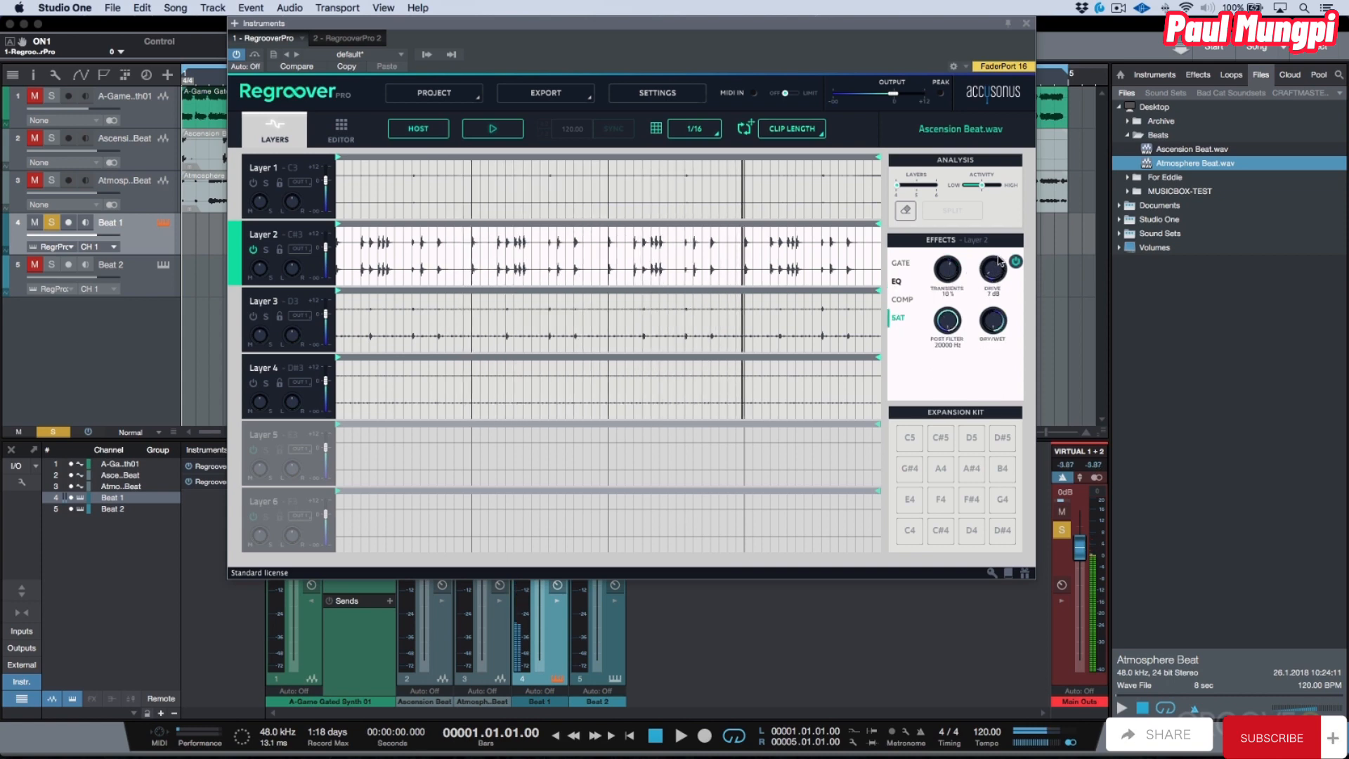
# Unsolo Beat 1 and play the song, toggling Beat 2's mute to compare the mix with and without it.
pyautogui.click(52, 223)
pyautogui.press('space')
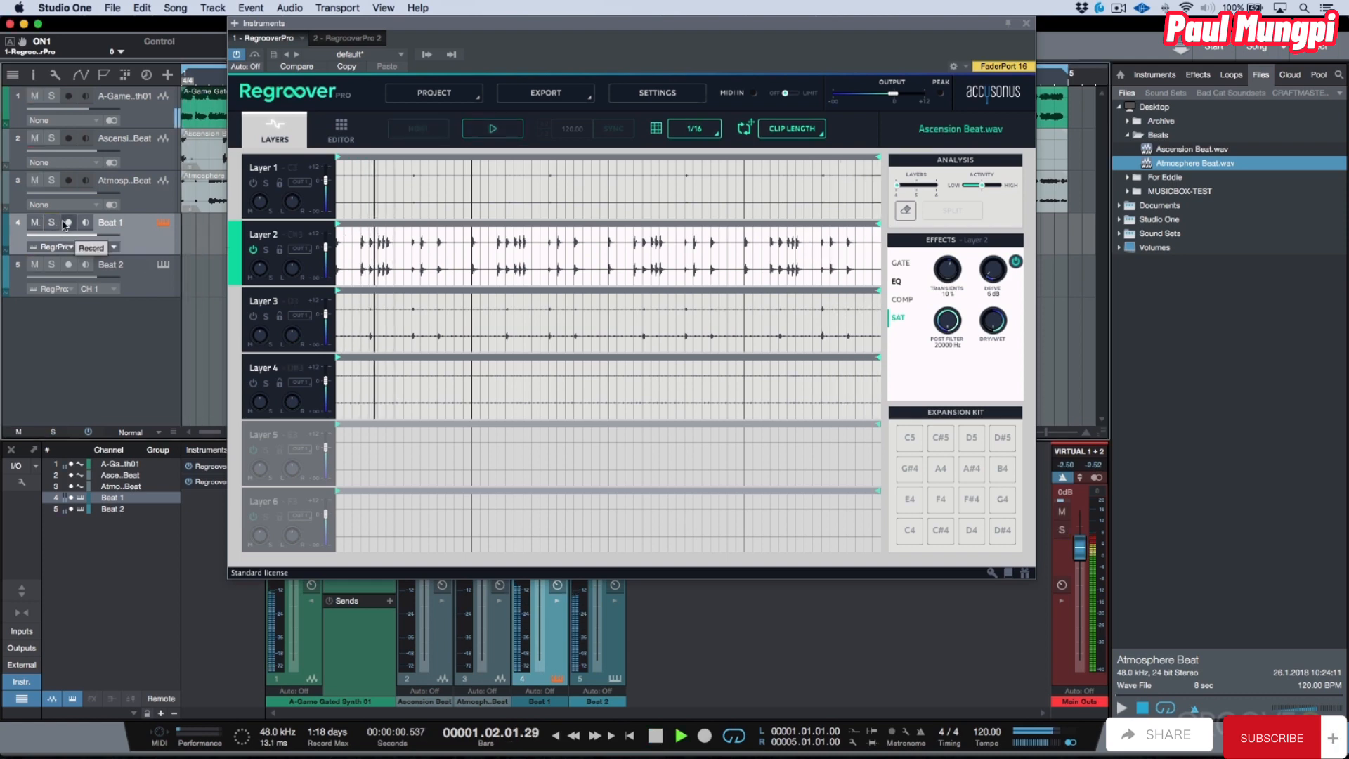
pyautogui.click(34, 265)
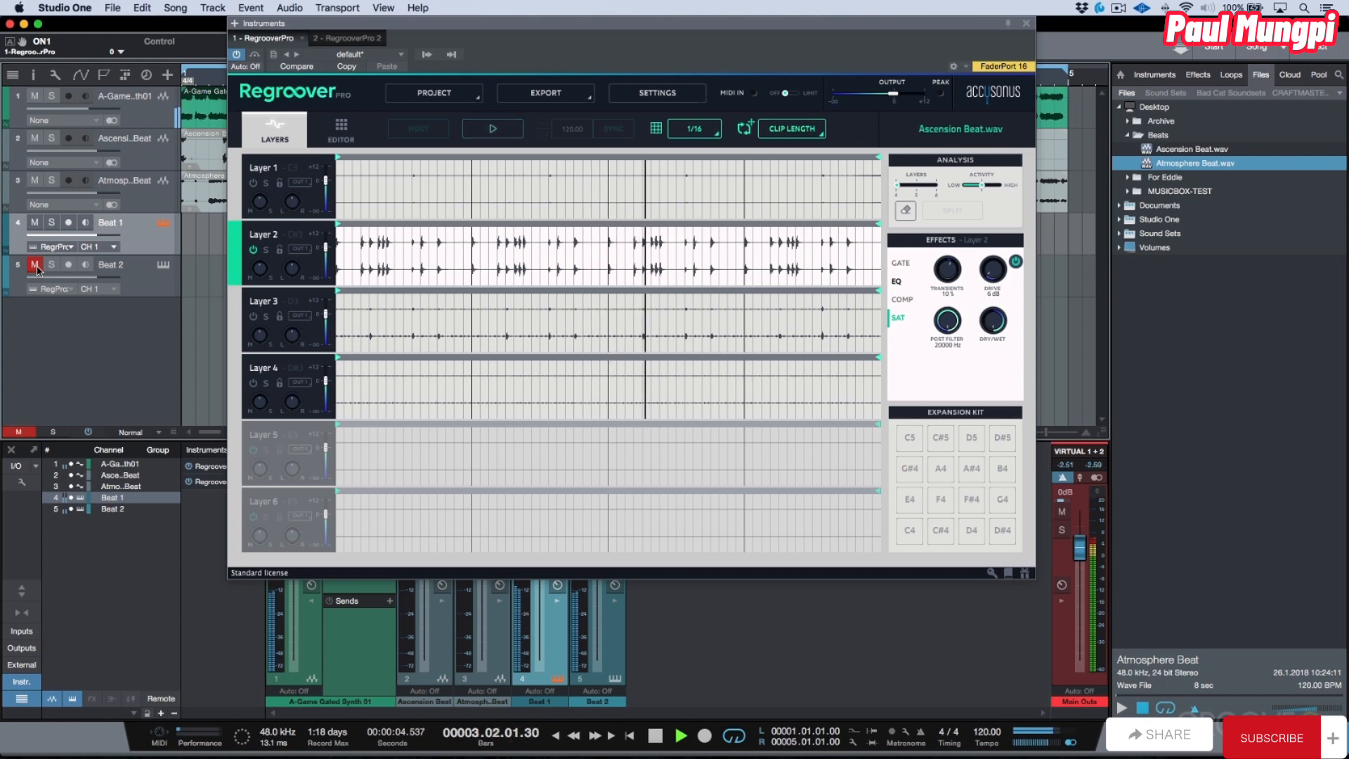
pyautogui.click(35, 266)
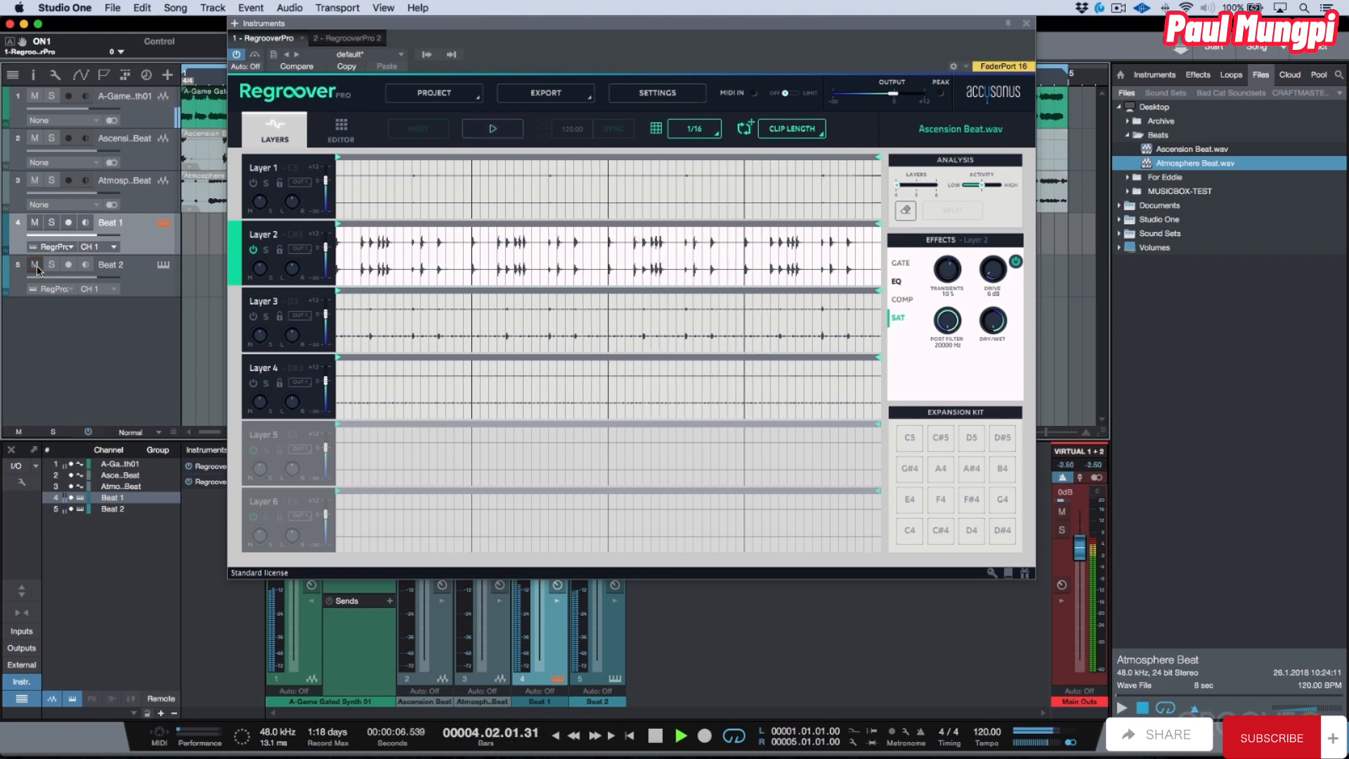
pyautogui.press('space')
# Play the song with Beat 2 muted, return to Beat 1's RegrooverPro instance, and stop playback.
pyautogui.click(131, 287)
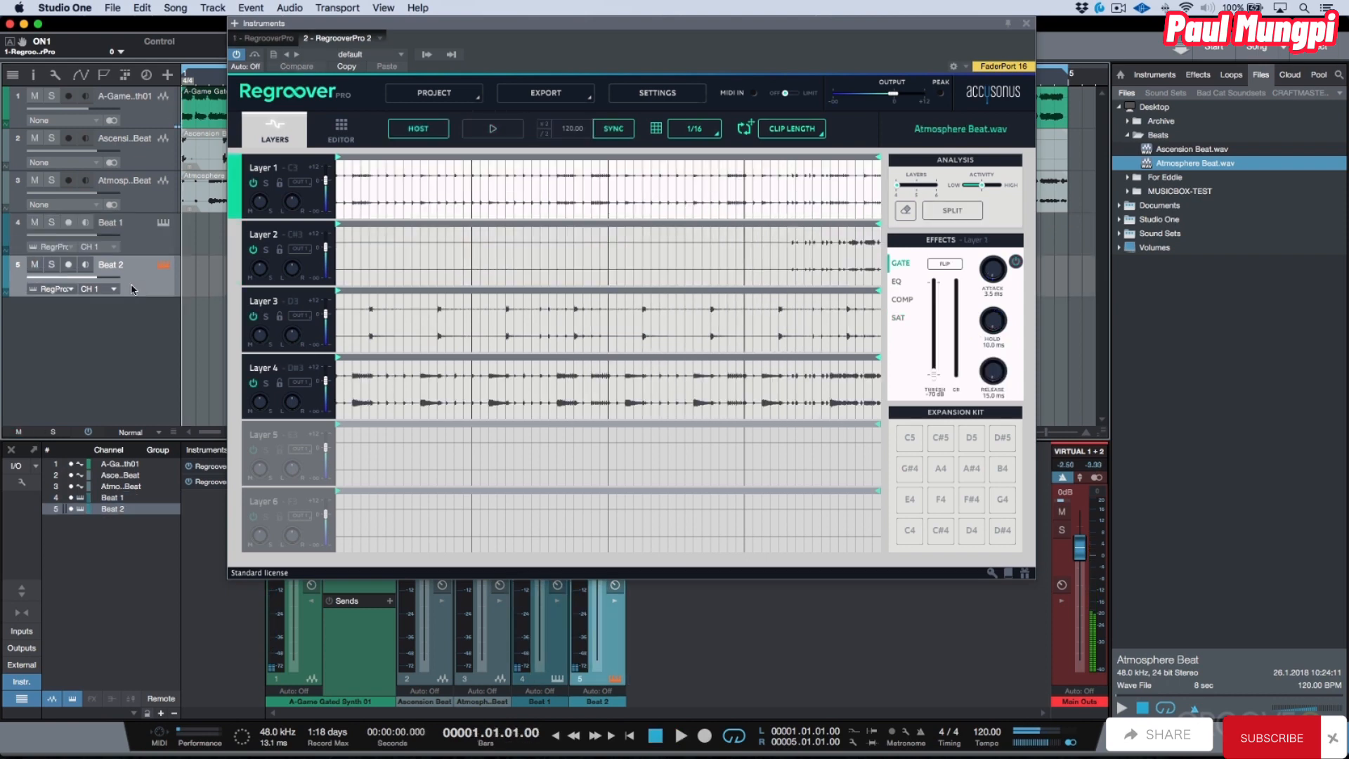
pyautogui.press('space')
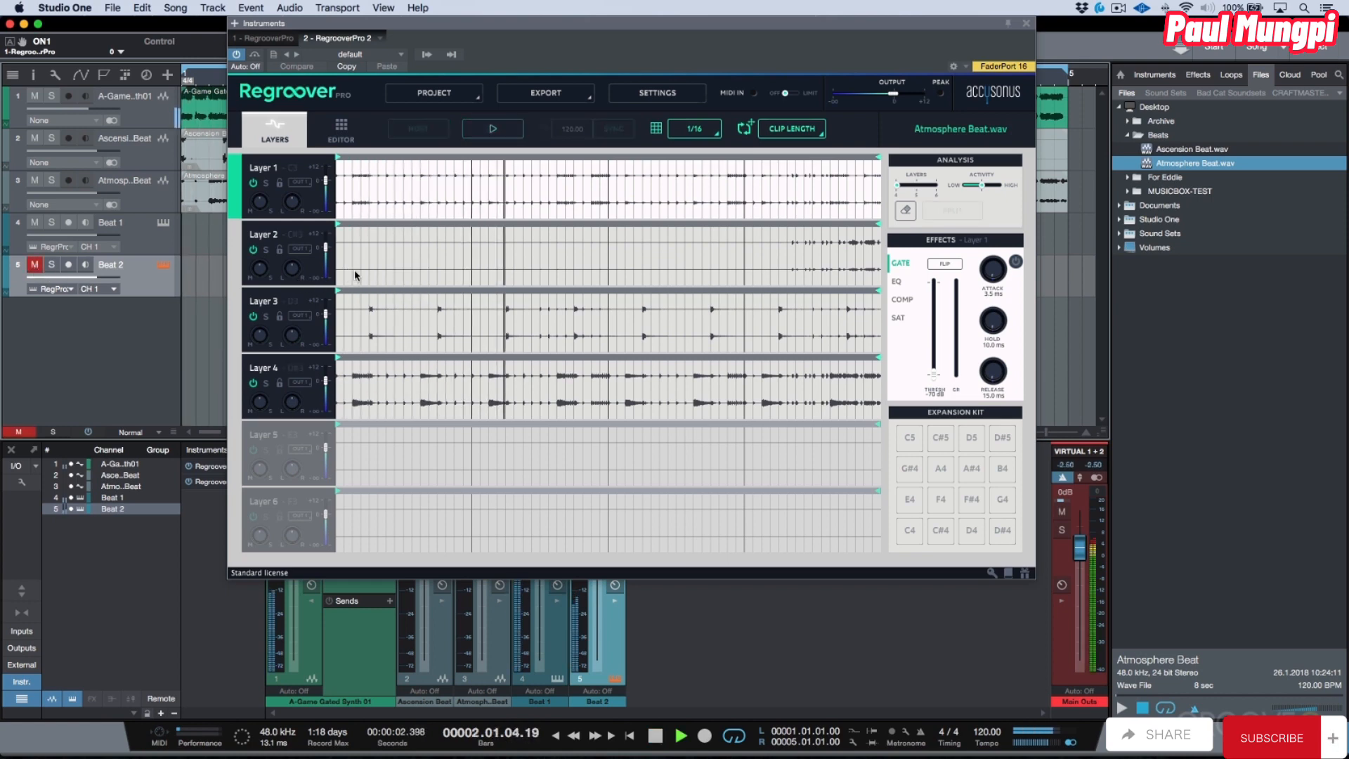
pyautogui.click(164, 226)
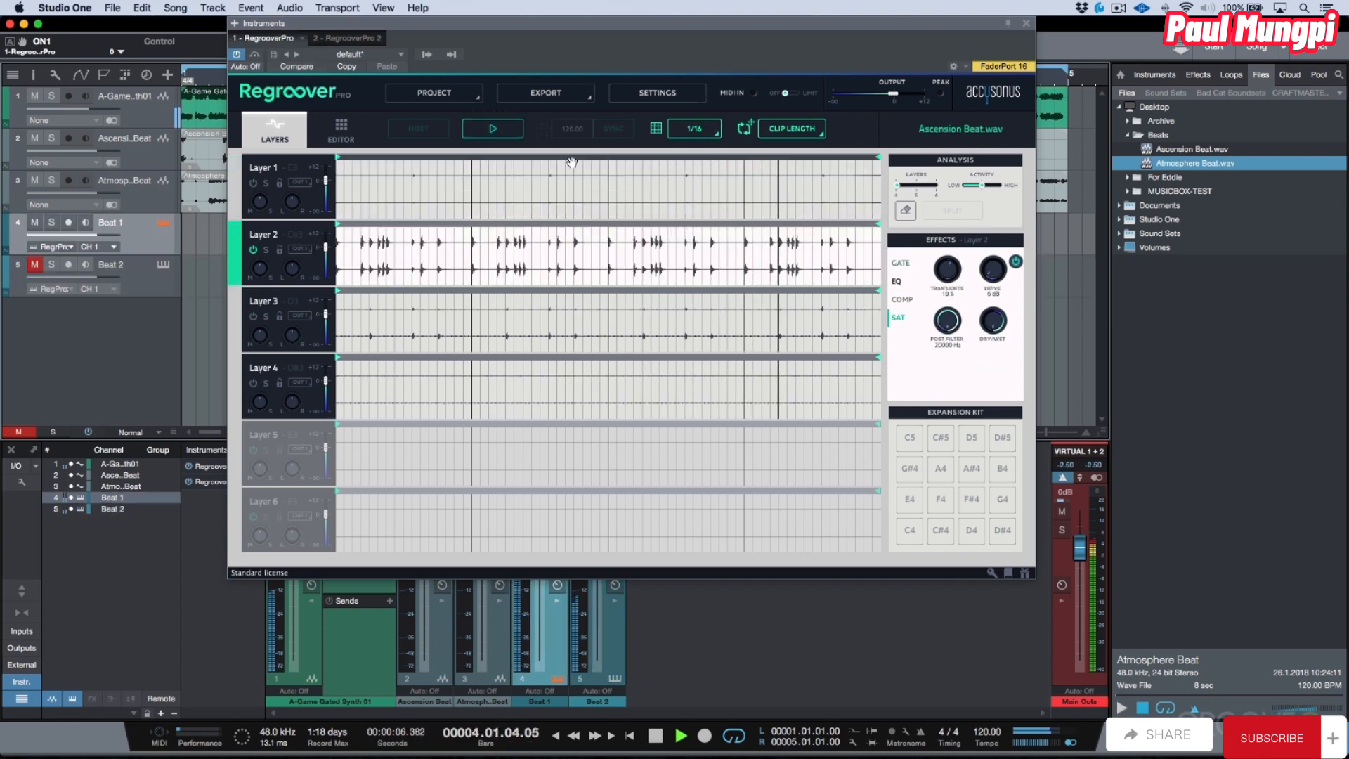
pyautogui.press('space')
# Try a shorter loop region on Layer 1 during song playback, restore its full length, and play the song again.
pyautogui.click(441, 165)
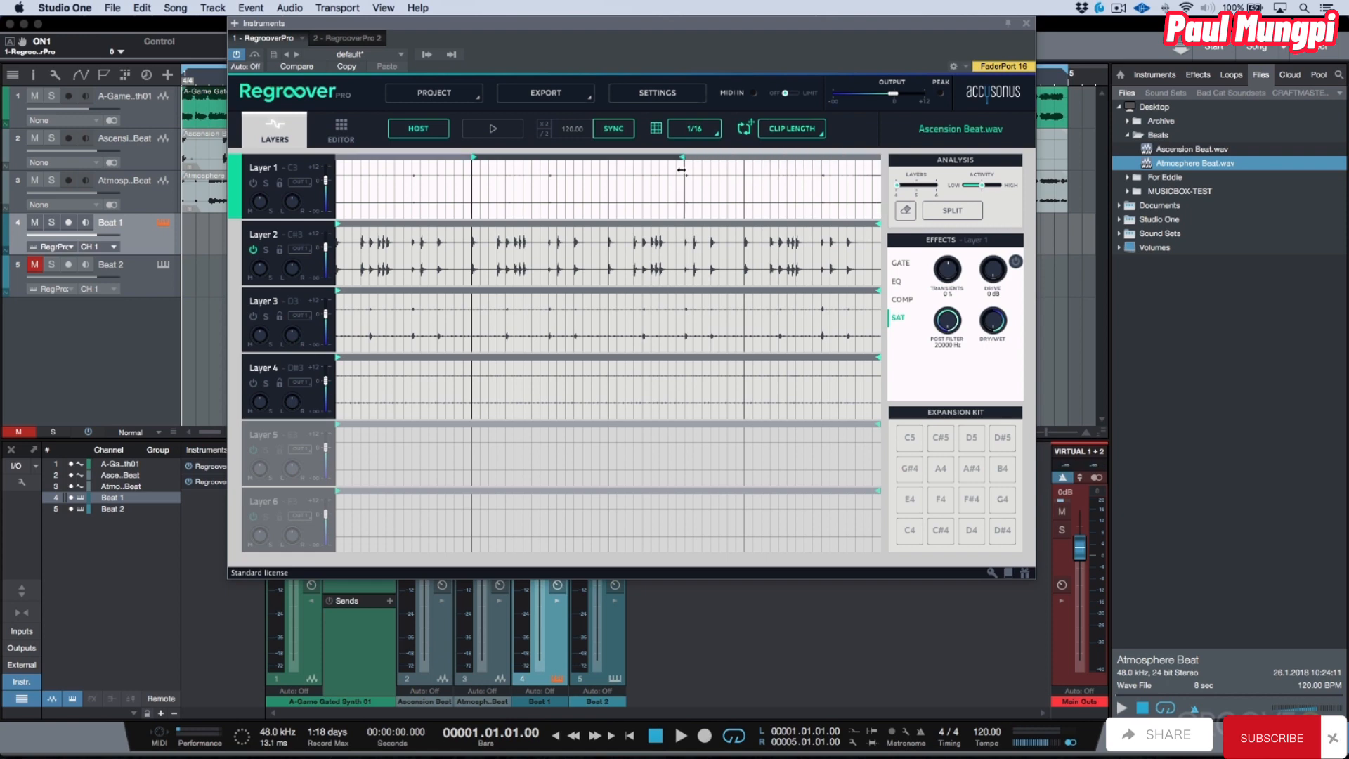
pyautogui.press('space')
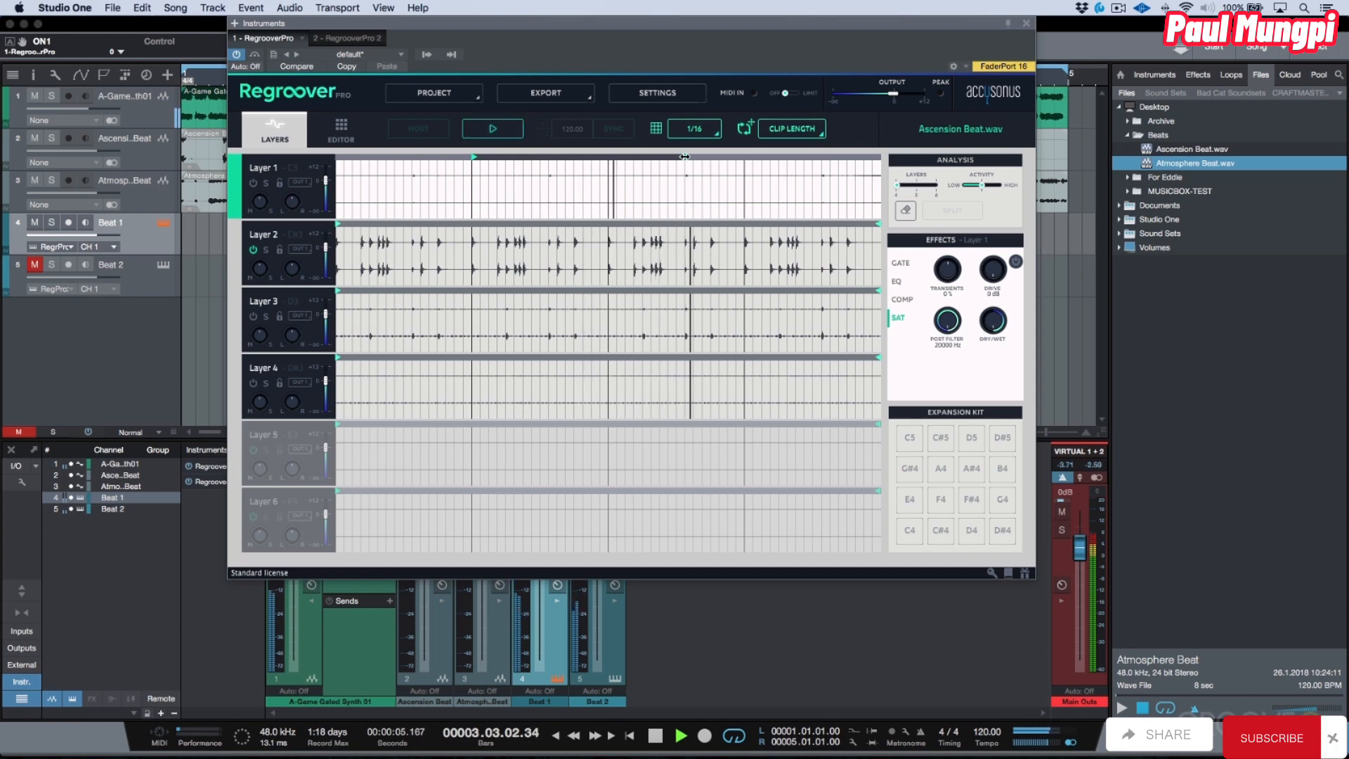
pyautogui.press('space')
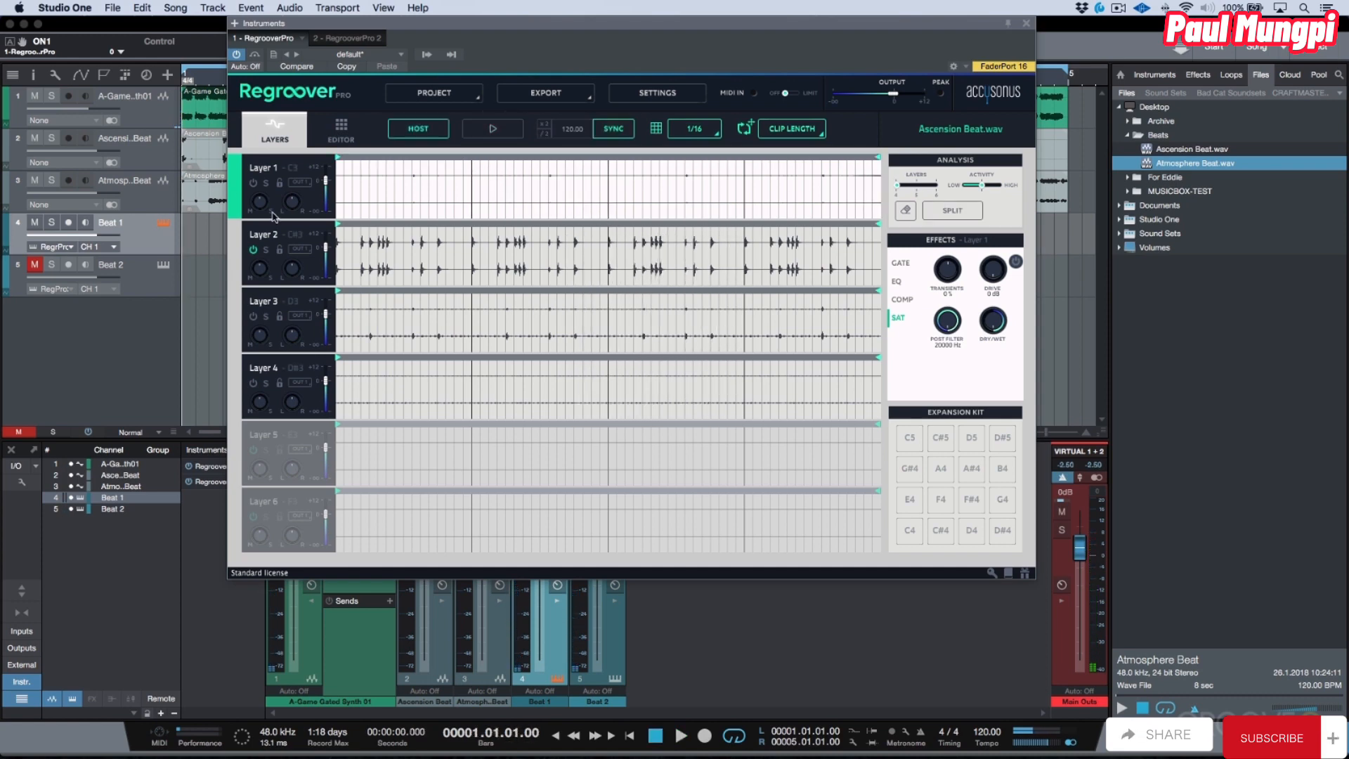
pyautogui.press('space')
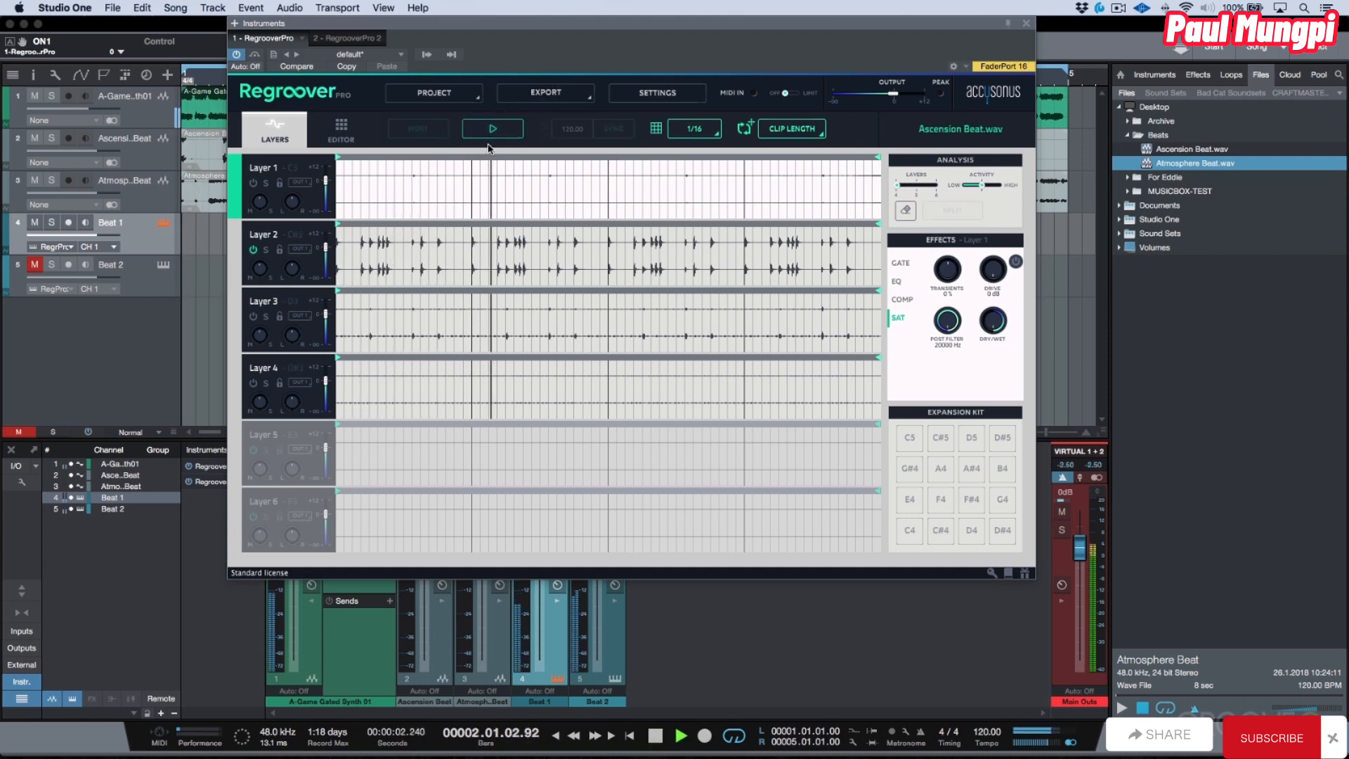
pyautogui.press('space')
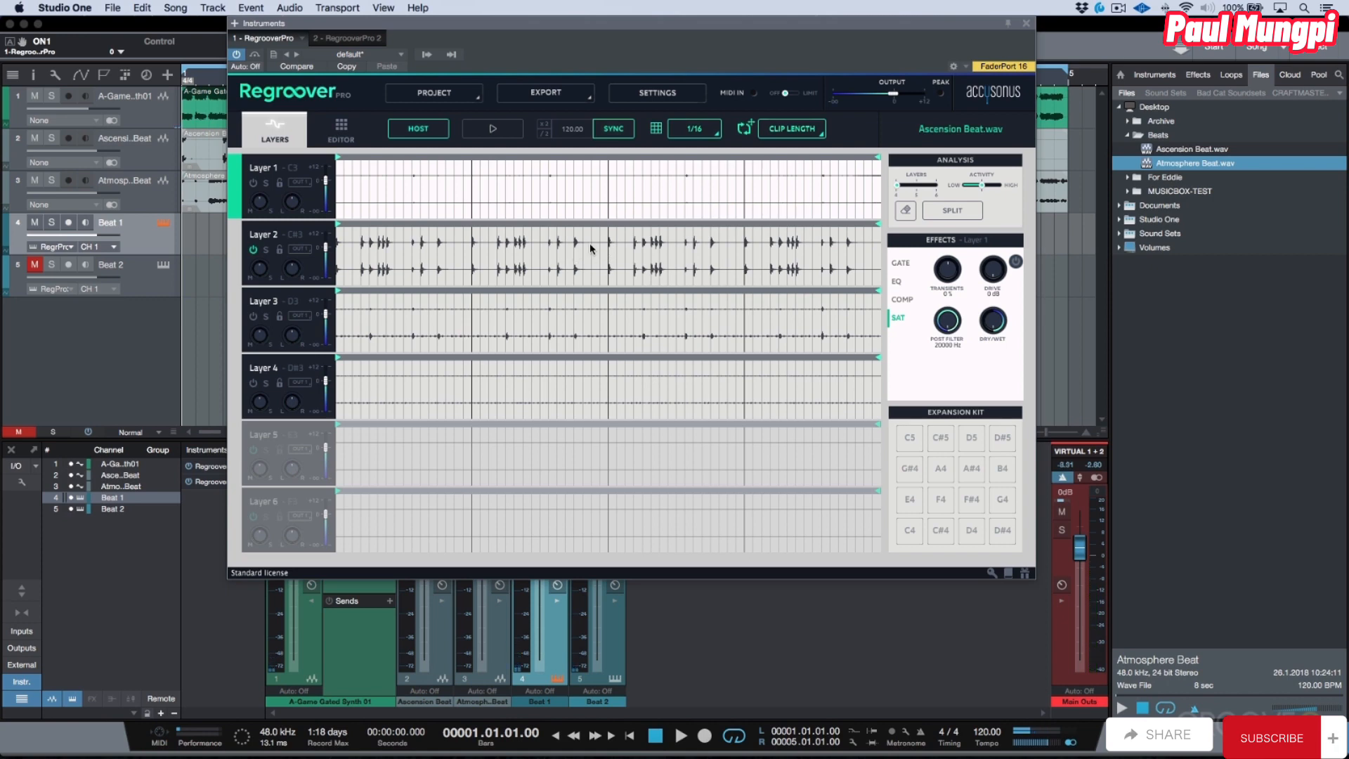
# Solo Layer 2, select a single hit near the middle of its waveform, and assign it to Expansion Kit pad C5.
pyautogui.click(237, 248)
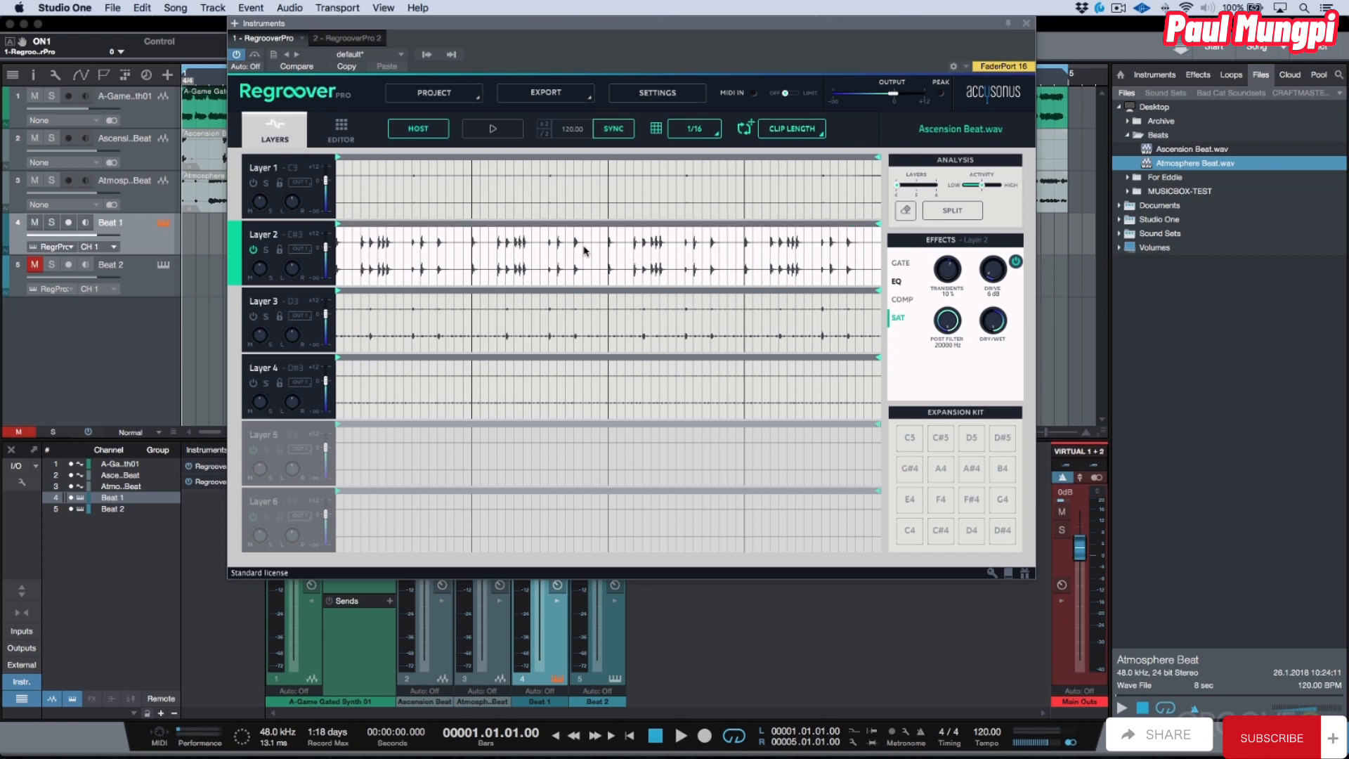
pyautogui.click(265, 250)
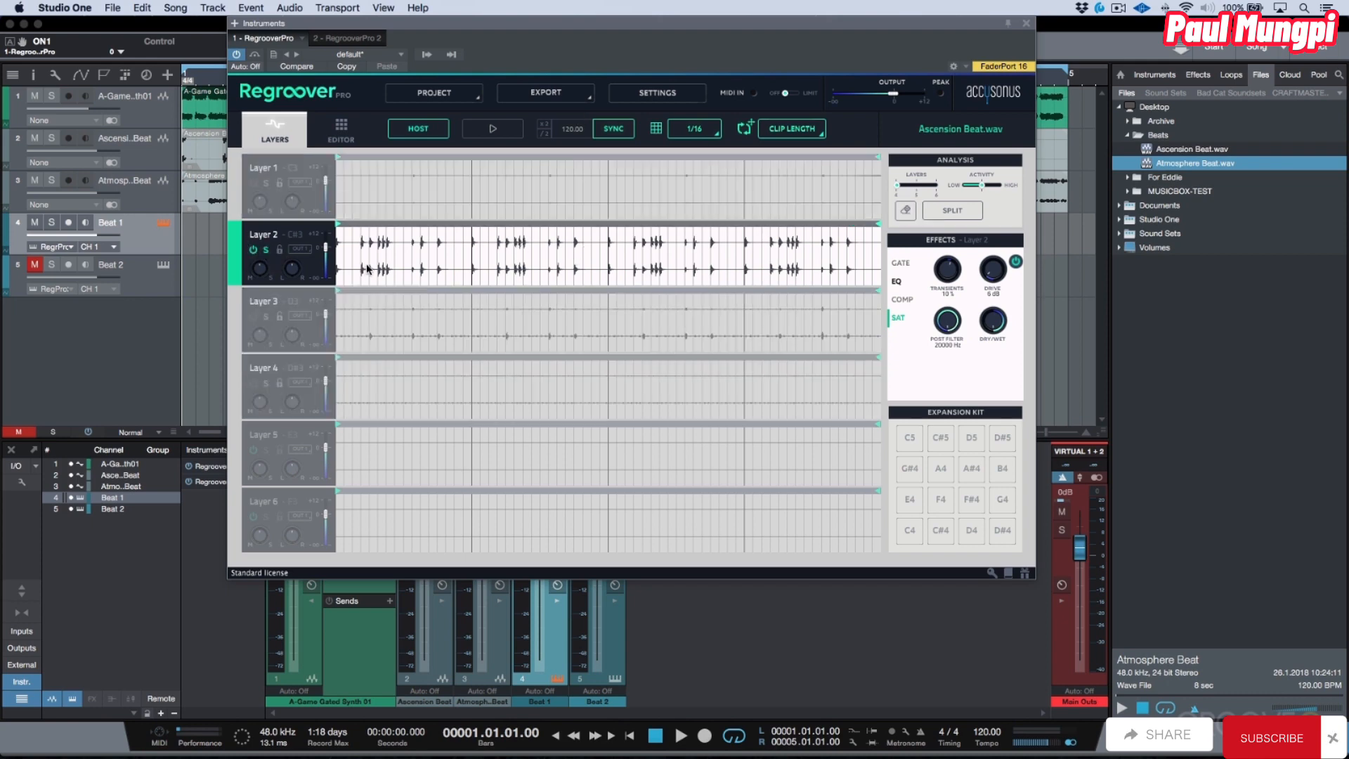
pyautogui.click(535, 276)
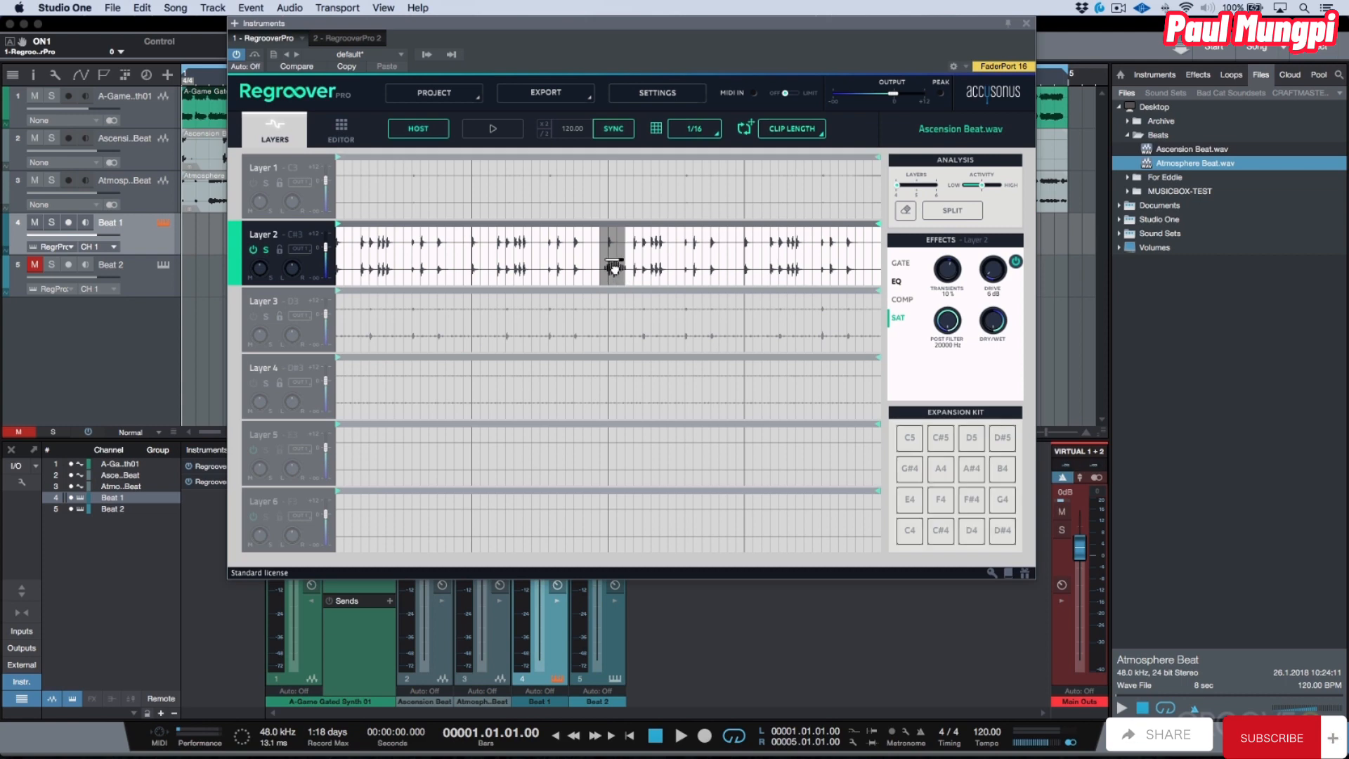
pyautogui.moveTo(904, 438); pyautogui.dragTo(913, 445)
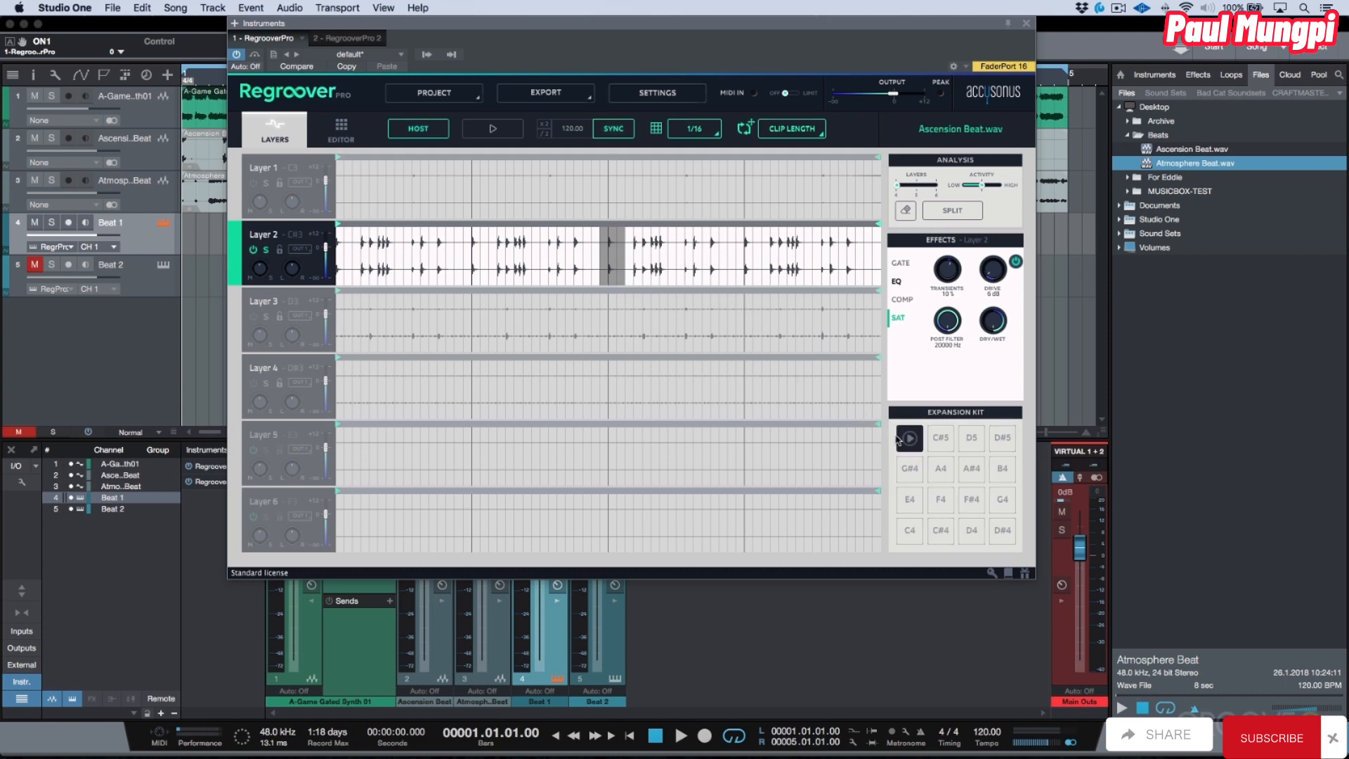
# Open the pad editor and trim the C5 pad's sample to start at 5954 and end at 13397.
pyautogui.click(341, 130)
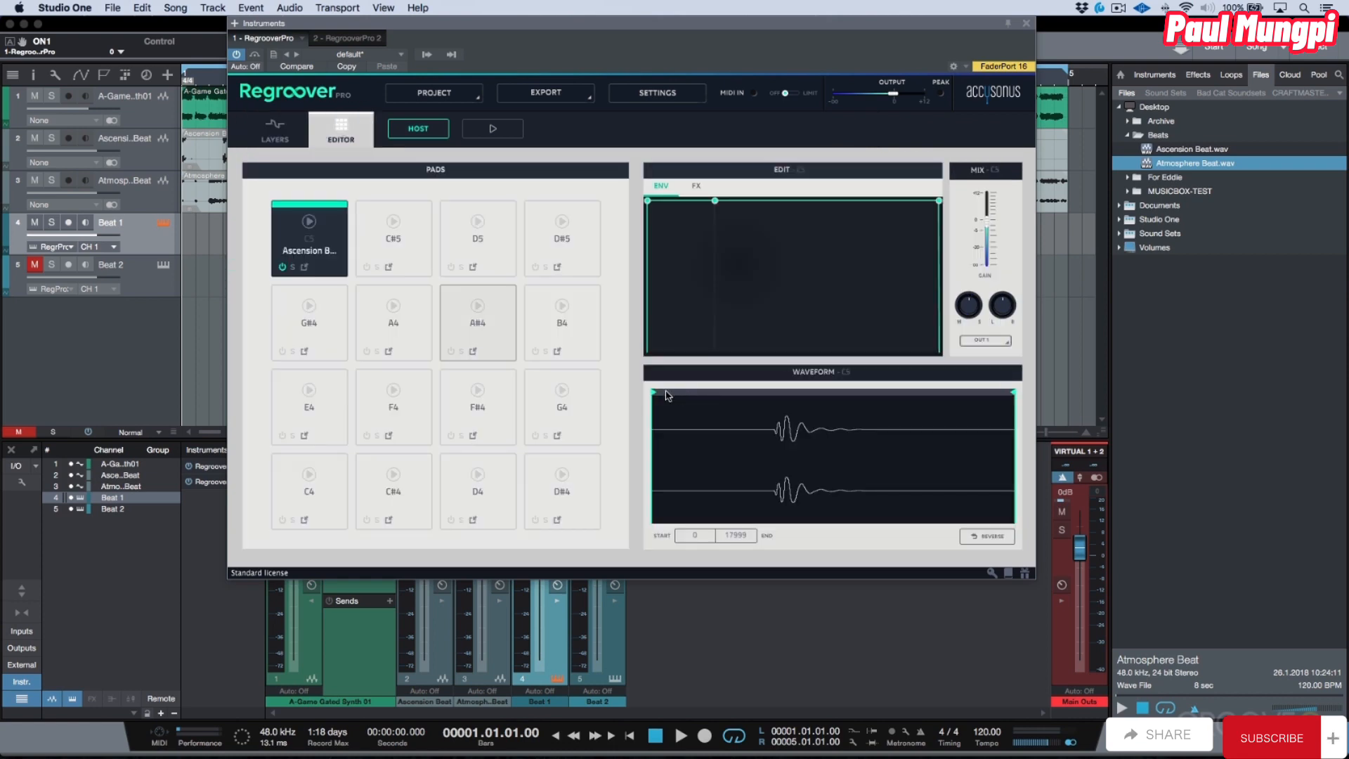
pyautogui.moveTo(652, 393); pyautogui.dragTo(791, 406)
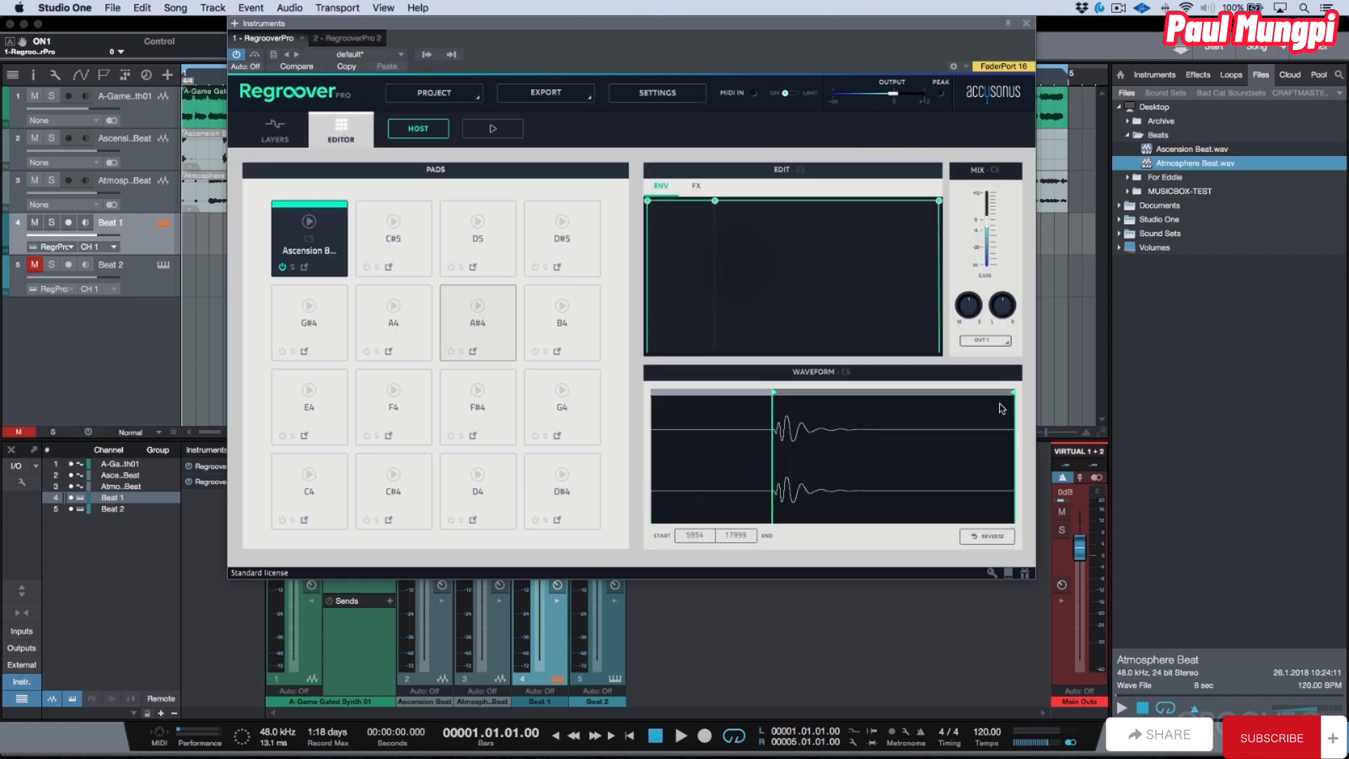
pyautogui.moveTo(1012, 406); pyautogui.dragTo(911, 407)
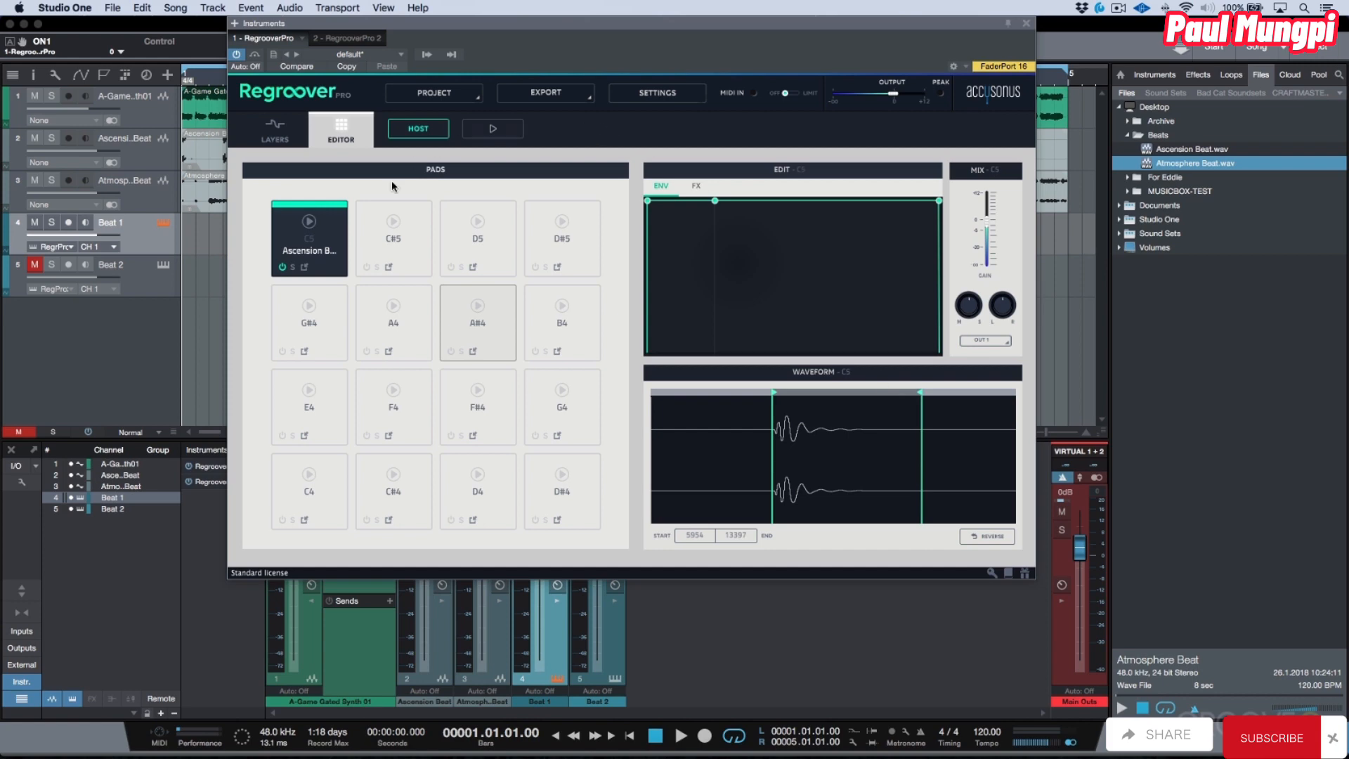
# Audition the C5 pad and add a short fade-out at the end of its volume envelope.
pyautogui.click(309, 222)
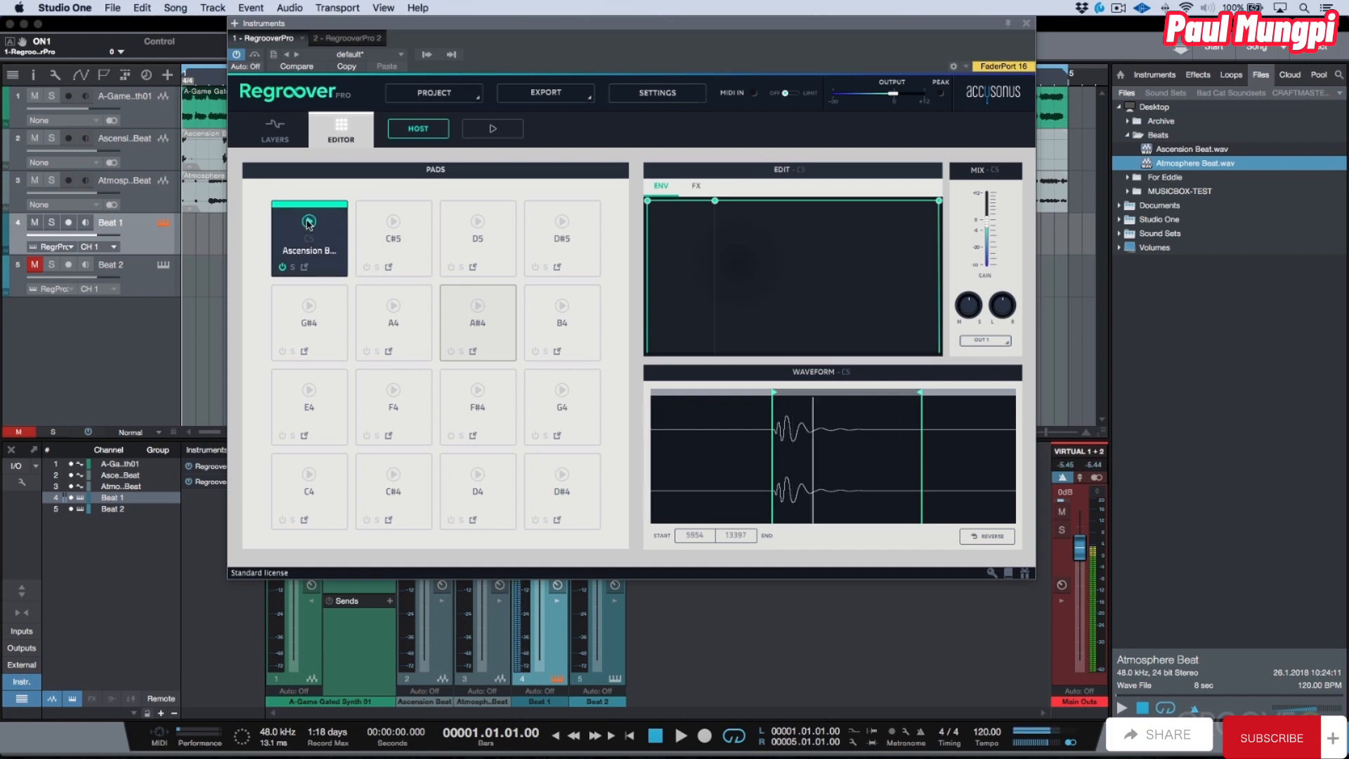
pyautogui.moveTo(939, 202); pyautogui.dragTo(929, 203)
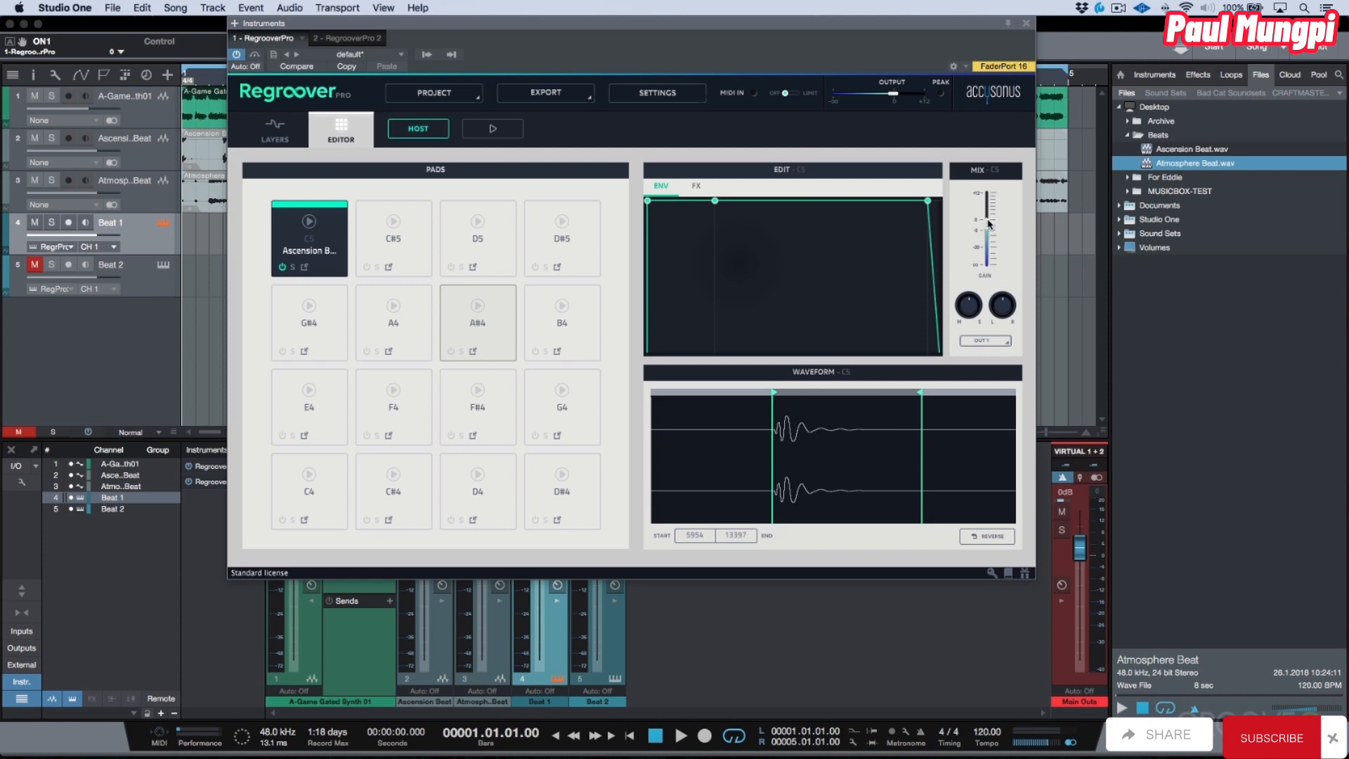
# Audition the C5 pad, and create an empty four-bar part on the Beat 1 track.
pyautogui.click(311, 223)
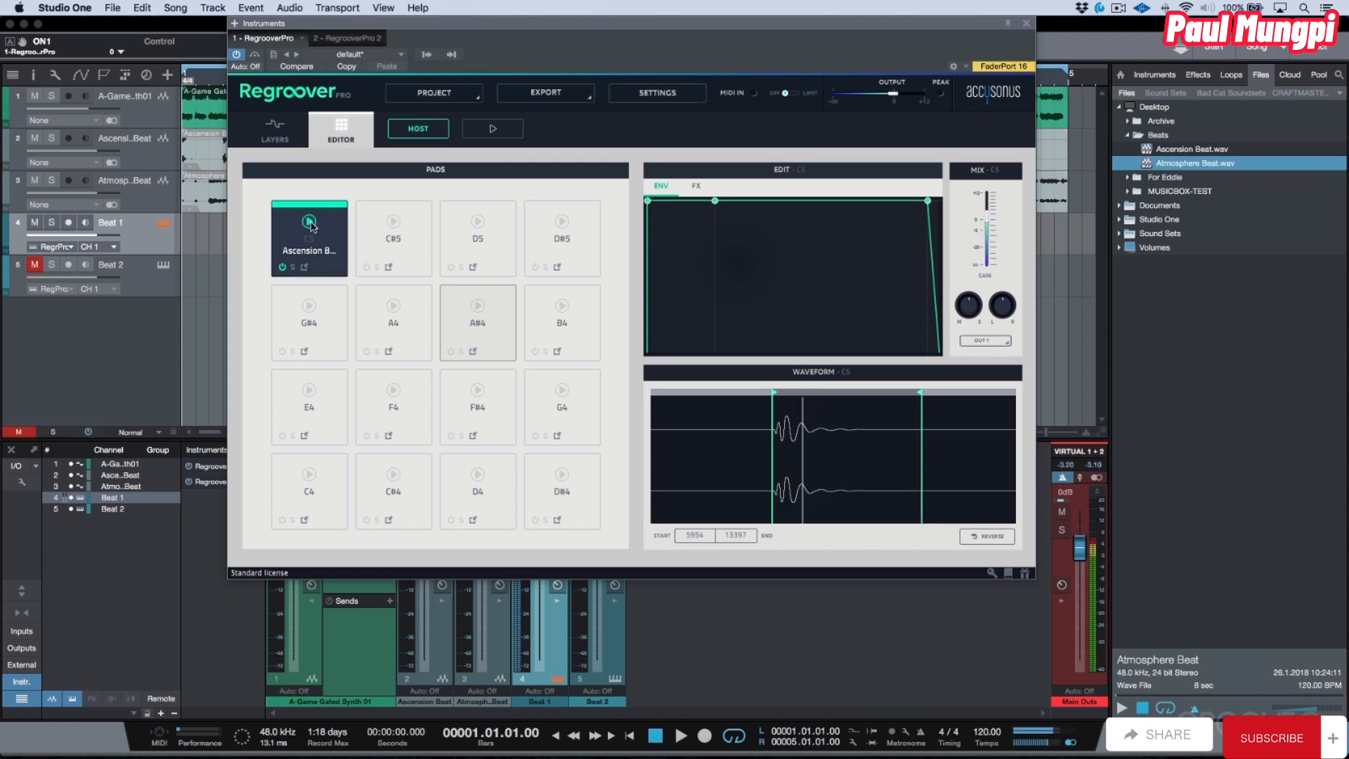
pyautogui.click(1026, 25)
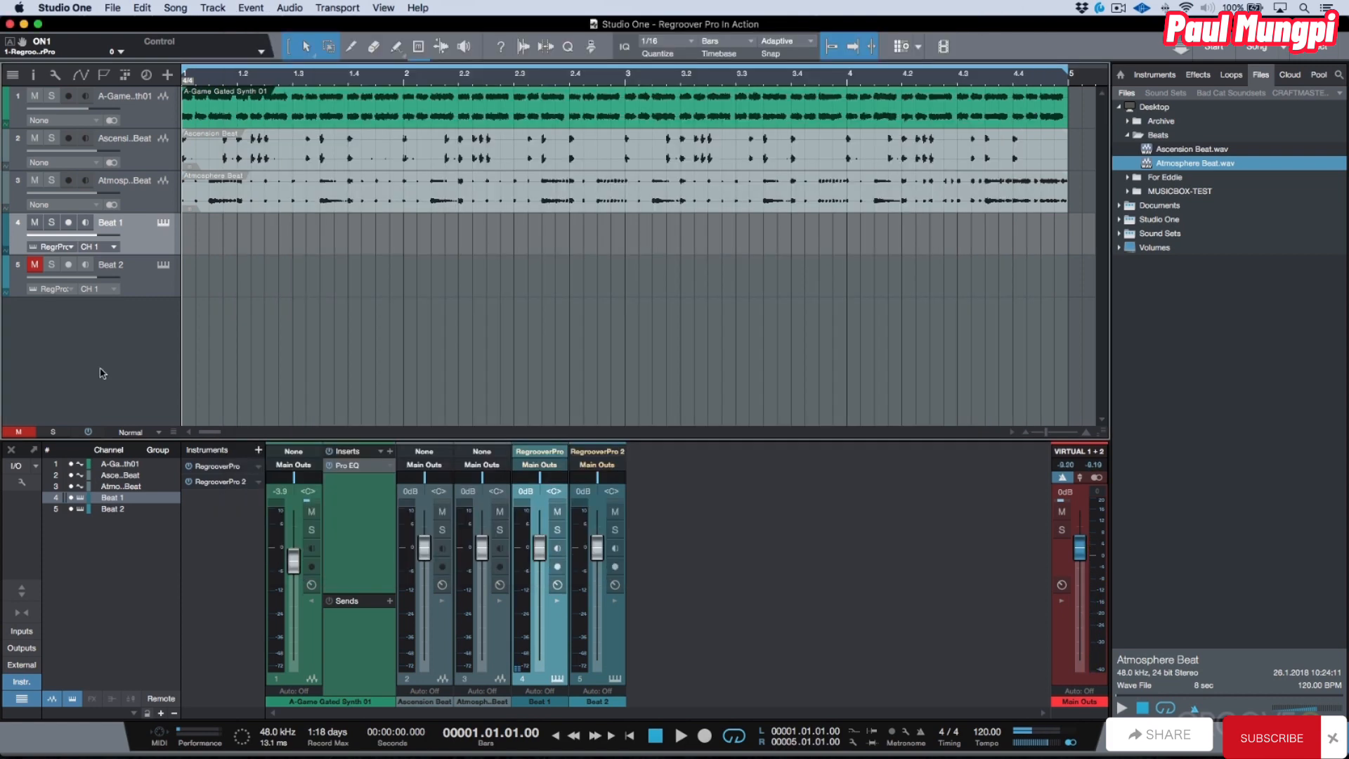
pyautogui.doubleClick(290, 250)
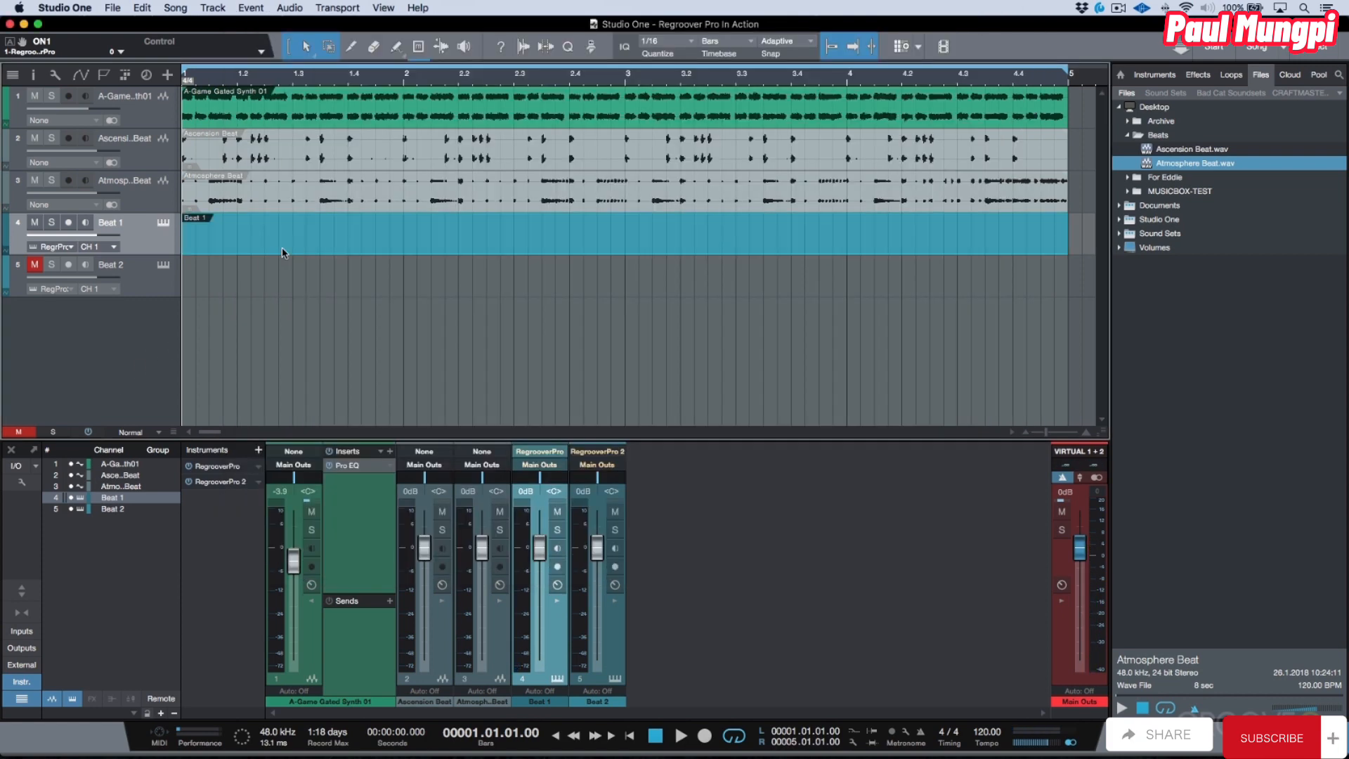
# Open the Beat 1 part for note editing and place a single 1/16 C5 note at 1.04.04.
pyautogui.doubleClick(284, 252)
pyautogui.scroll(5, 217, 603)
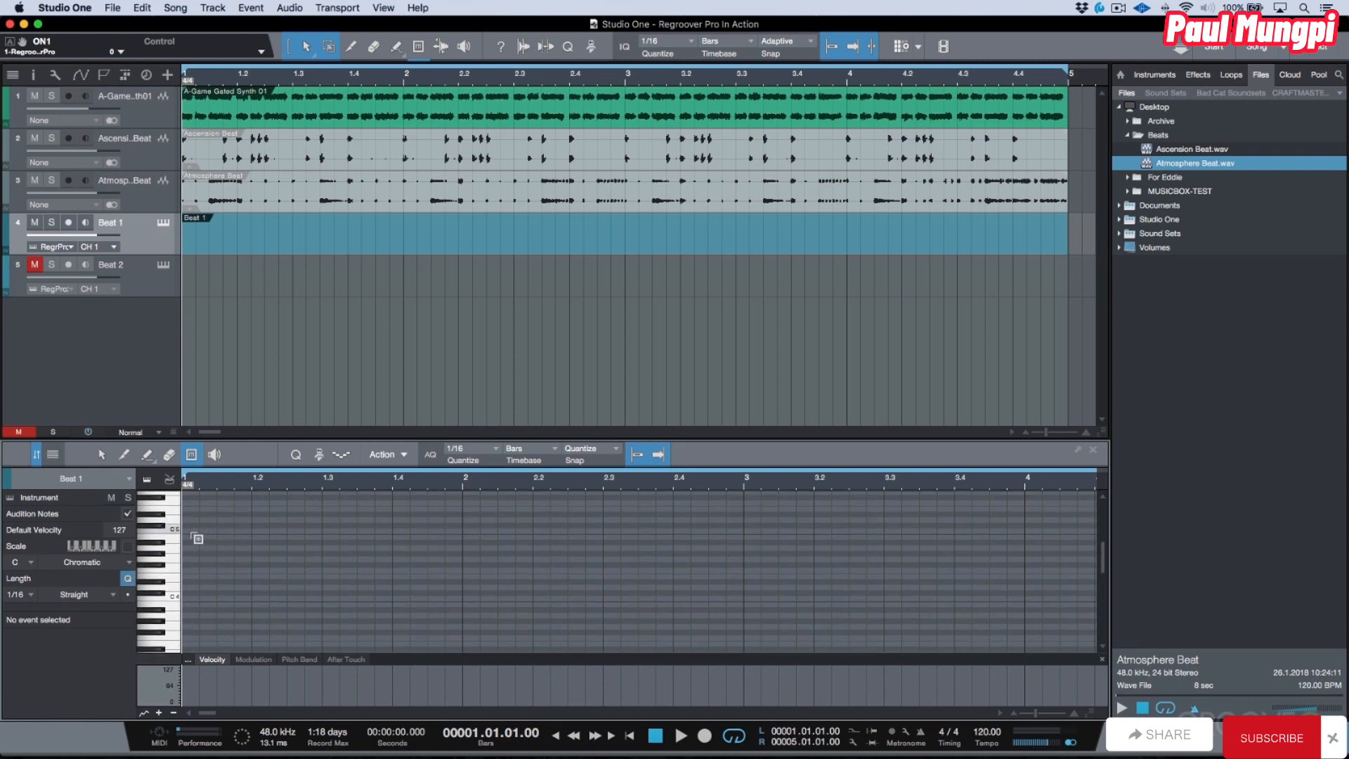
pyautogui.click(189, 531)
pyautogui.press('space')
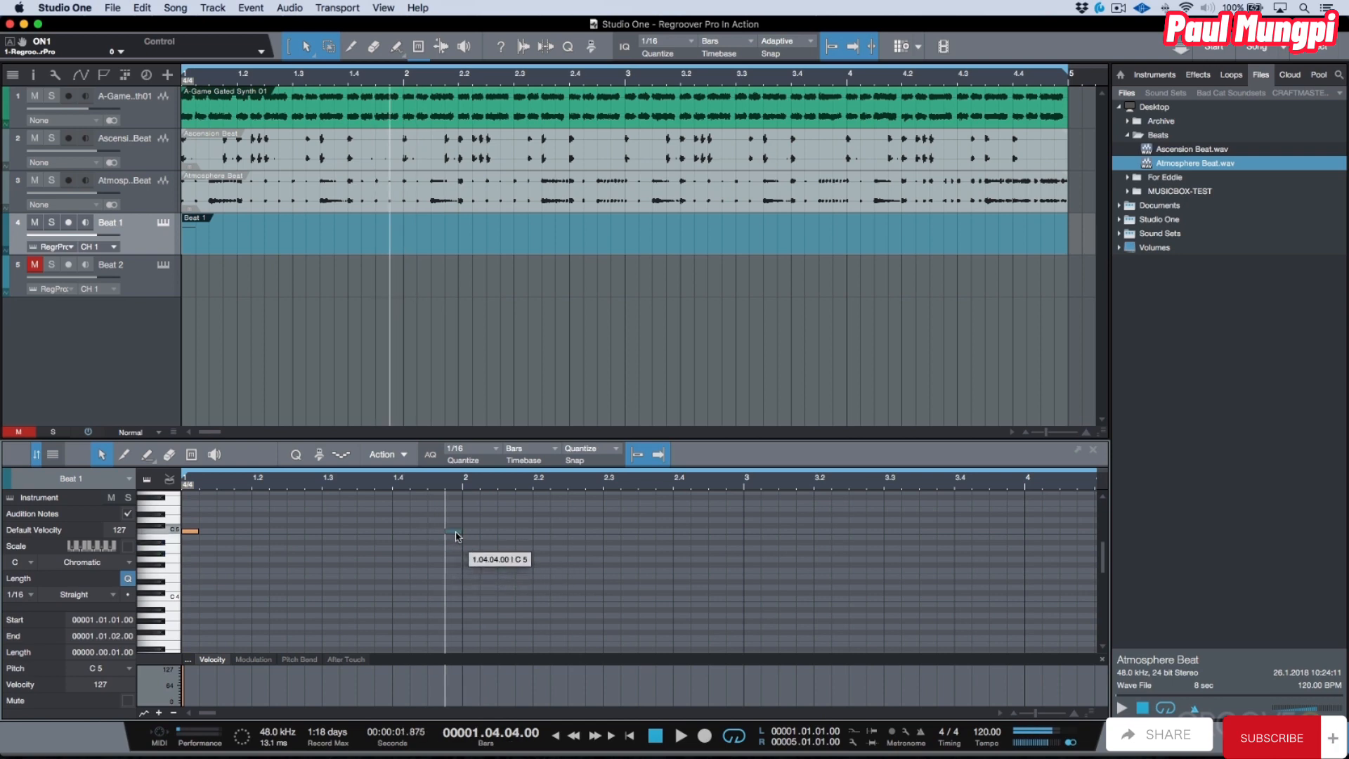
pyautogui.click(451, 532)
pyautogui.press(',')
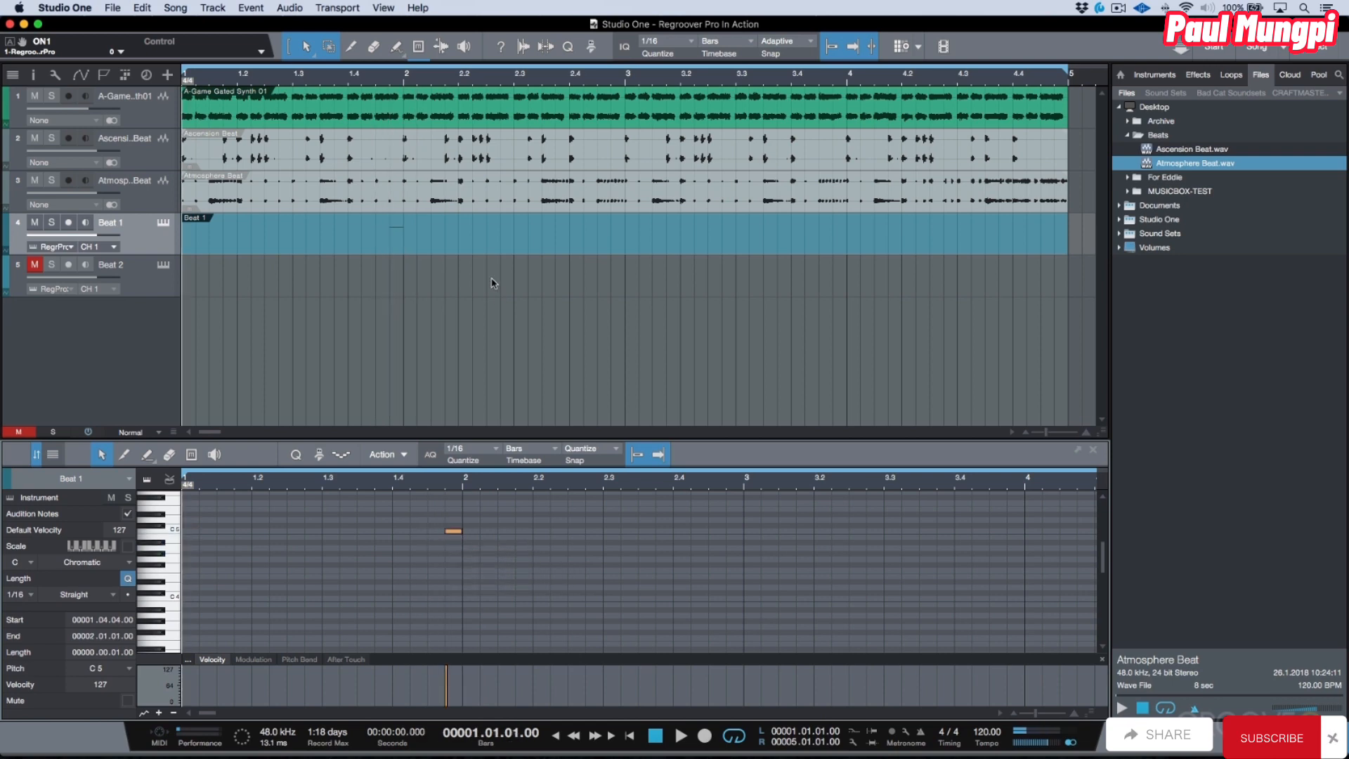
# Play the song with and without the C5 note at 1.04.04, leaving the note in place.
pyautogui.press('space')
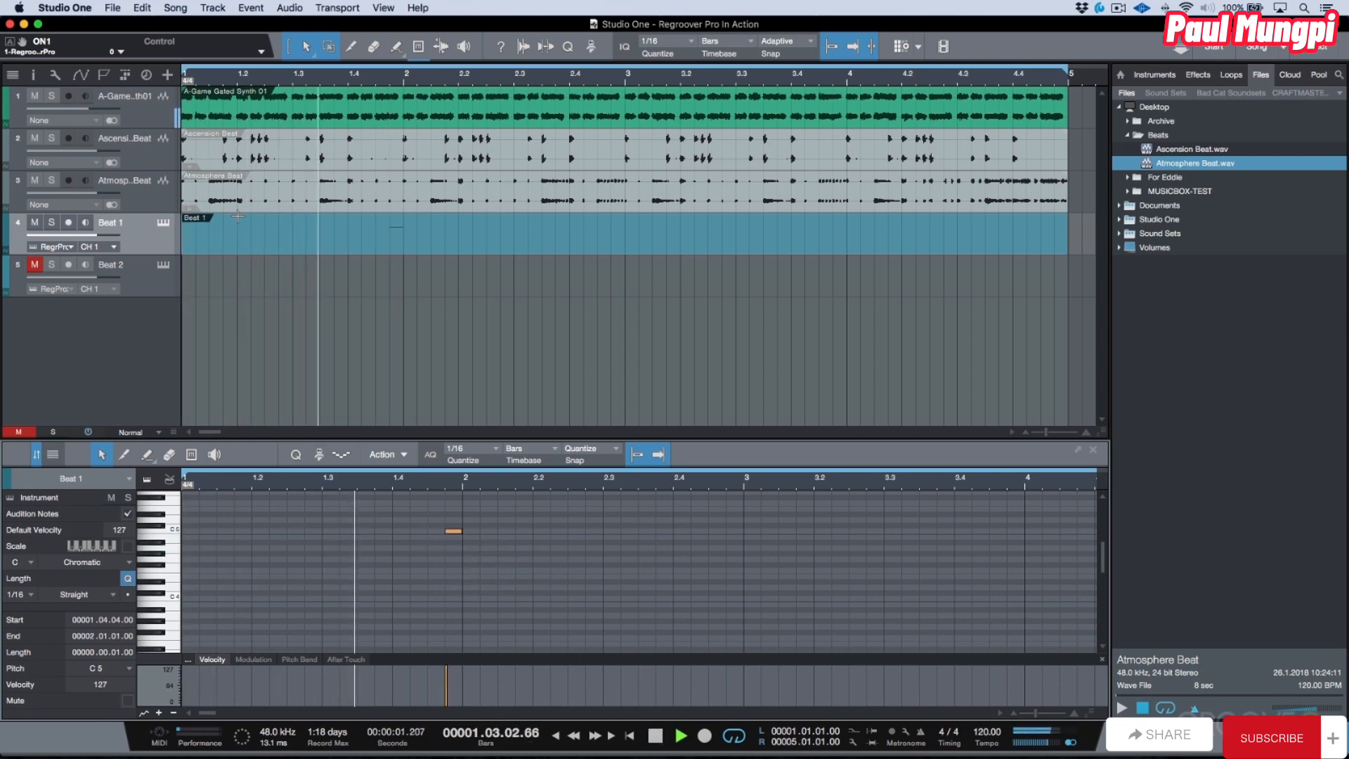
pyautogui.press('space')
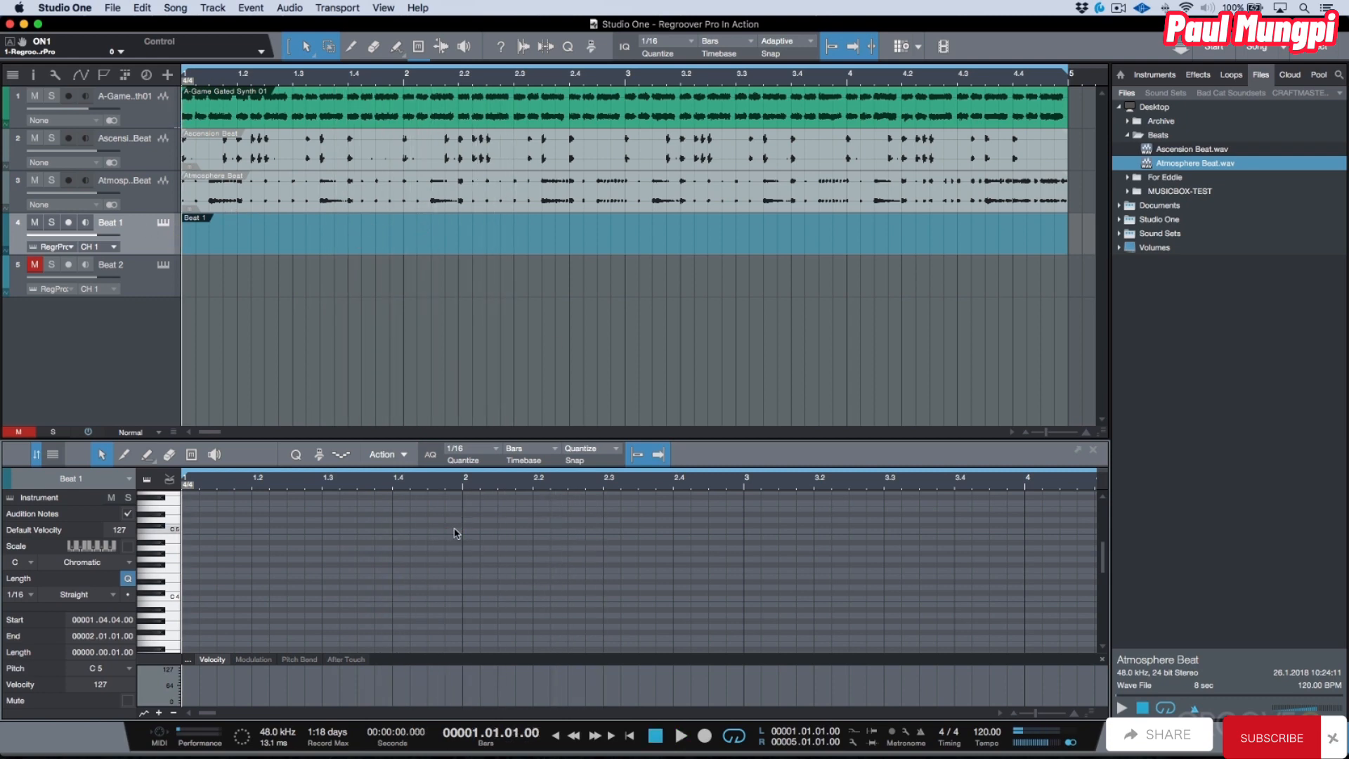
pyautogui.press('space')
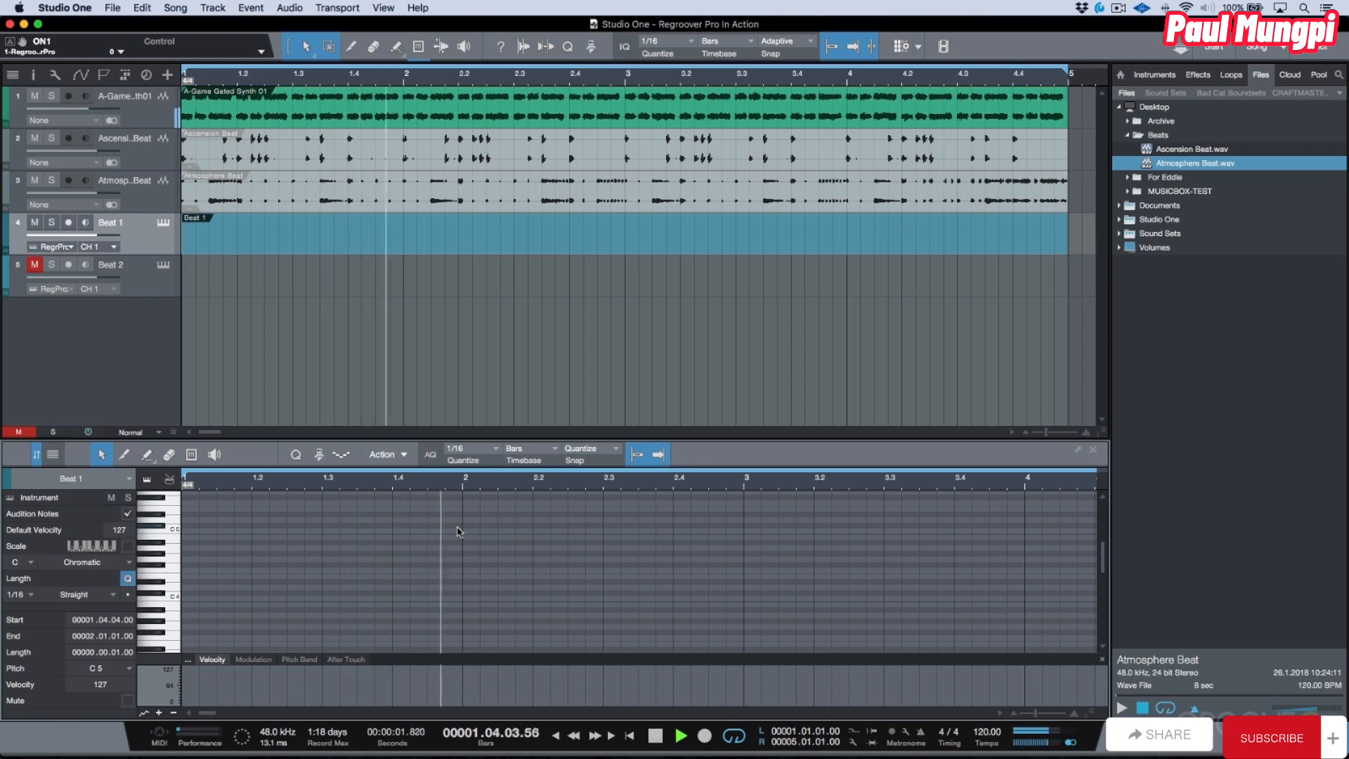
pyautogui.press('space')
pyautogui.click(458, 529)
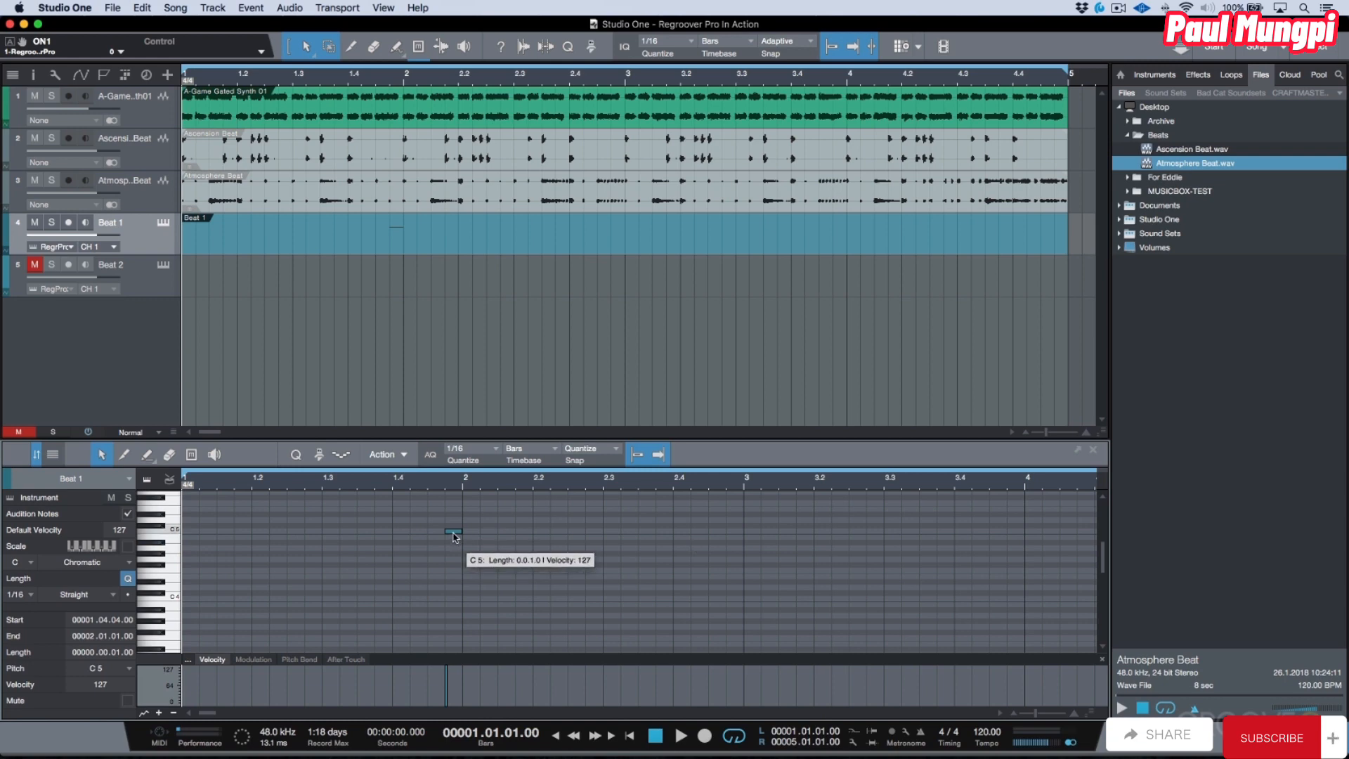
# Copy the C5 note to 3.04.04 in the Beat 1 part and play the song from the start.
pyautogui.moveTo(453, 532); pyautogui.dragTo(1015, 533)
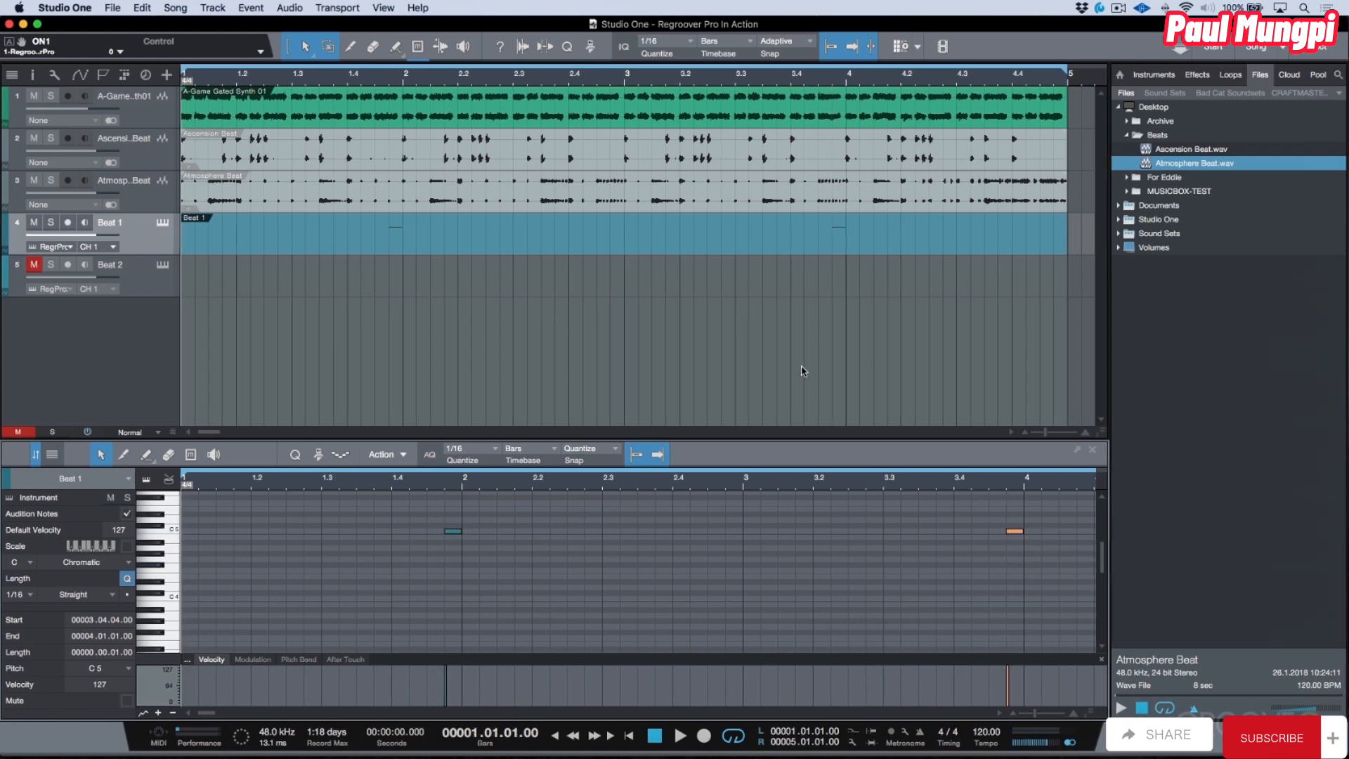
pyautogui.press('space')
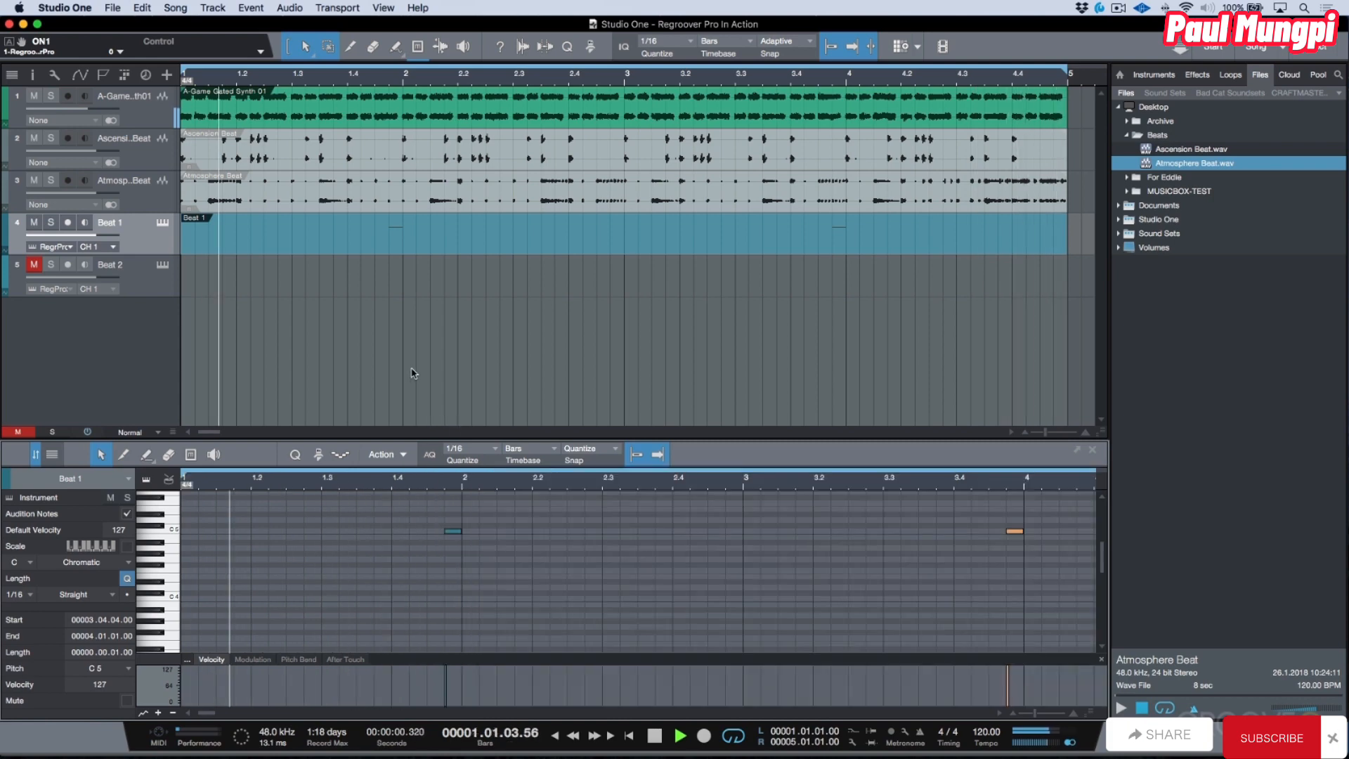
pyautogui.press('space')
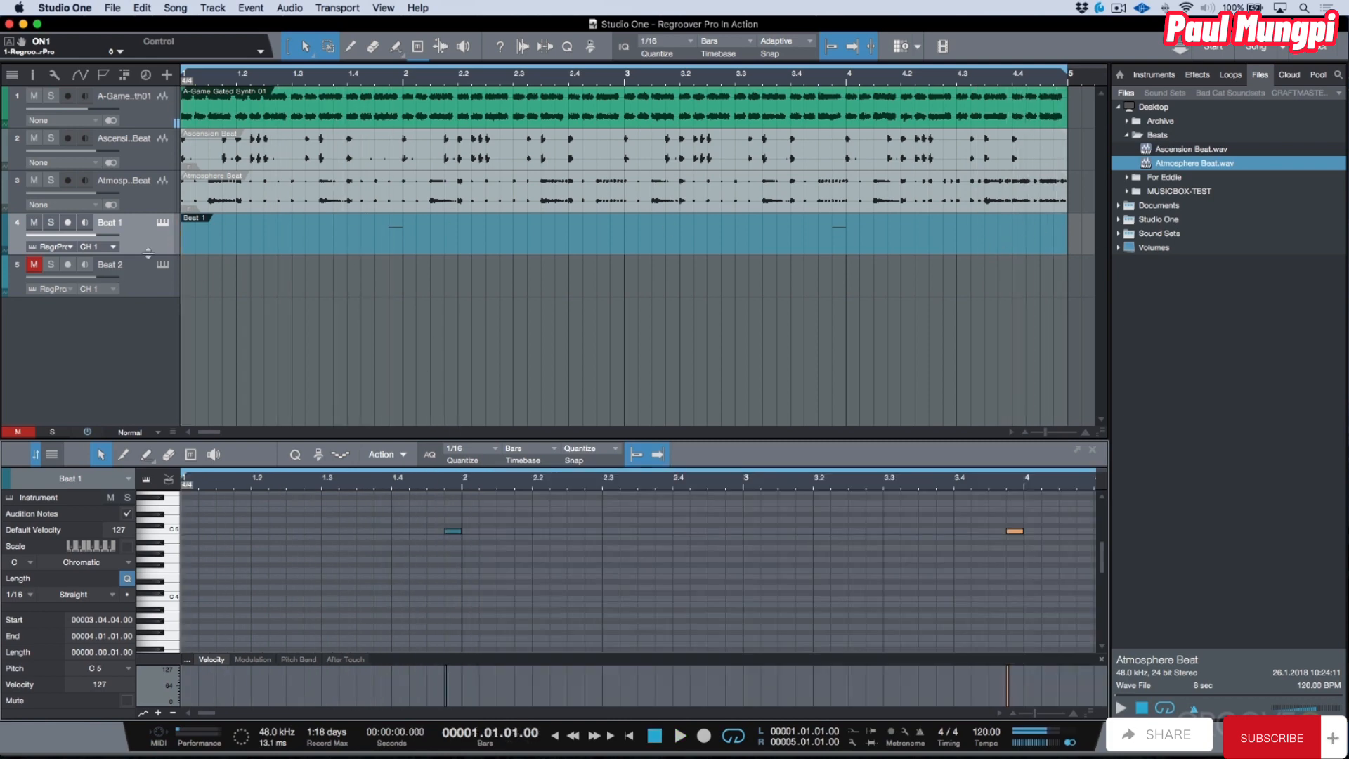
# Solo the Beat 1 track, listen to it from different points in the song, and release the solo.
pyautogui.click(51, 222)
pyautogui.press('space')
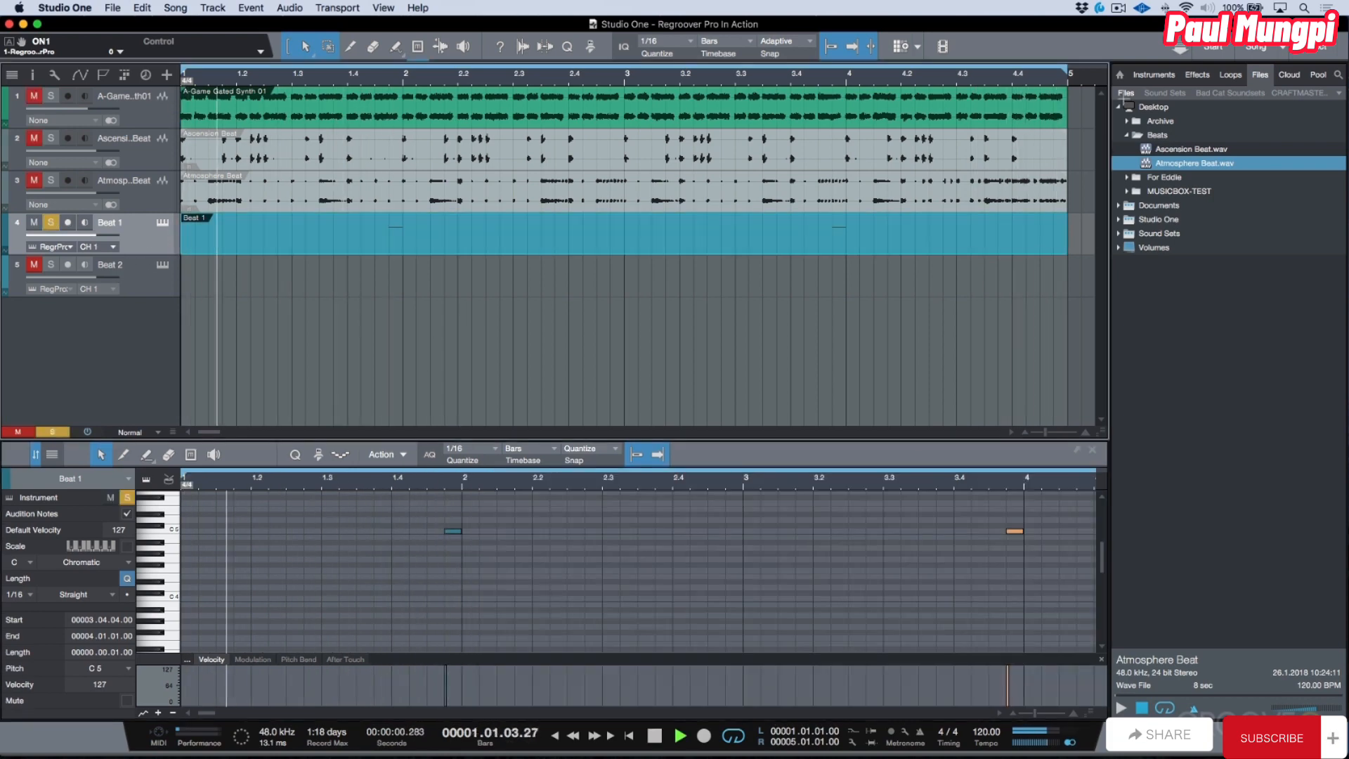
pyautogui.click(923, 83)
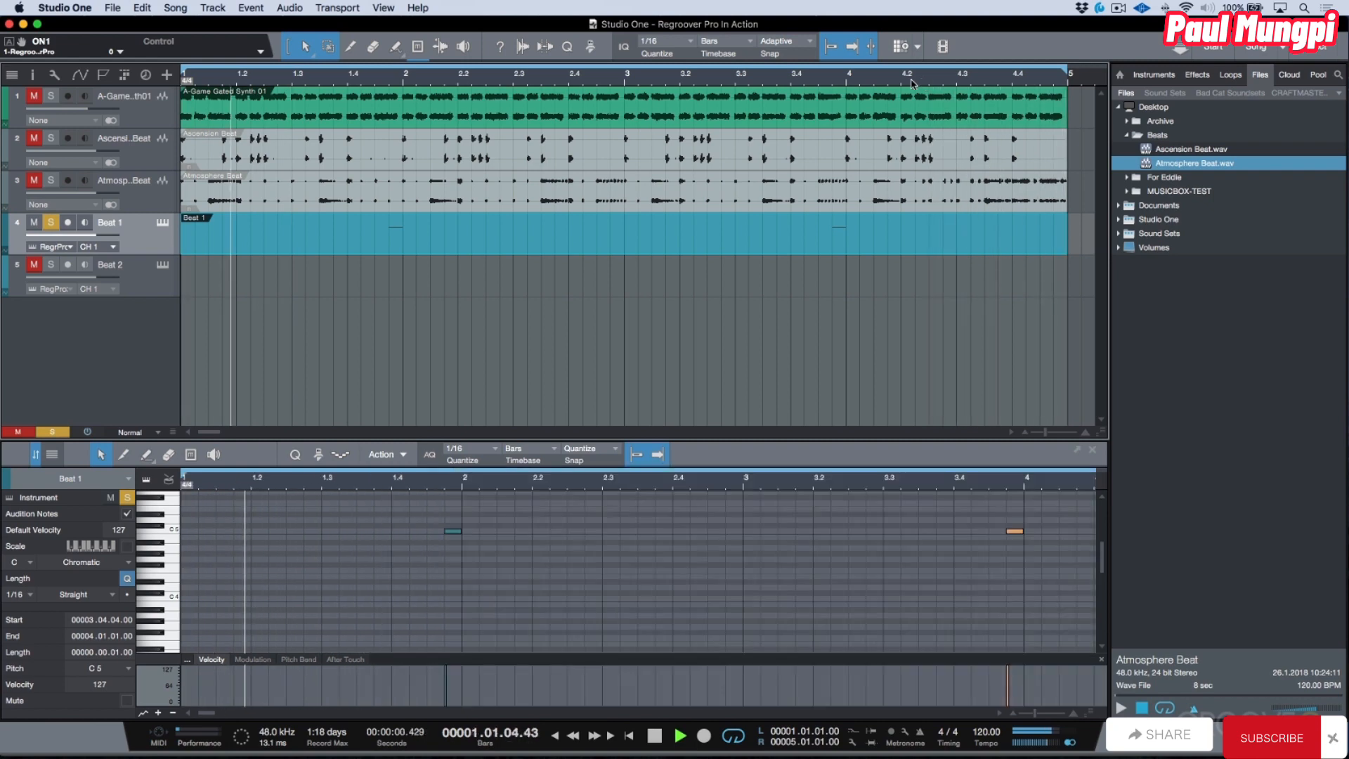
pyautogui.click(855, 83)
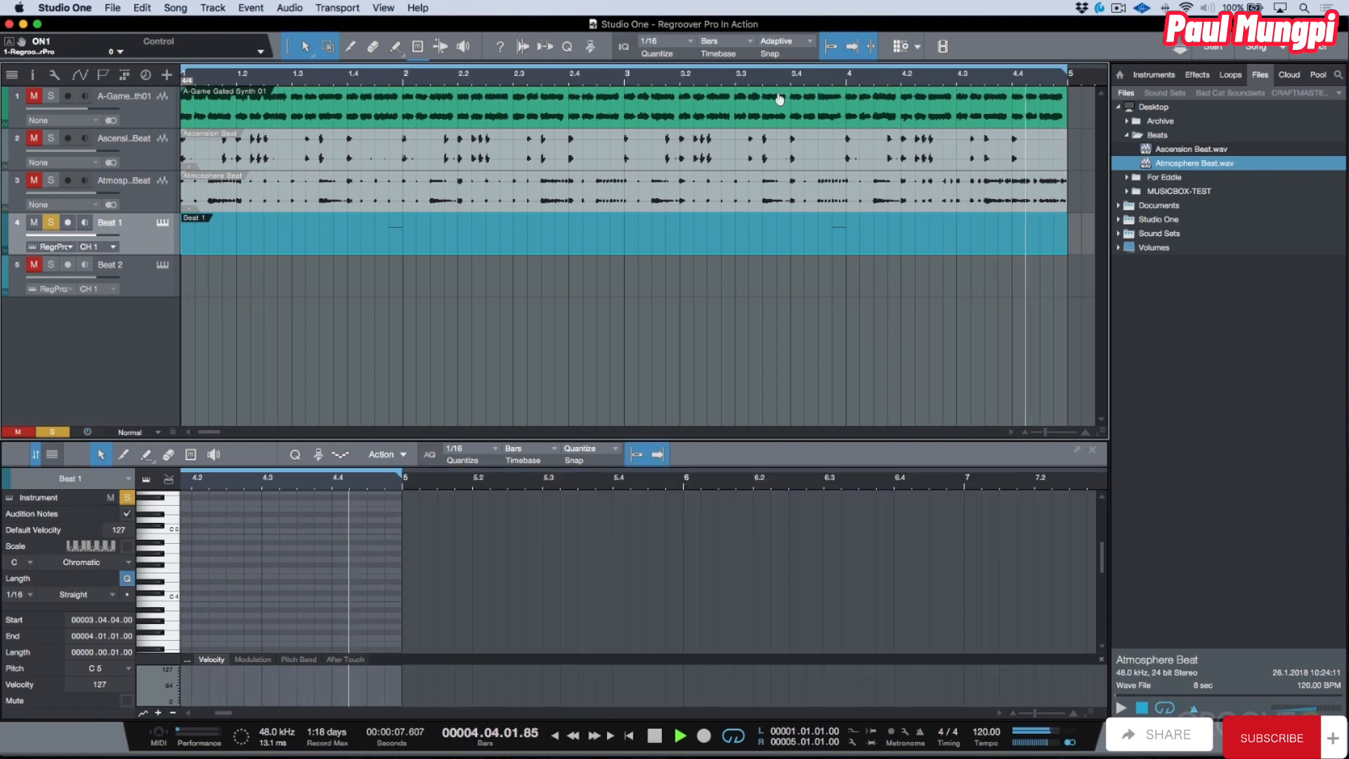
pyautogui.click(47, 221)
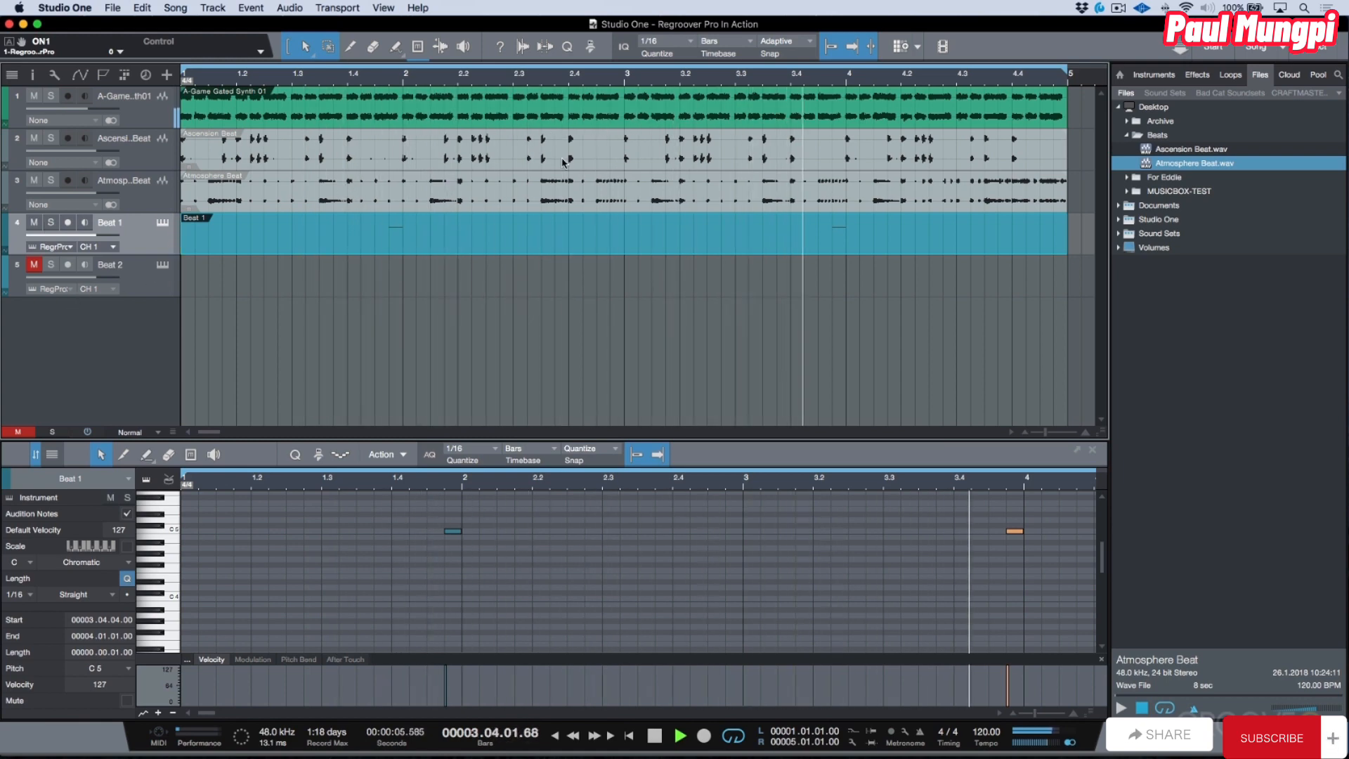
# Check the gated synth track in solo, and switch playback from Beat 1 to Beat 2 by muting Beat 1 and unmuting Beat 2.
pyautogui.click(52, 95)
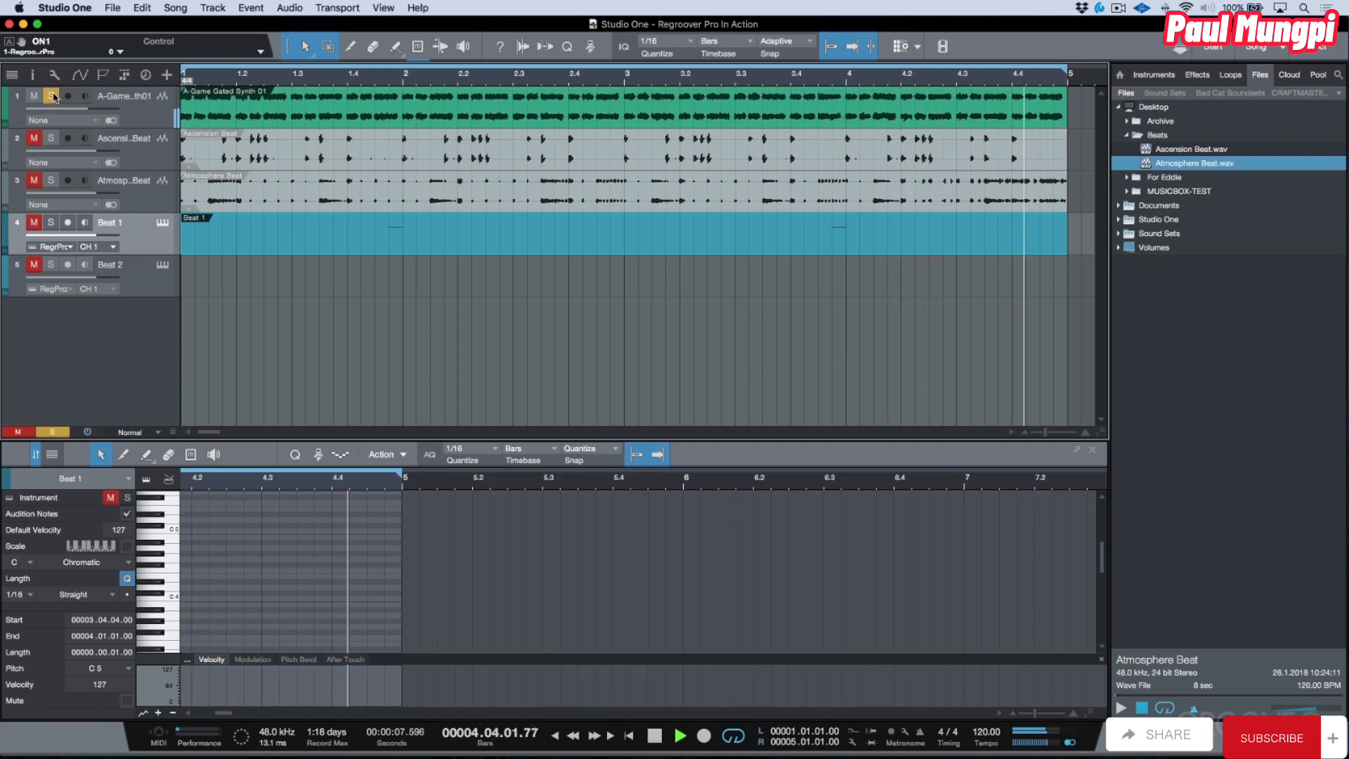
pyautogui.click(52, 96)
pyautogui.click(161, 268)
pyautogui.press('space')
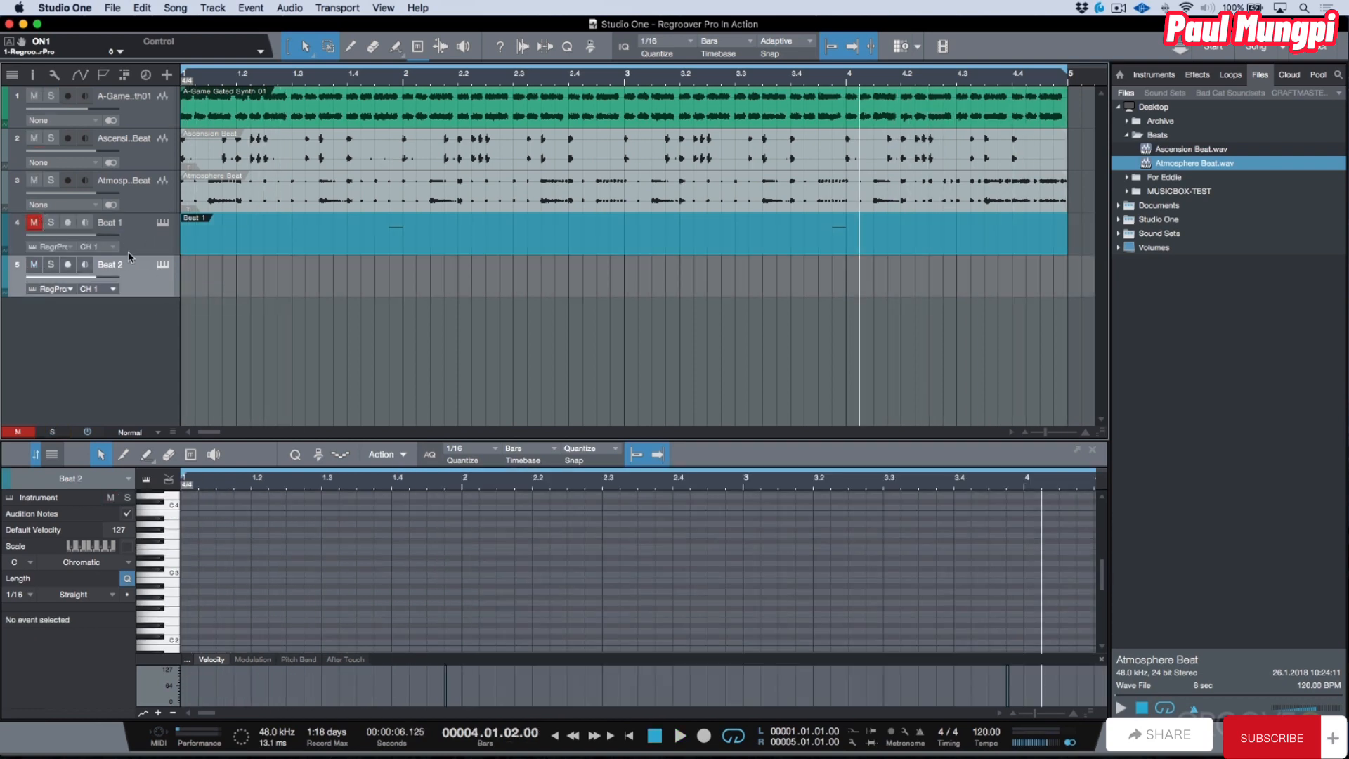
# Hide the Ascension Beat and Atmosphere Beat tracks and enlarge the remaining tracks to Medium height.
pyautogui.press('F3')
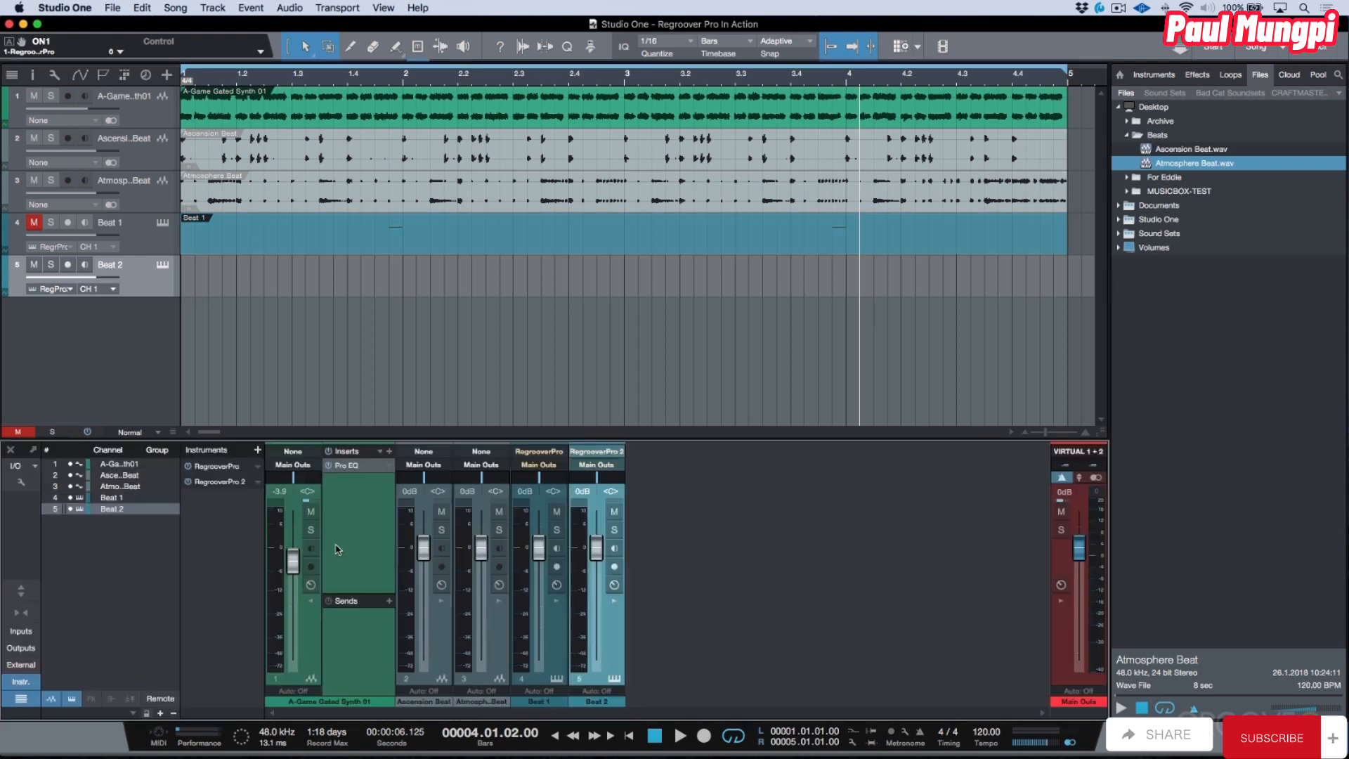
pyautogui.click(308, 601)
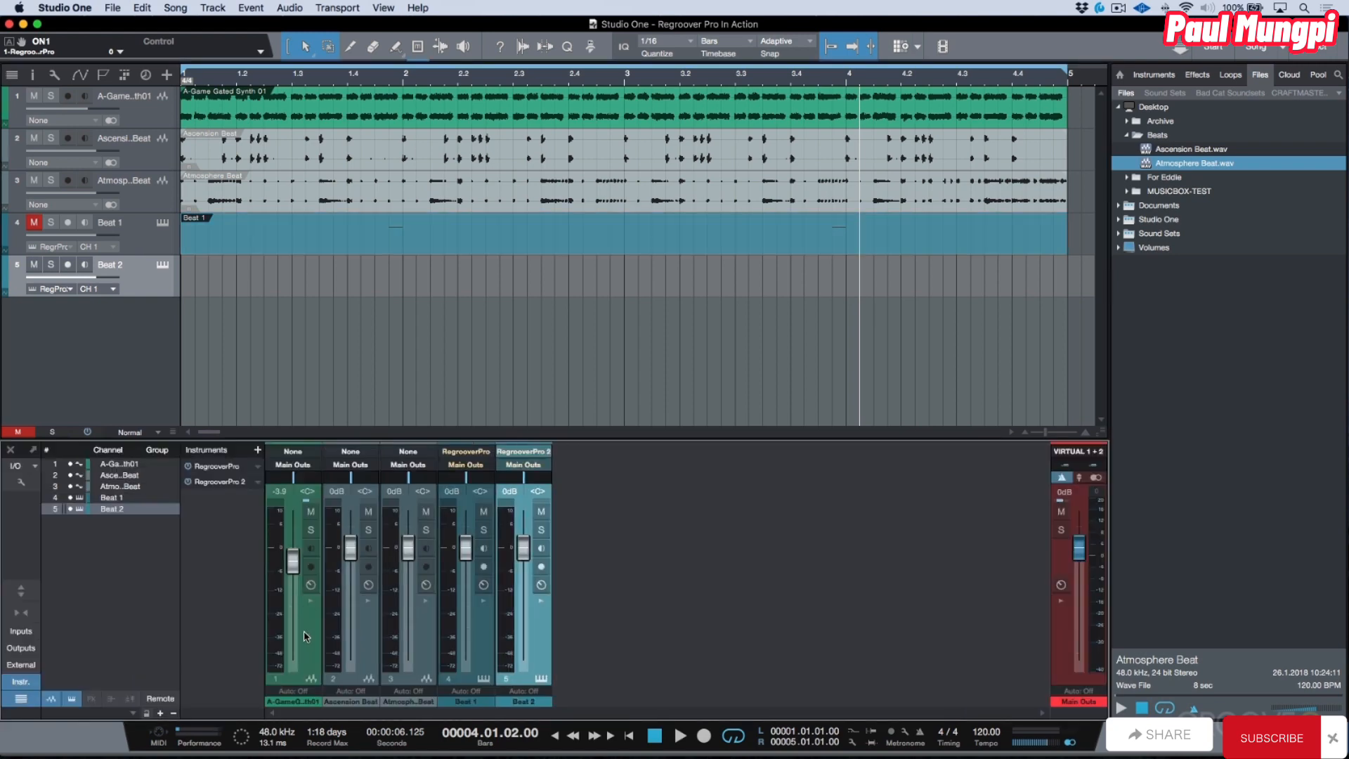
pyautogui.click(364, 627)
pyautogui.keyDown('shift'); pyautogui.click(427, 645); pyautogui.keyUp('shift')
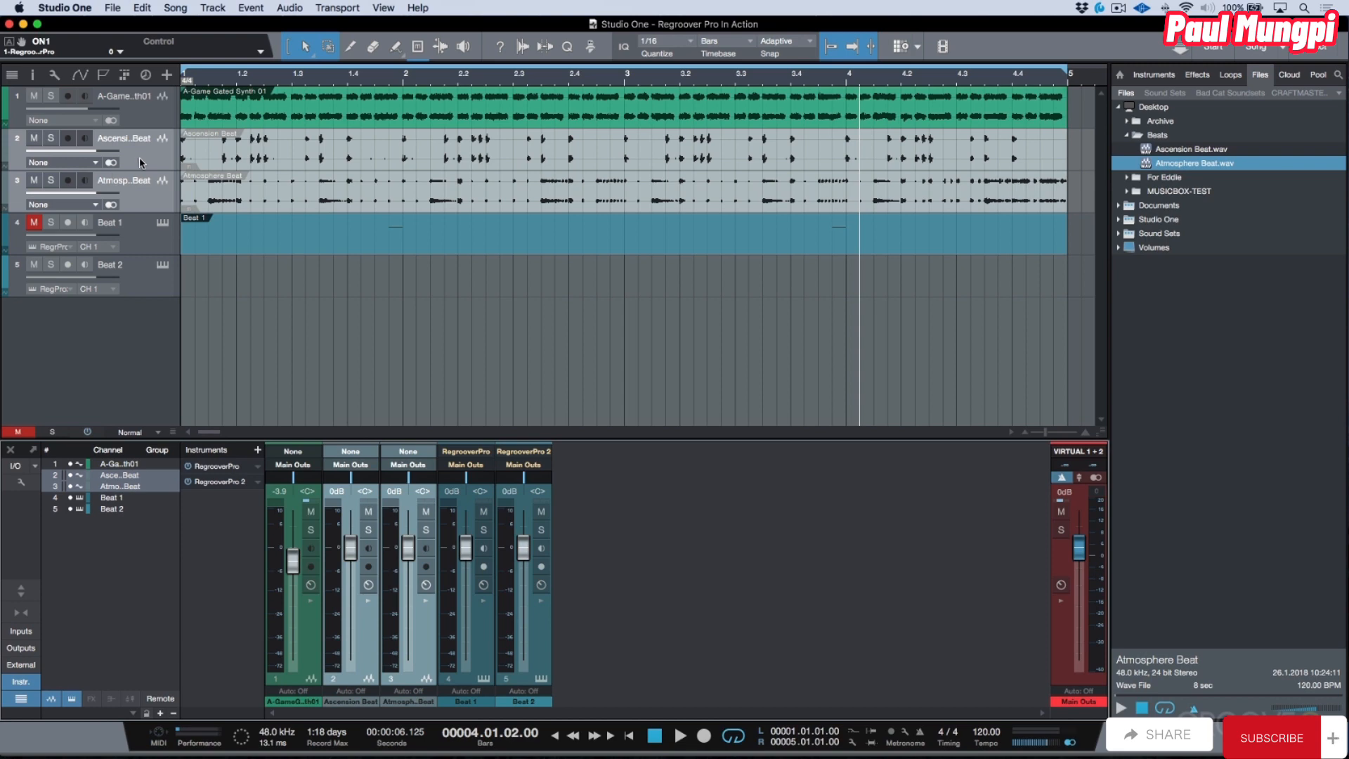
pyautogui.hotkey('shift', 'h')
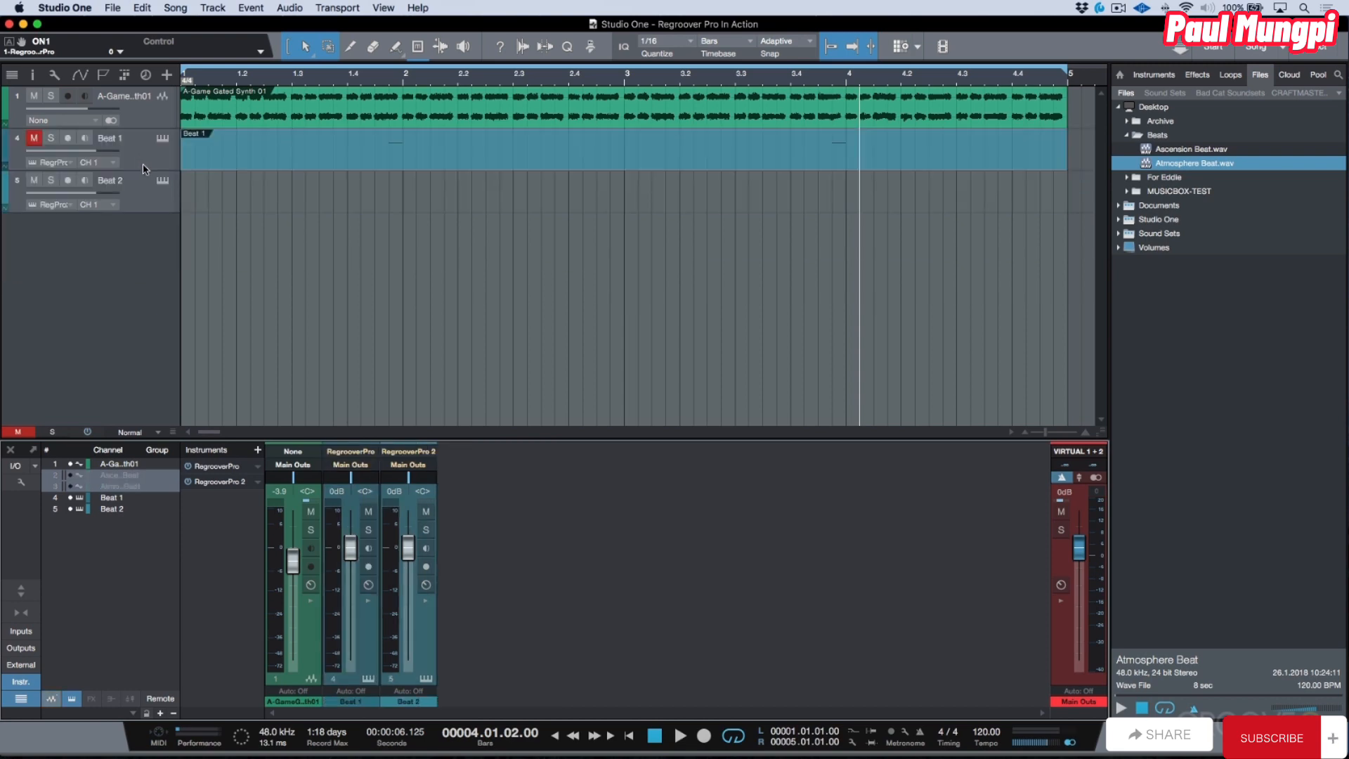
pyautogui.hotkey('shift', 'e')
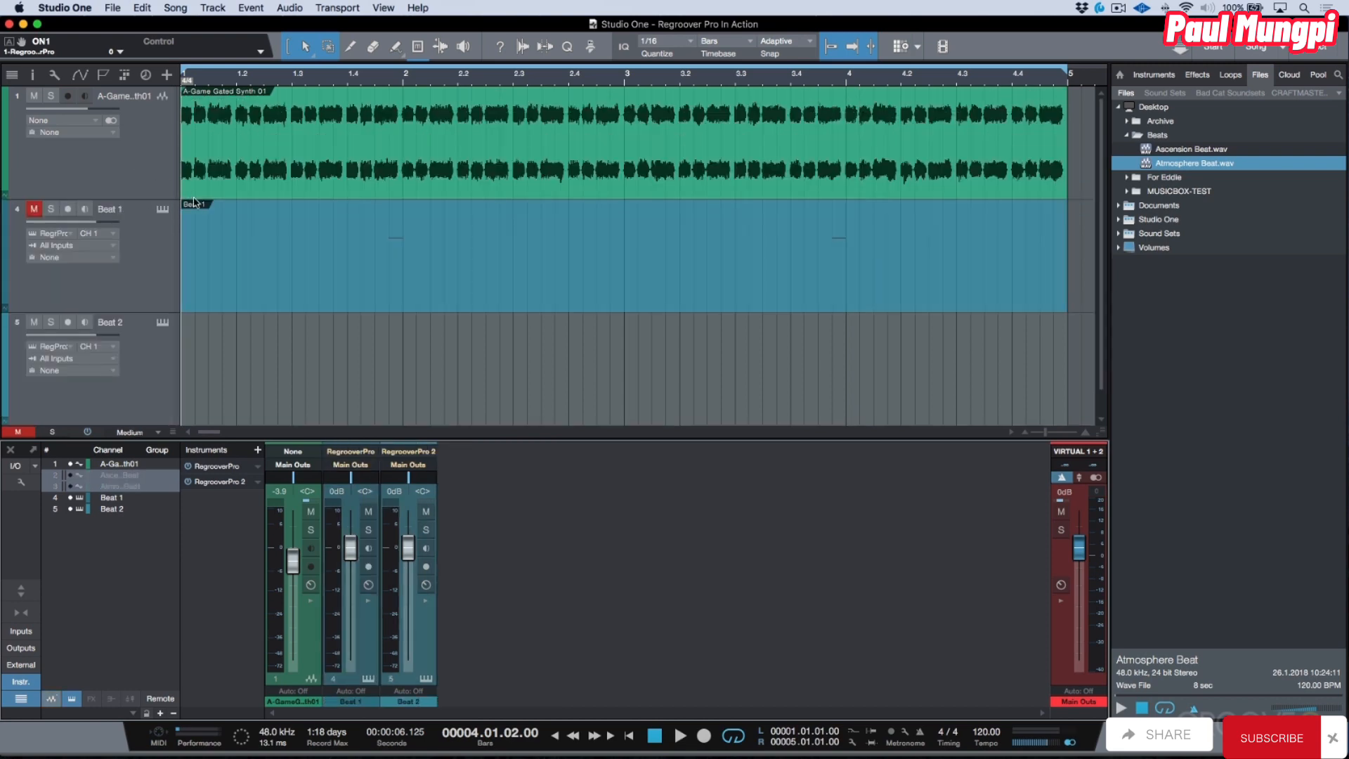
# Play the song and toggle Beat 1's mute to compare the mix, leaving Beat 1 muted.
pyautogui.press('space')
pyautogui.click(368, 511)
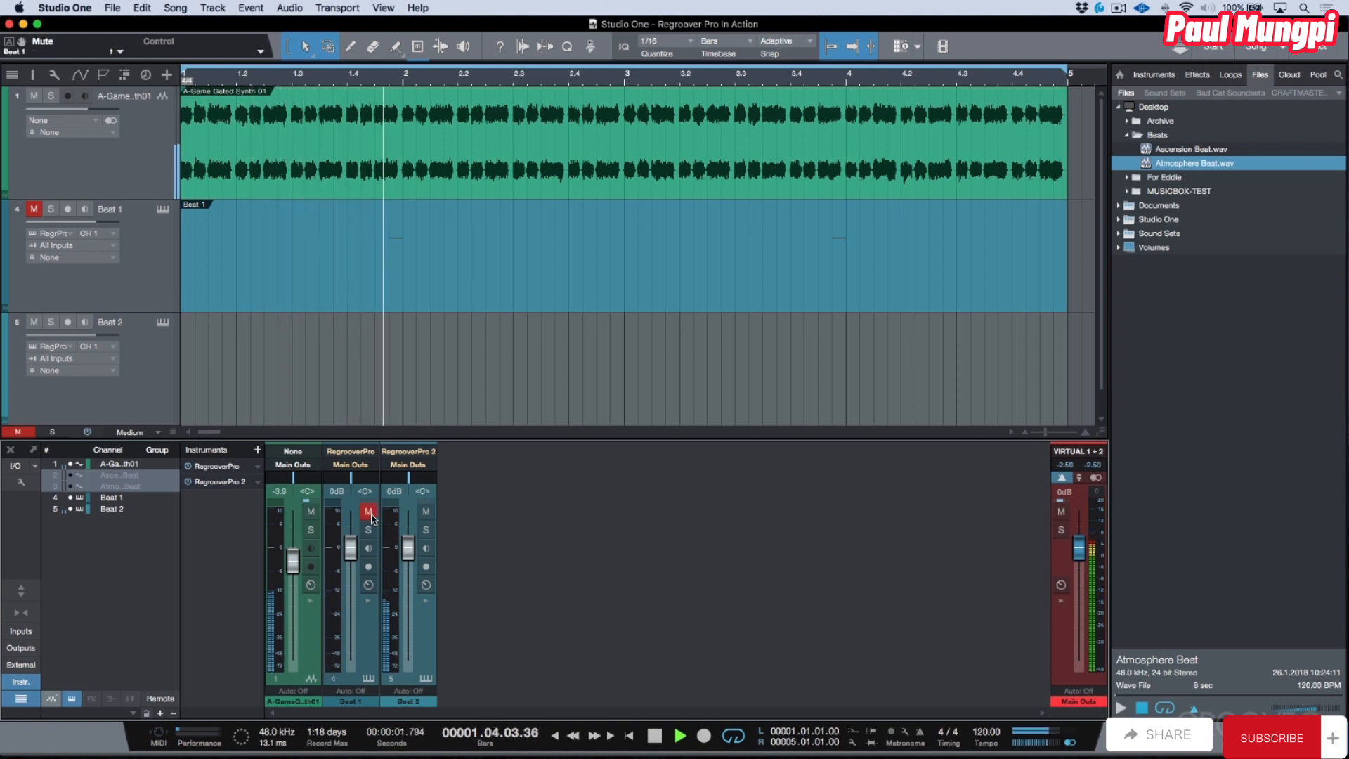
pyautogui.click(370, 515)
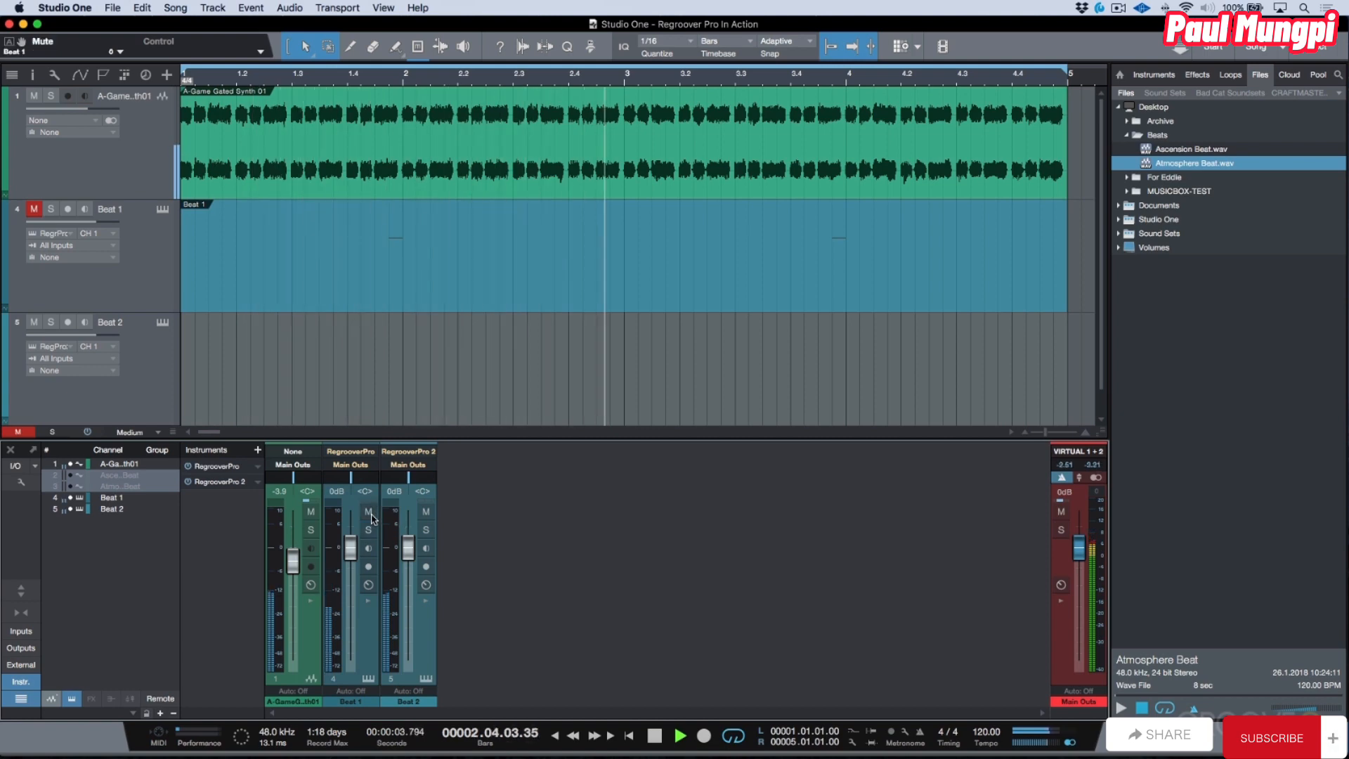
pyautogui.click(374, 537)
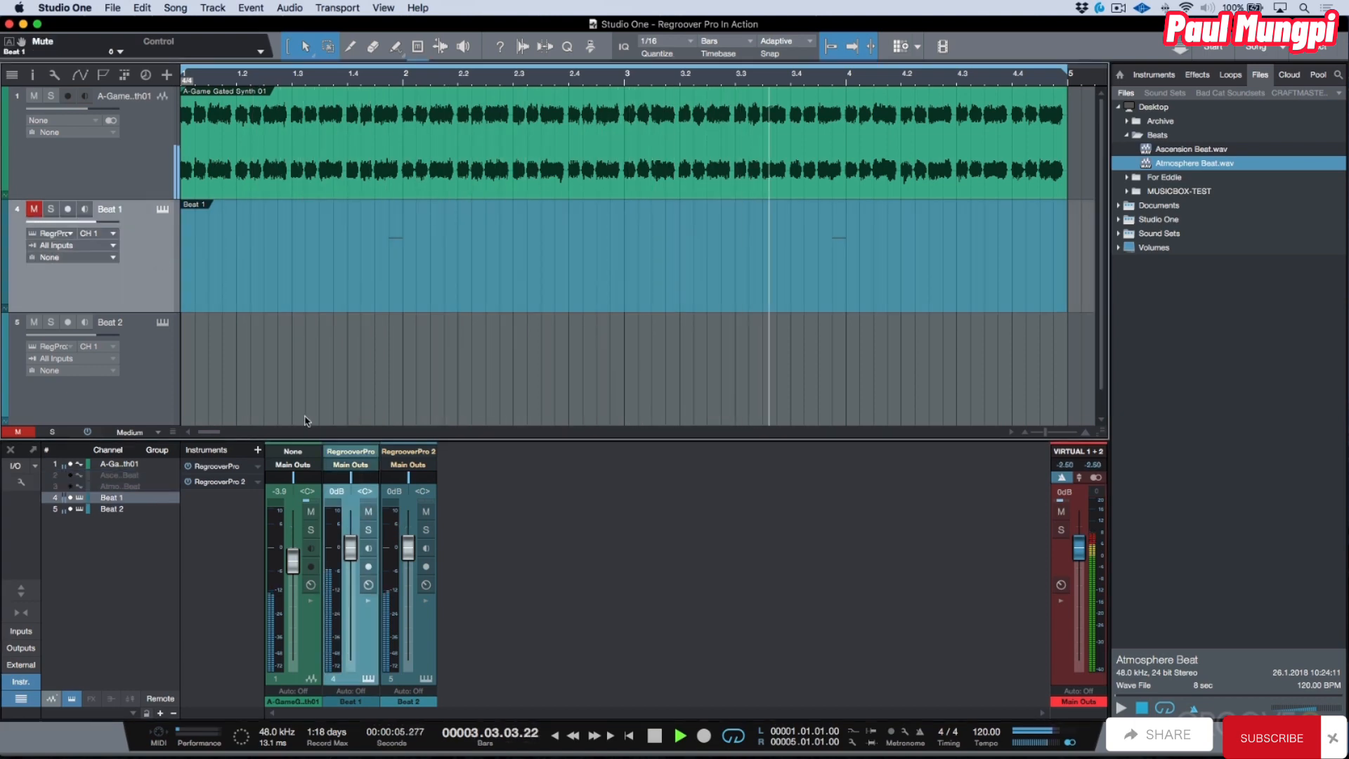
pyautogui.click(370, 513)
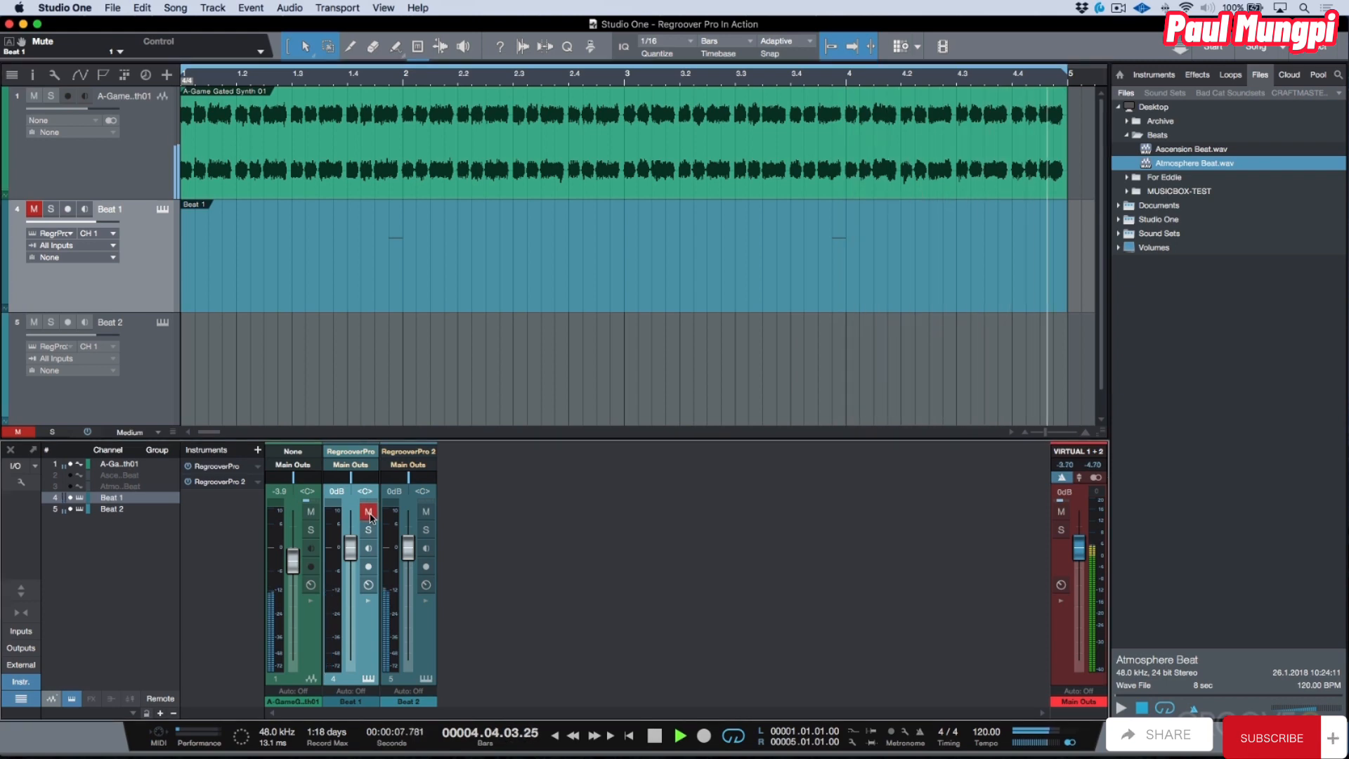
# Listen to Beat 2 in solo, release the solo, and stop playback.
pyautogui.click(426, 530)
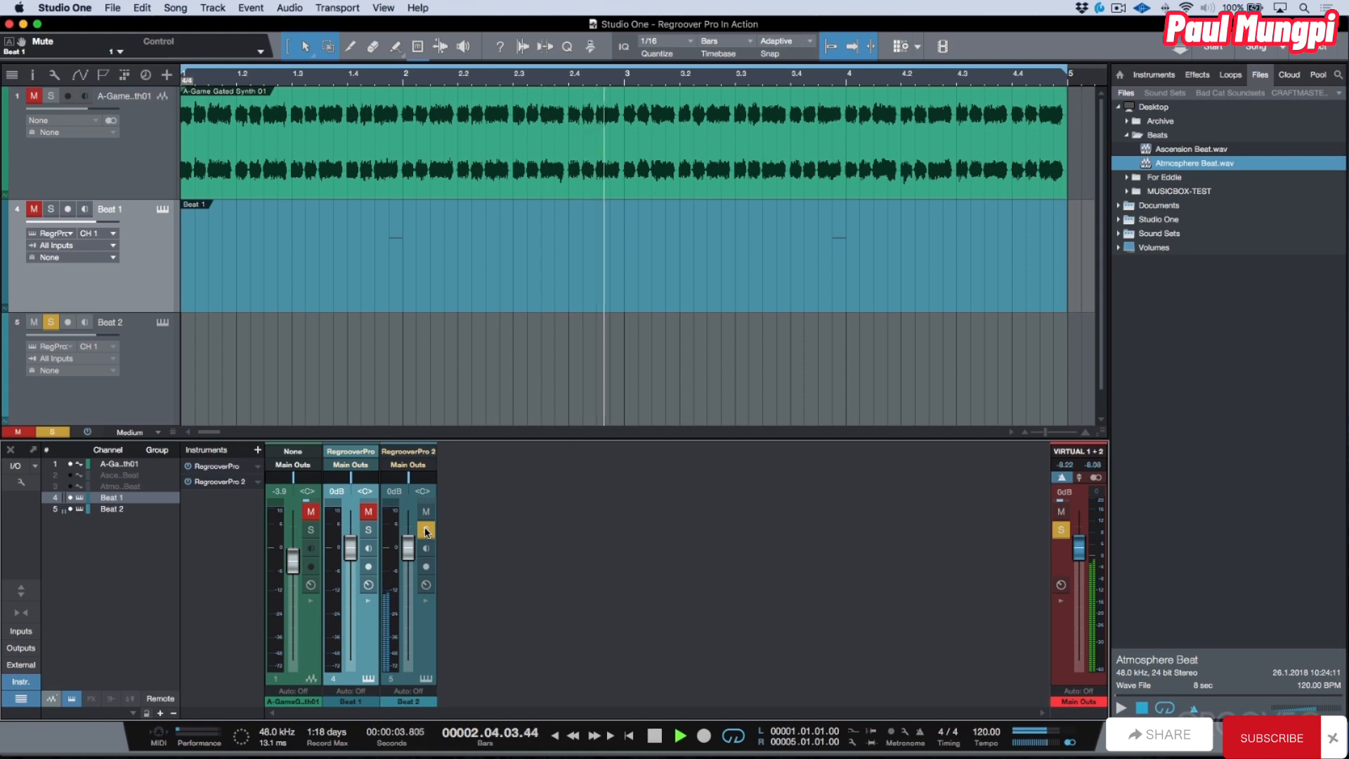
pyautogui.click(424, 529)
pyautogui.press('space')
# Open the Beat 2 track's RegrooverPro instrument, and solo and unsolo Layer 1.
pyautogui.click(152, 331)
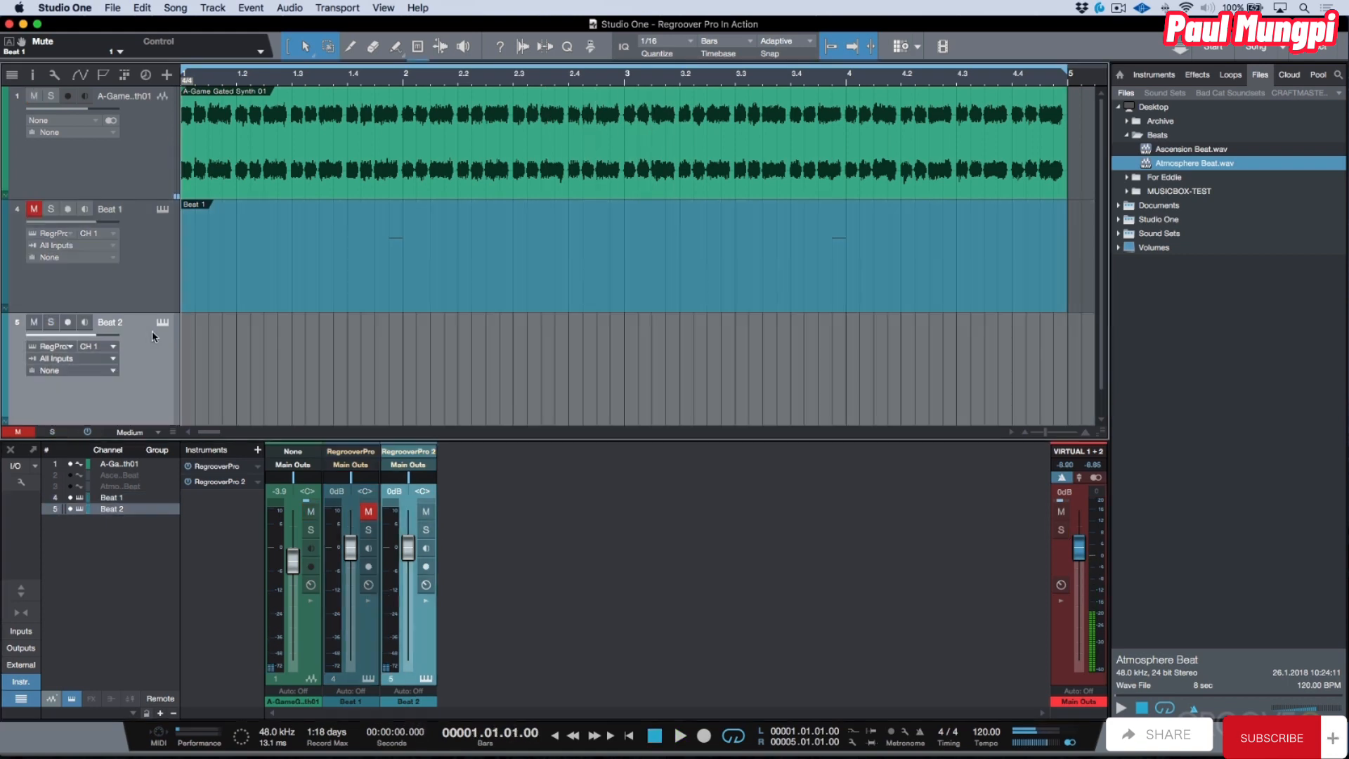
pyautogui.click(161, 324)
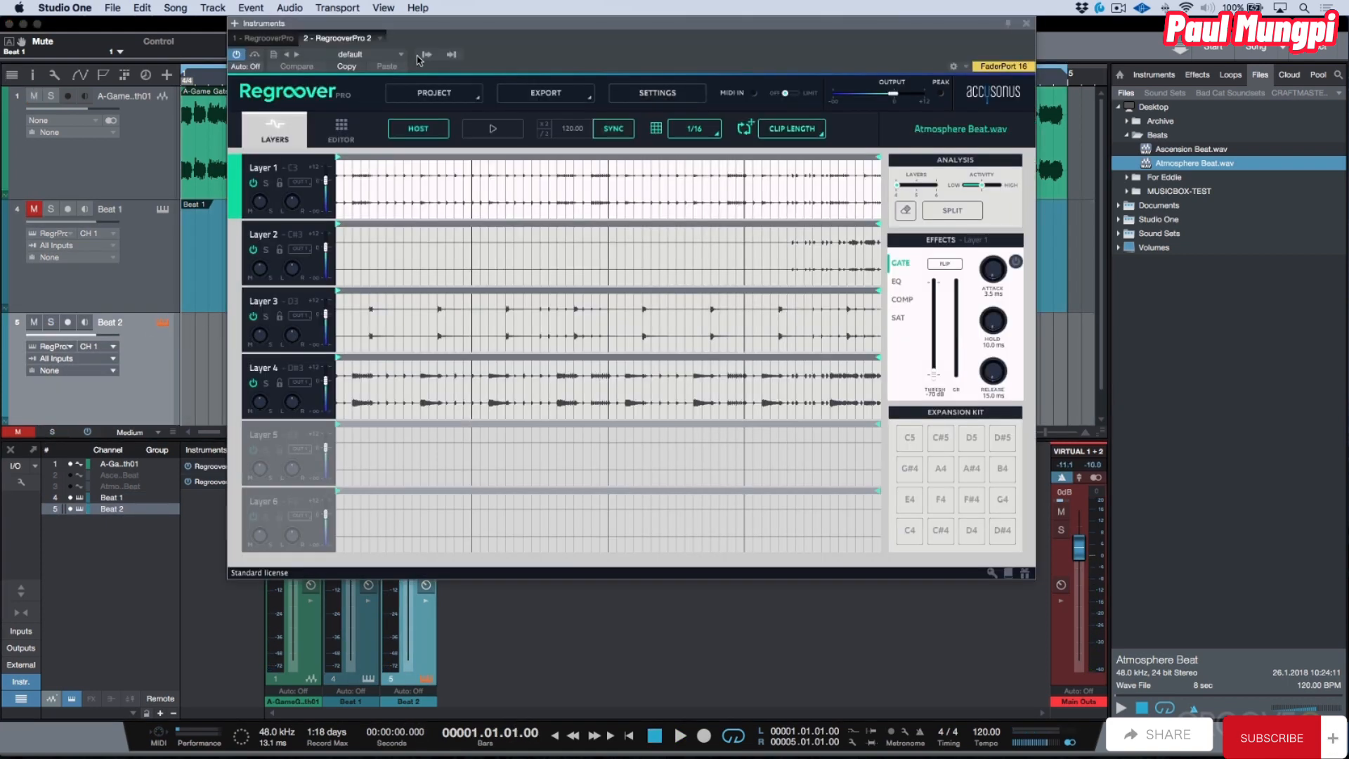
pyautogui.click(265, 183)
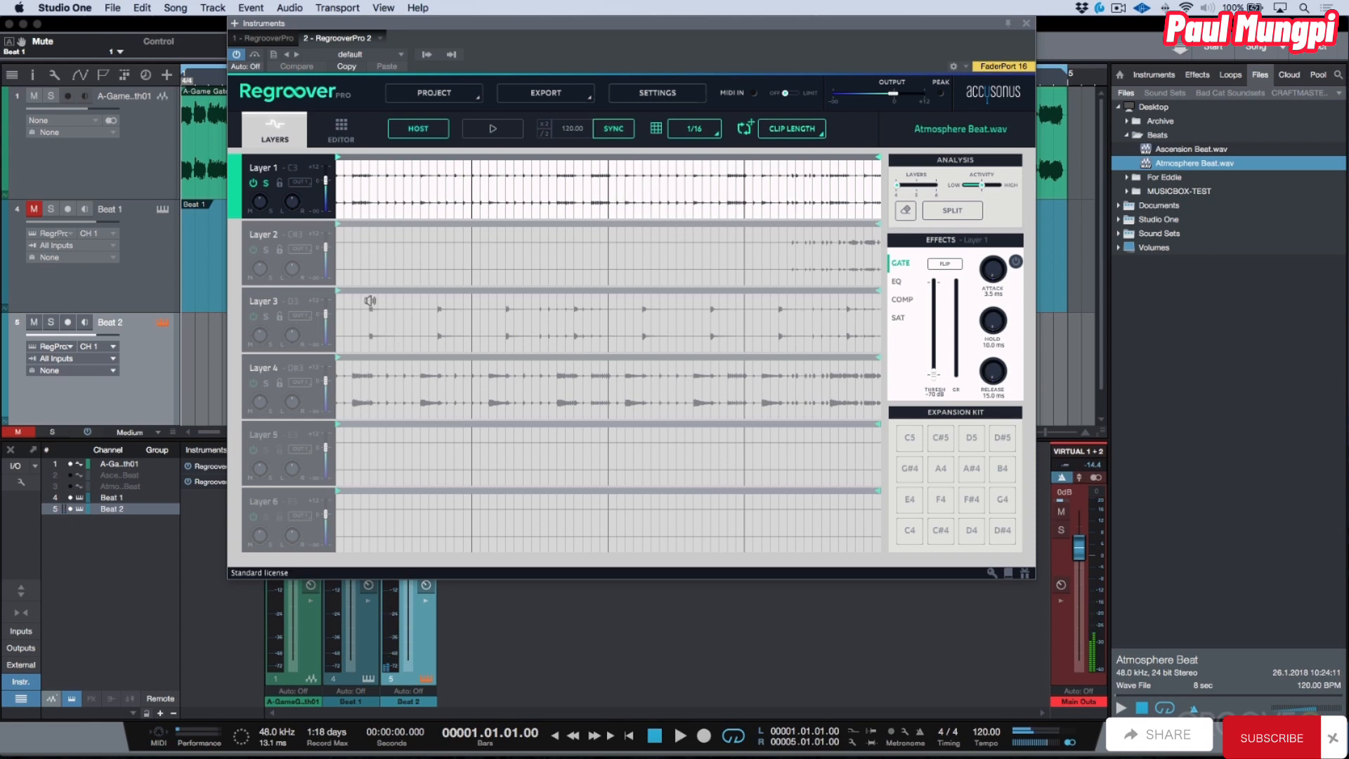
pyautogui.click(264, 183)
# Mark two stretches of smaller hits in Layer 3 with the analysis eraser, one mid-loop and one near the end.
pyautogui.click(430, 325)
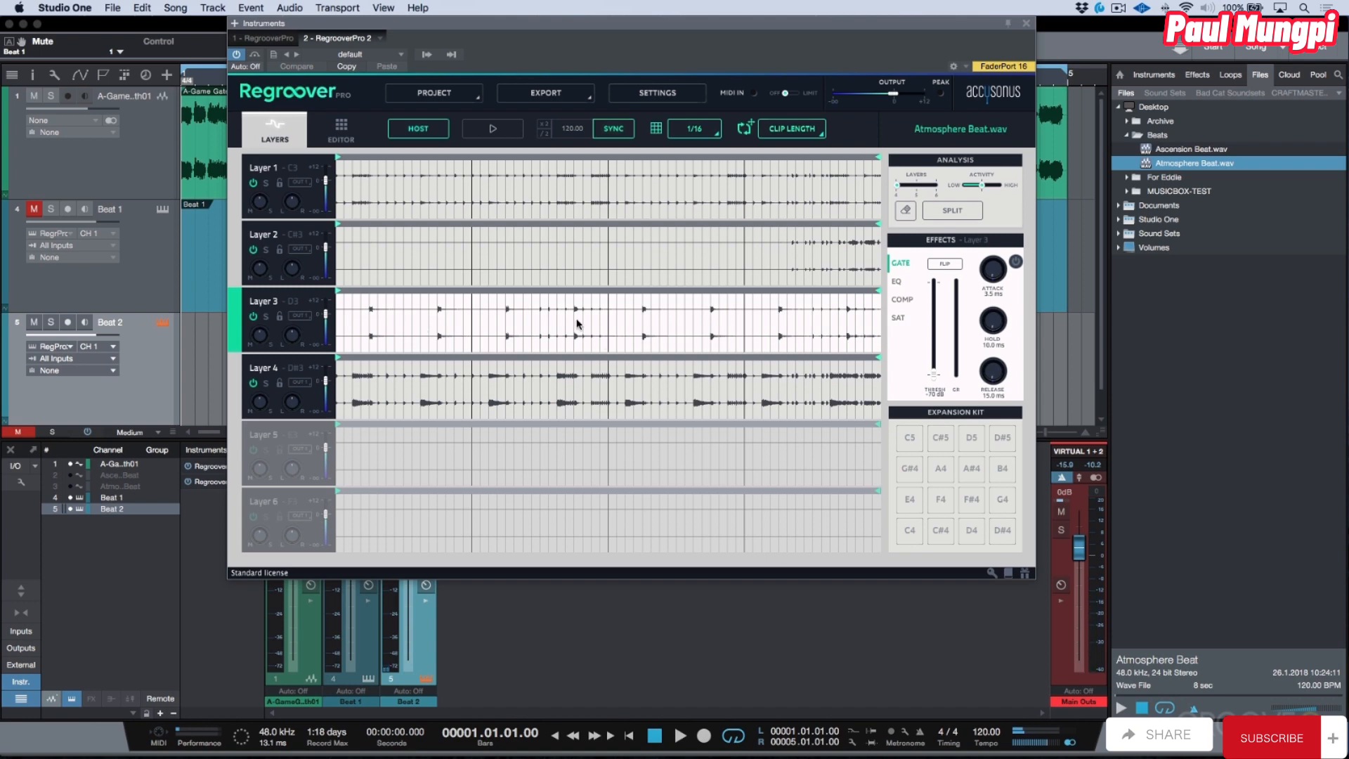
pyautogui.click(953, 211)
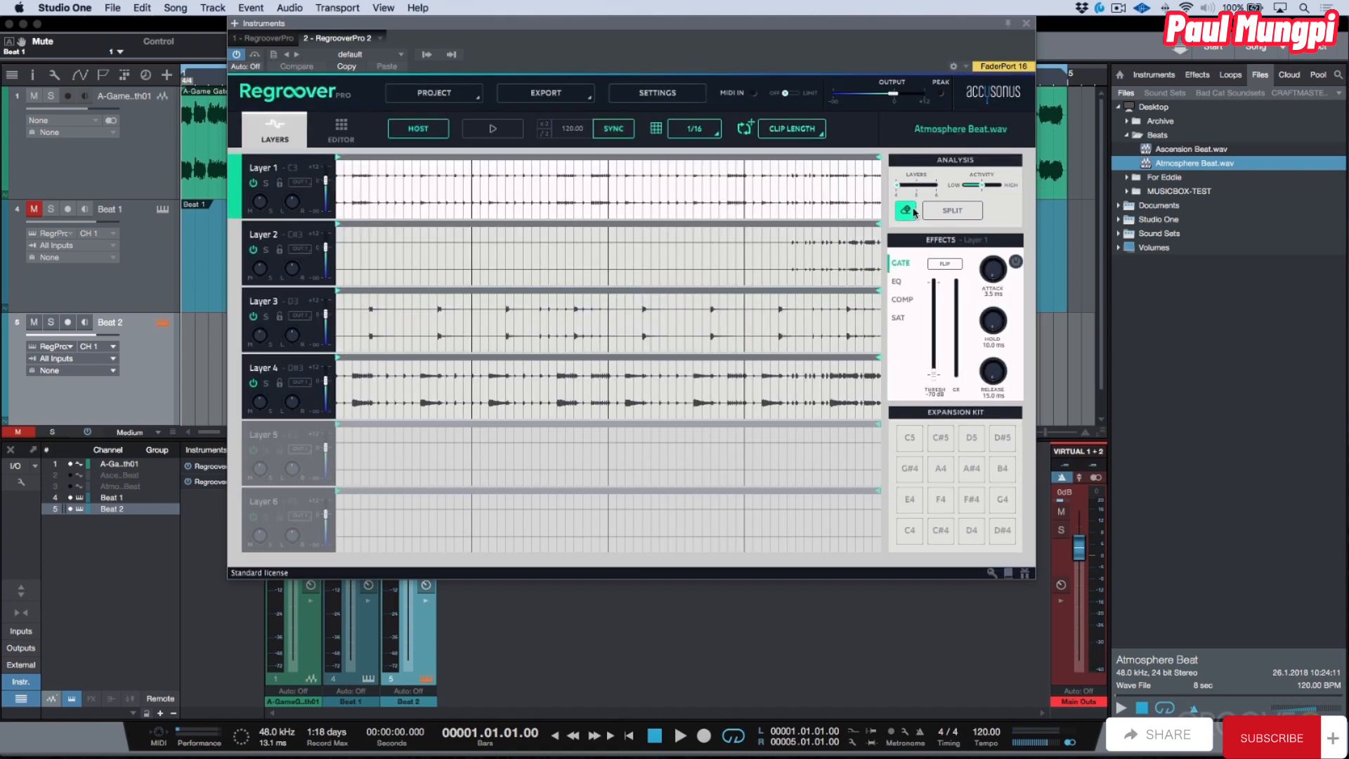
pyautogui.click(542, 328)
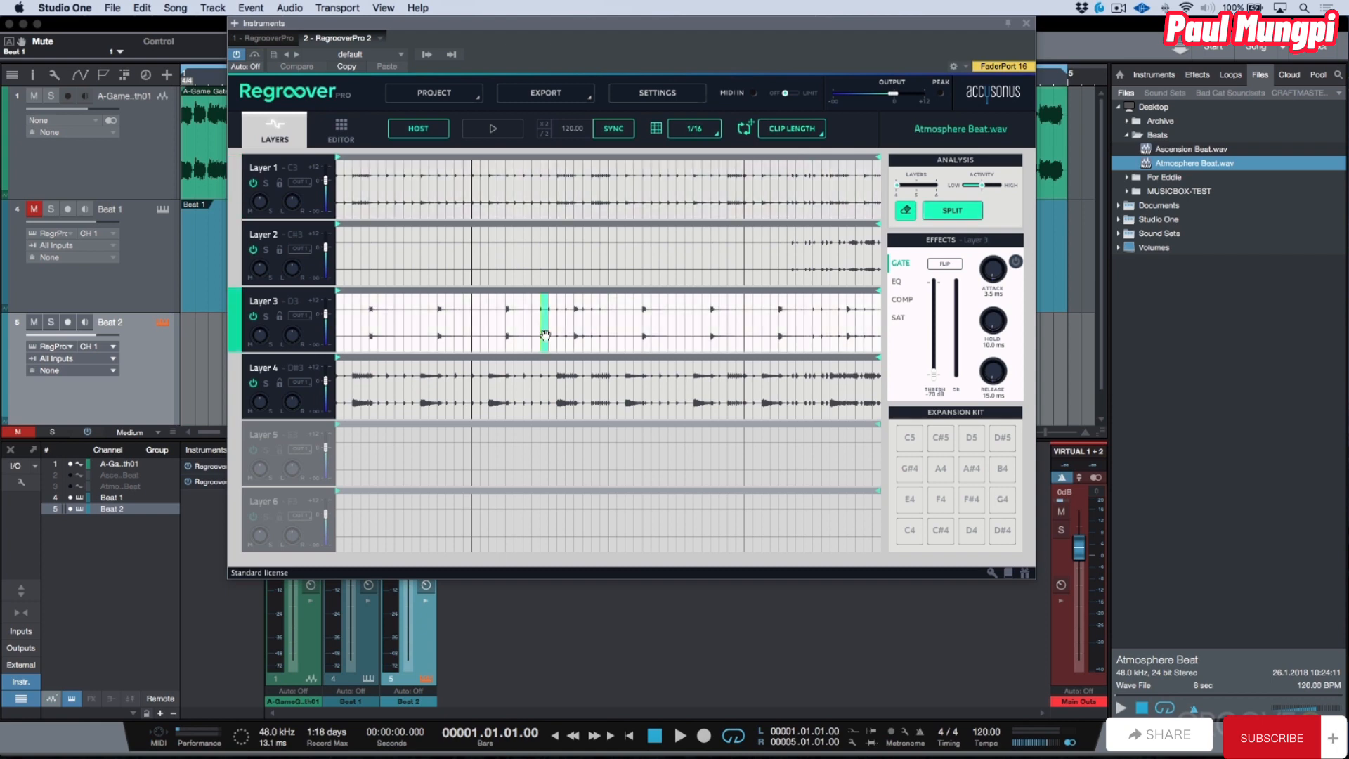
pyautogui.moveTo(539, 325); pyautogui.dragTo(571, 323)
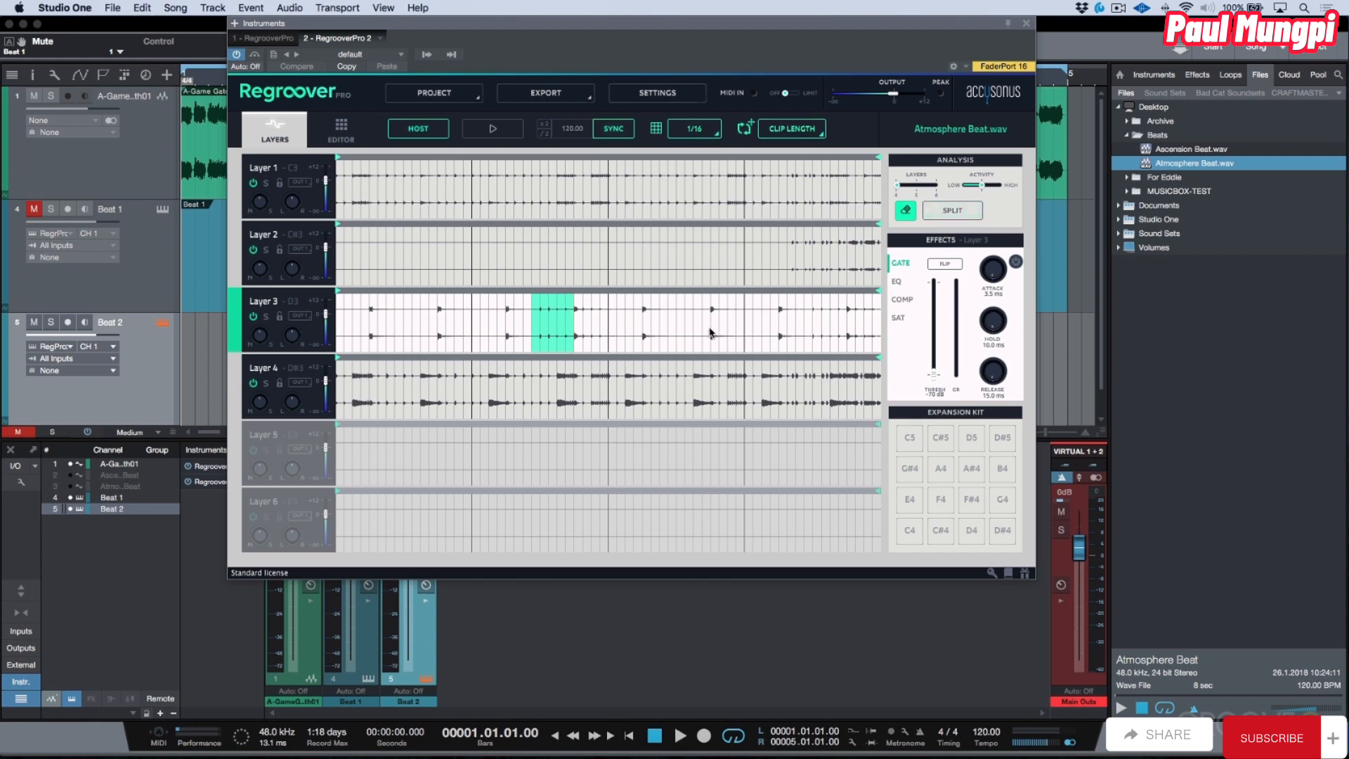
pyautogui.click(801, 325)
pyautogui.moveTo(802, 330); pyautogui.dragTo(840, 321)
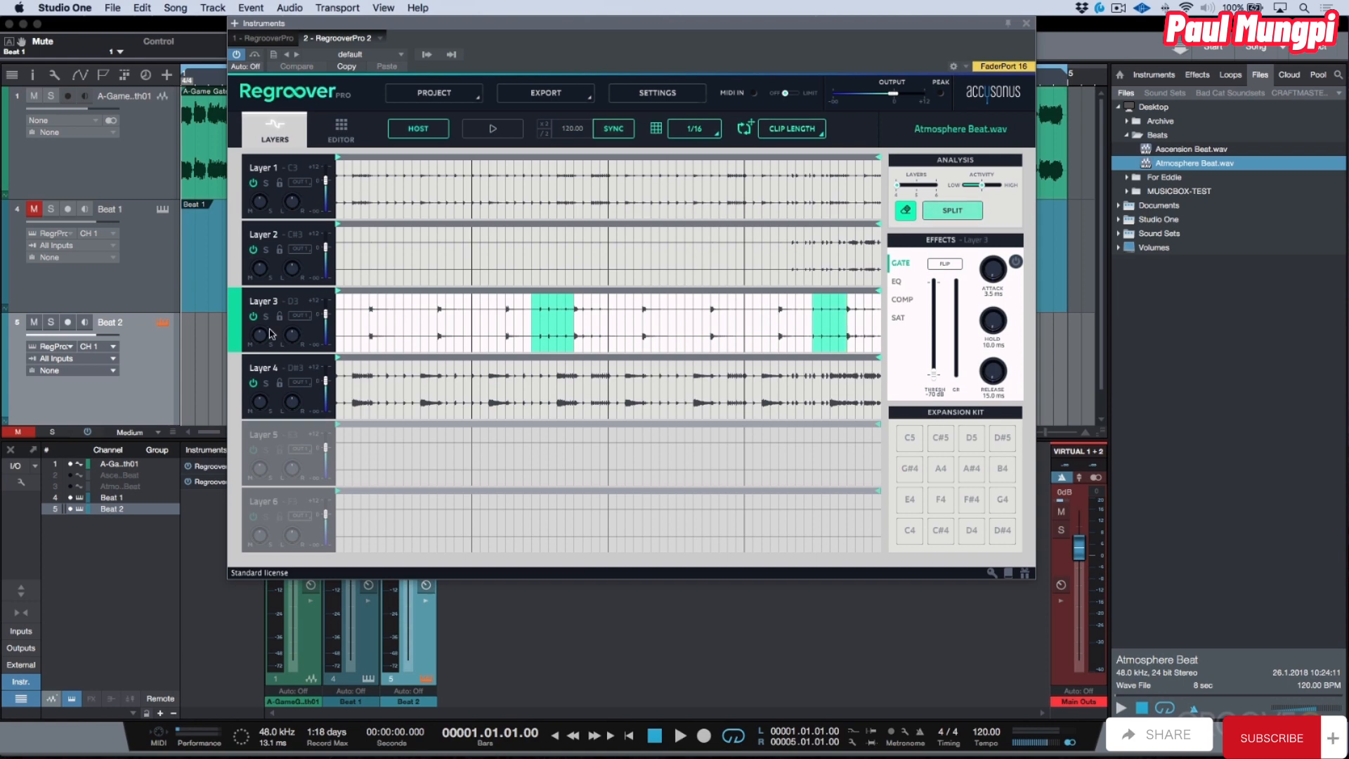
# Lock Layers 1, 3 and 4 and split the loop again, leaving Layer 2 unlocked.
pyautogui.click(280, 387)
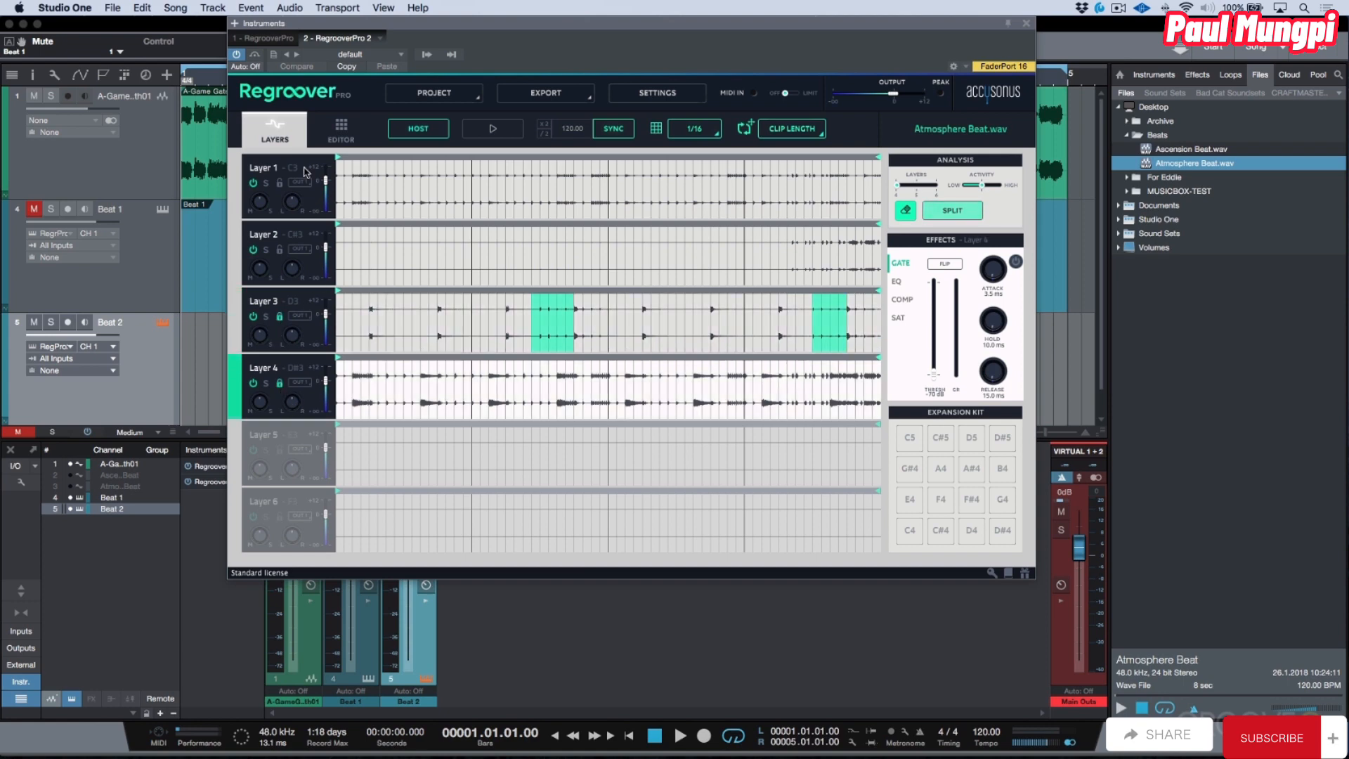
pyautogui.click(282, 186)
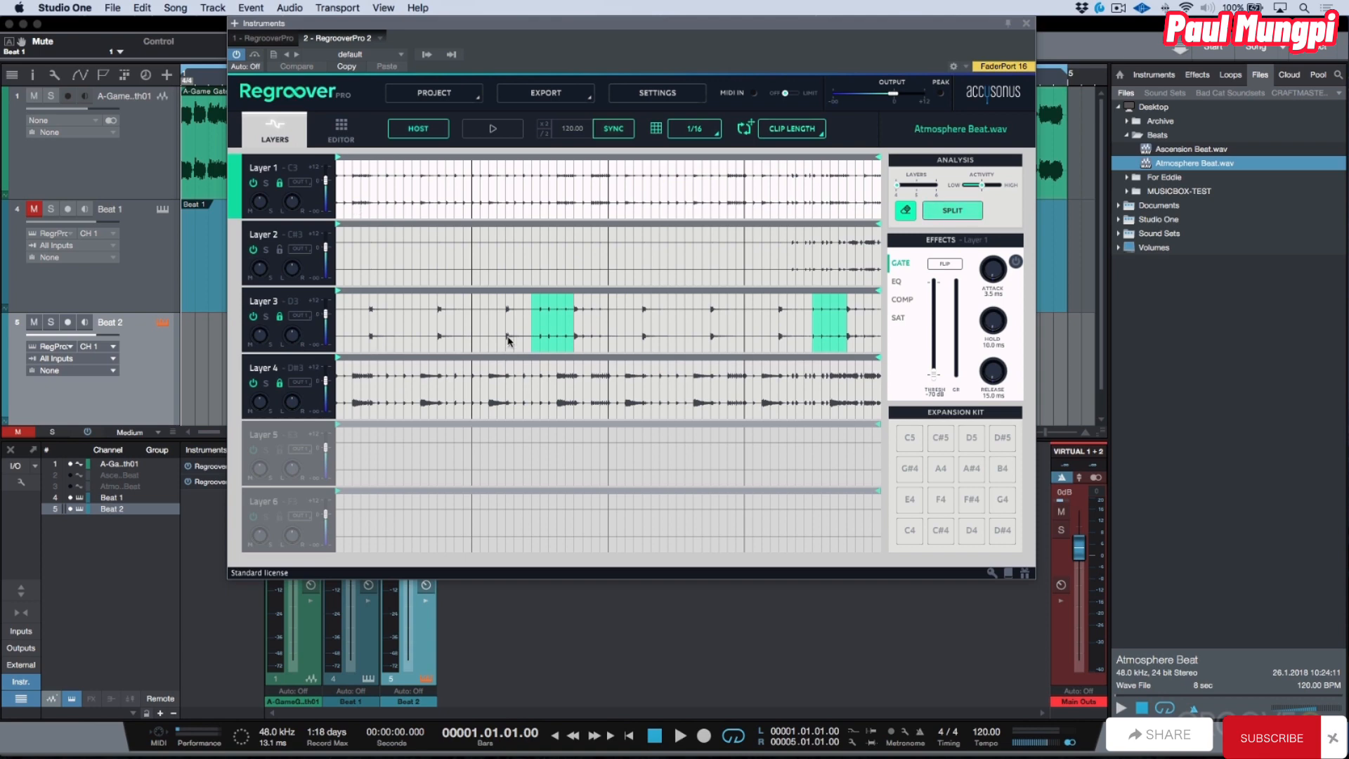
pyautogui.click(960, 212)
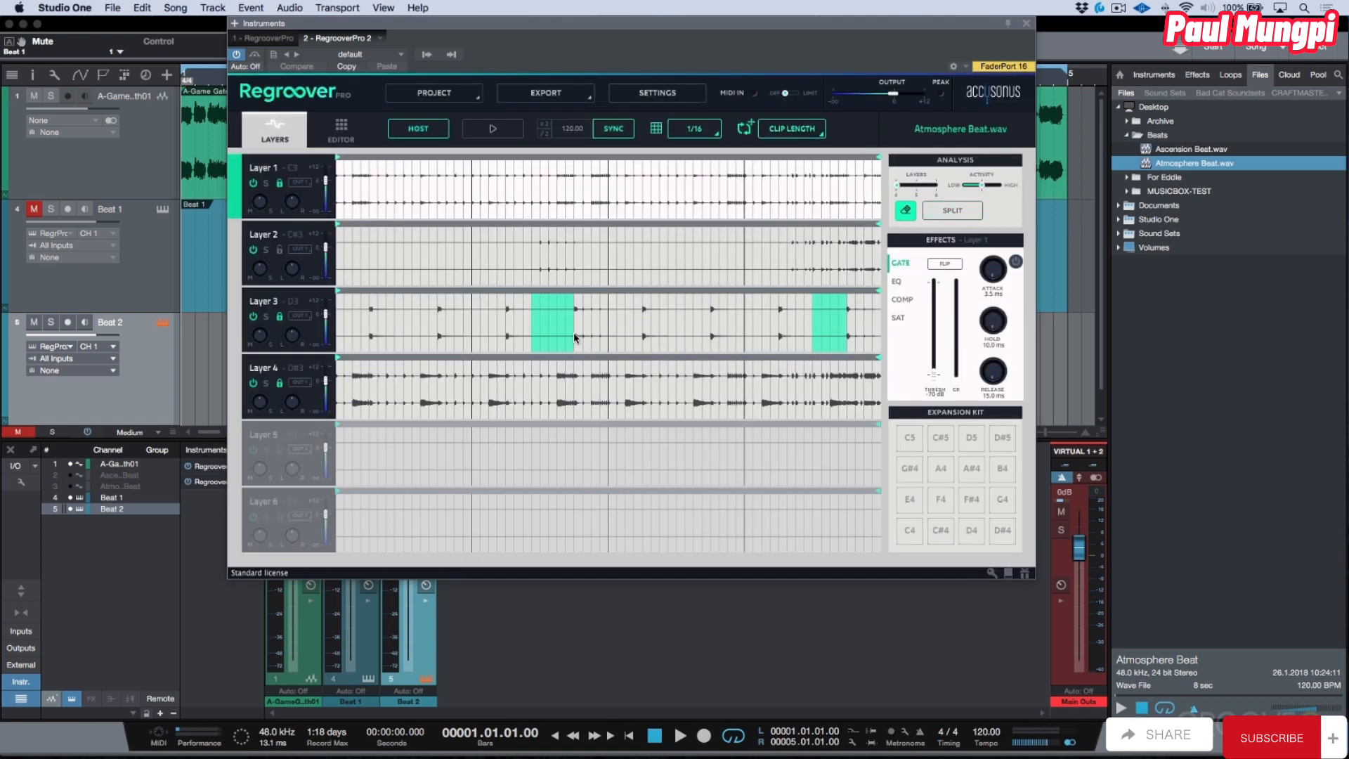
# Move Layer 3's first erase region later, just past the fourth main hit, and rerun the split.
pyautogui.click(591, 331)
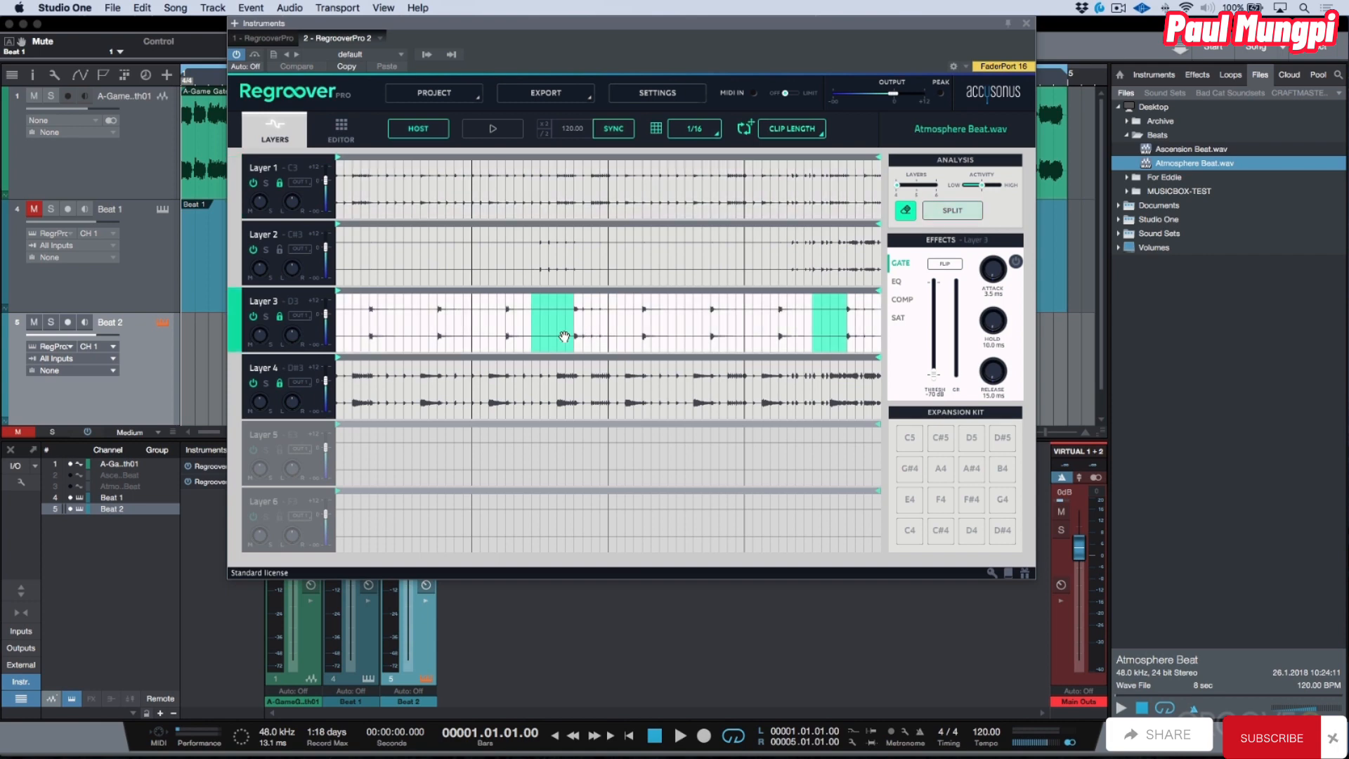
pyautogui.moveTo(560, 337); pyautogui.dragTo(609, 338)
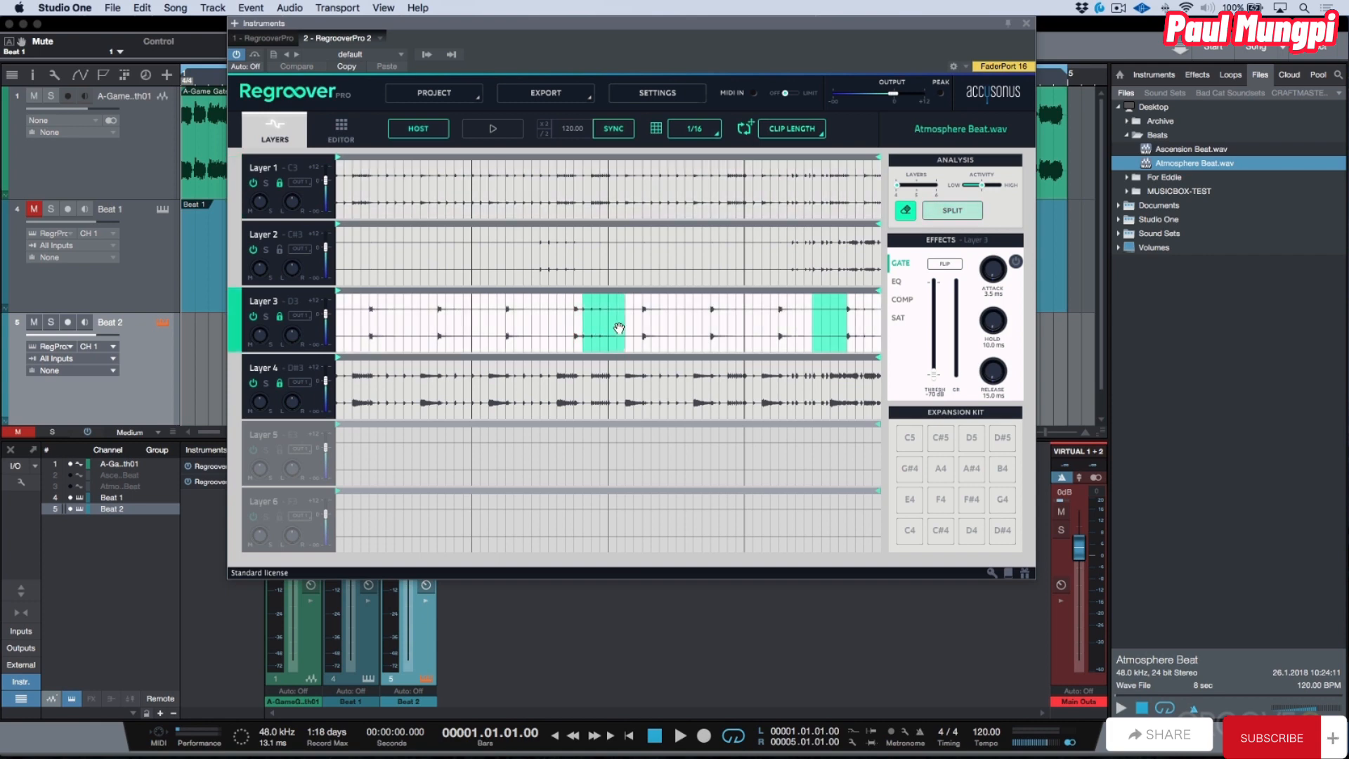
pyautogui.moveTo(613, 336); pyautogui.dragTo(613, 336)
pyautogui.click(951, 211)
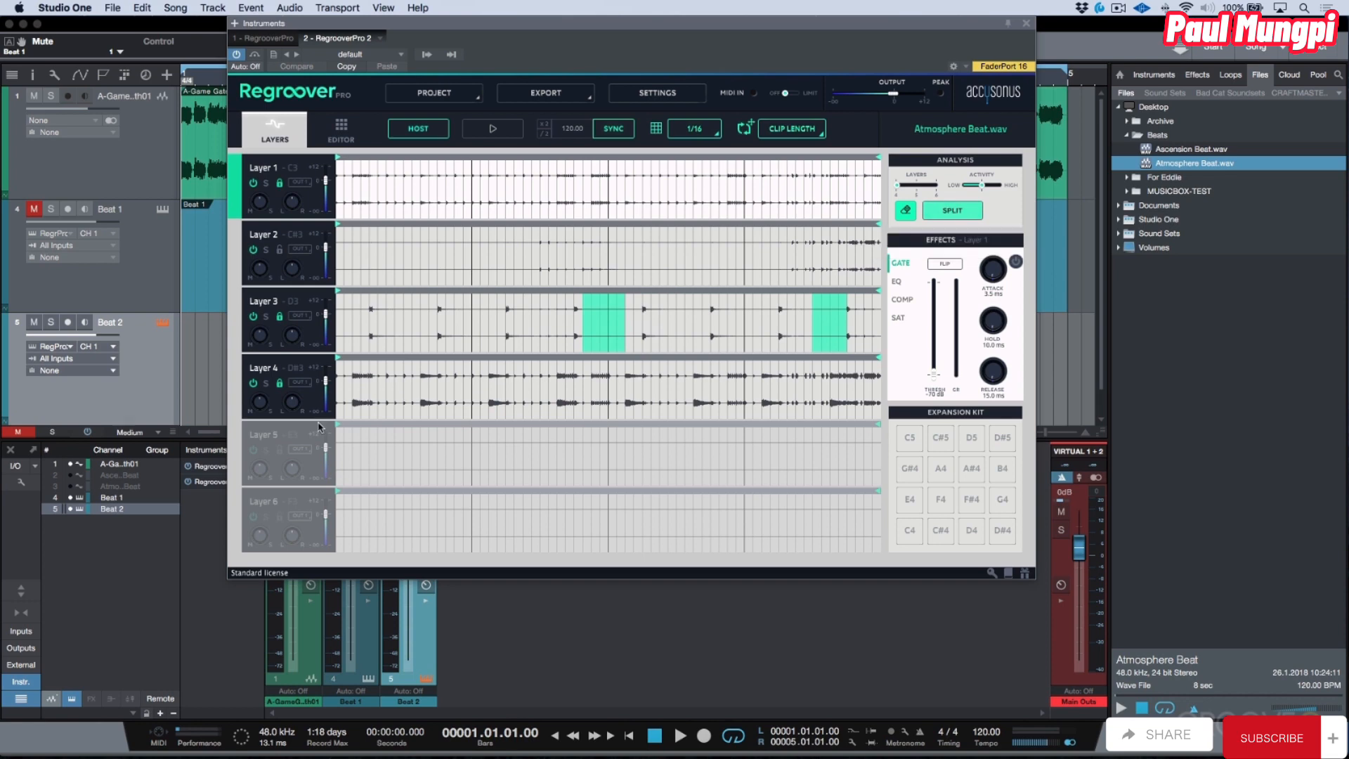
# Solo Layer 3 and audition it in Regroover's preview and together with the song.
pyautogui.click(266, 320)
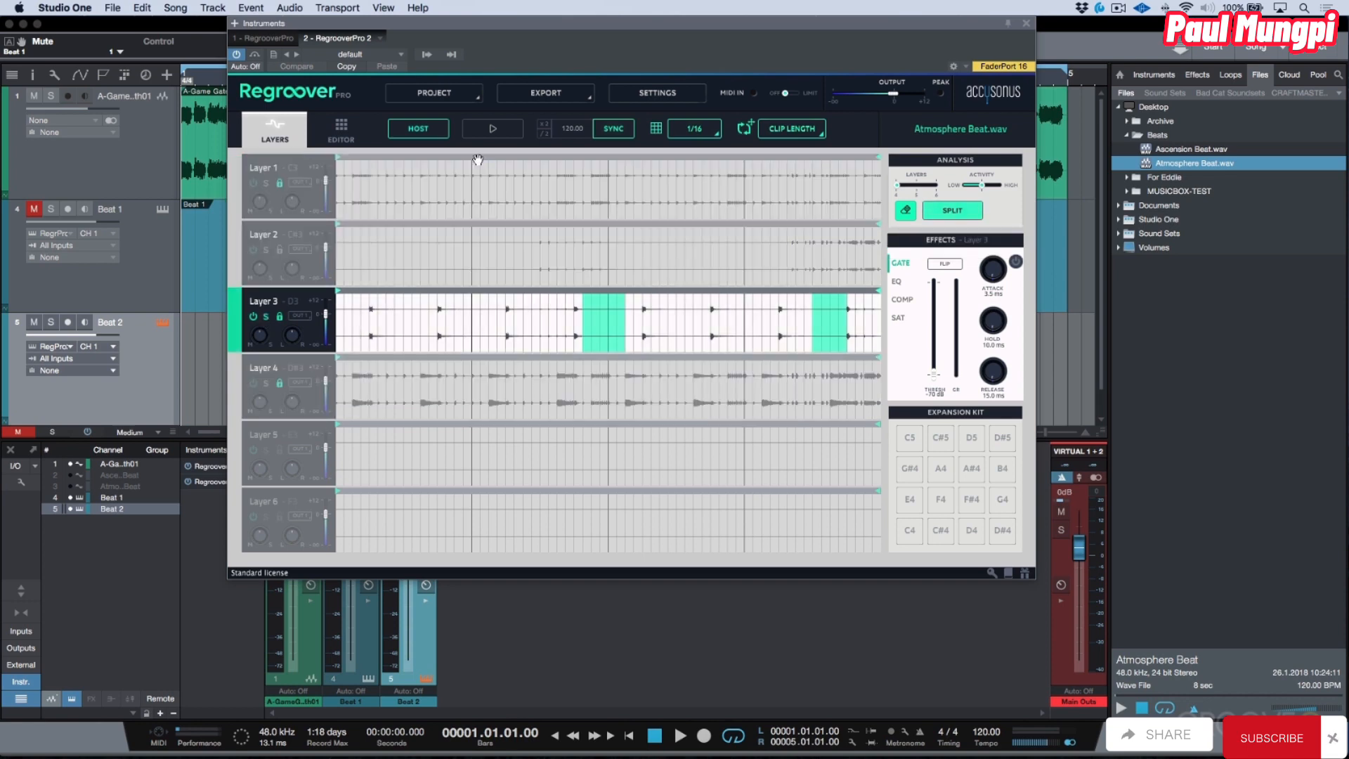
pyautogui.click(487, 132)
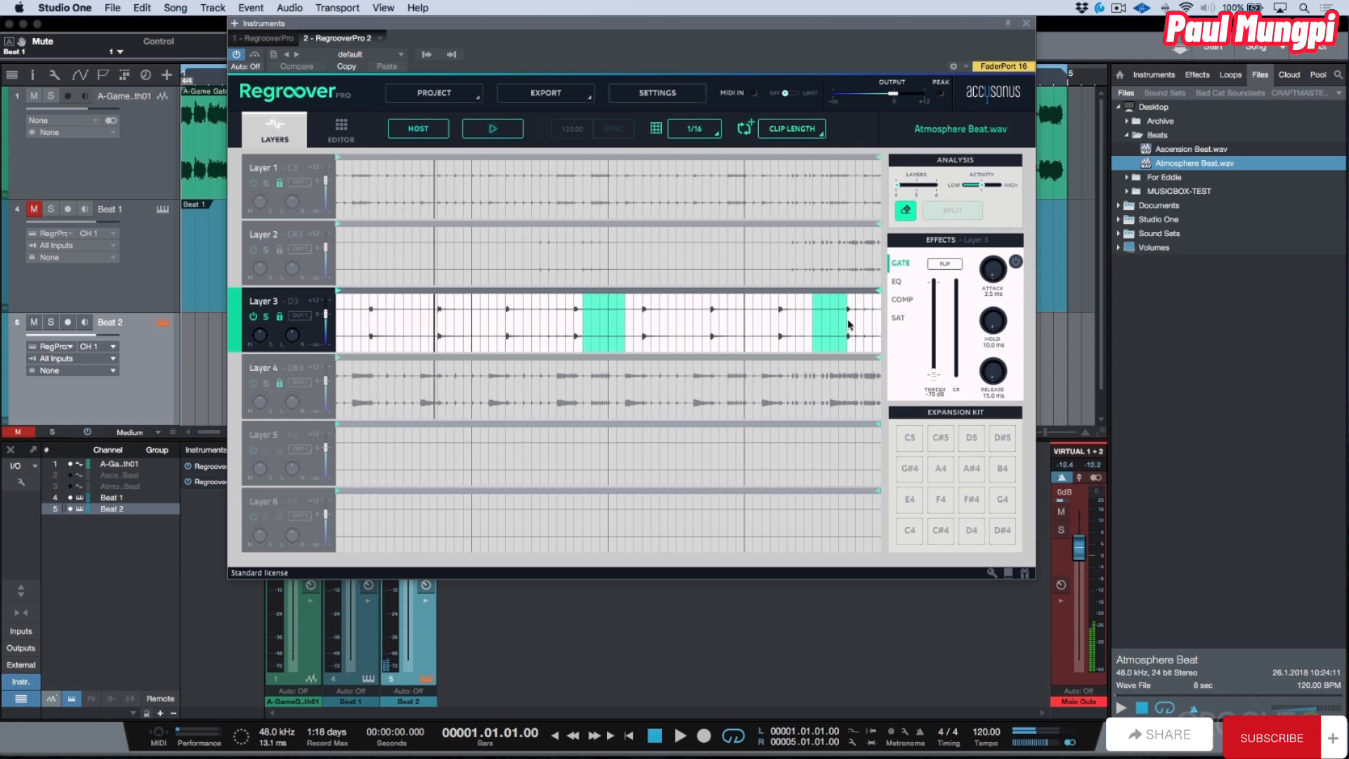
pyautogui.press('space')
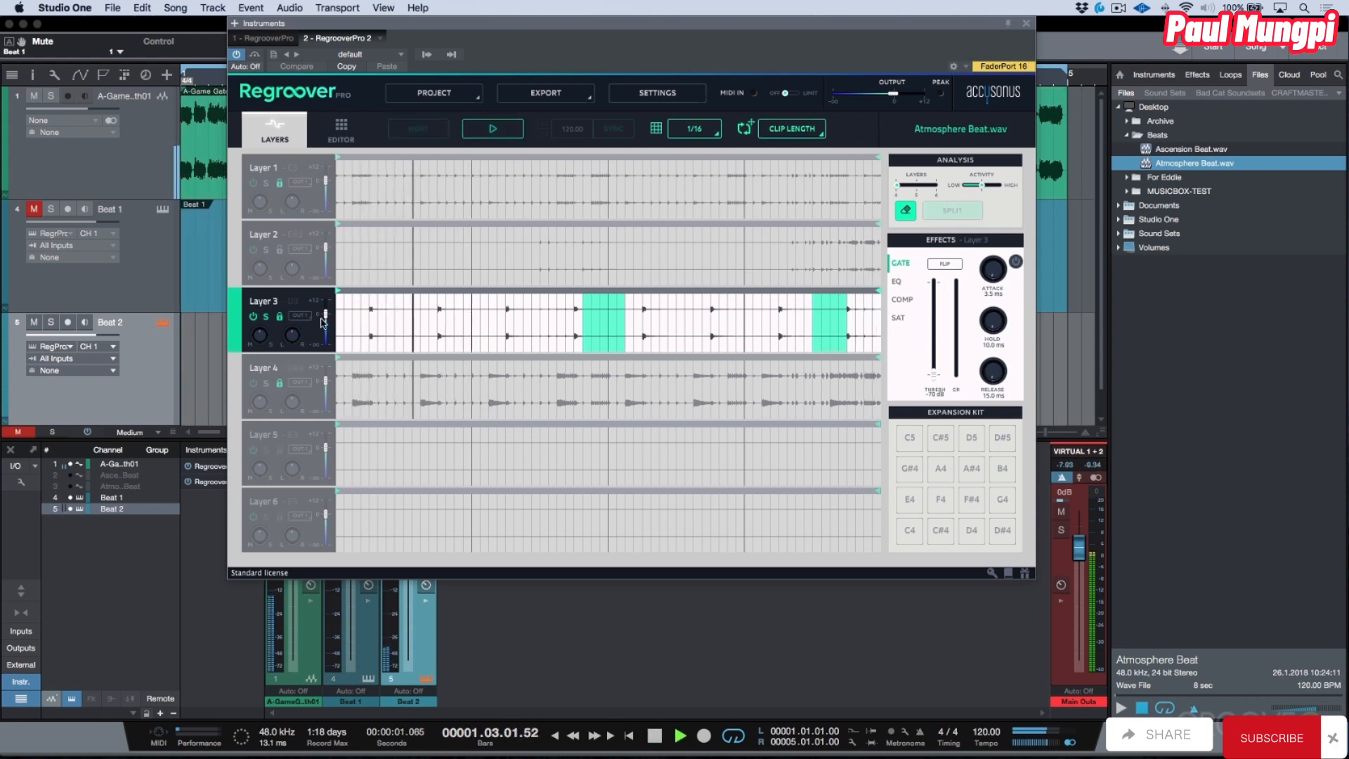
pyautogui.press('space')
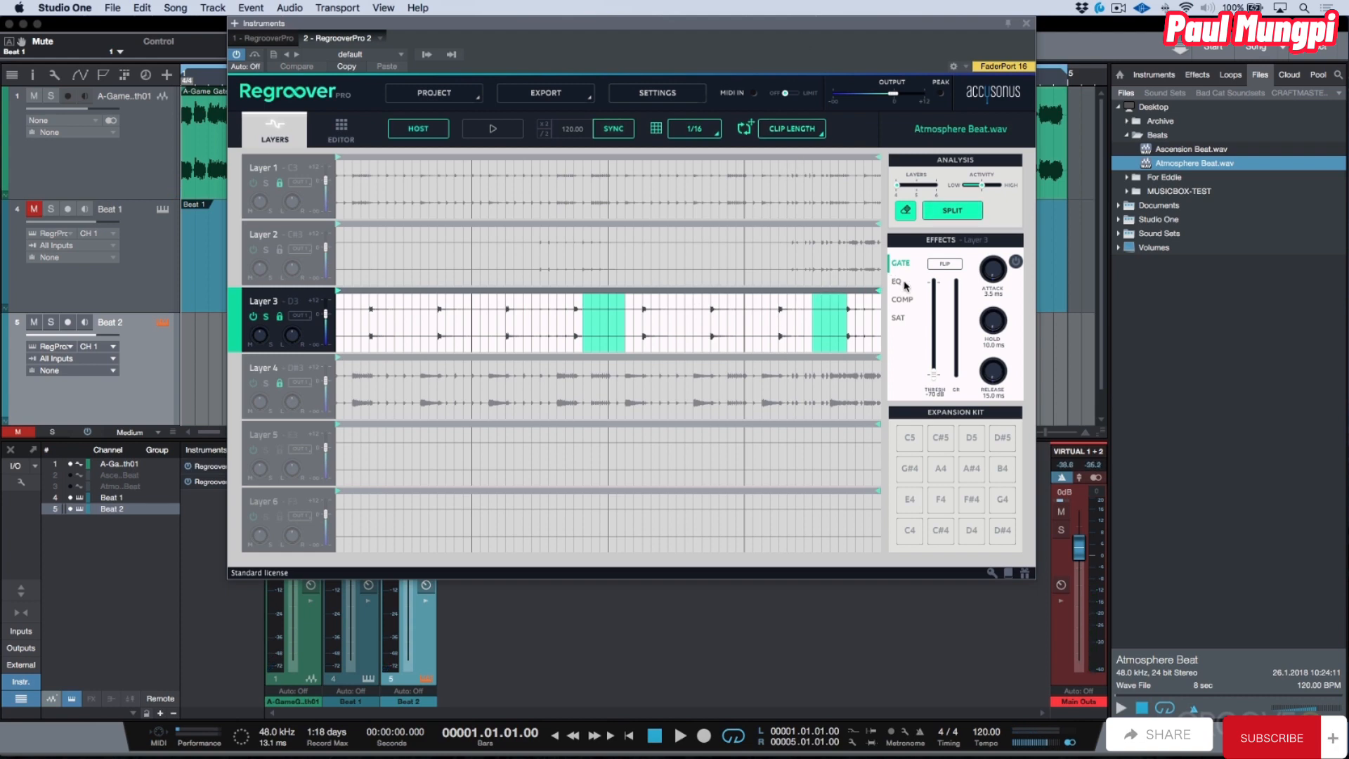
pyautogui.press('space')
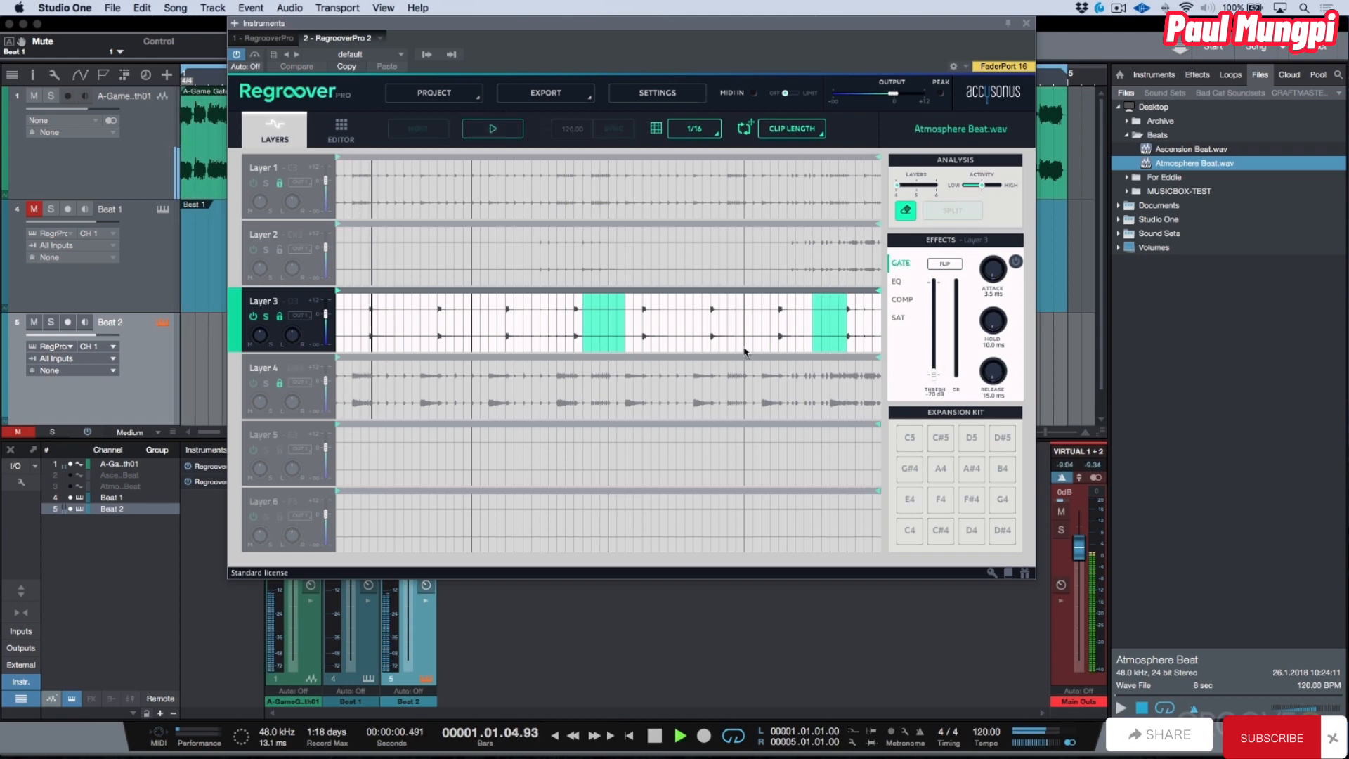
pyautogui.press('space')
# Set Layer 3's gate threshold to -37 dB while previewing the layer, and stop the preview.
pyautogui.click(492, 129)
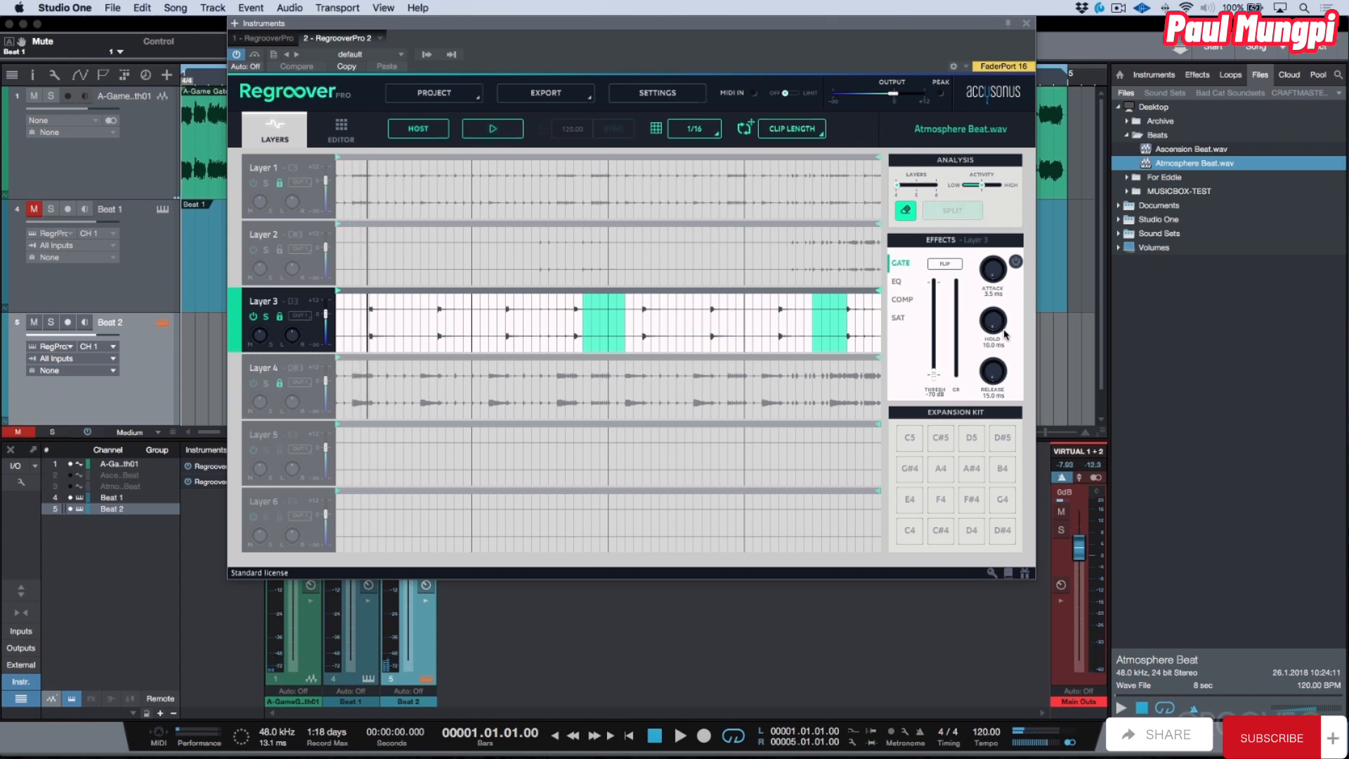
pyautogui.moveTo(934, 372); pyautogui.dragTo(933, 340)
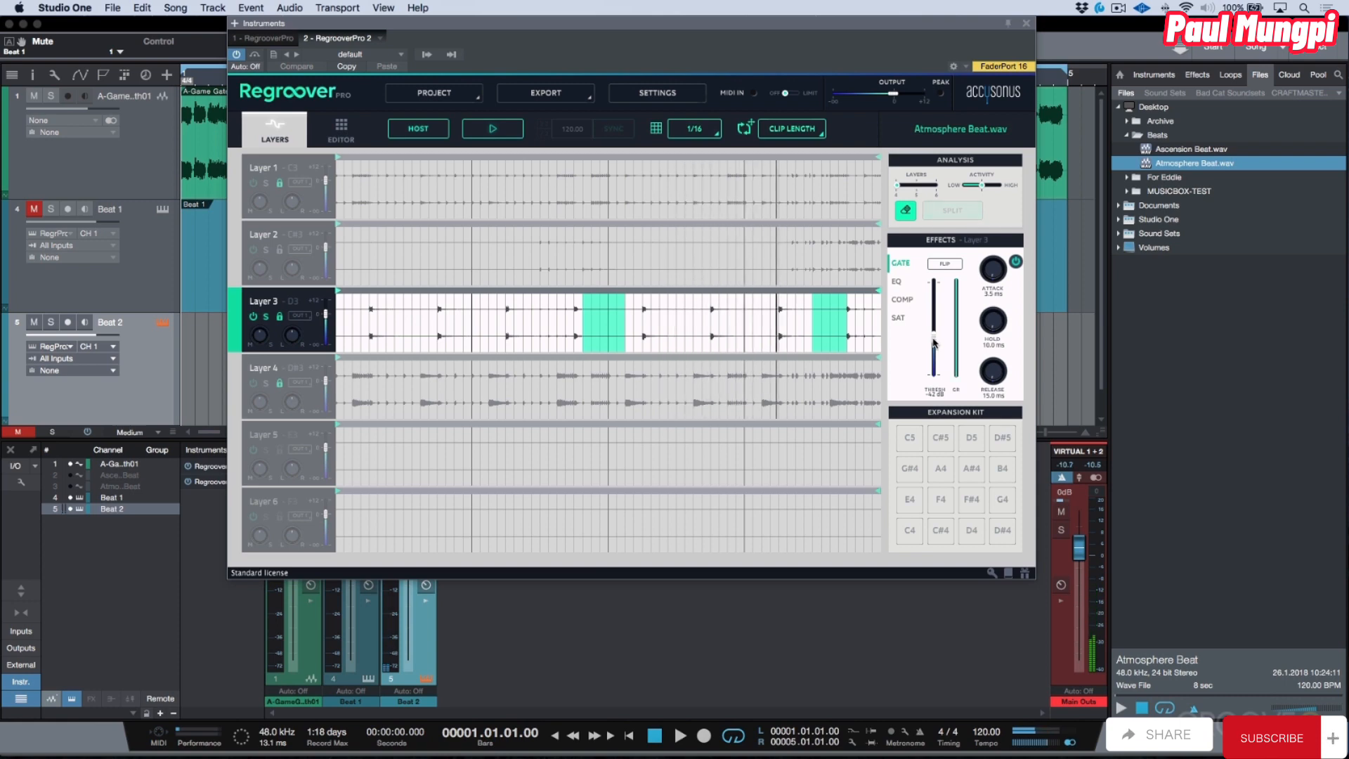
pyautogui.moveTo(933, 340); pyautogui.dragTo(935, 336)
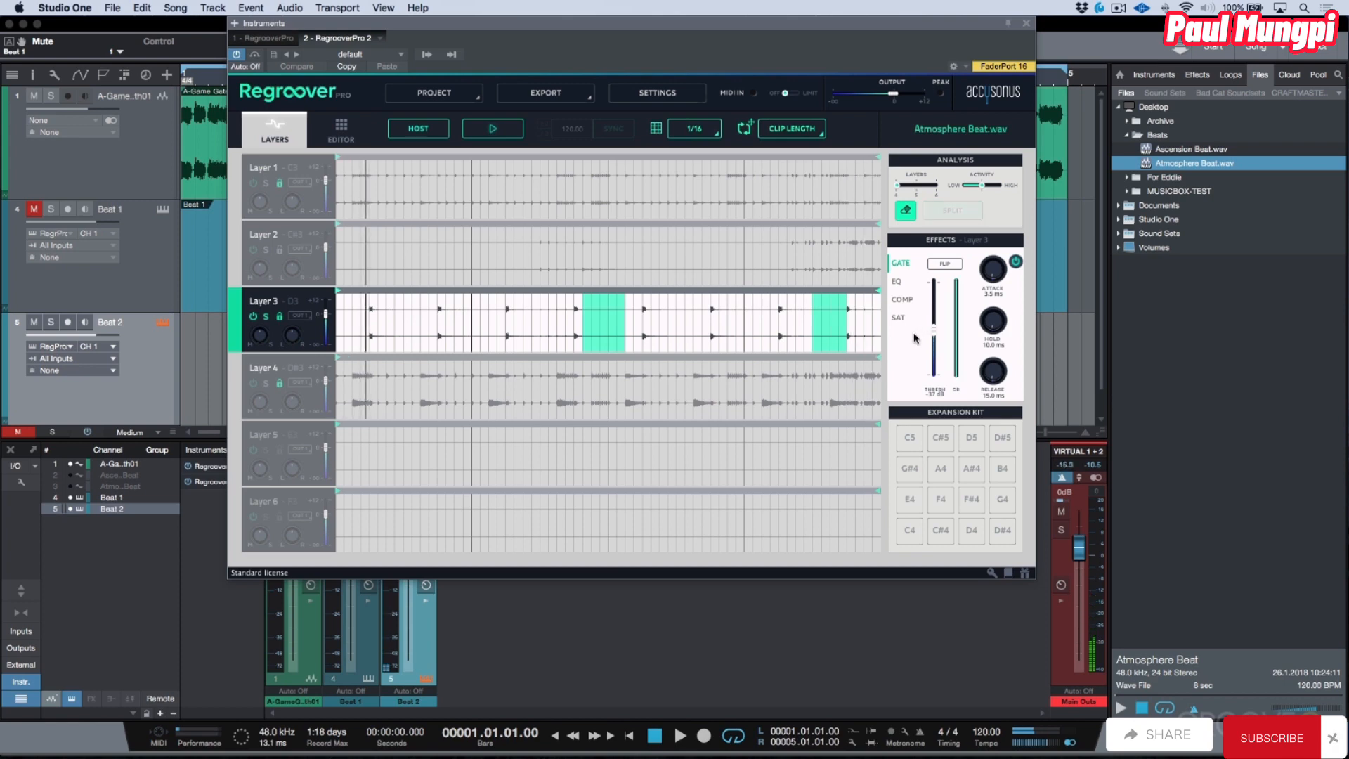
pyautogui.click(497, 131)
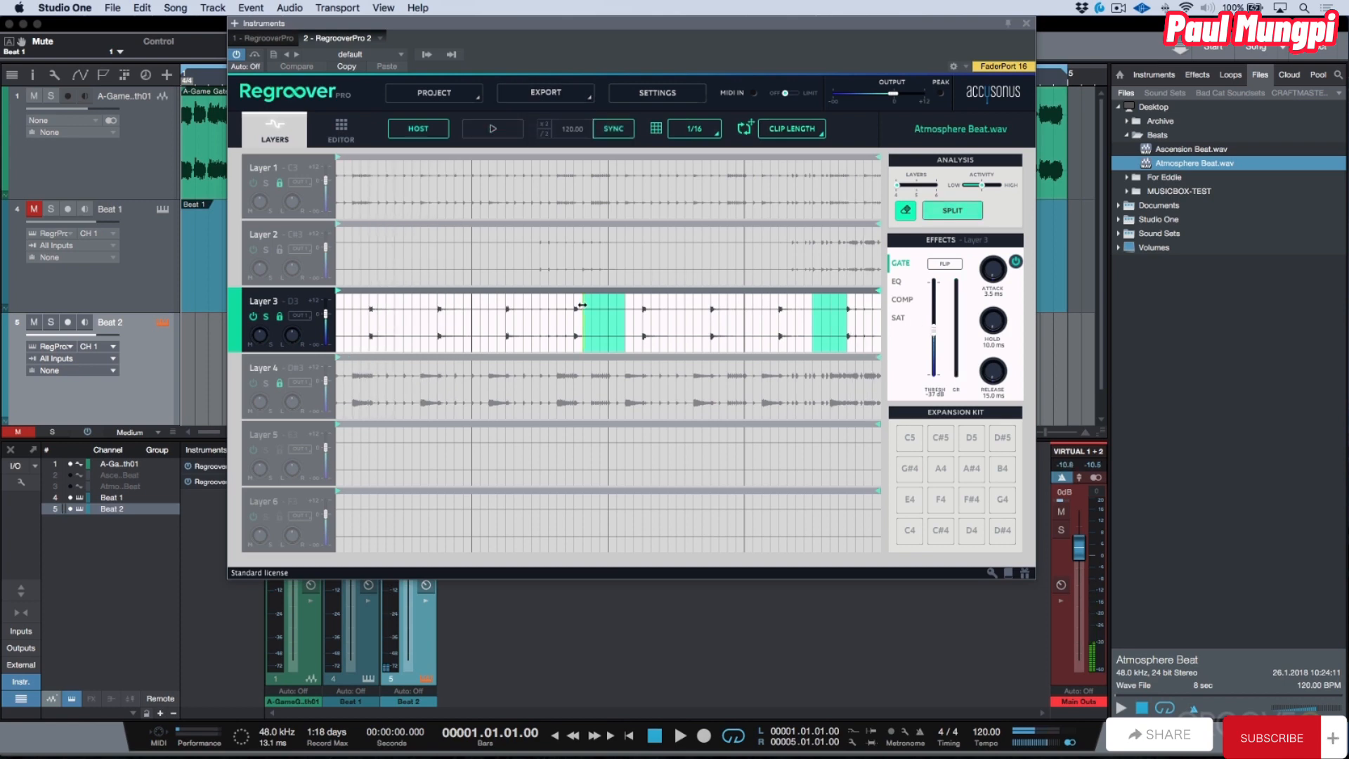
# Route Layer 3 to output 2, activate the Regroover #2 L output channel, and close the instrument window.
pyautogui.click(300, 315)
pyautogui.click(310, 337)
pyautogui.click(427, 55)
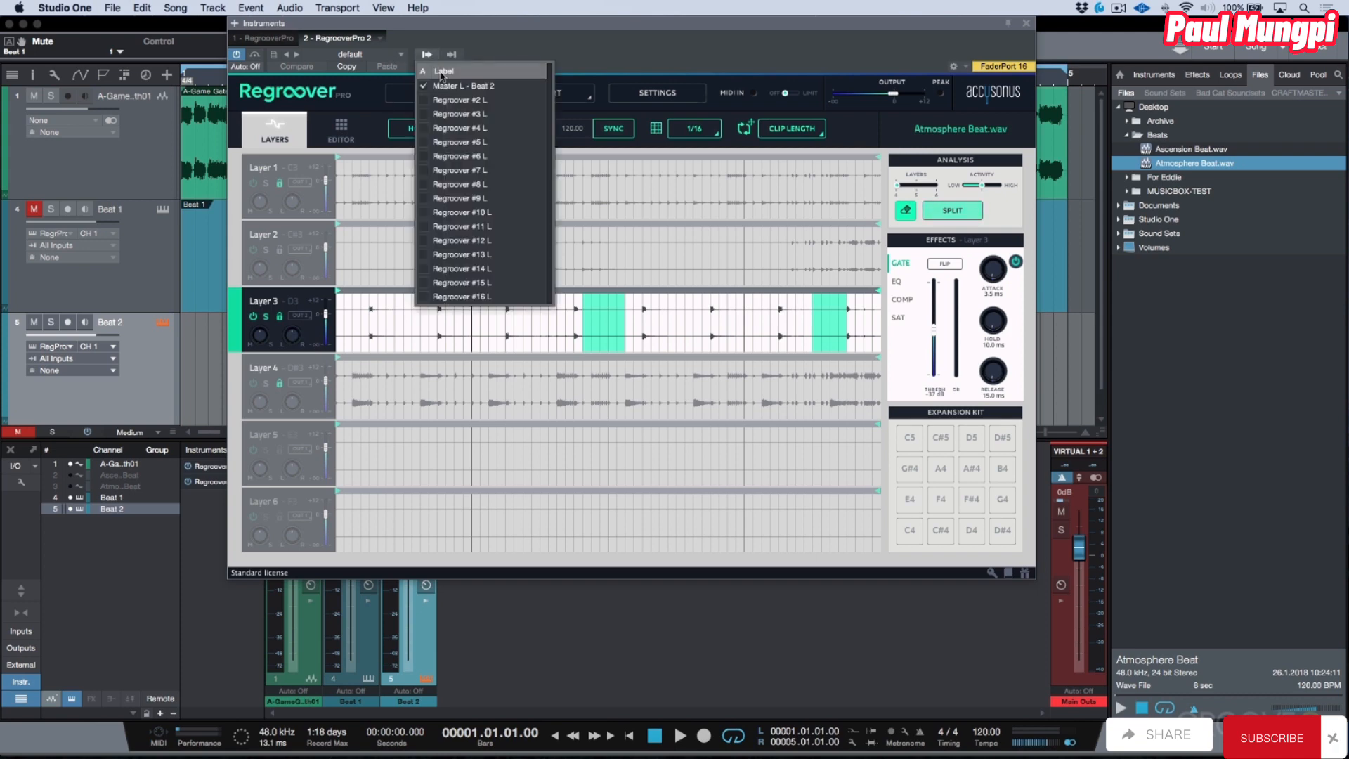
pyautogui.click(426, 100)
pyautogui.click(1027, 24)
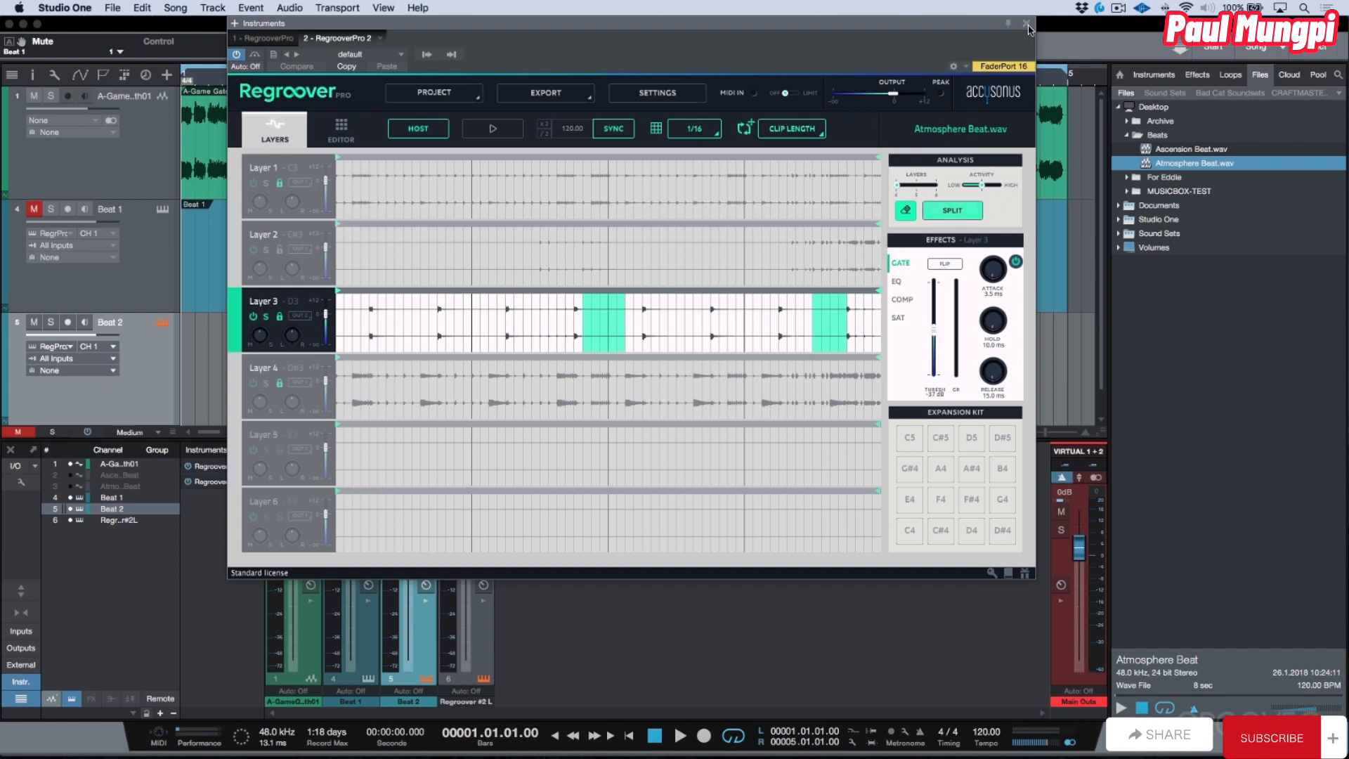
pyautogui.click(1027, 26)
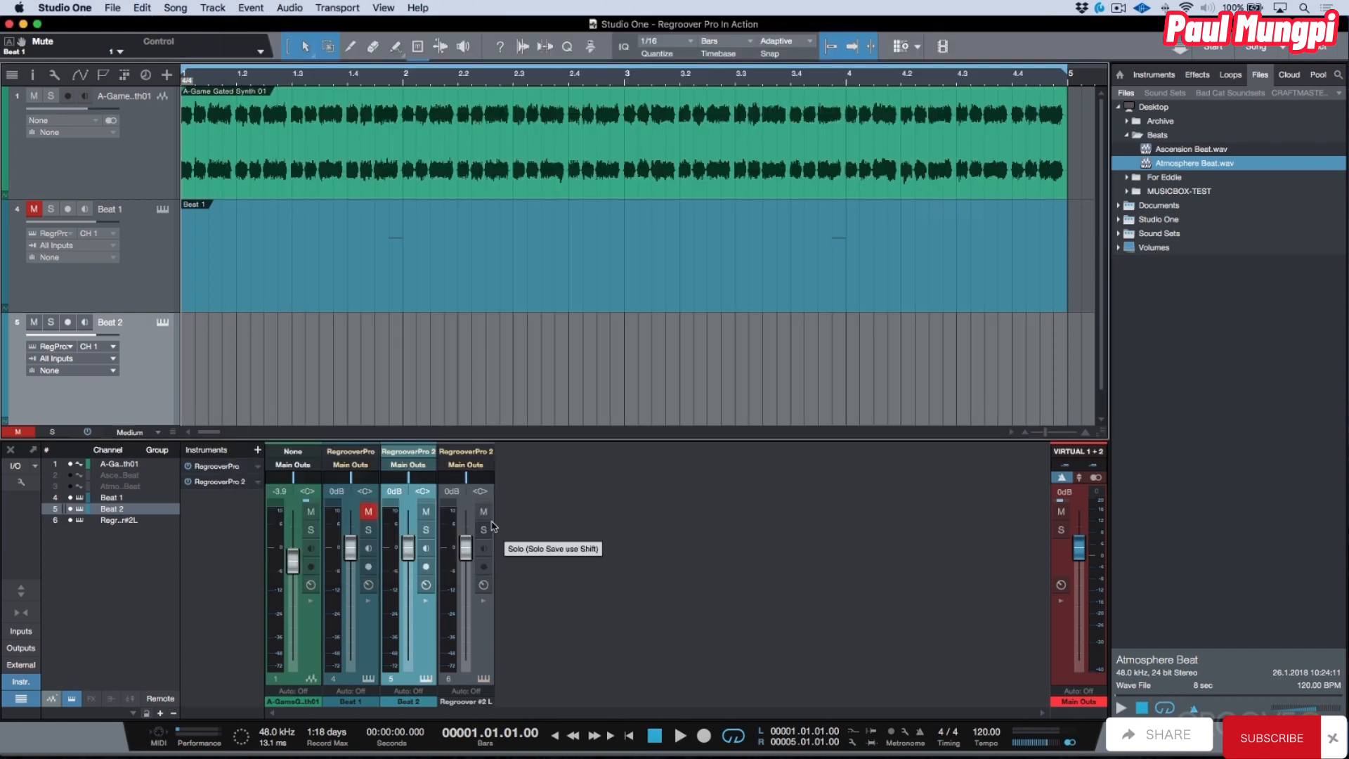
# Enlarge the console and add ValhallaVintageVerb_x64 from the effects browser as a send on the Regroover #2 L channel.
pyautogui.moveTo(422, 438); pyautogui.dragTo(430, 245)
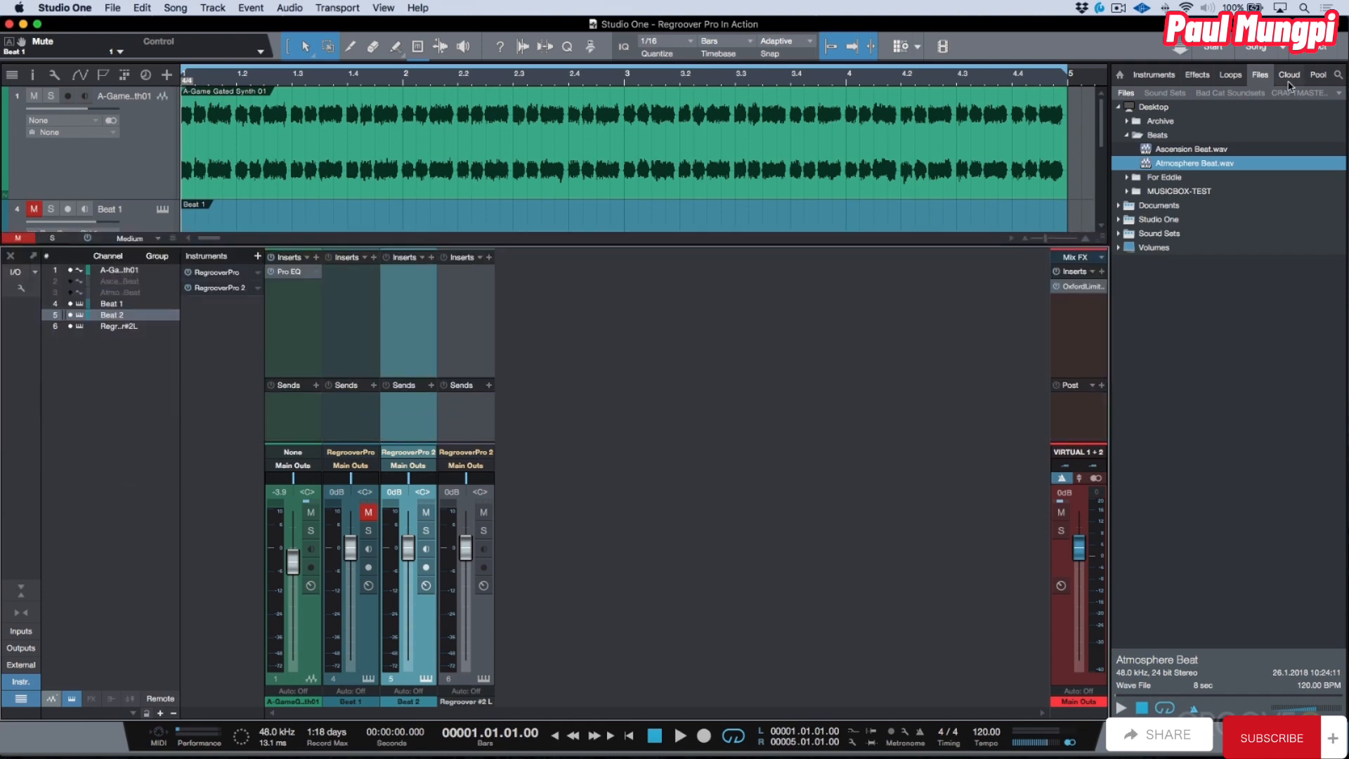
pyautogui.click(1198, 75)
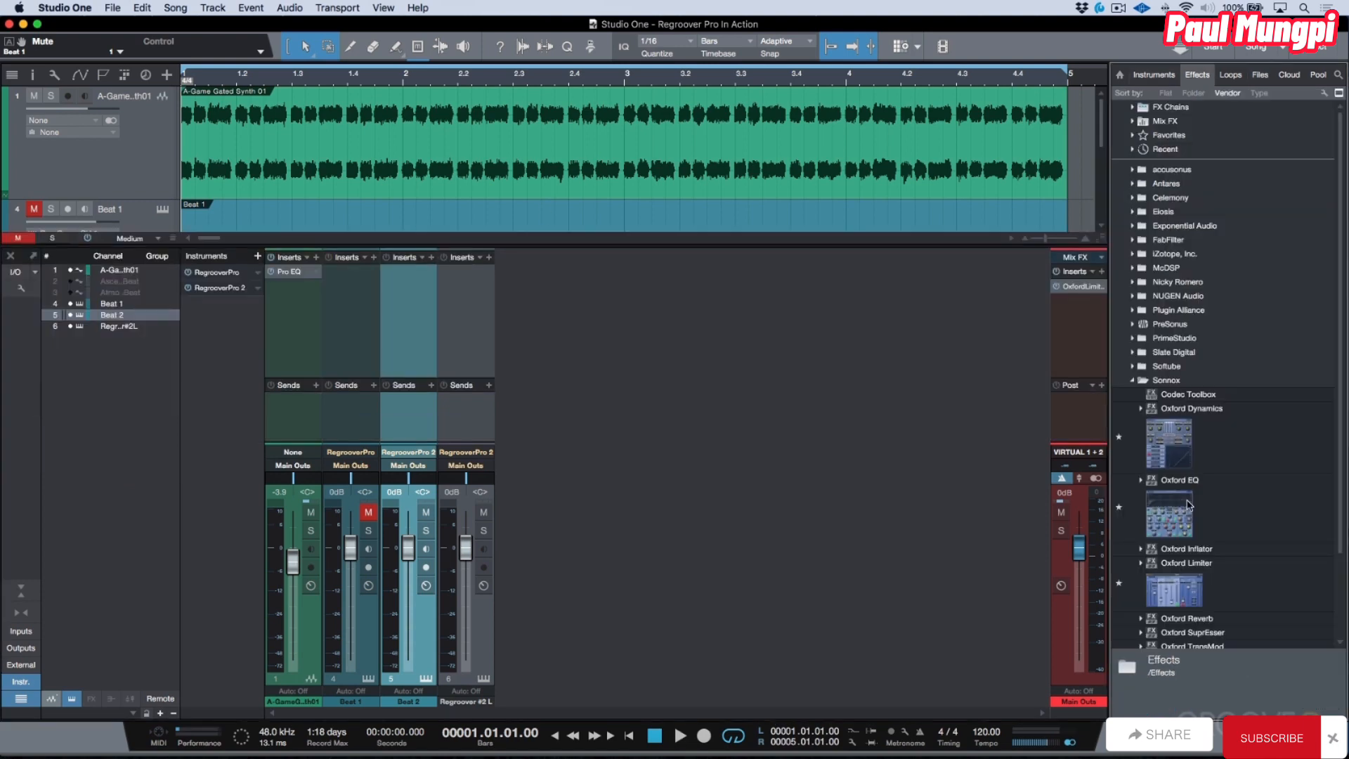
pyautogui.click(1133, 381)
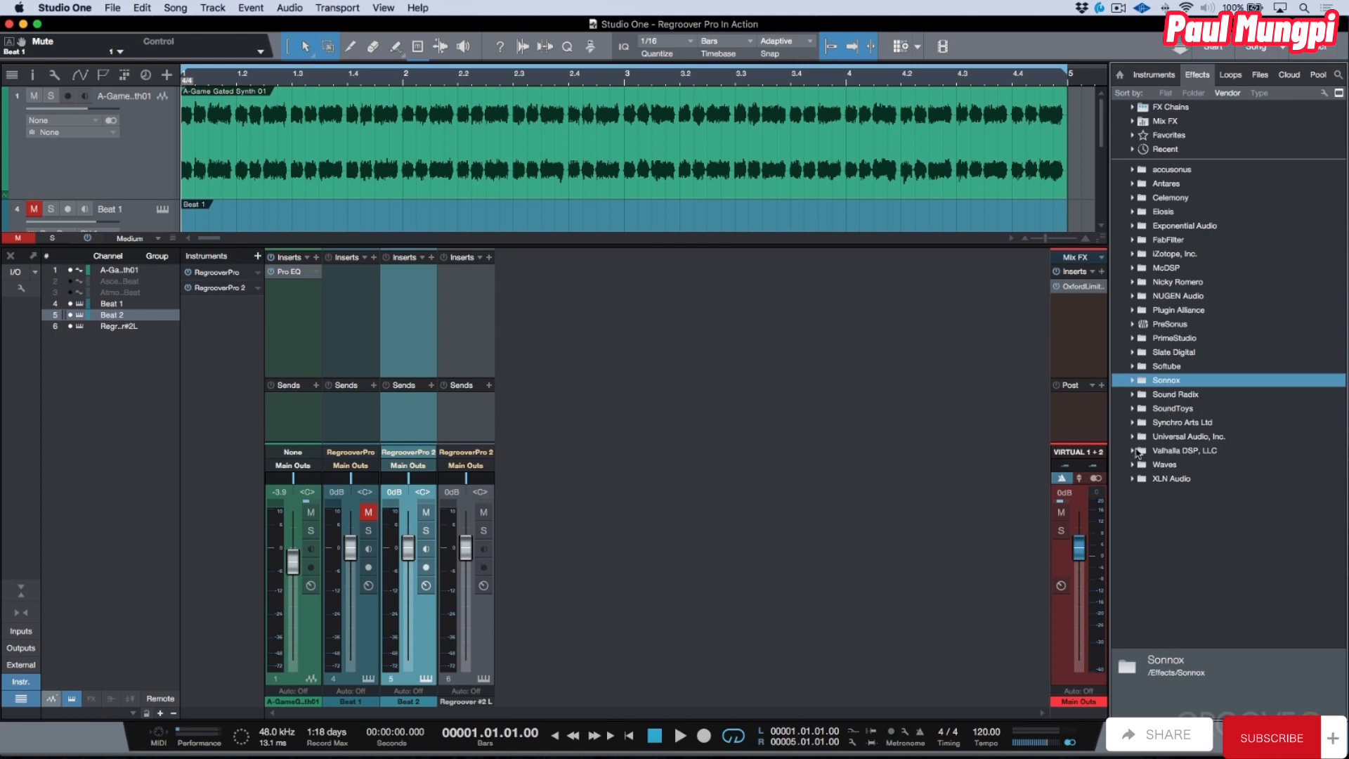
pyautogui.click(1133, 450)
pyautogui.moveTo(1179, 469); pyautogui.dragTo(459, 411)
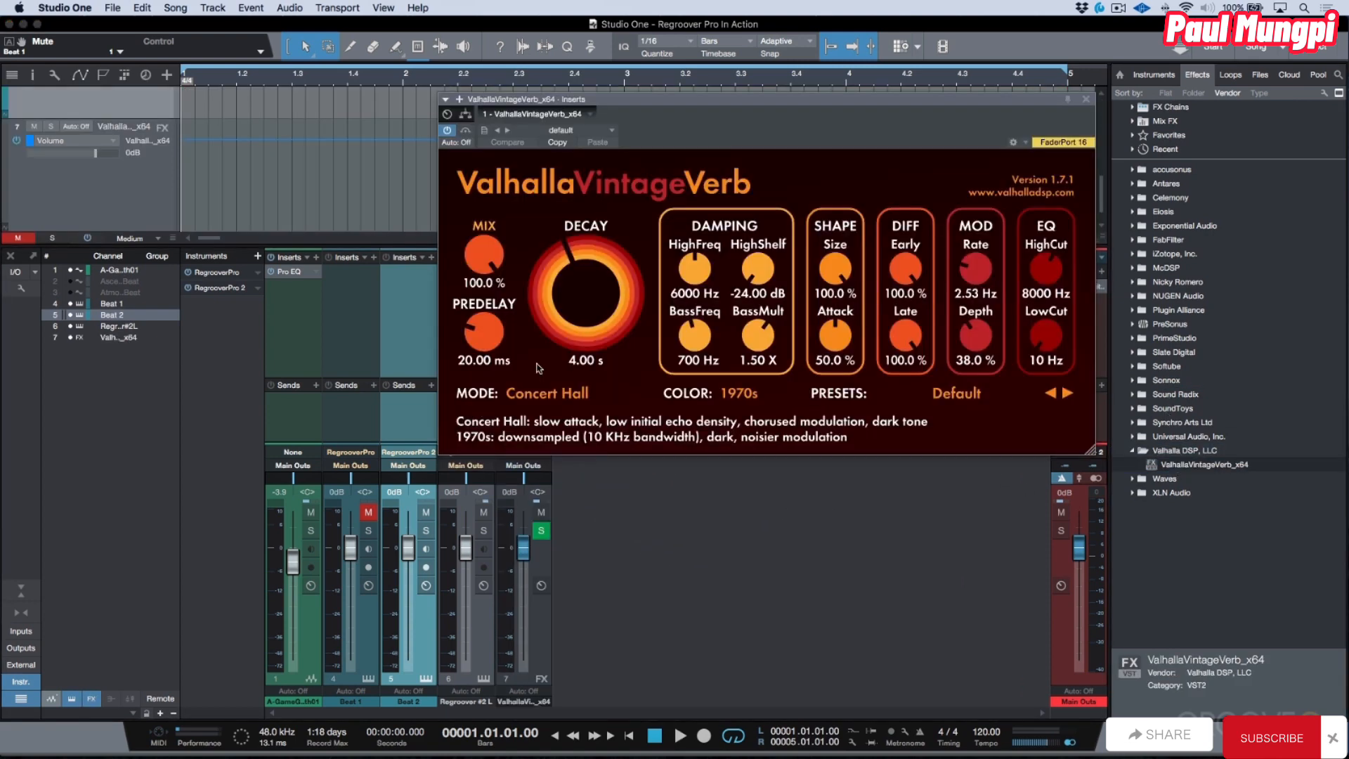
pyautogui.click(1083, 102)
# Set Regroover #2 L's reverb send level to -8.5 dB during playback, stop, and return the console to its small size.
pyautogui.press('space')
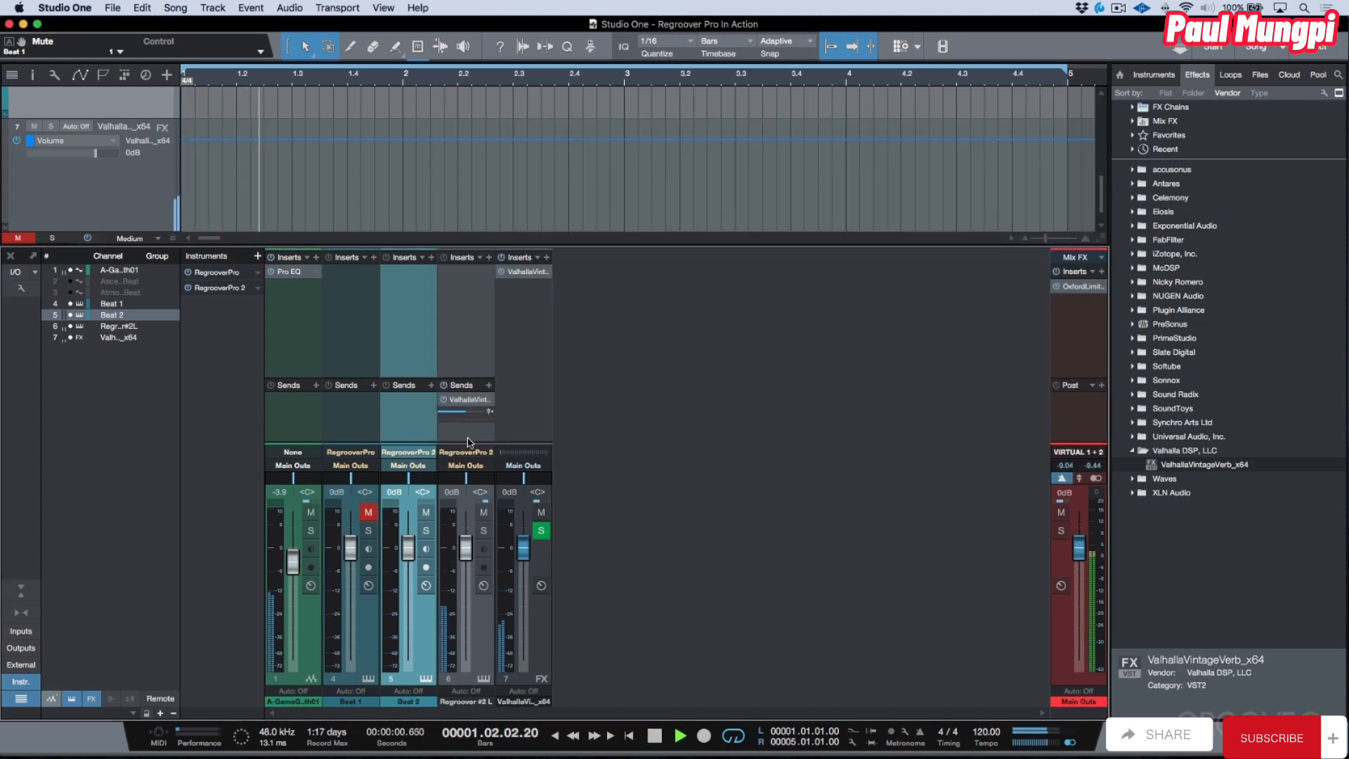
pyautogui.moveTo(473, 420); pyautogui.dragTo(472, 426)
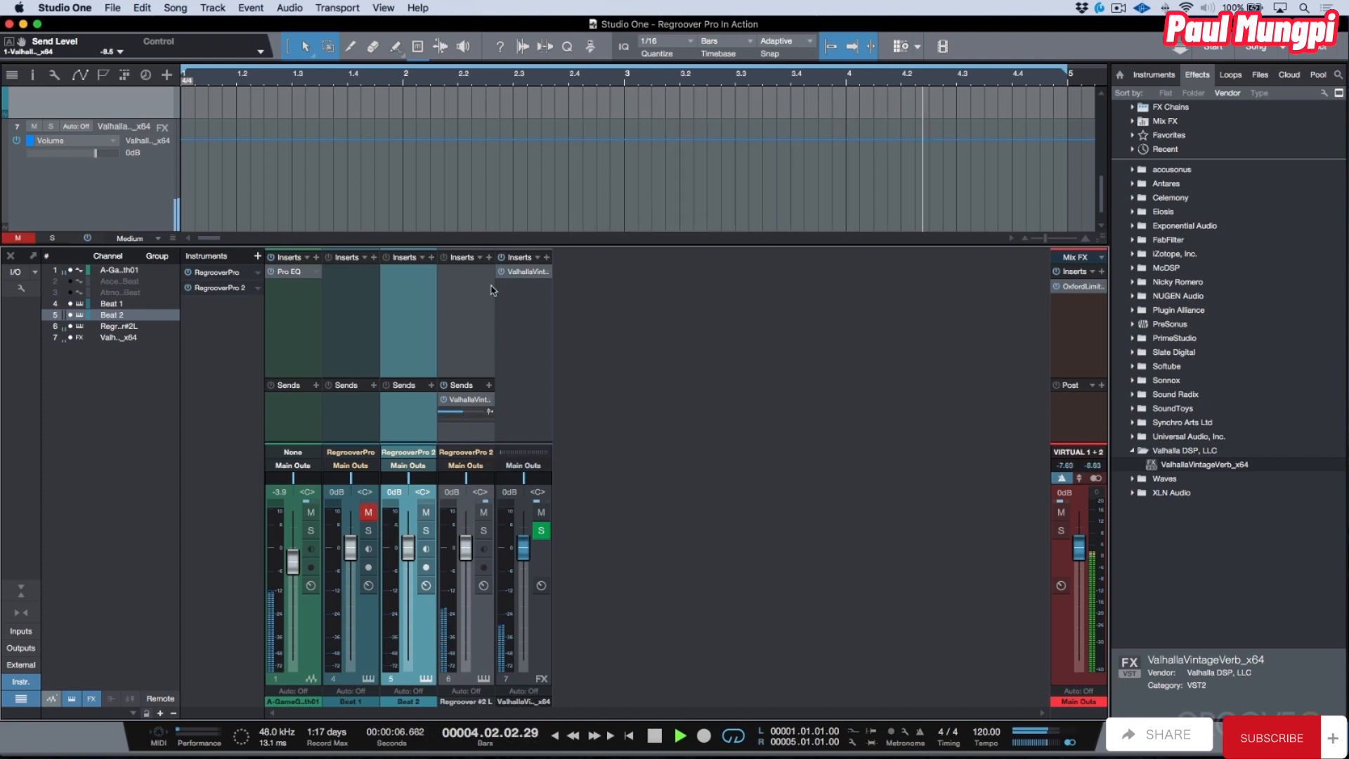
pyautogui.hotkey('shift', 'F3')
pyautogui.press('space')
pyautogui.scroll(2, 517, 404)
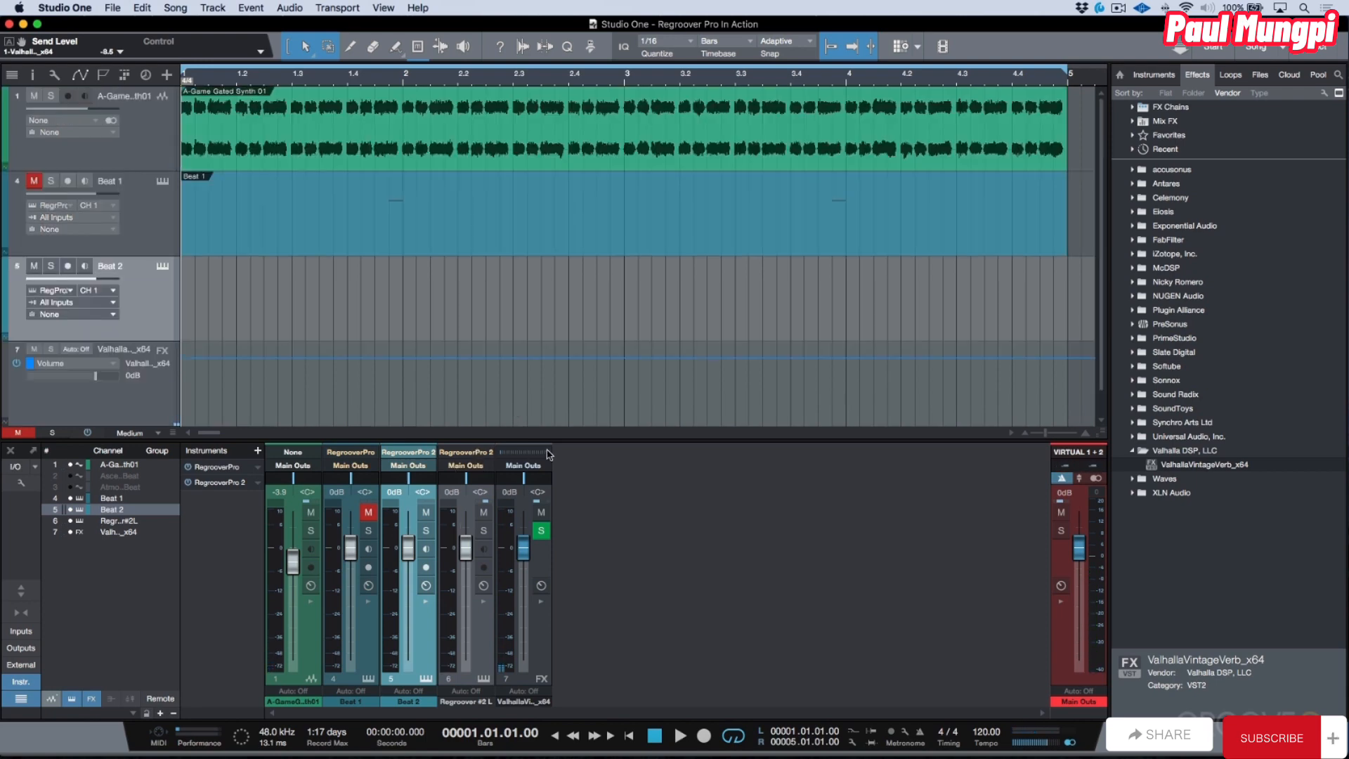
# Open ValhallaVintageVerb from its FX channel, shorten the decay to about 1.9 s, and close the plug-in window.
pyautogui.click(541, 601)
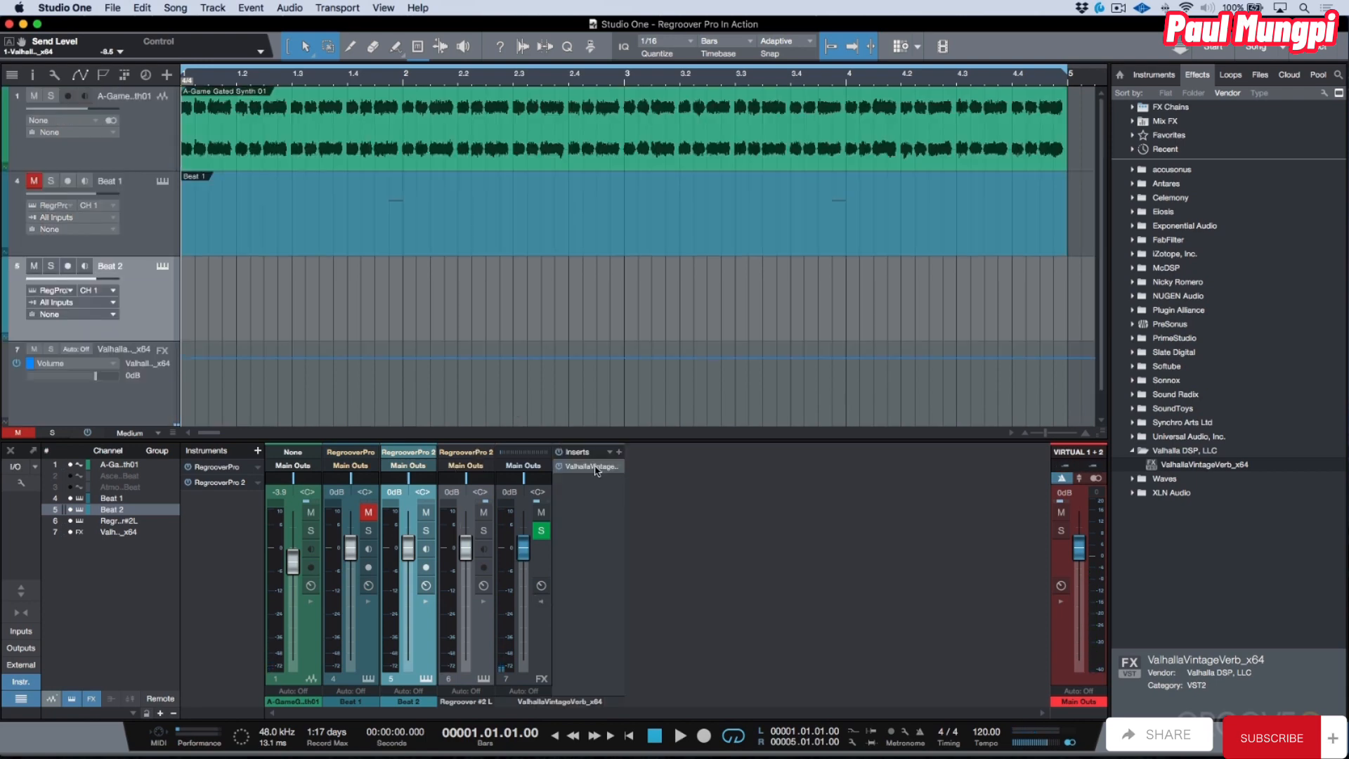
pyautogui.click(595, 467)
pyautogui.moveTo(575, 280); pyautogui.dragTo(572, 292)
pyautogui.click(1086, 102)
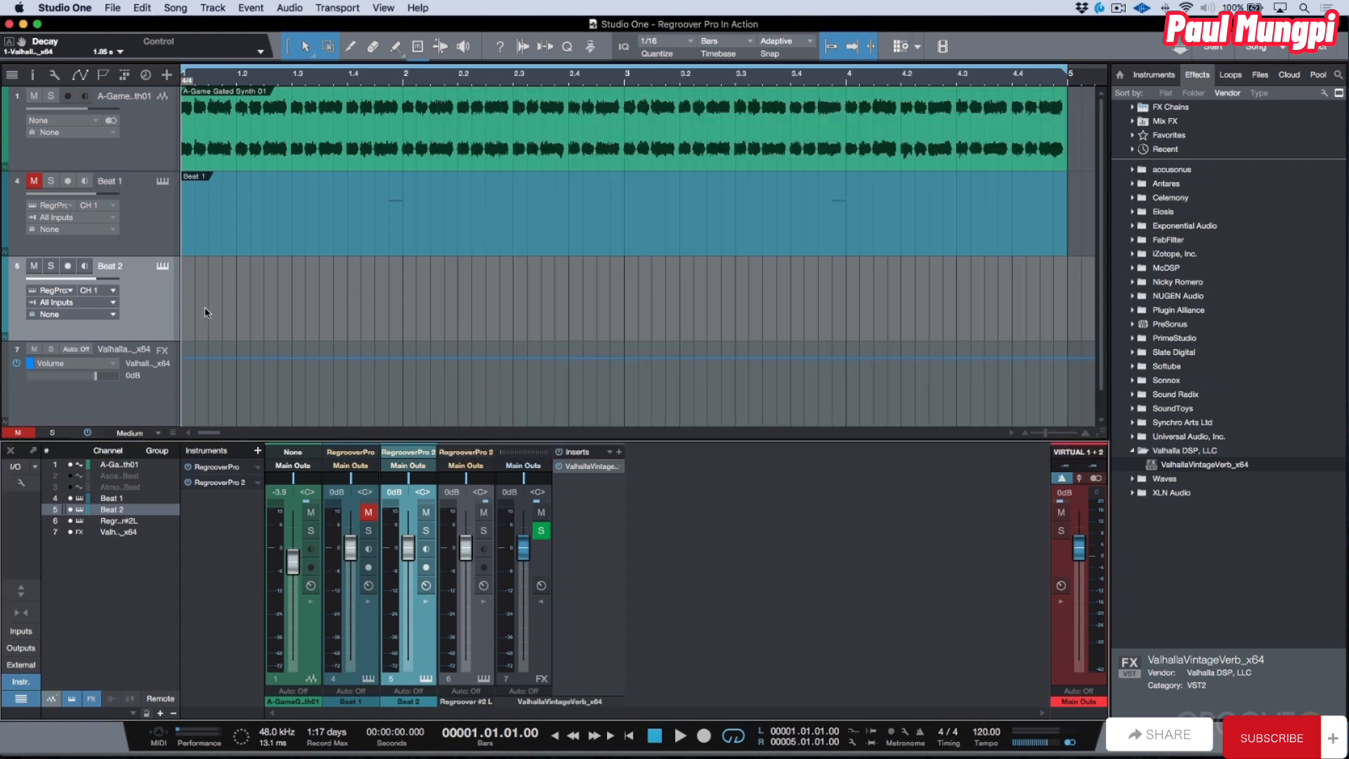
# Play the song, unmute Beat 1 to hear both beats together, and stop playback.
pyautogui.press('space')
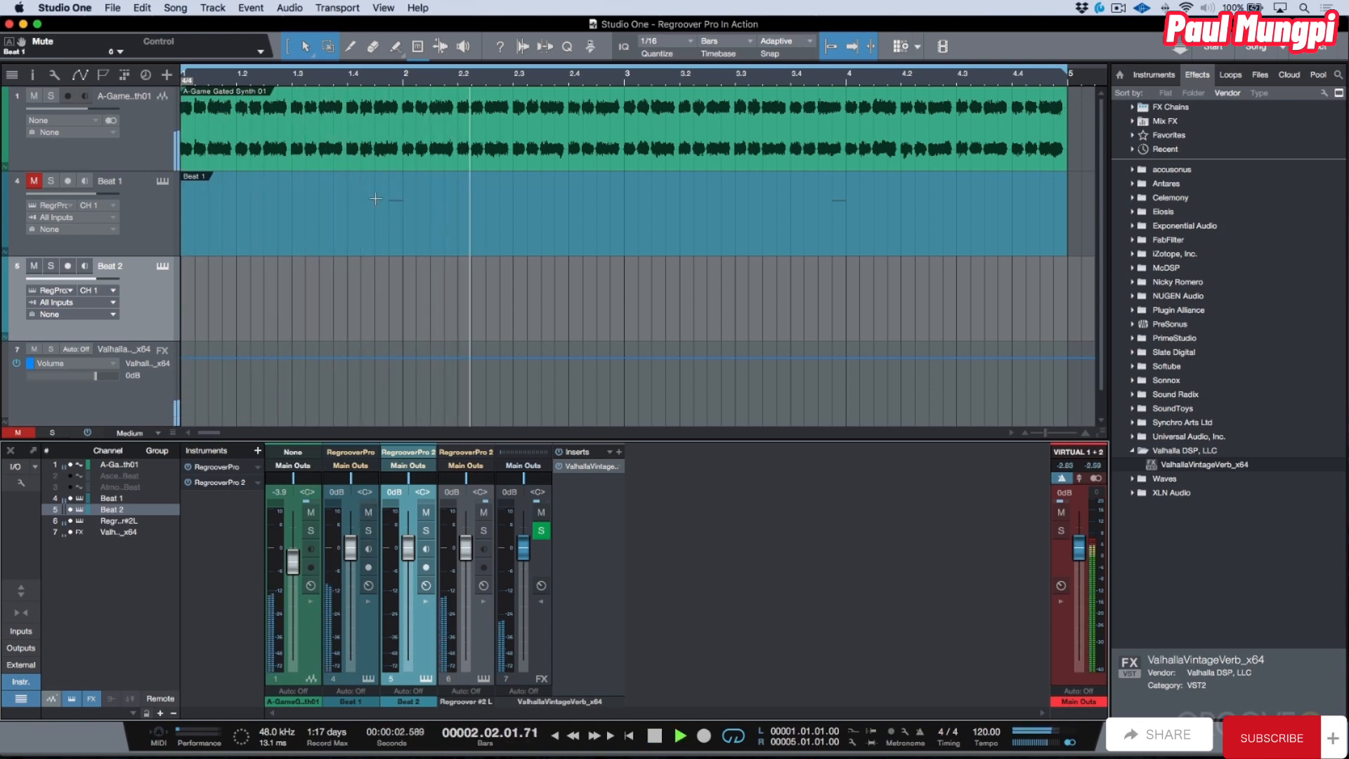
pyautogui.click(34, 181)
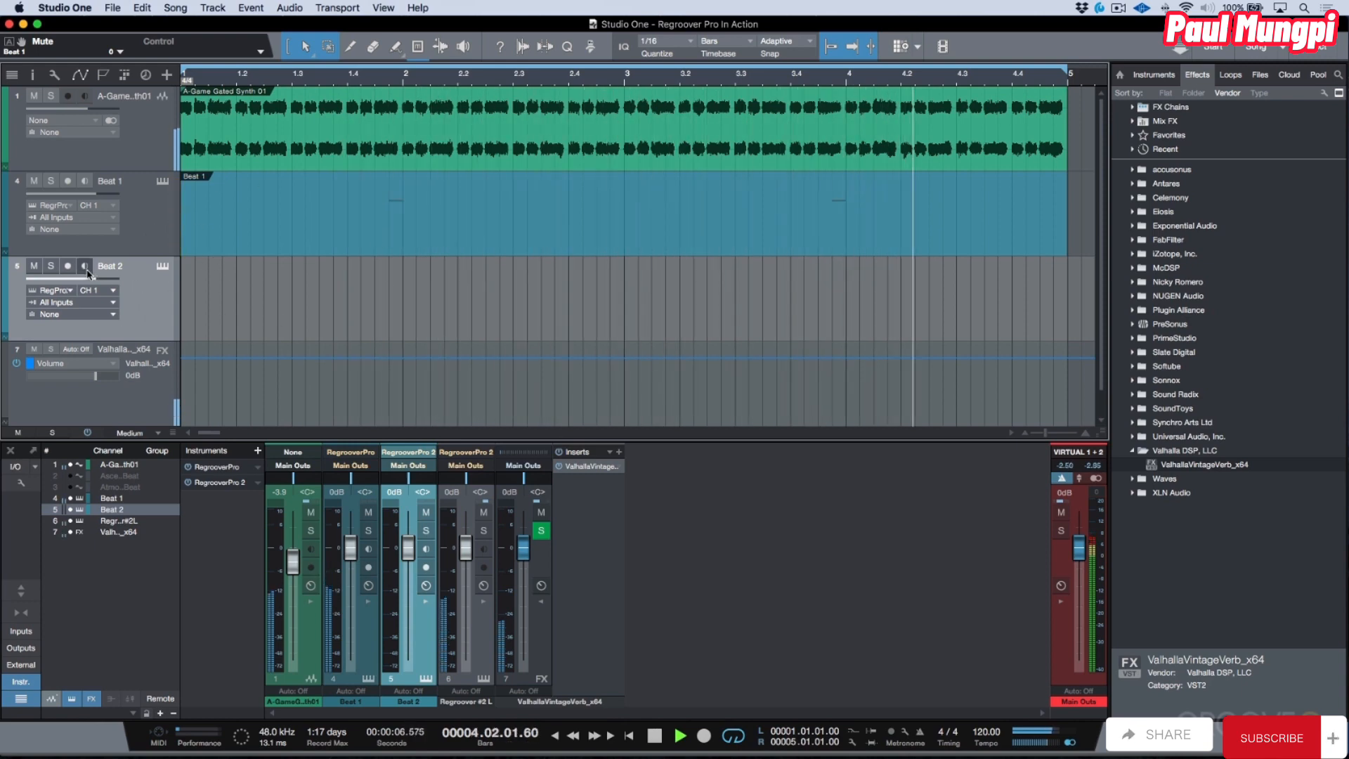
pyautogui.press('space')
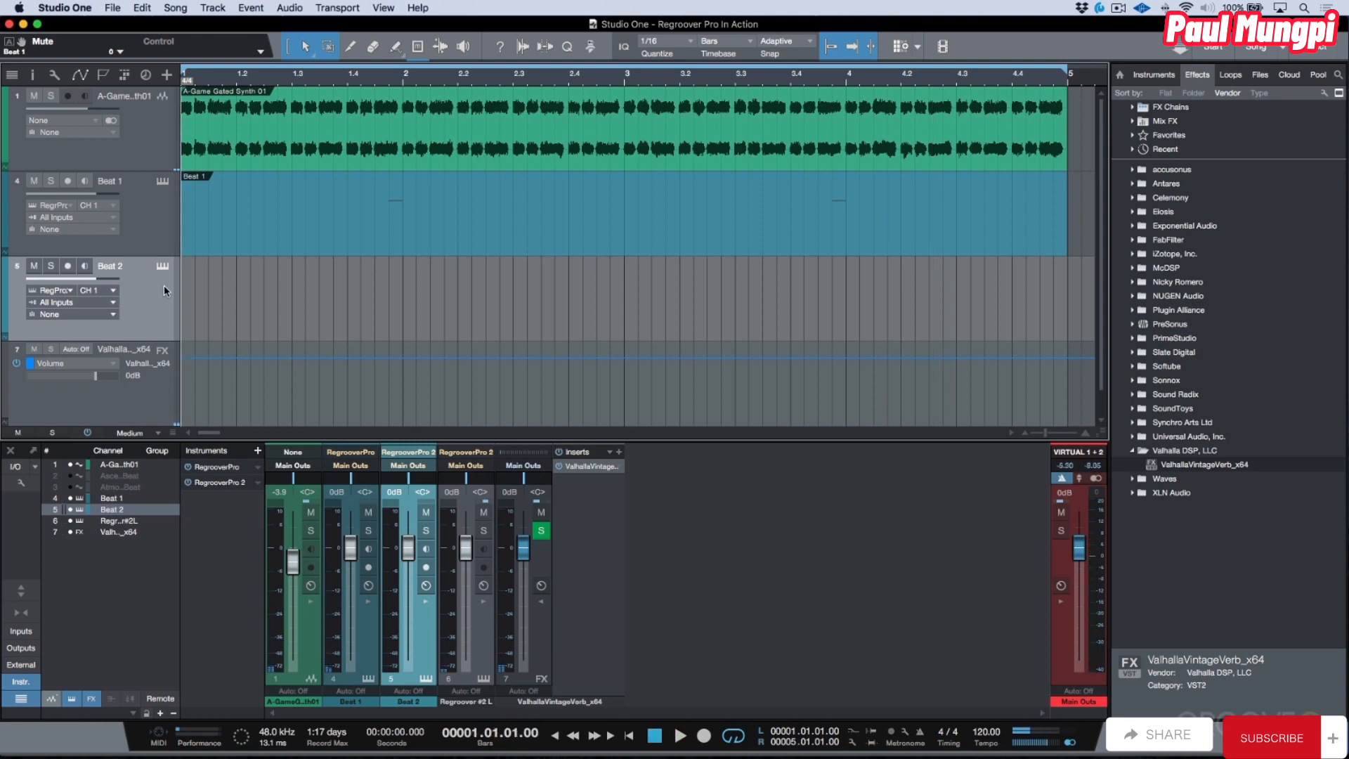
# Open Beat 2's Regroover Pro, preview the Atmosphere beat, and switch the solo from Layer 3 to Layer 4.
pyautogui.click(167, 266)
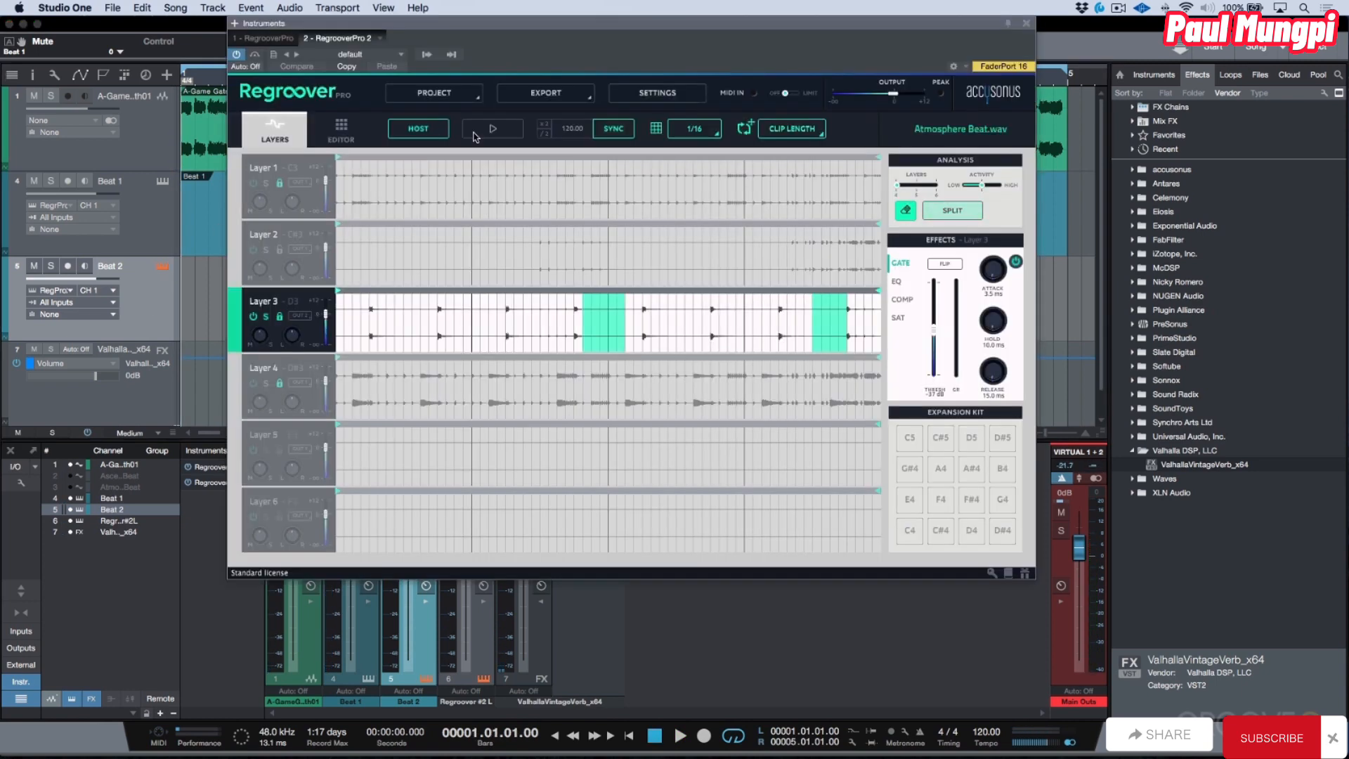
pyautogui.click(476, 133)
pyautogui.click(266, 316)
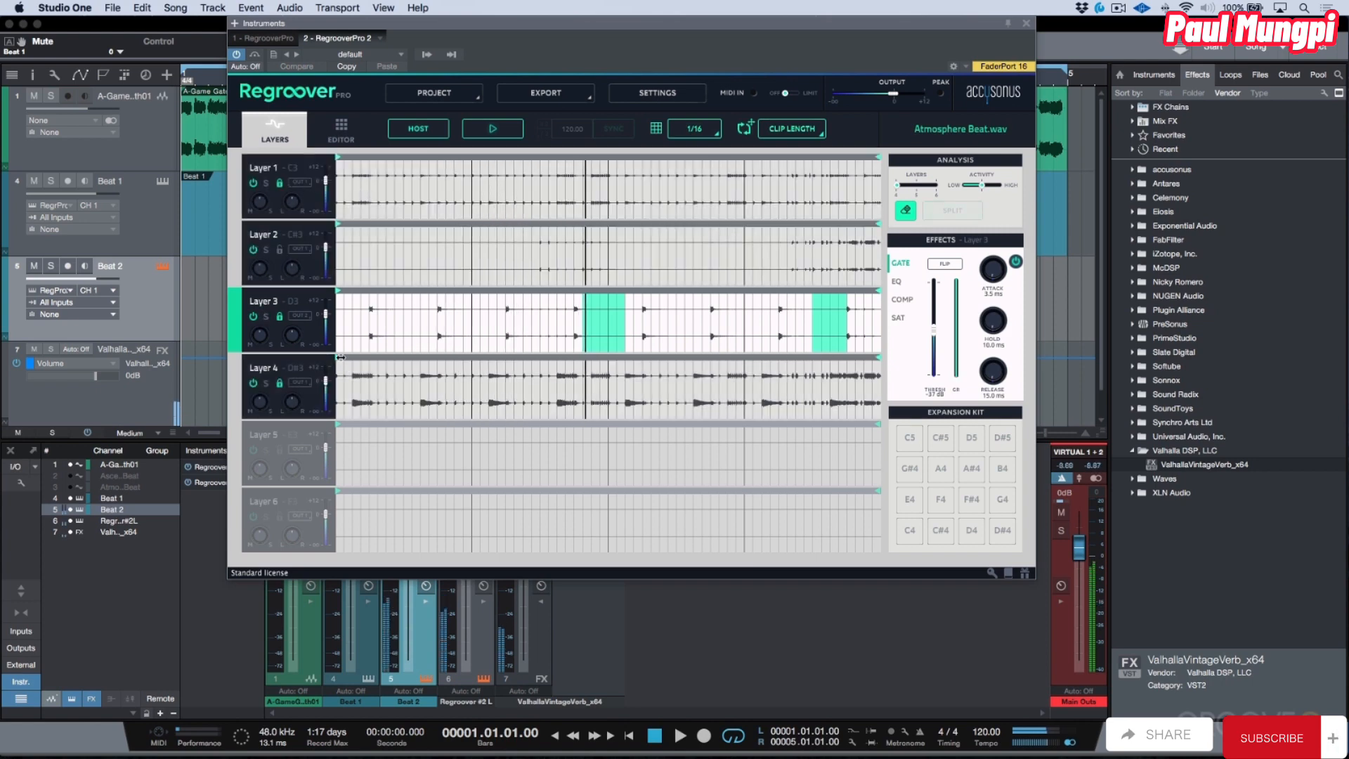
pyautogui.click(266, 385)
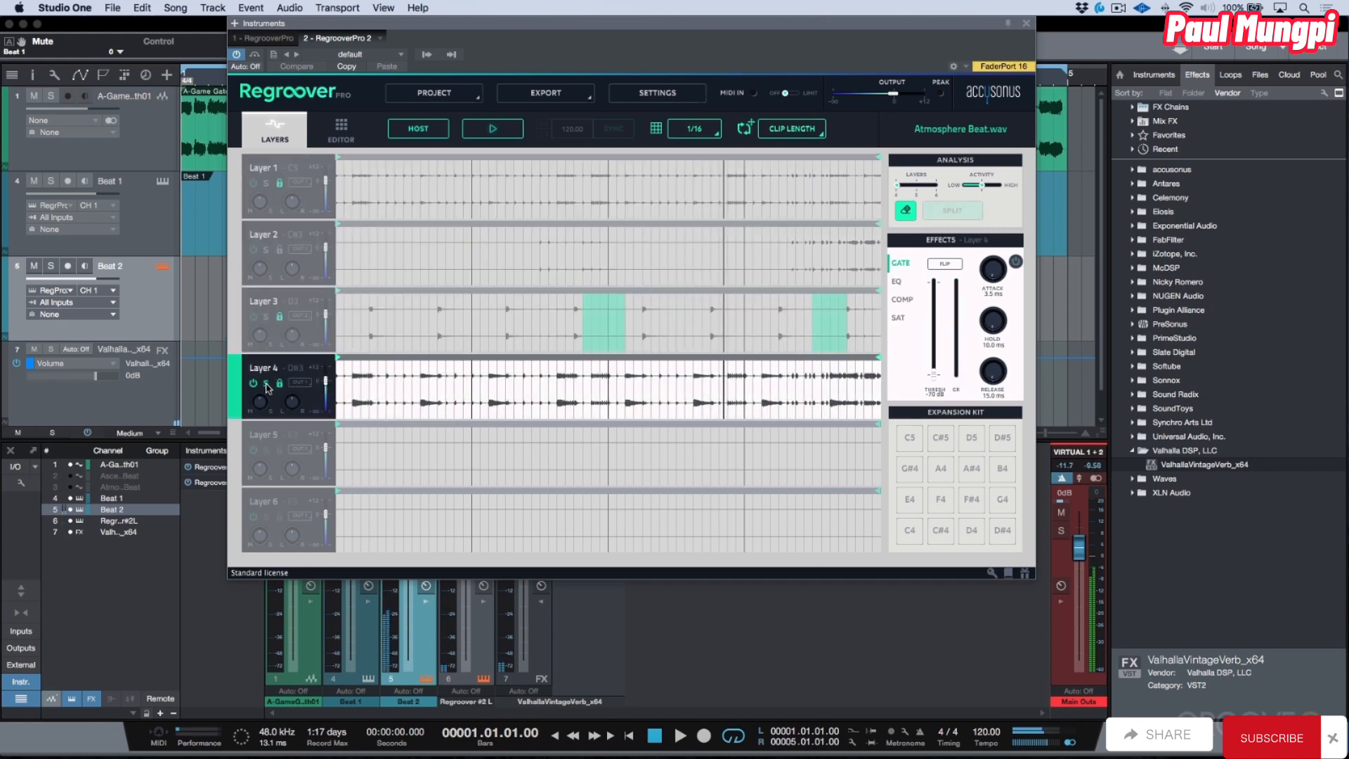
# Enable Layer 4's EQ with a 4 dB high-band boost and lower the layer's gain to -4.9 dB during the preview.
pyautogui.click(896, 281)
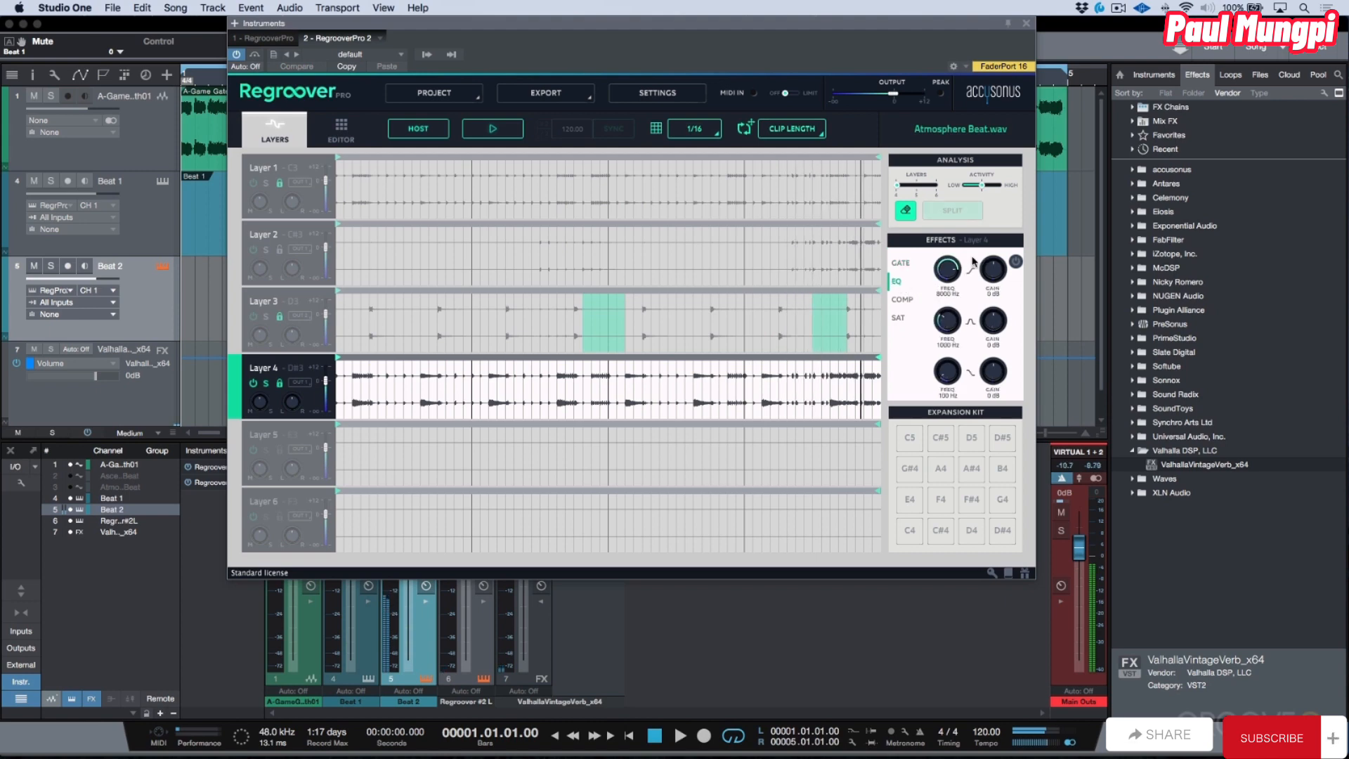
pyautogui.click(1015, 261)
pyautogui.moveTo(993, 269); pyautogui.dragTo(992, 255)
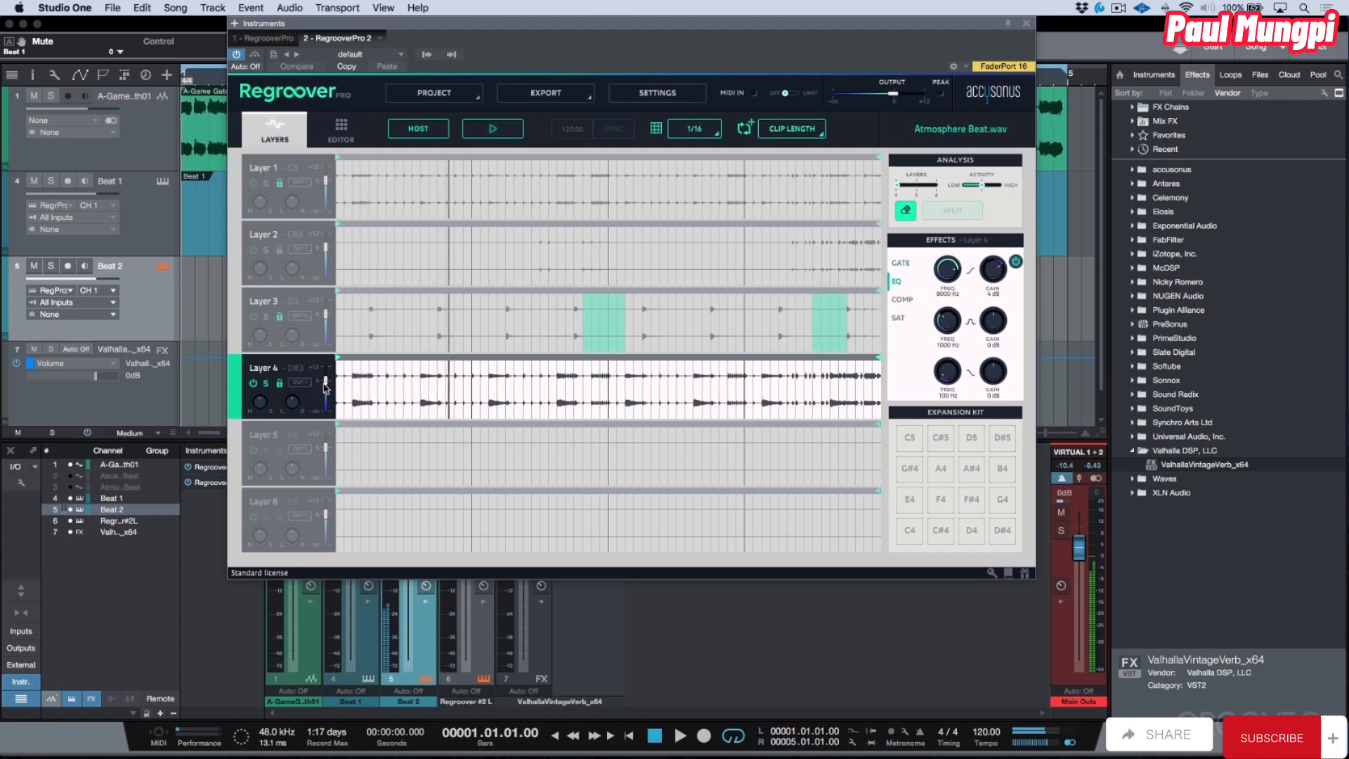
pyautogui.moveTo(325, 385); pyautogui.dragTo(329, 390)
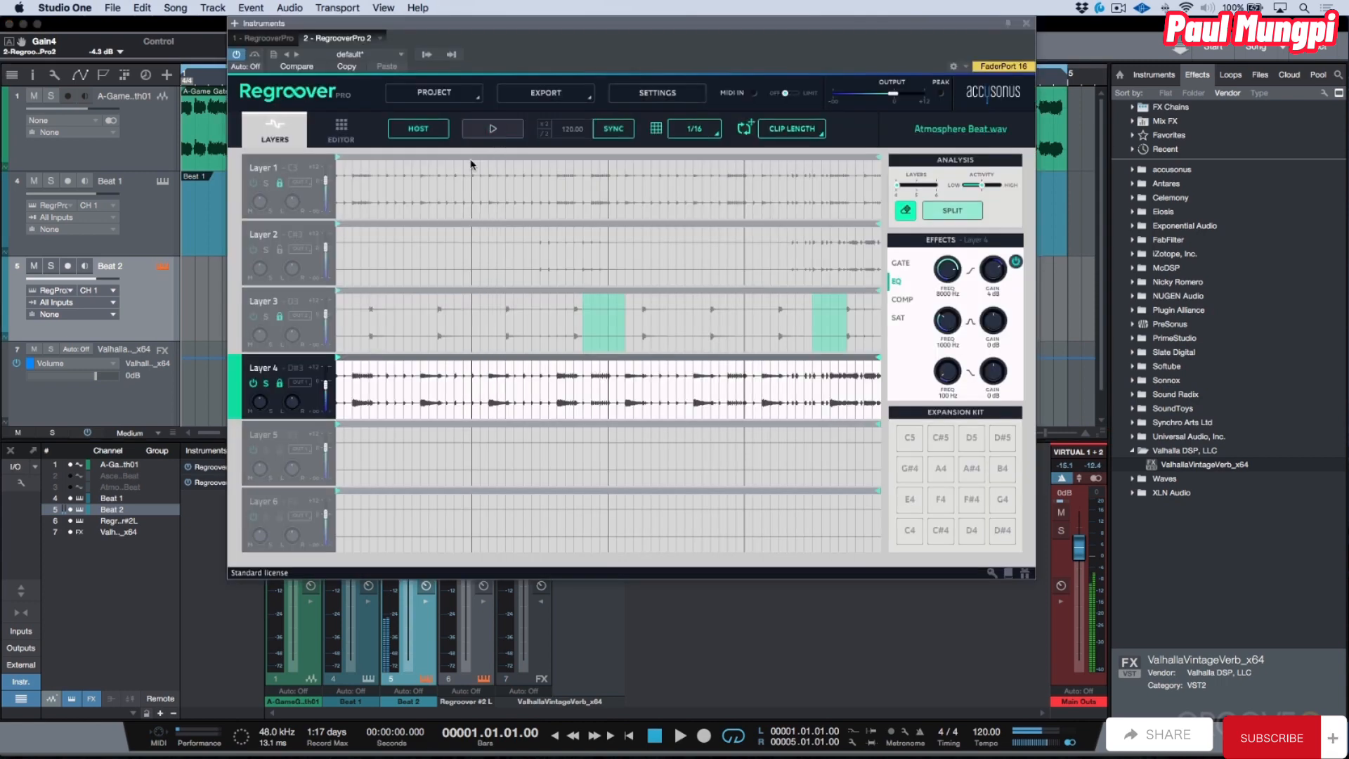
pyautogui.click(493, 128)
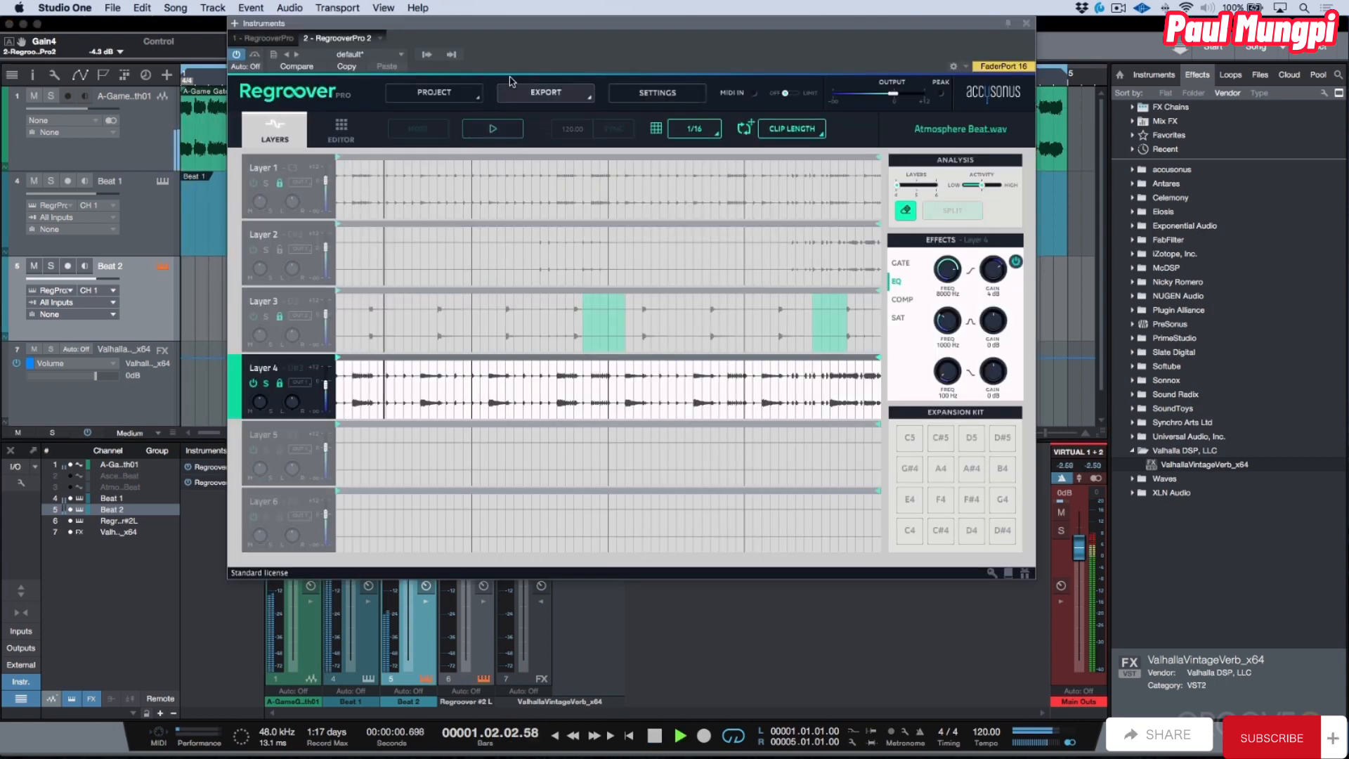
# Close Beat 2's plug-in window during song playback and open the layers view of Beat 1's Regroover Pro.
pyautogui.click(1026, 24)
pyautogui.click(168, 205)
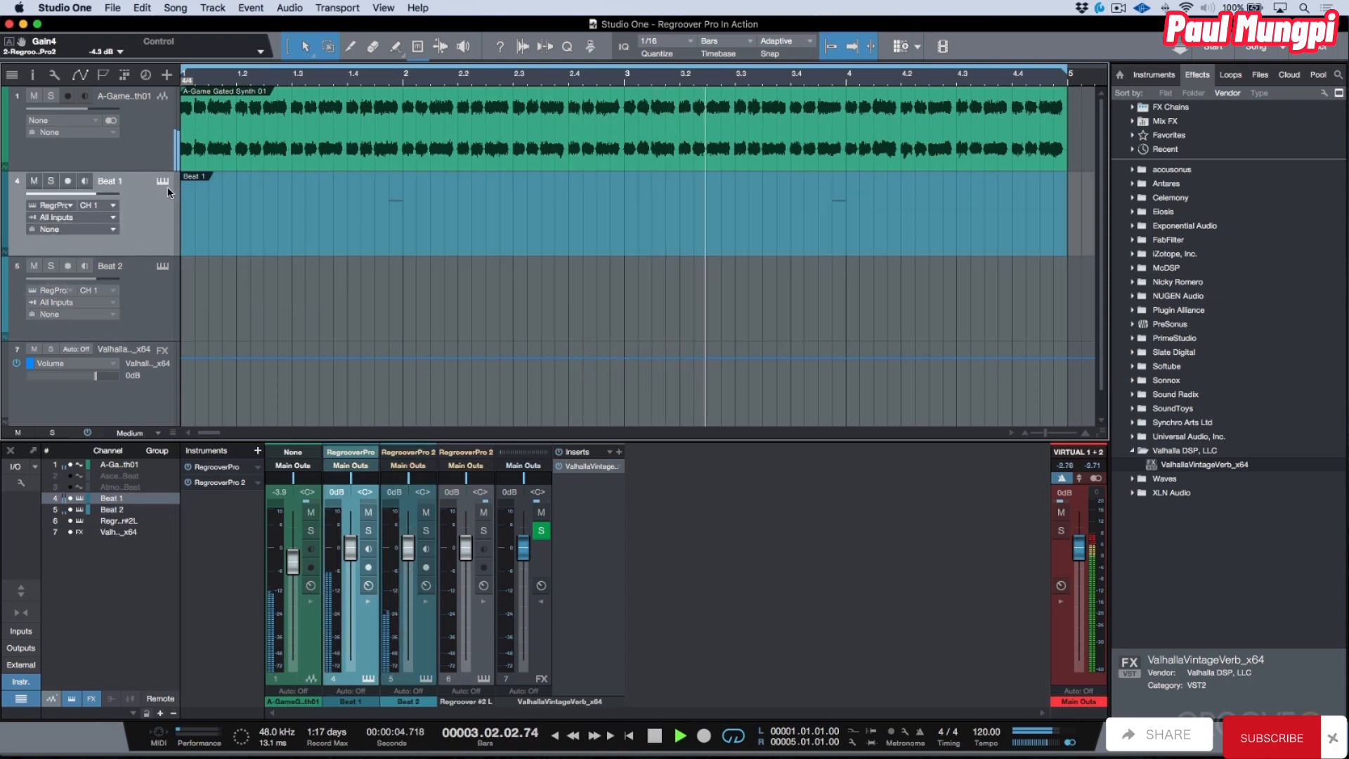
pyautogui.click(162, 181)
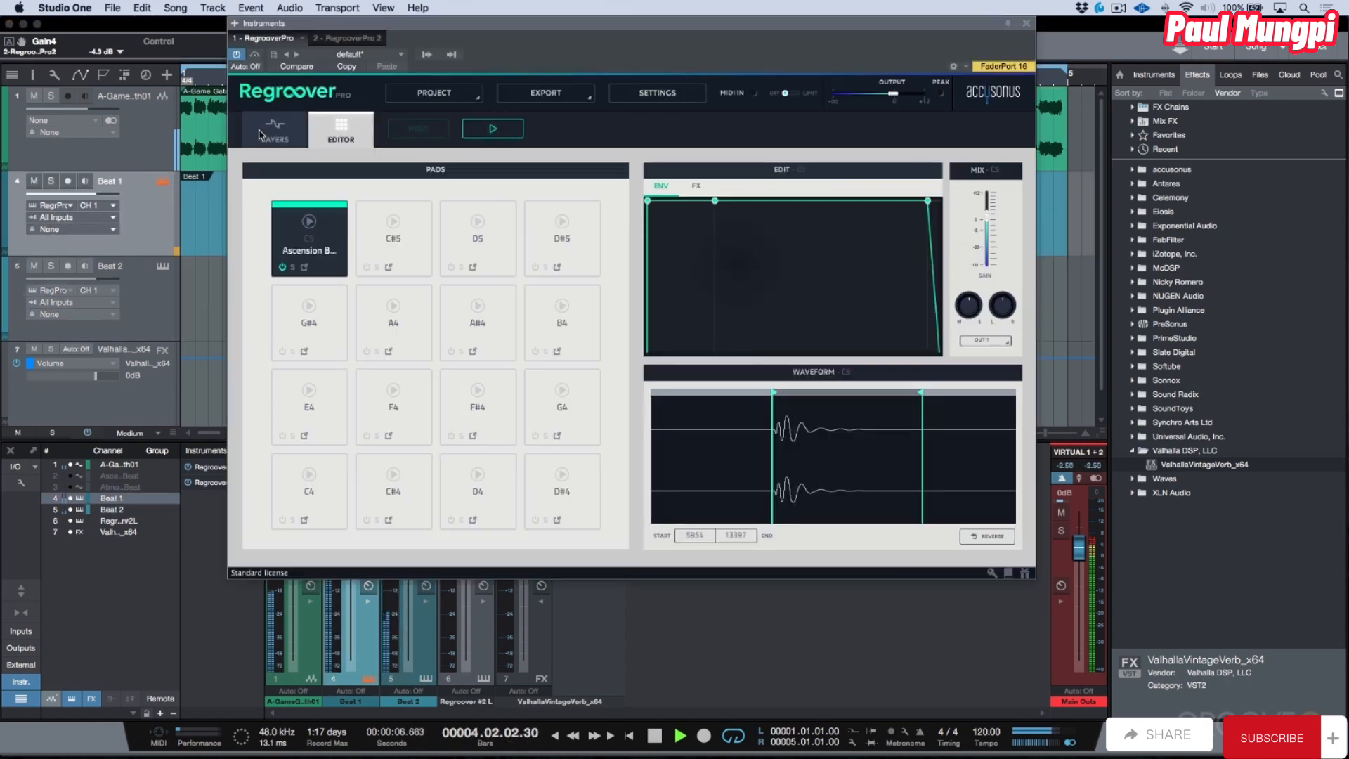
pyautogui.click(276, 129)
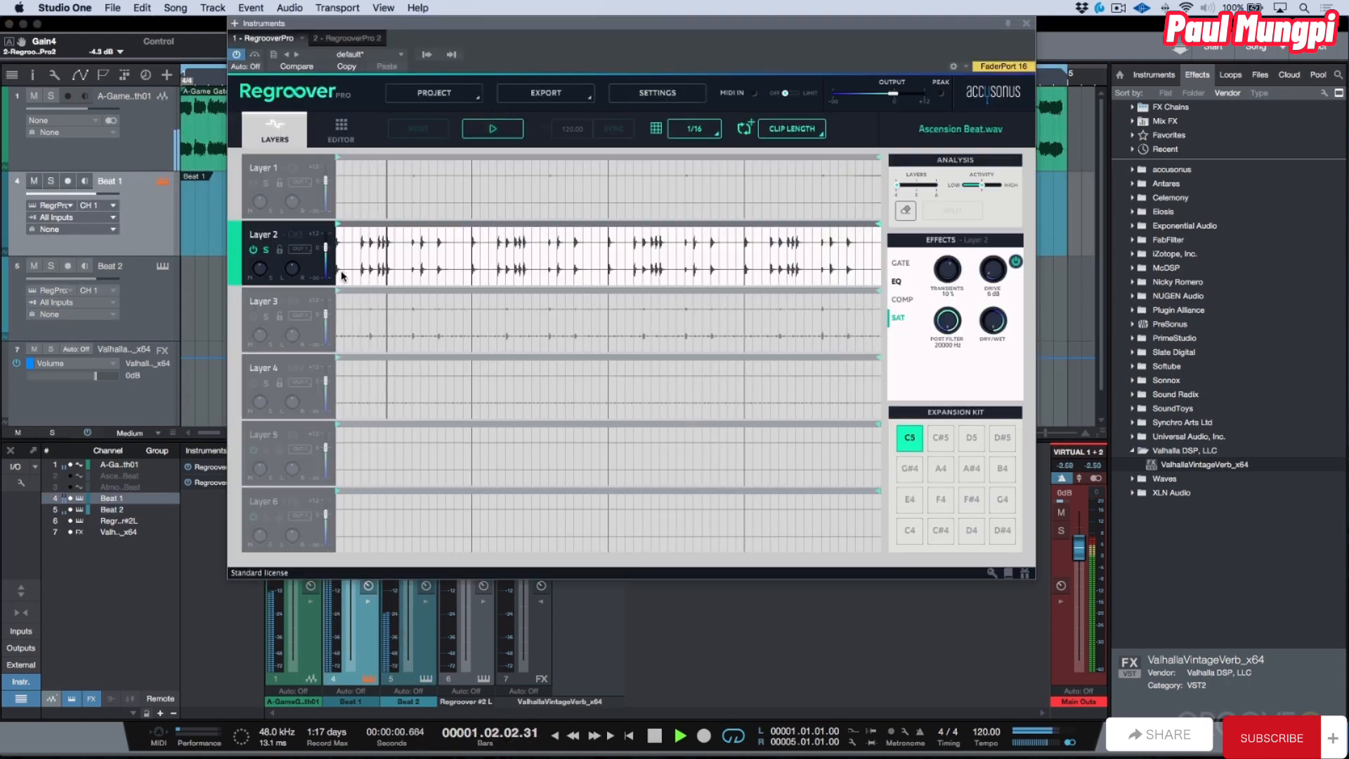
# Compare Layer 2 of the Ascension beat soloed and with the other layers, leave its solo off, and stop playback.
pyautogui.click(267, 250)
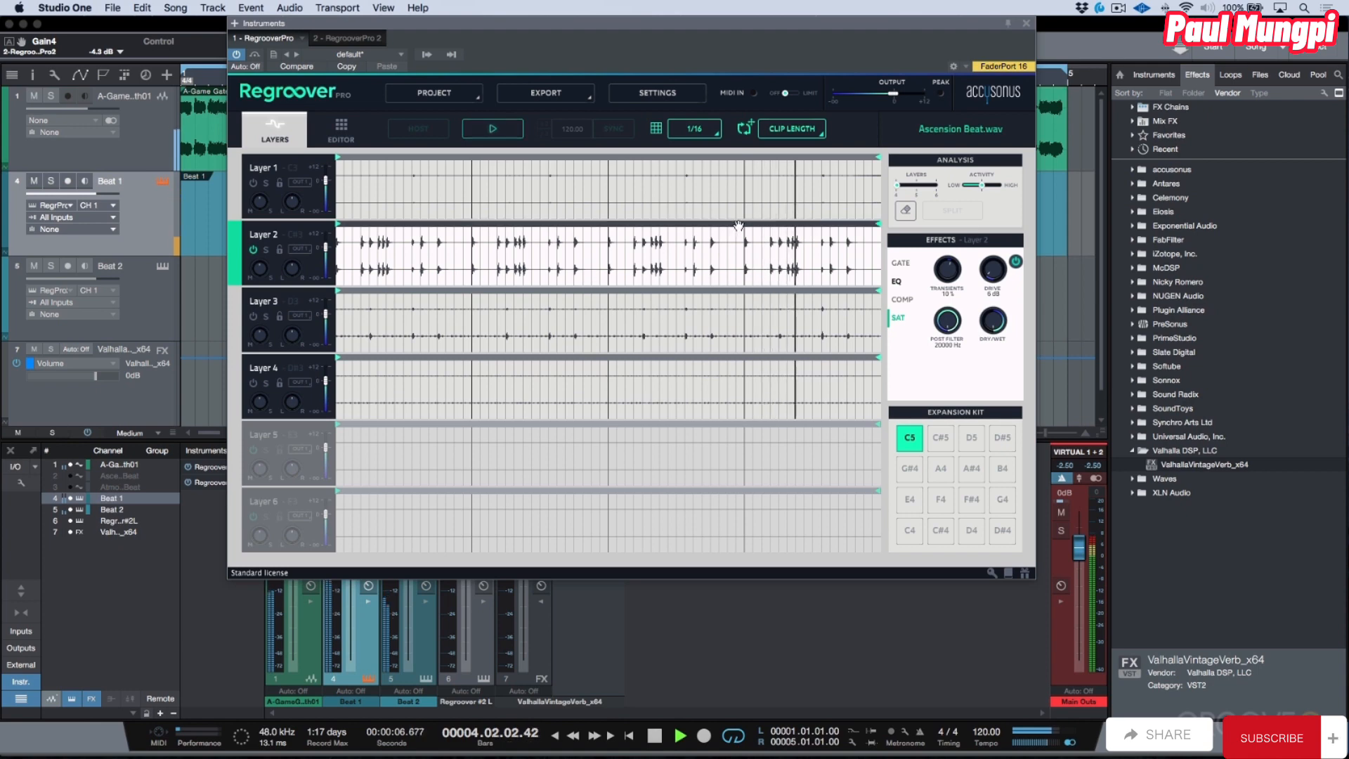
pyautogui.click(267, 250)
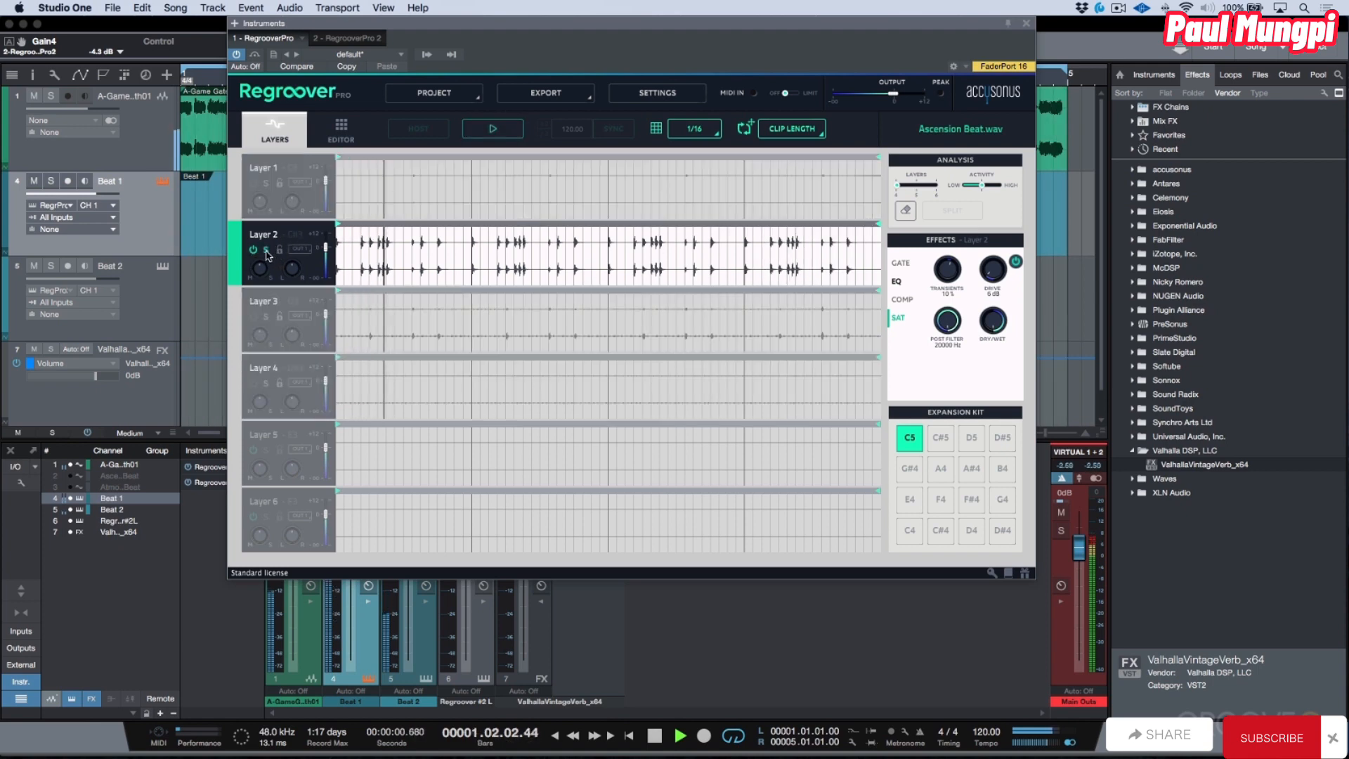
pyautogui.click(267, 250)
pyautogui.press('space')
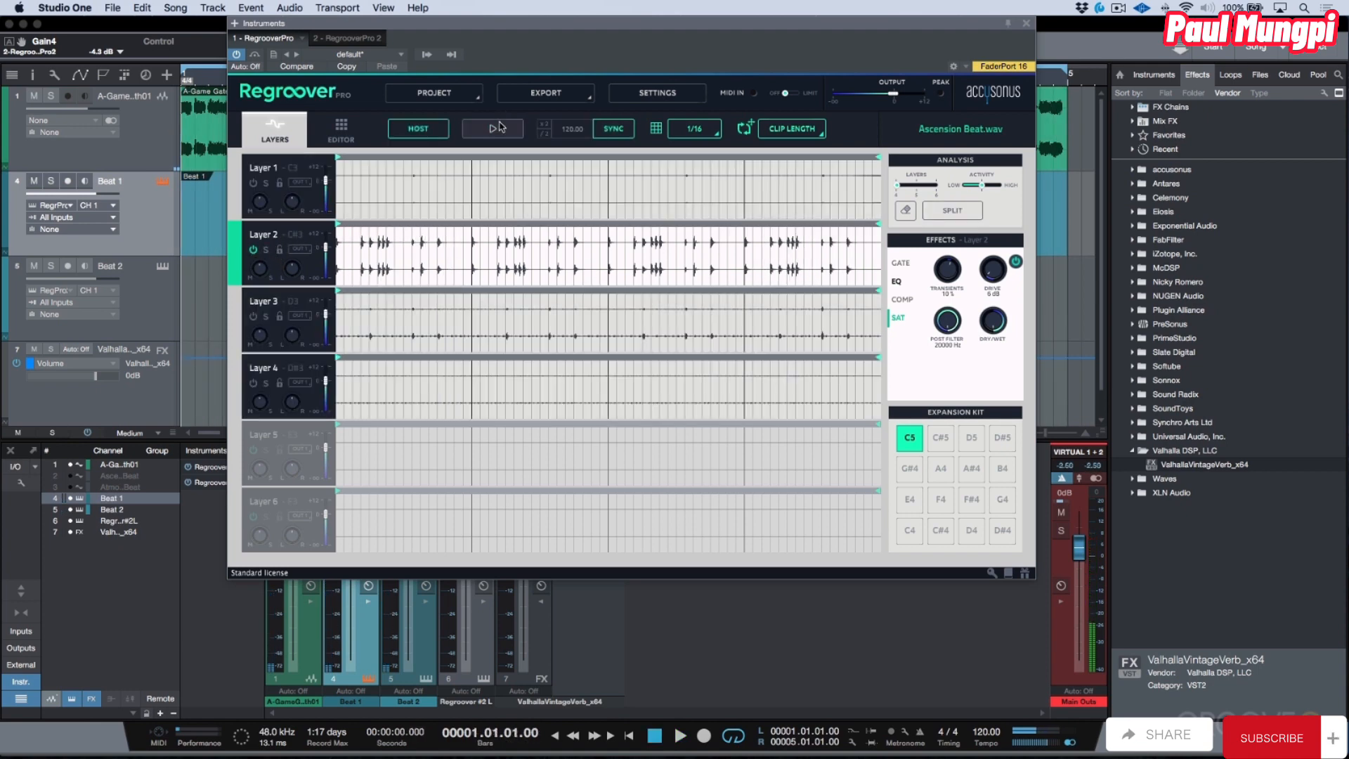
# Preview the Ascension beat and set Layer 2's low EQ band to 4 dB at 72 Hz, comparing with the EQ bypassed.
pyautogui.click(499, 128)
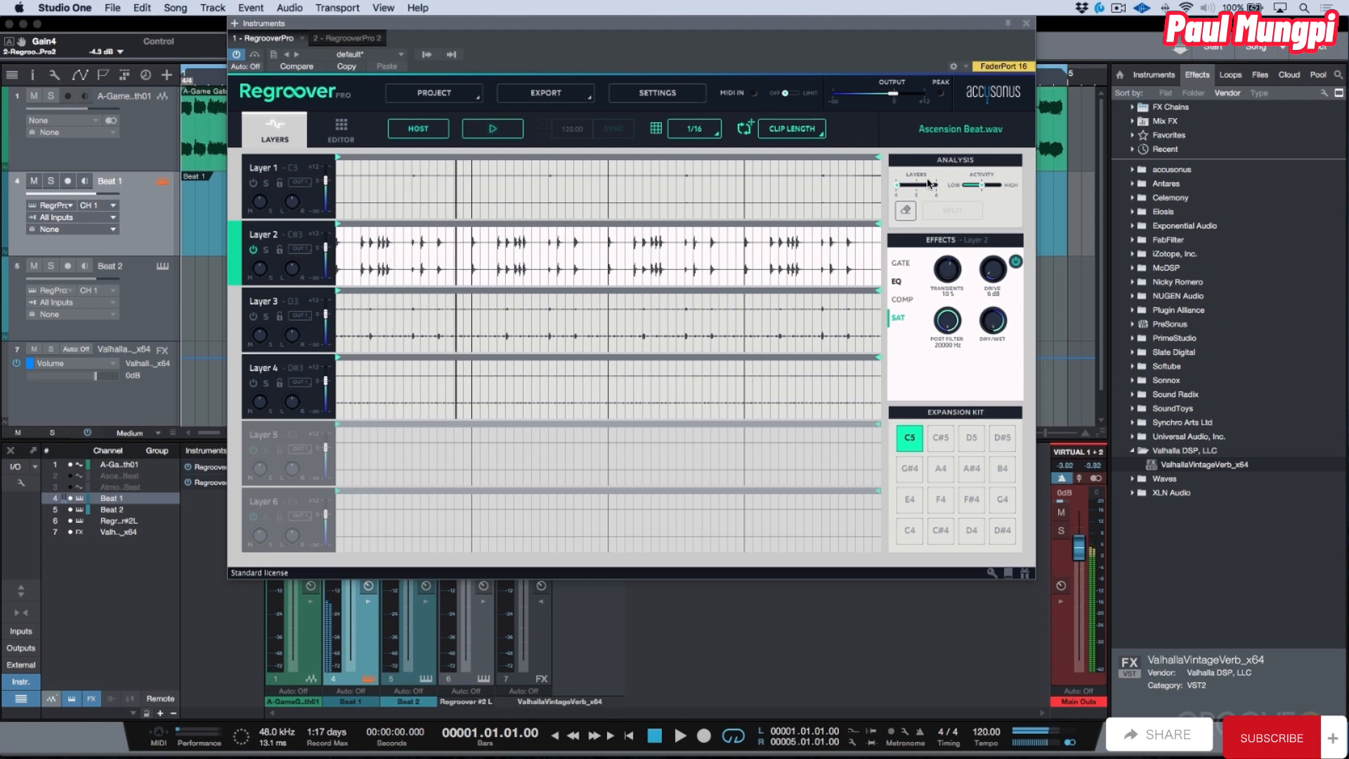
pyautogui.click(896, 282)
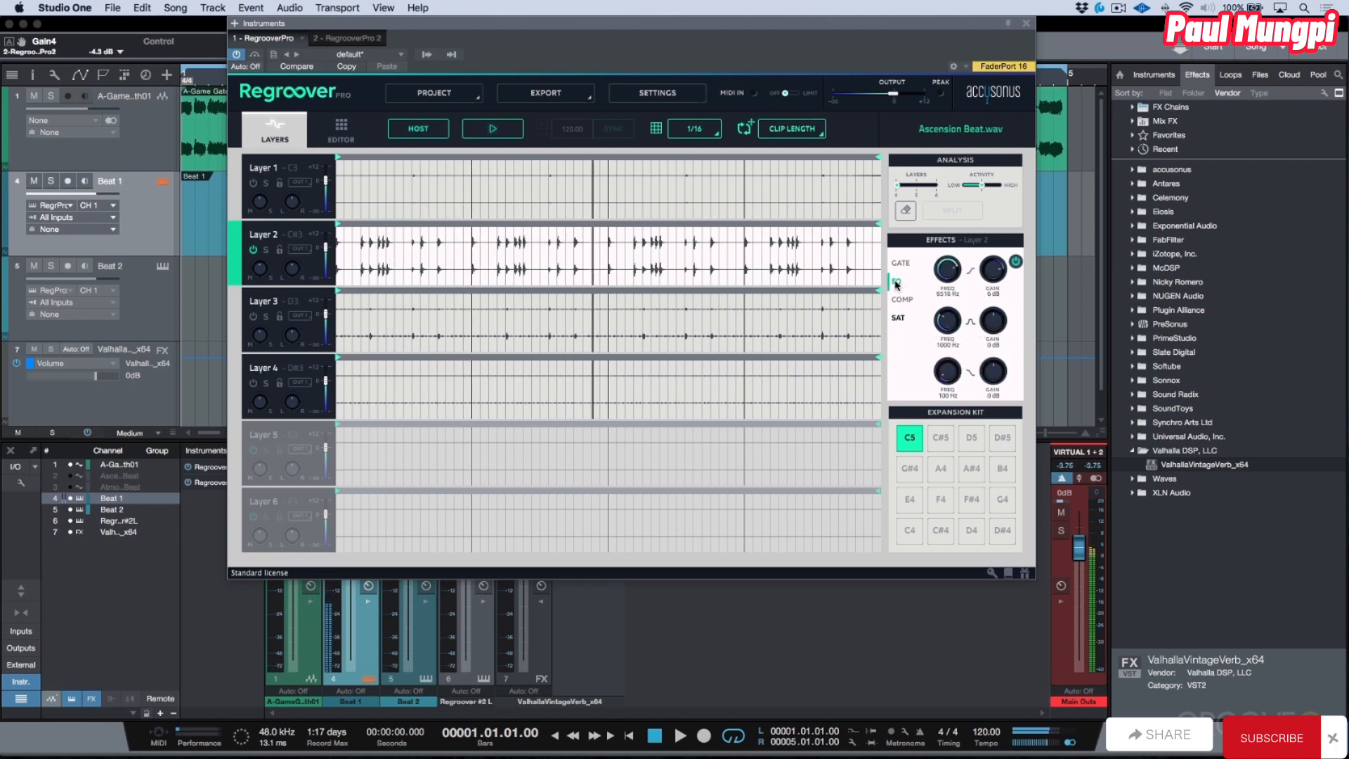
pyautogui.moveTo(948, 363)
pyautogui.mouseDown()
pyautogui.moveTo(1001, 356)
pyautogui.moveTo(948, 380)
pyautogui.mouseUp()
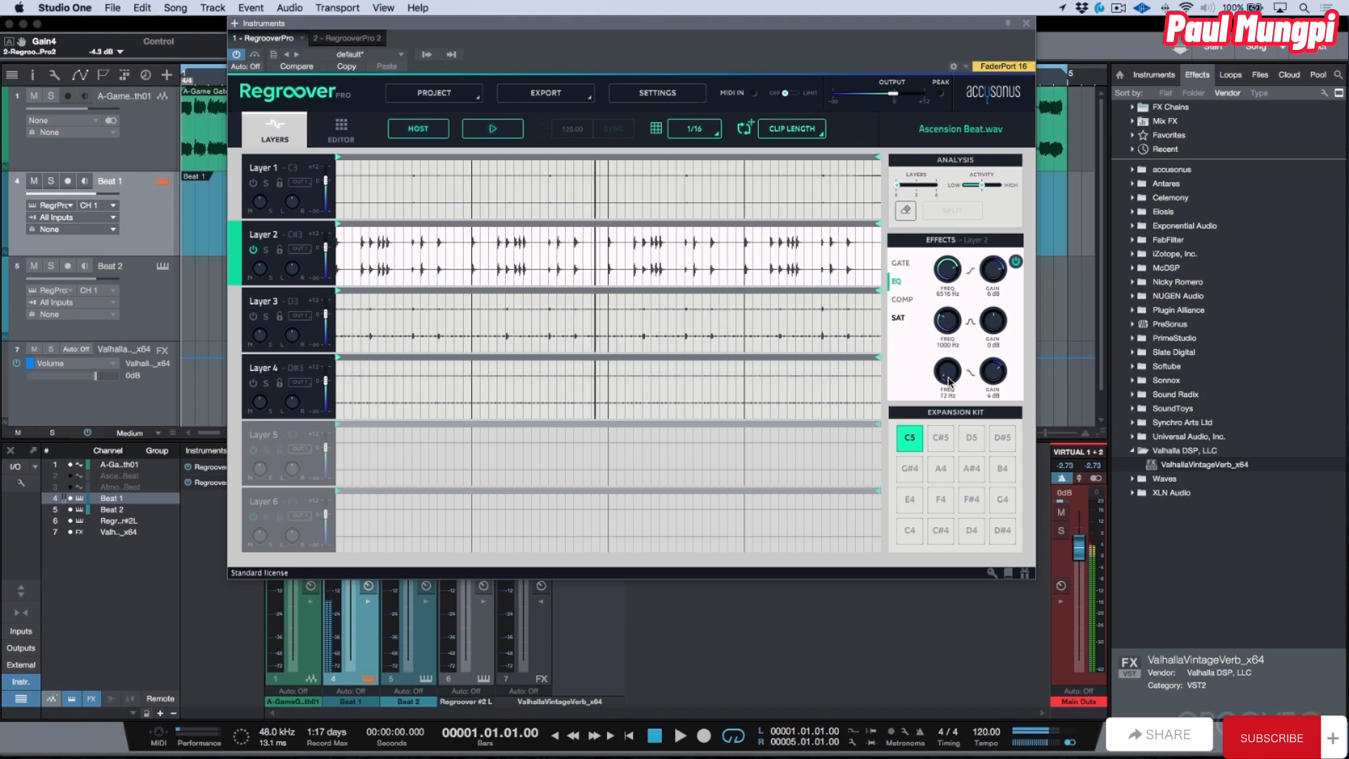
pyautogui.click(1016, 263)
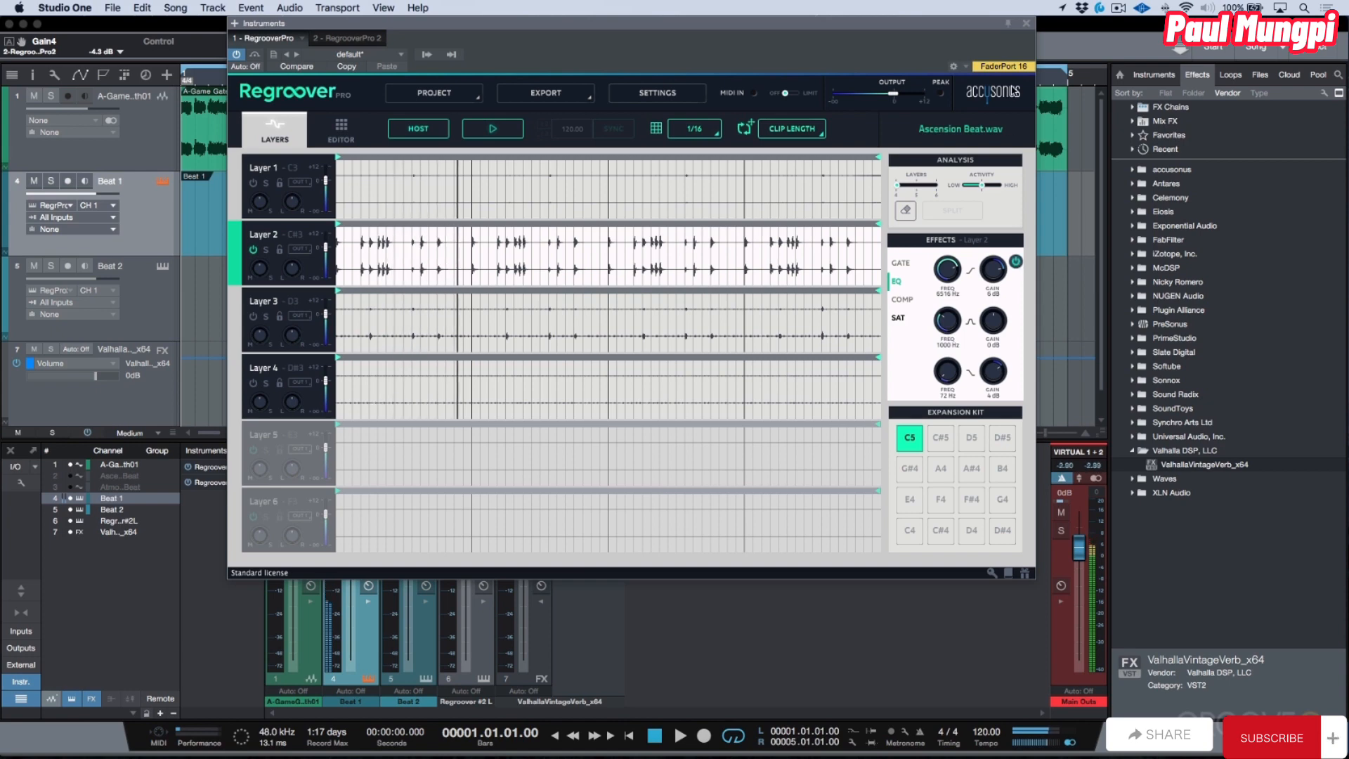
# Play the song to hear the adjusted beats together, close Beat 1's plug-in window, and stop playback.
pyautogui.click(1024, 24)
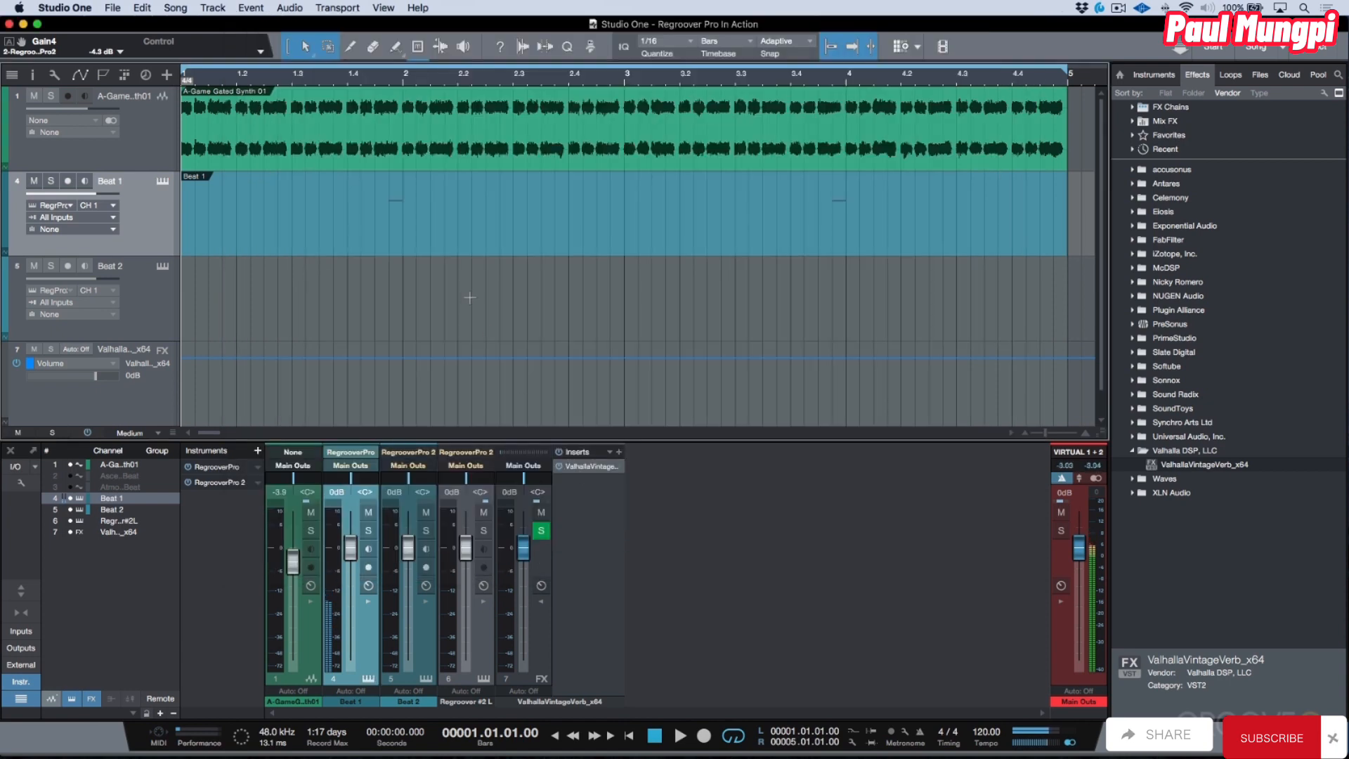
pyautogui.click(162, 181)
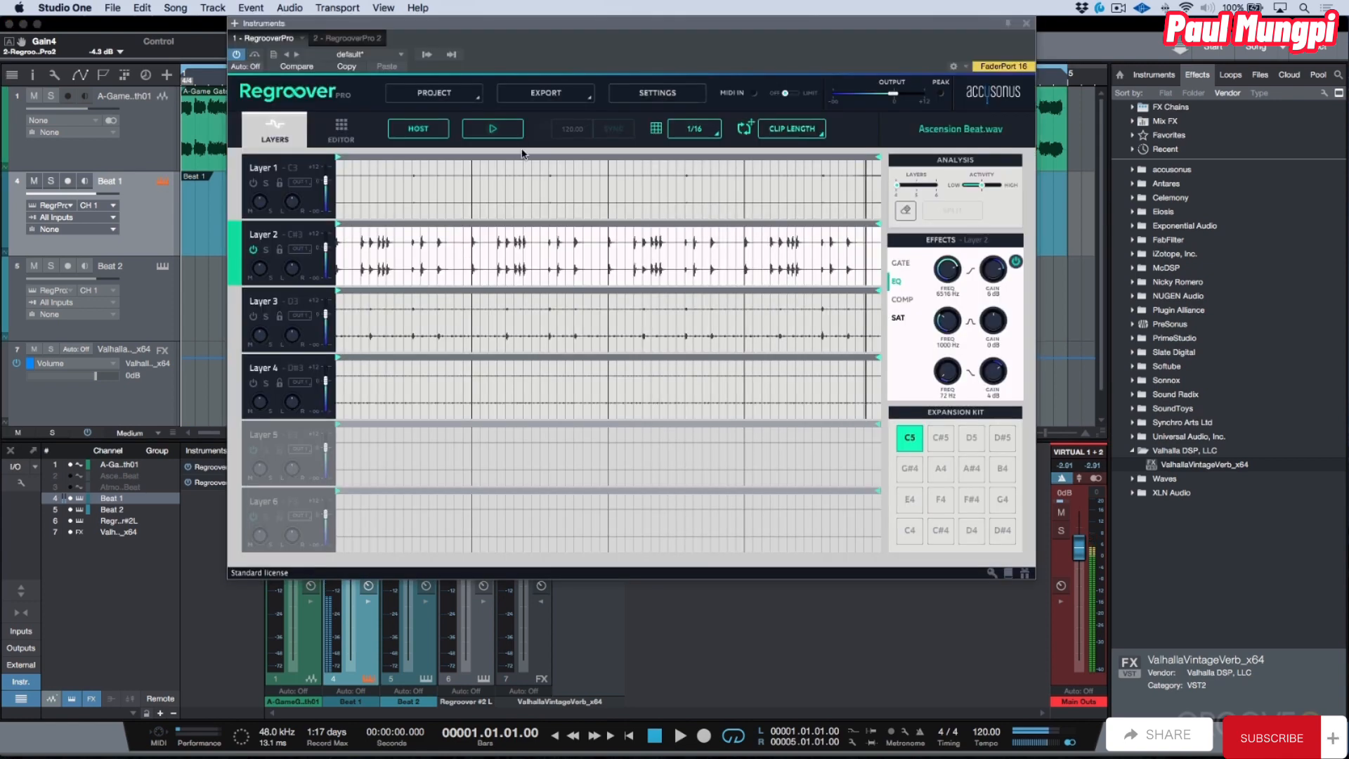
pyautogui.press('space')
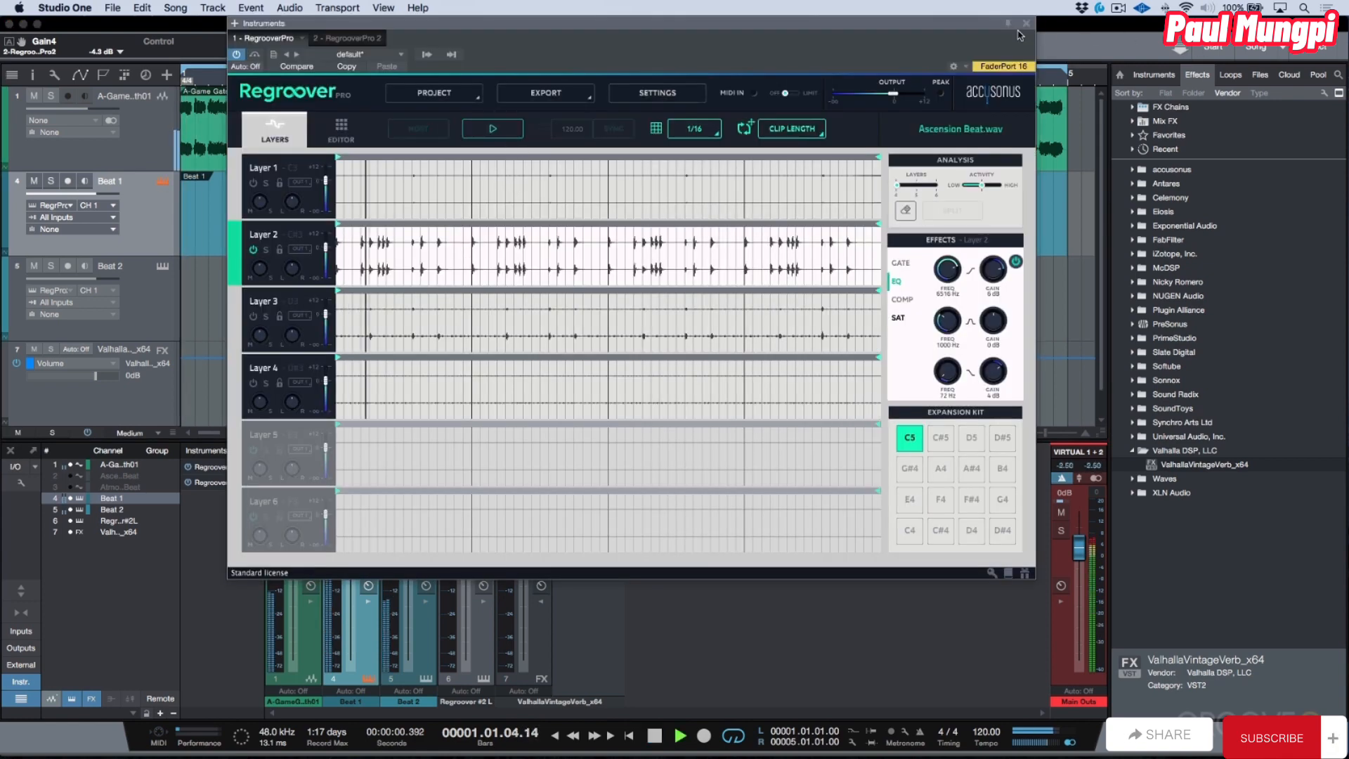
pyautogui.click(1026, 24)
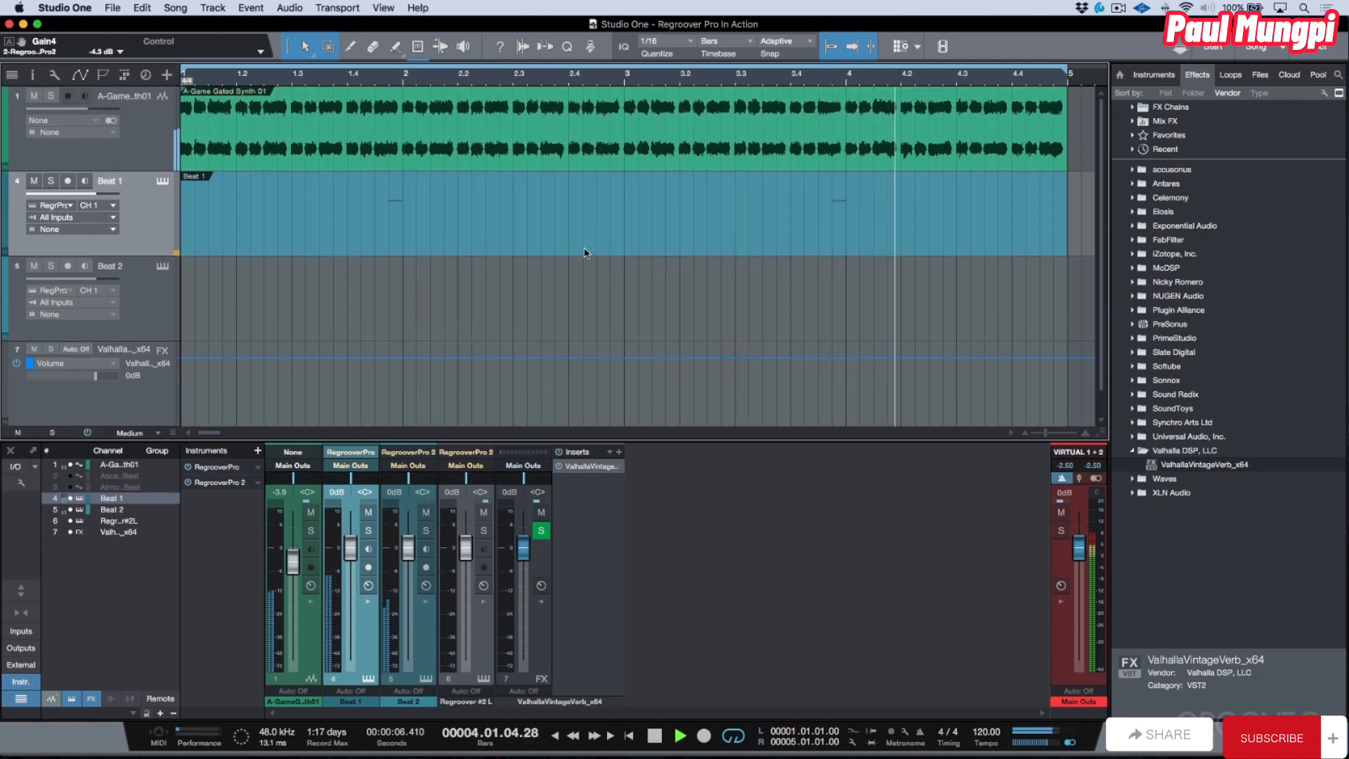
pyautogui.press('space')
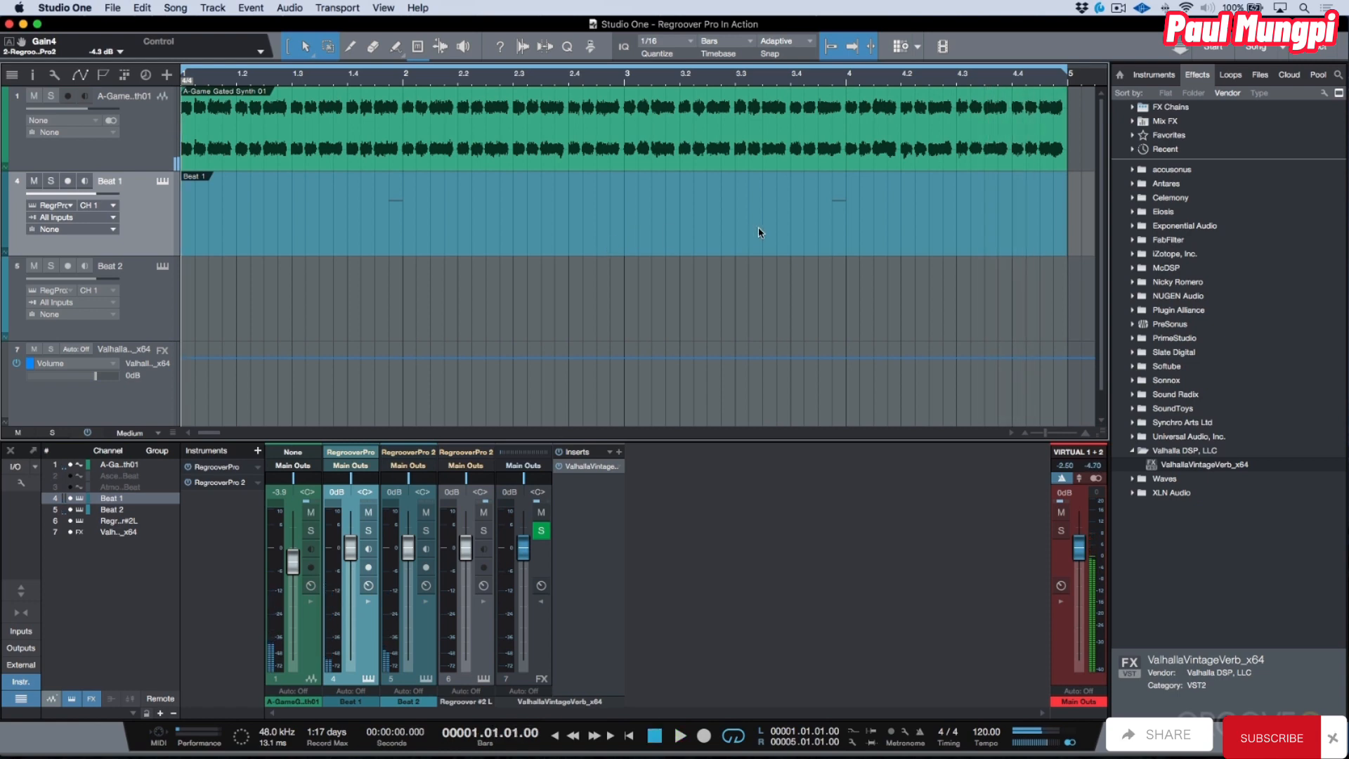
# Reopen Beat 1's Regroover Pro, preview the Ascension beat by itself, and stop the preview.
pyautogui.click(163, 183)
pyautogui.click(494, 131)
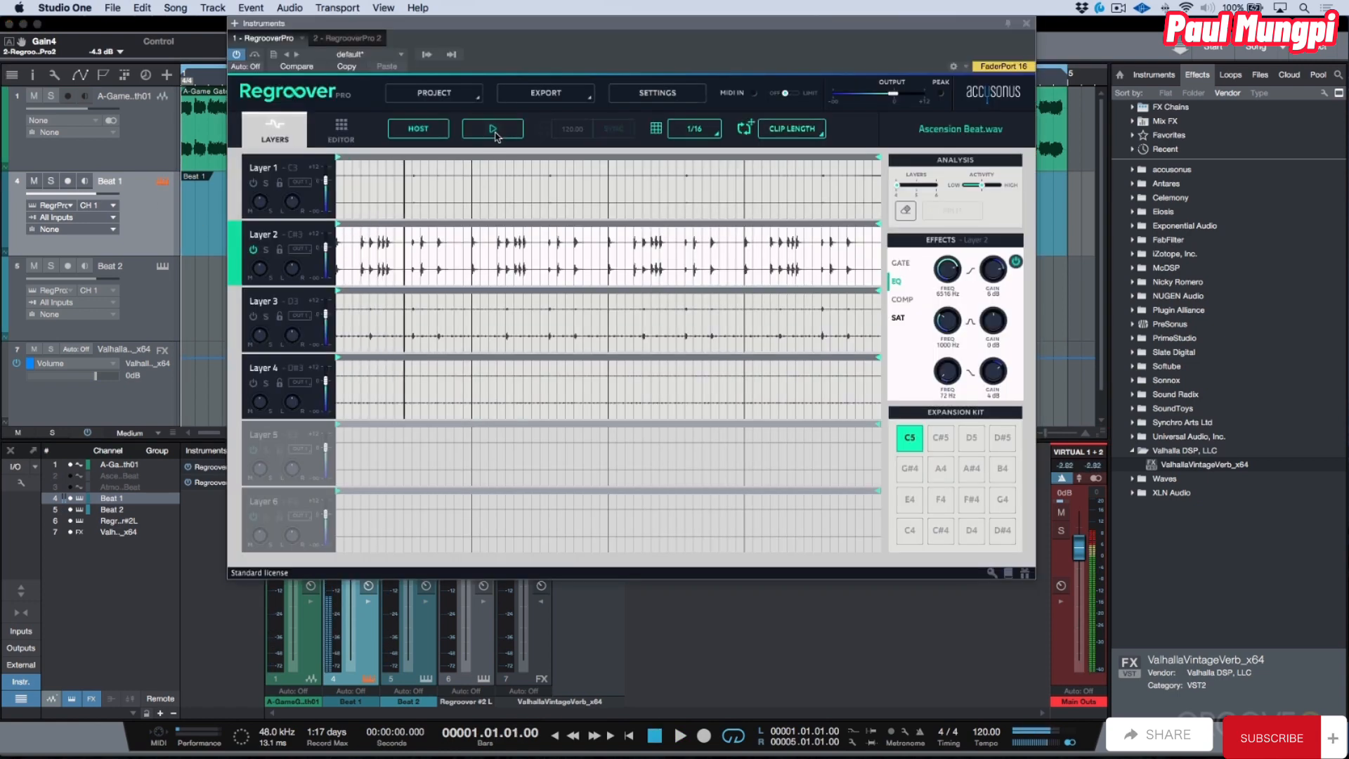
pyautogui.click(491, 130)
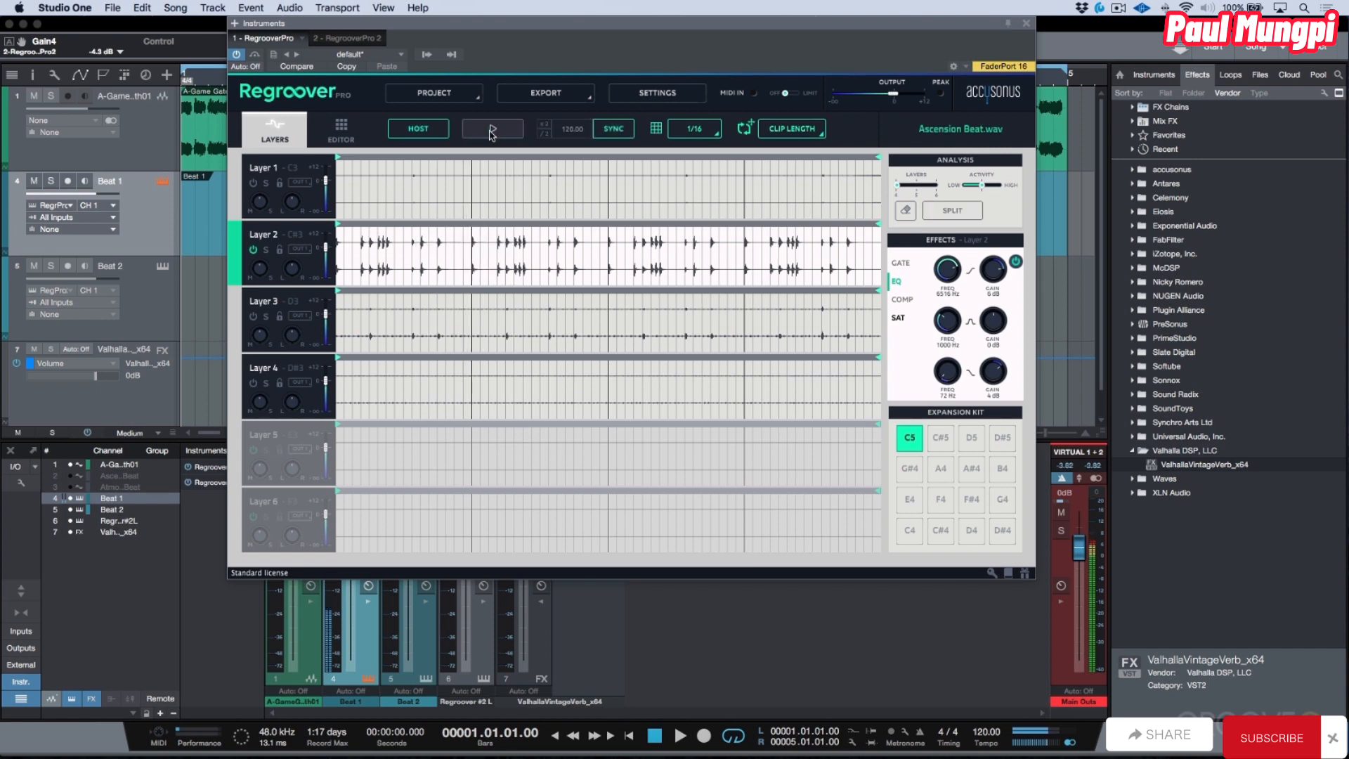
# Switch to the RegrooverPro 2 instance, preview the Atmosphere beat while unsoloing Layer 4, and stop the preview.
pyautogui.click(337, 38)
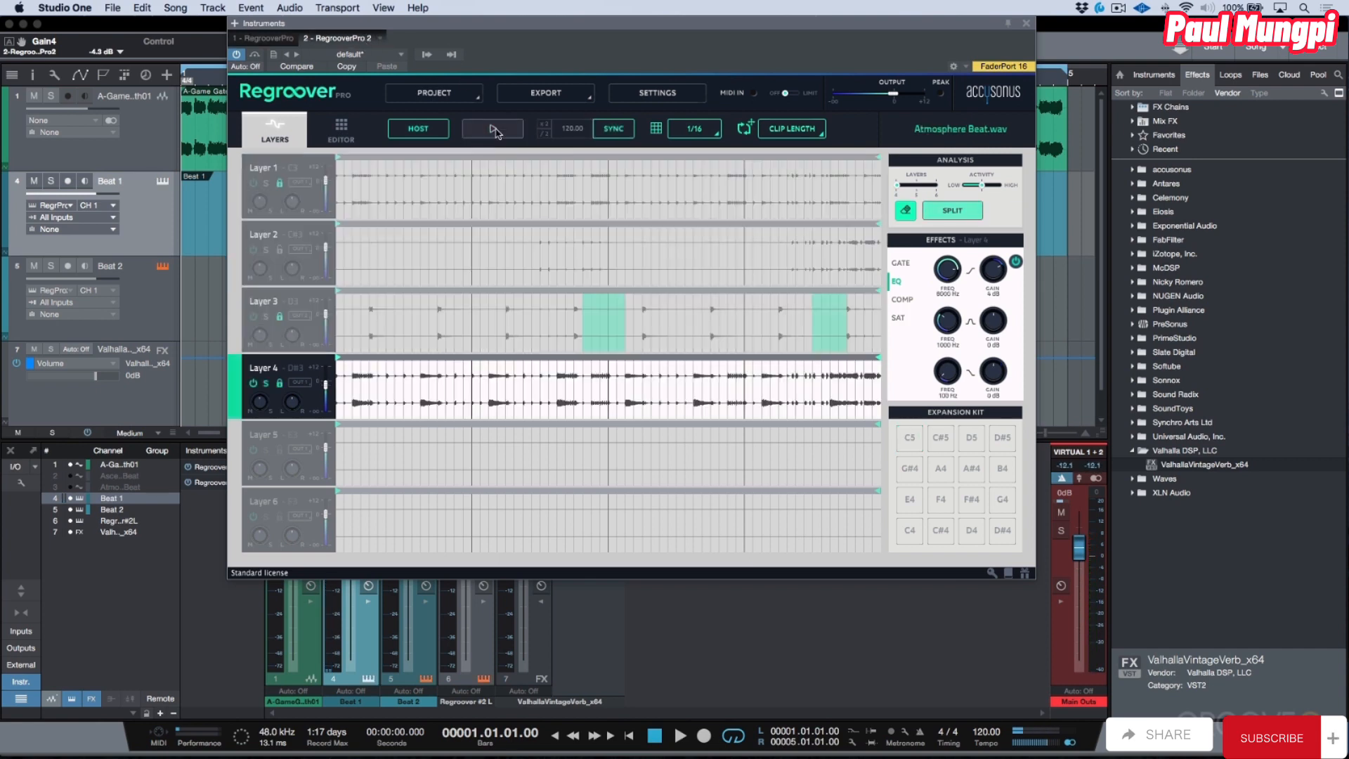
pyautogui.click(492, 129)
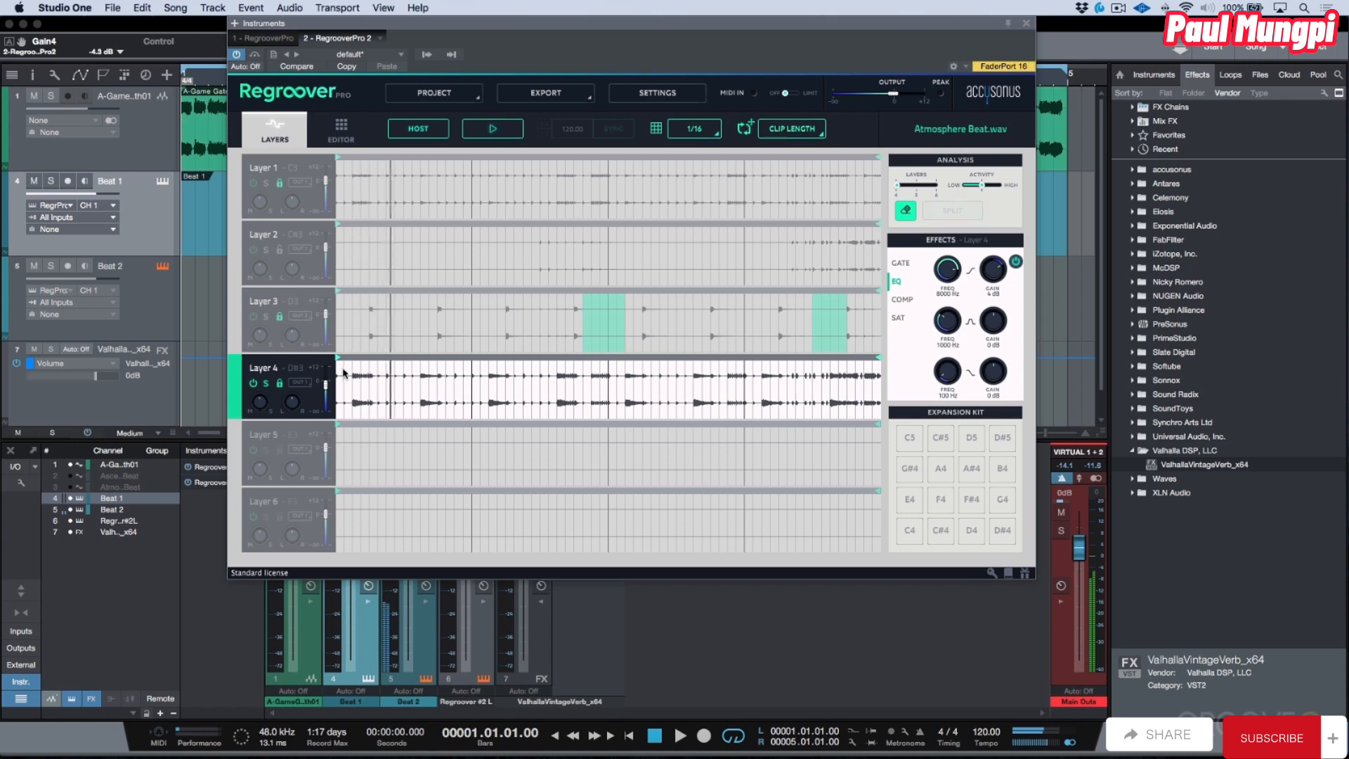
pyautogui.click(255, 383)
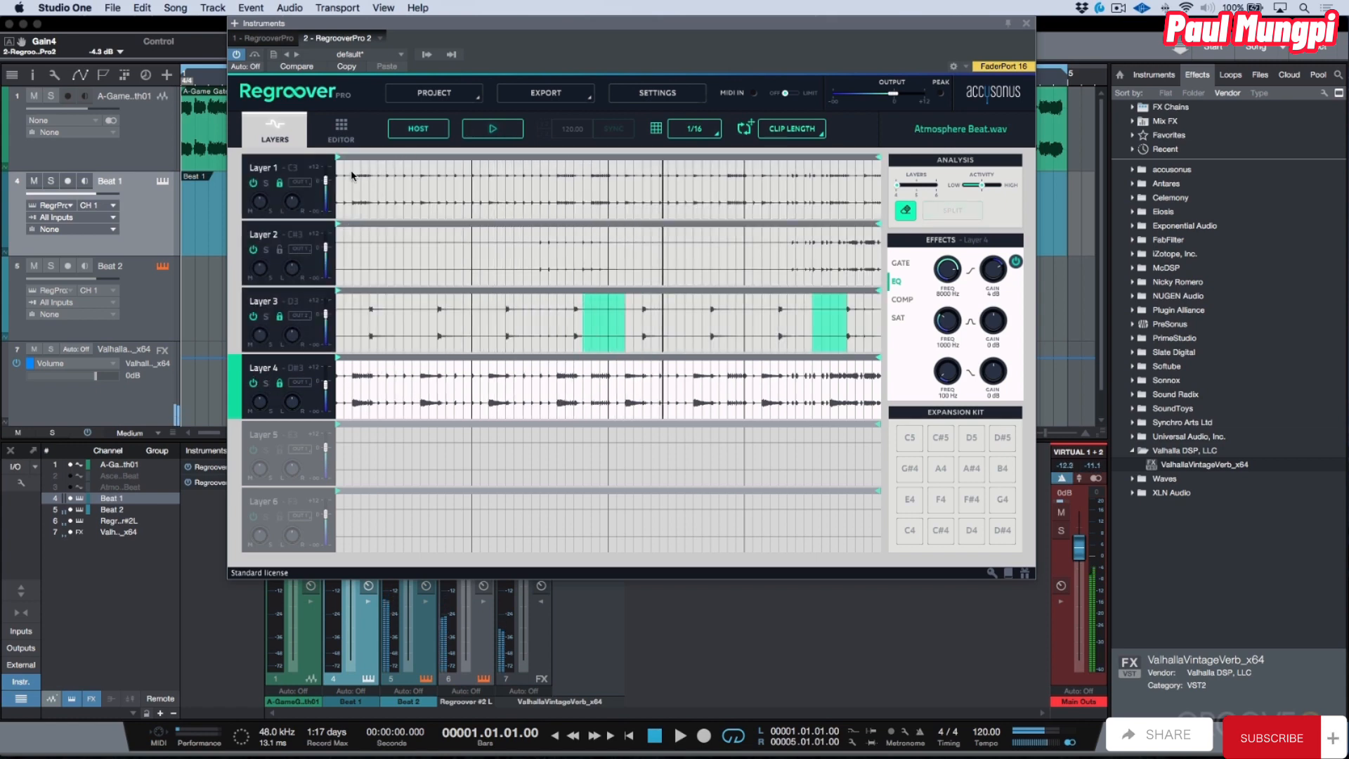
pyautogui.click(478, 133)
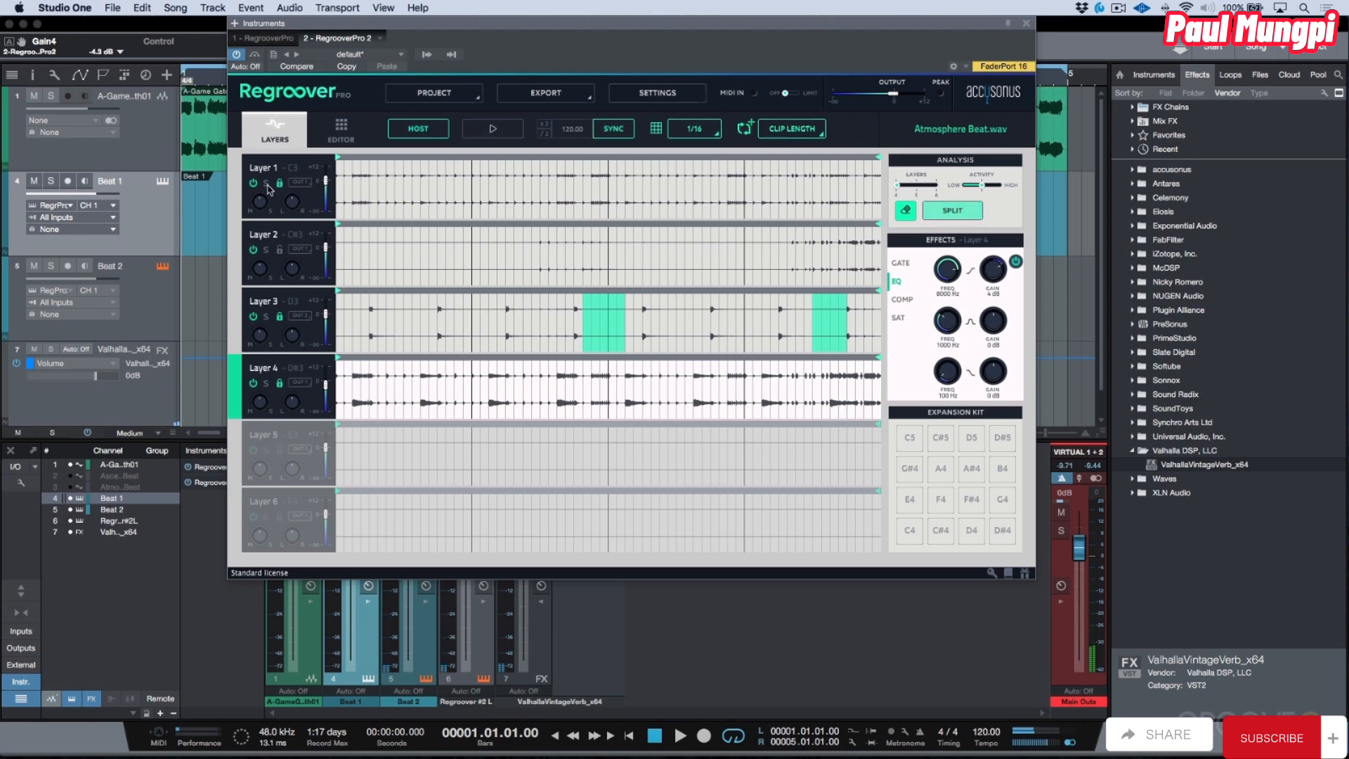
# Audition Layer 1 and Layer 3 of the Atmosphere beat separately, leave Layer 3 soloed, and stop the preview.
pyautogui.click(524, 174)
pyautogui.click(493, 129)
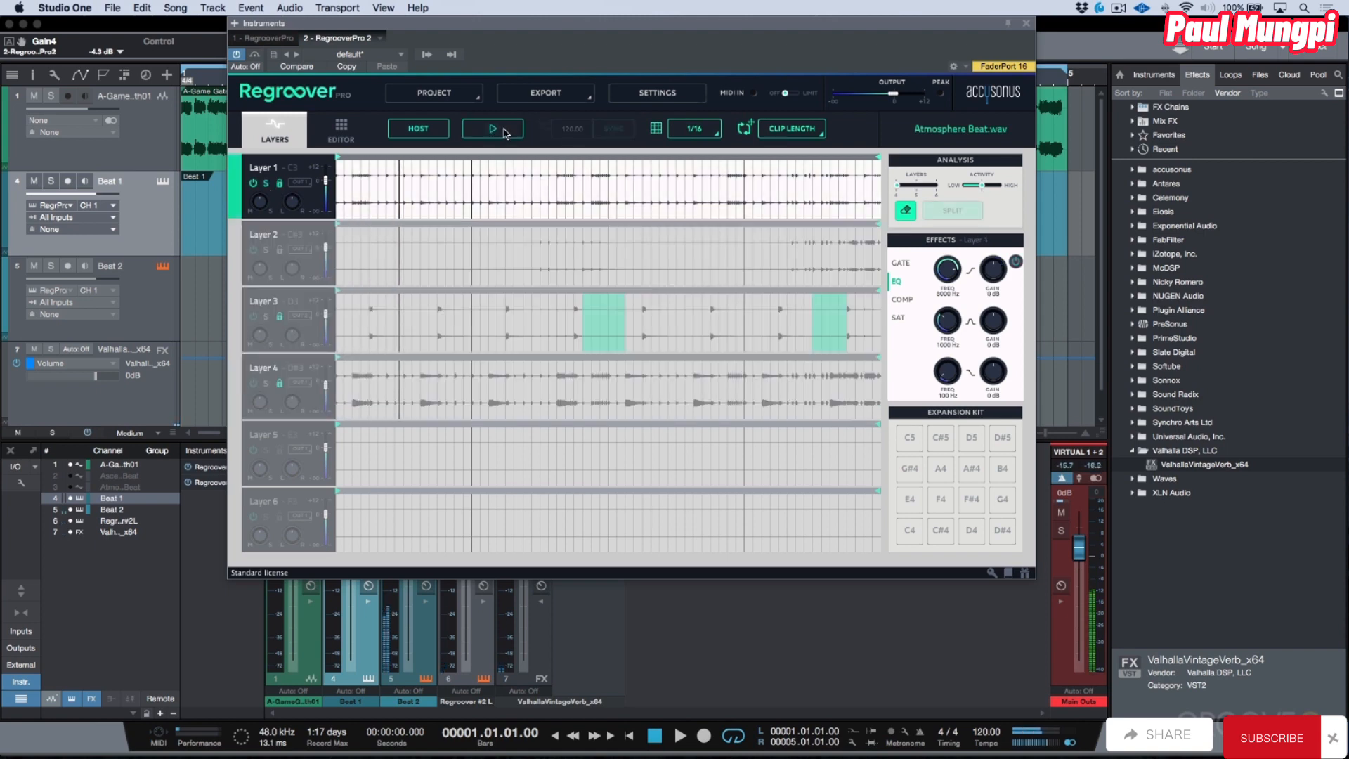
pyautogui.click(266, 184)
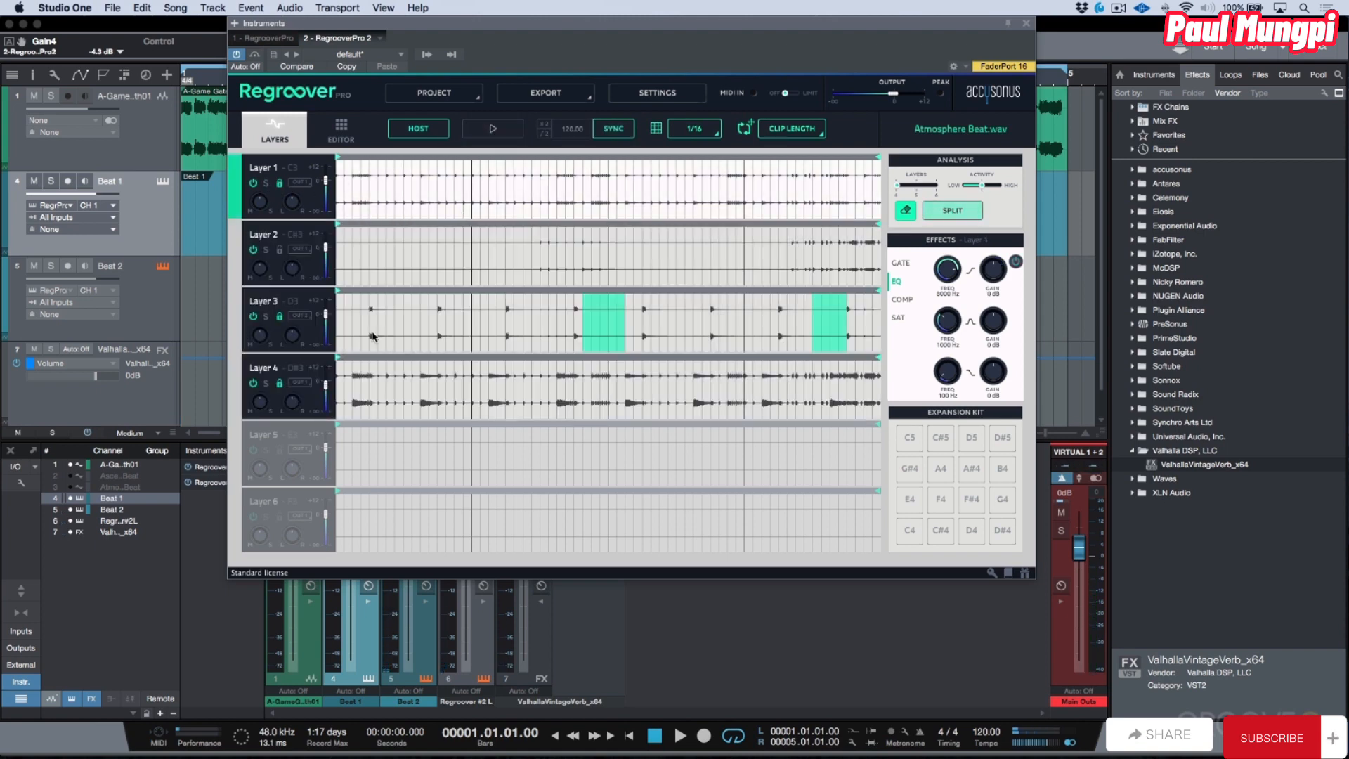
pyautogui.click(266, 317)
pyautogui.click(492, 128)
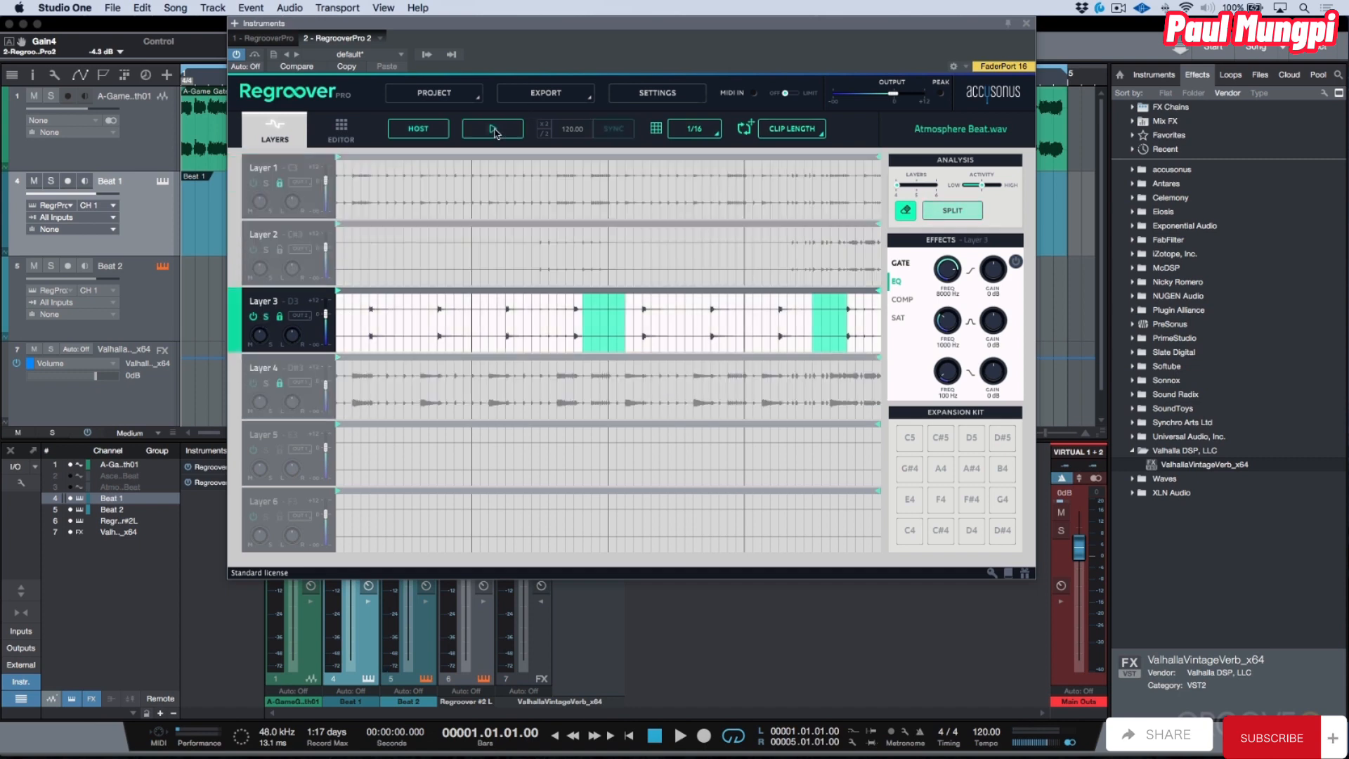
pyautogui.click(492, 128)
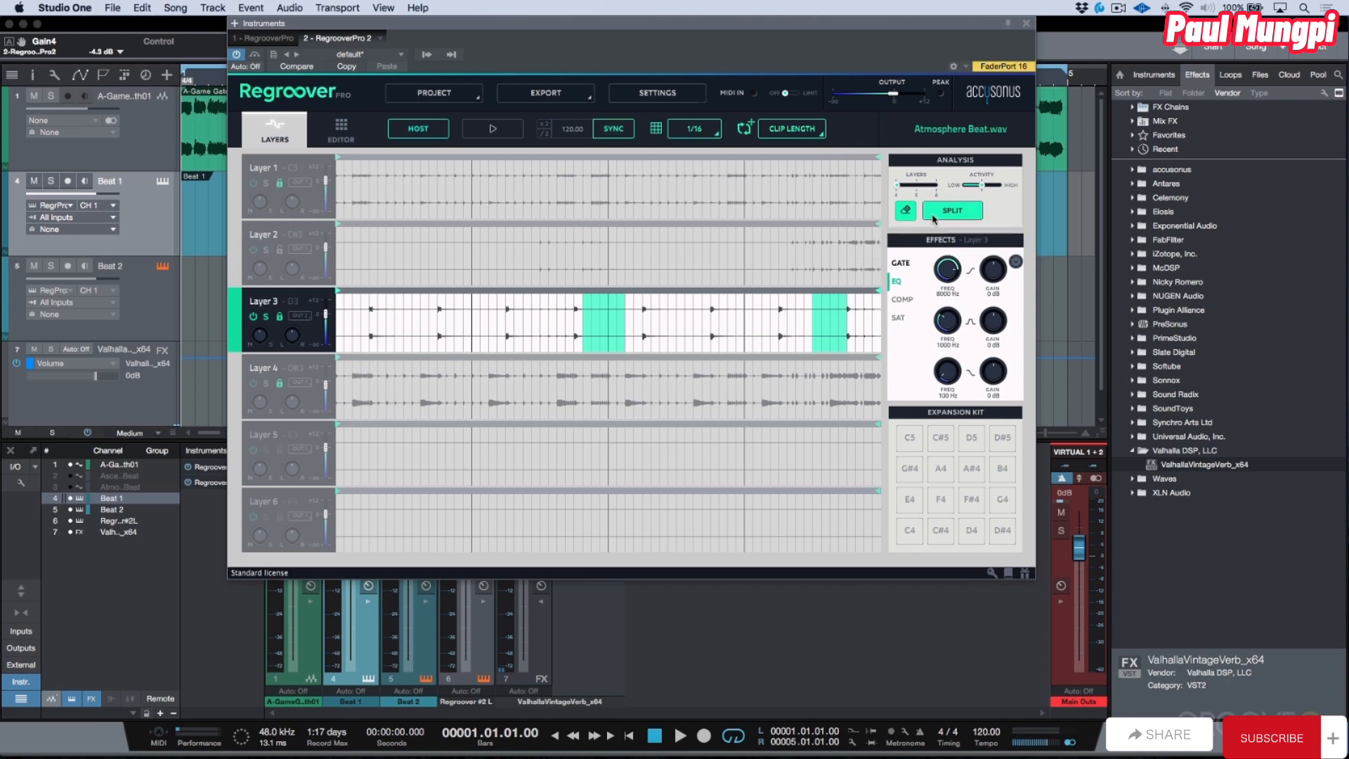
# Turn off the analysis region marking, select the first hit of Layer 3, and load it onto expansion kit pad C5.
pyautogui.click(906, 212)
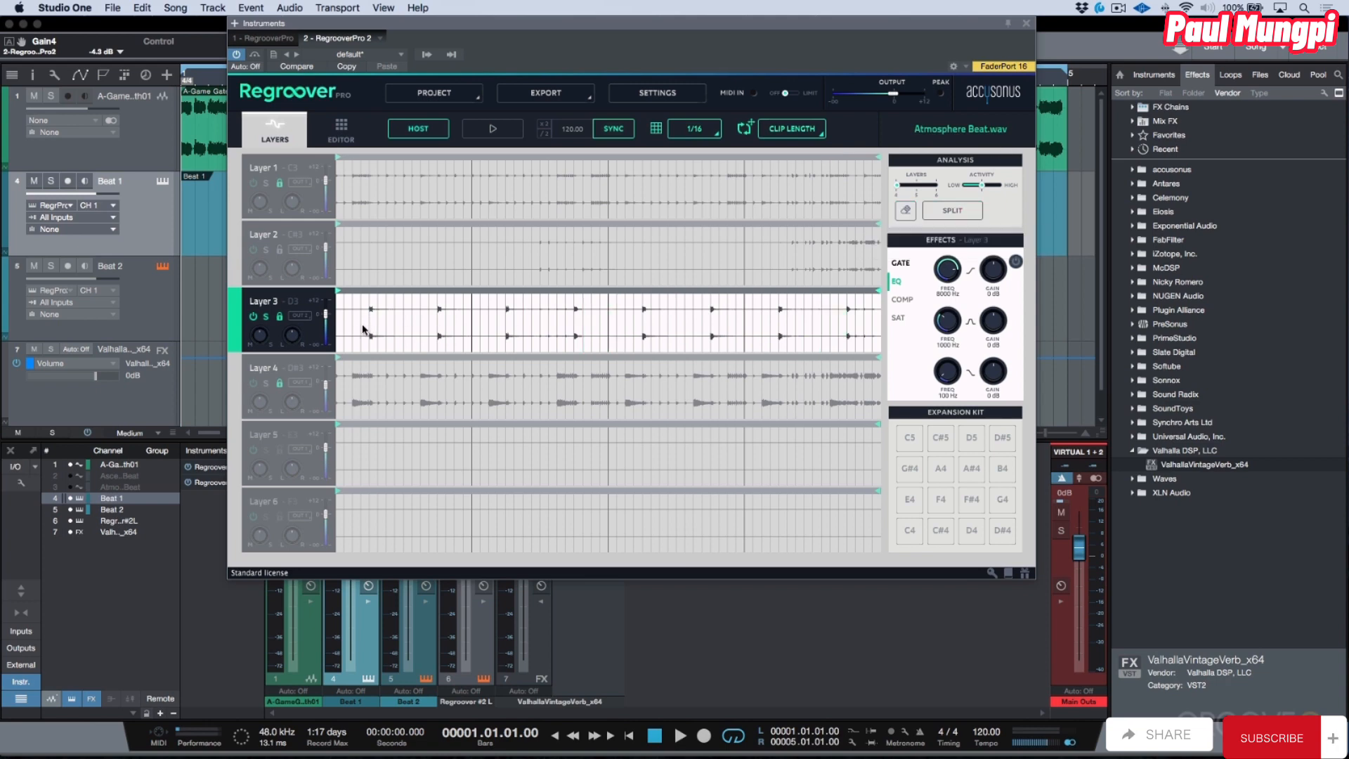
pyautogui.moveTo(366, 323); pyautogui.dragTo(428, 337)
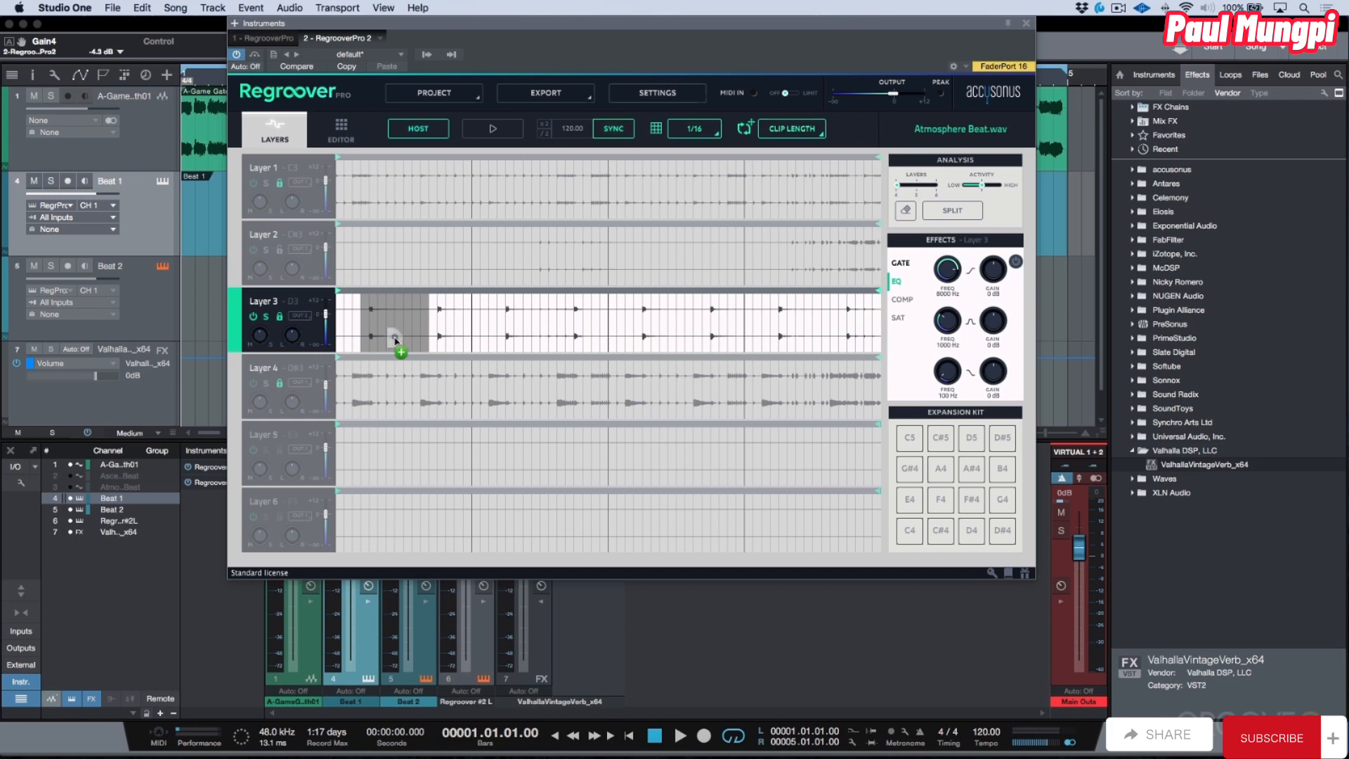
pyautogui.moveTo(395, 340); pyautogui.dragTo(909, 441)
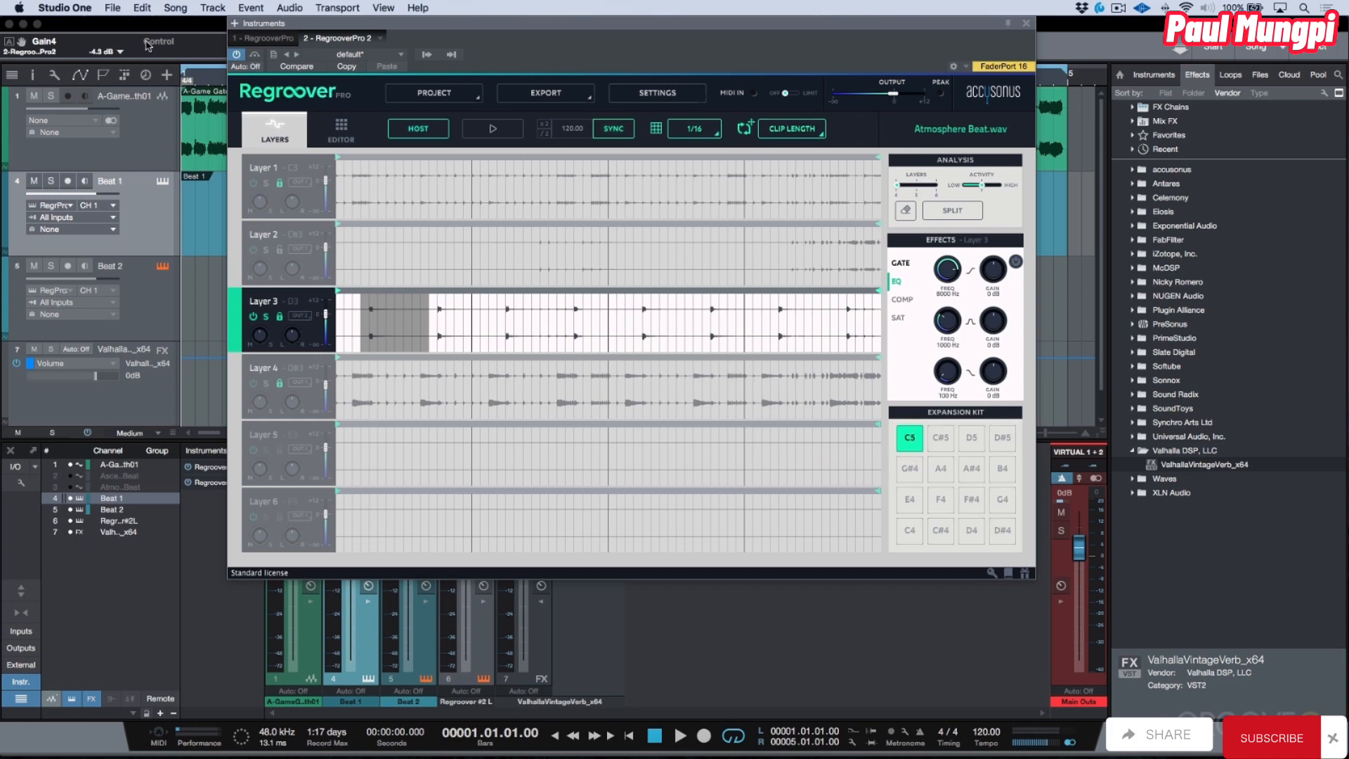
# Reverse the C5 pad sample in the pad editor and audition it.
pyautogui.click(341, 129)
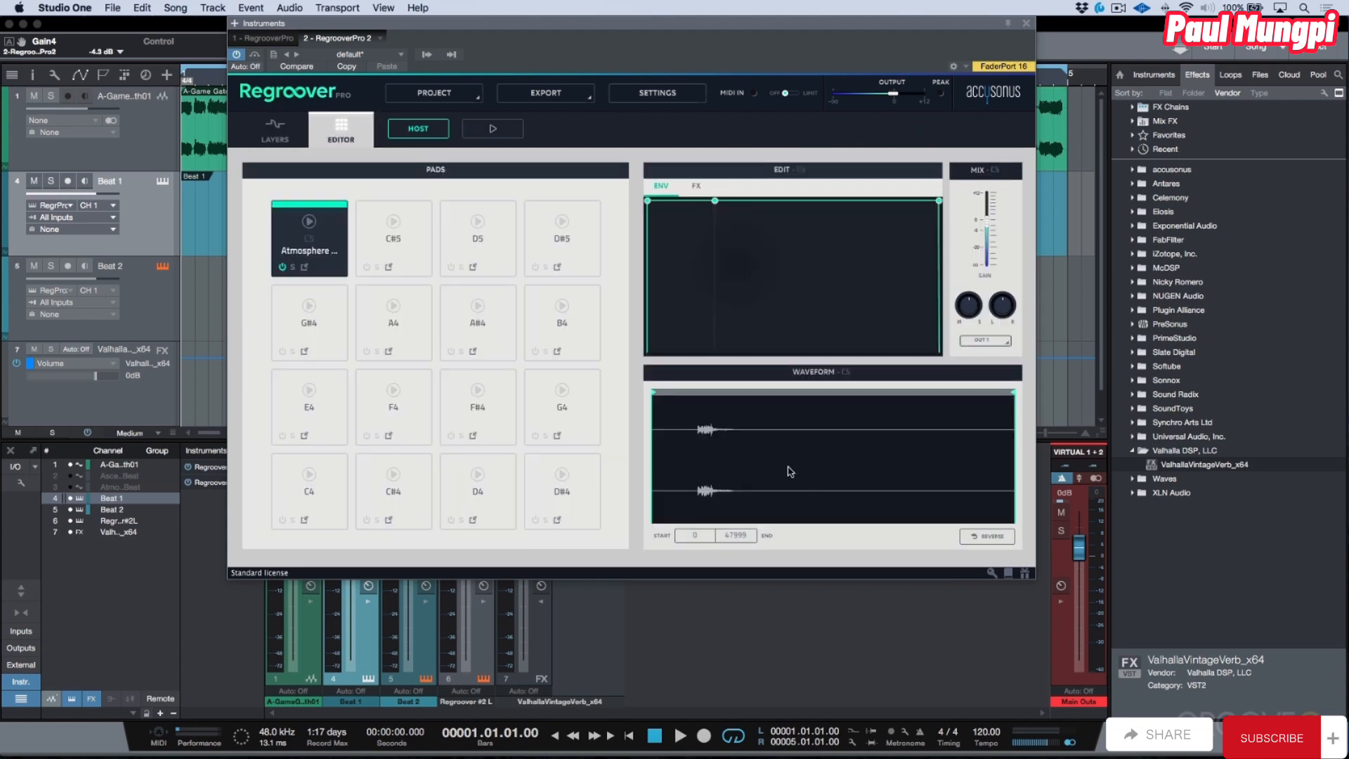
pyautogui.click(987, 535)
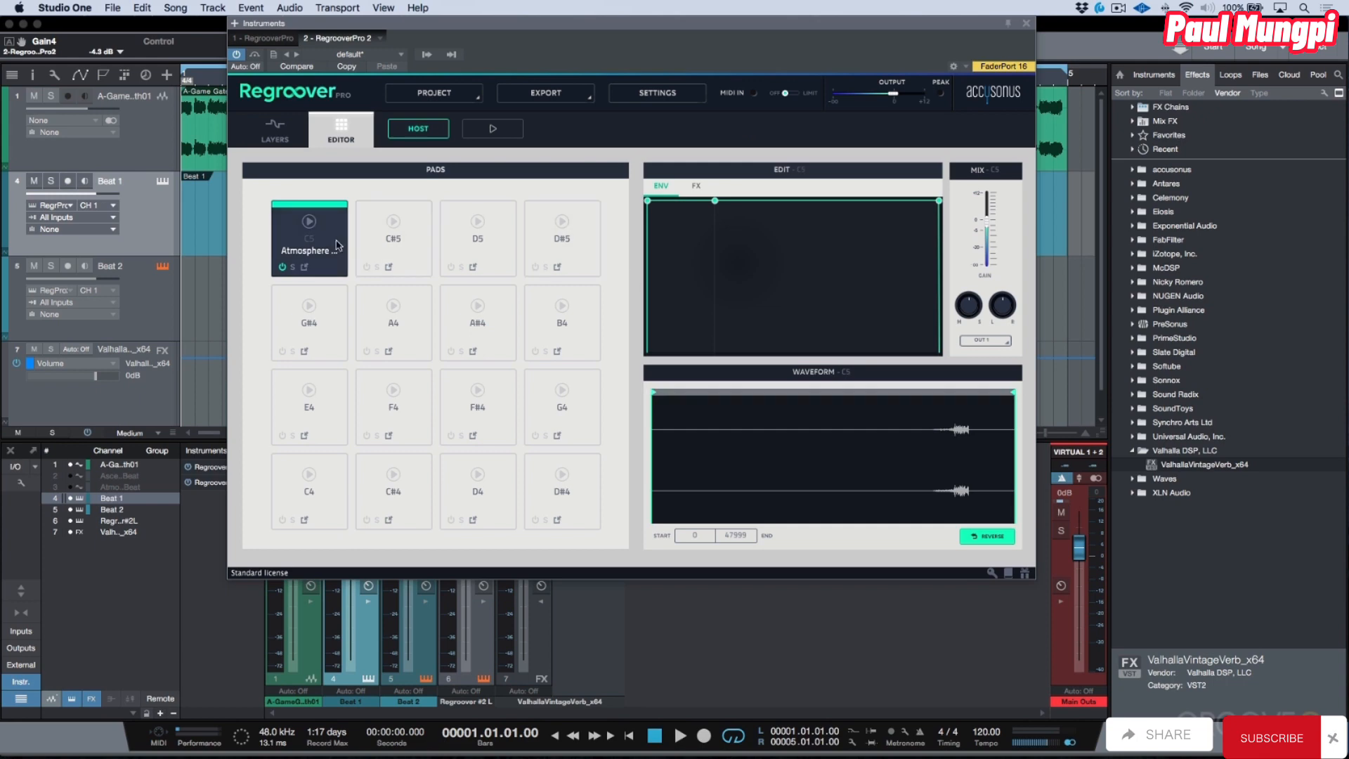
pyautogui.click(308, 222)
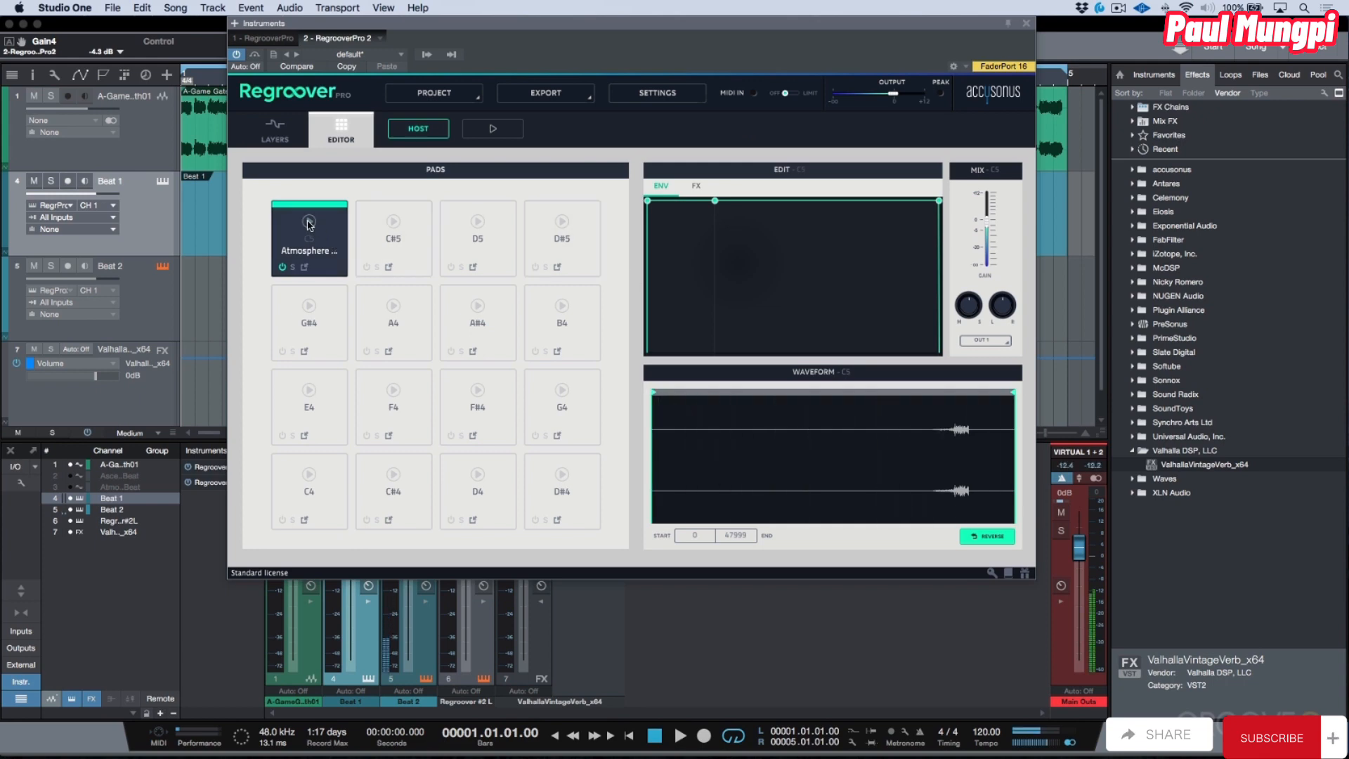
# Trim the reversed C5 sample to start at 16062 and end at about 42180, auditioning the pad after each change.
pyautogui.moveTo(665, 394)
pyautogui.mouseDown()
pyautogui.moveTo(787, 392)
pyautogui.moveTo(774, 392)
pyautogui.mouseUp()
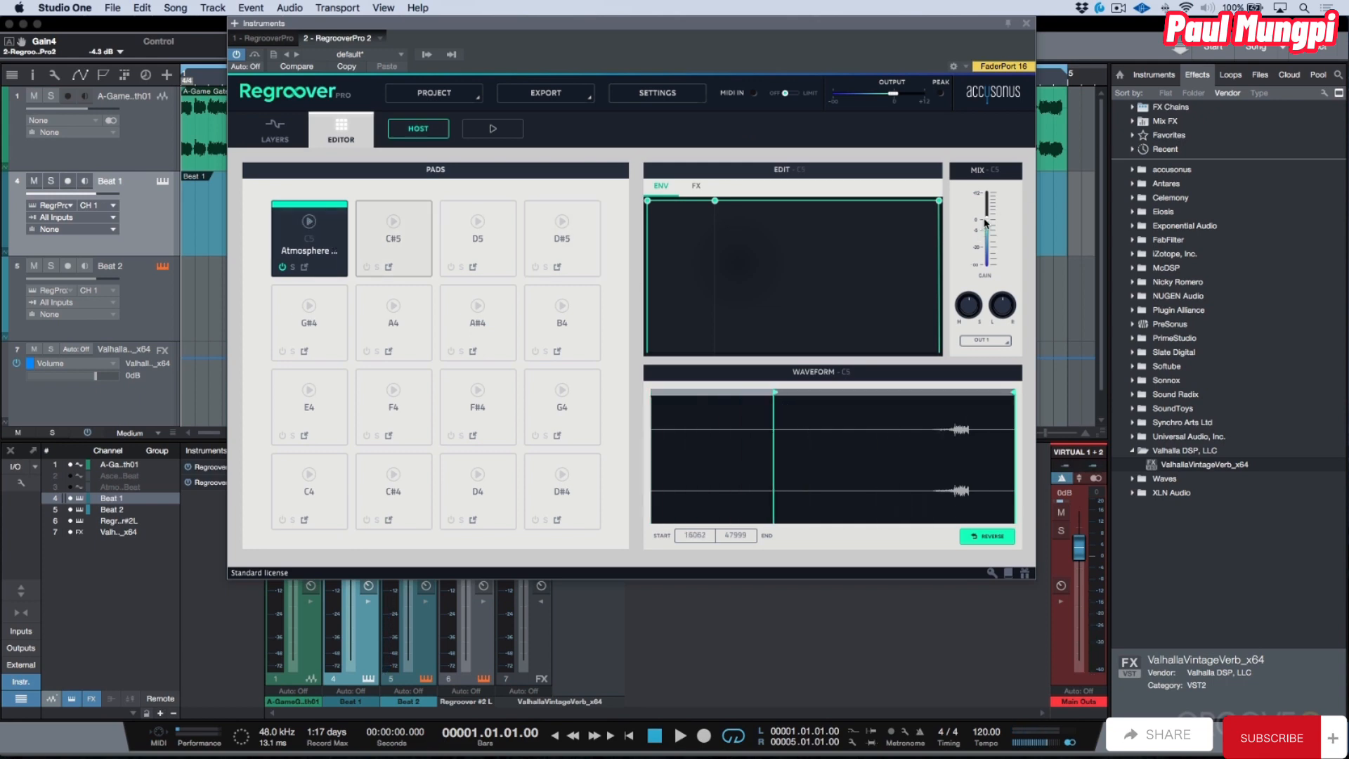
pyautogui.click(310, 222)
pyautogui.moveTo(1013, 392); pyautogui.dragTo(969, 407)
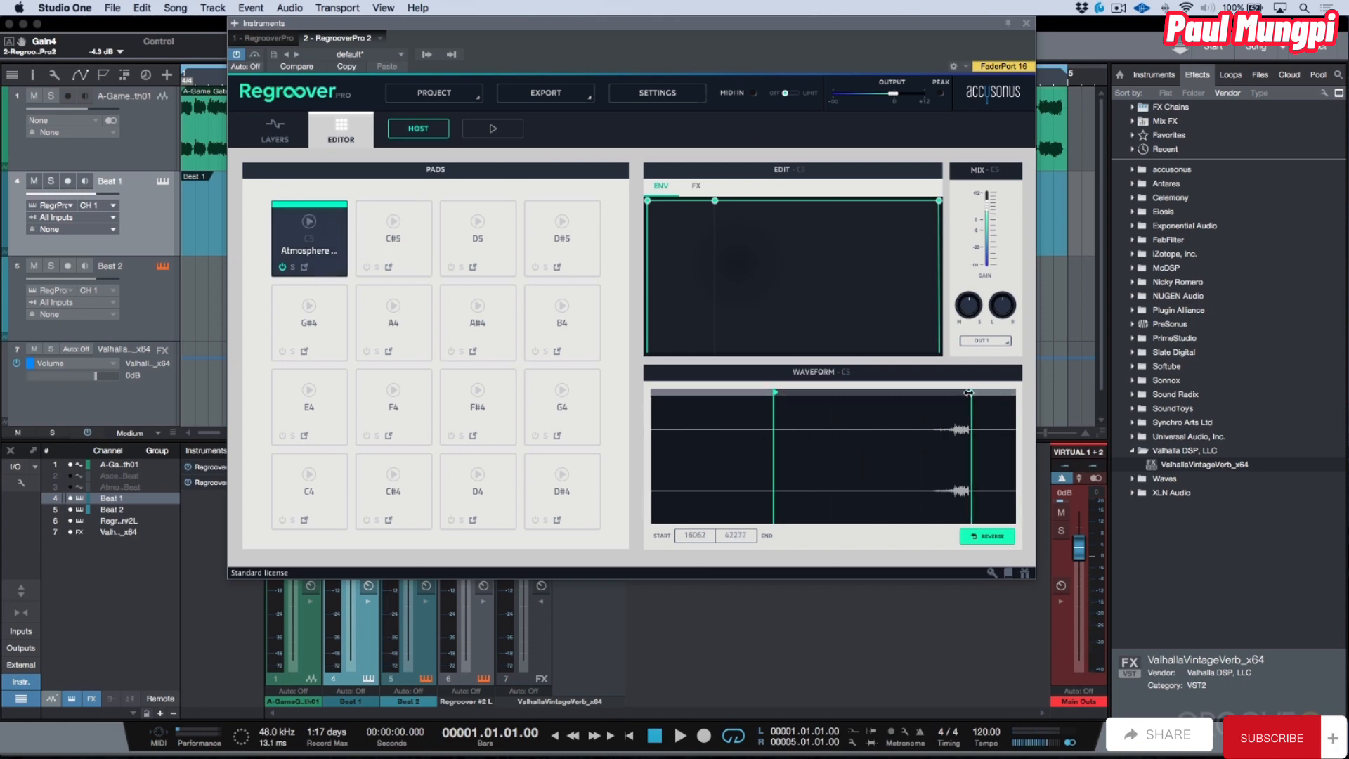
pyautogui.click(310, 222)
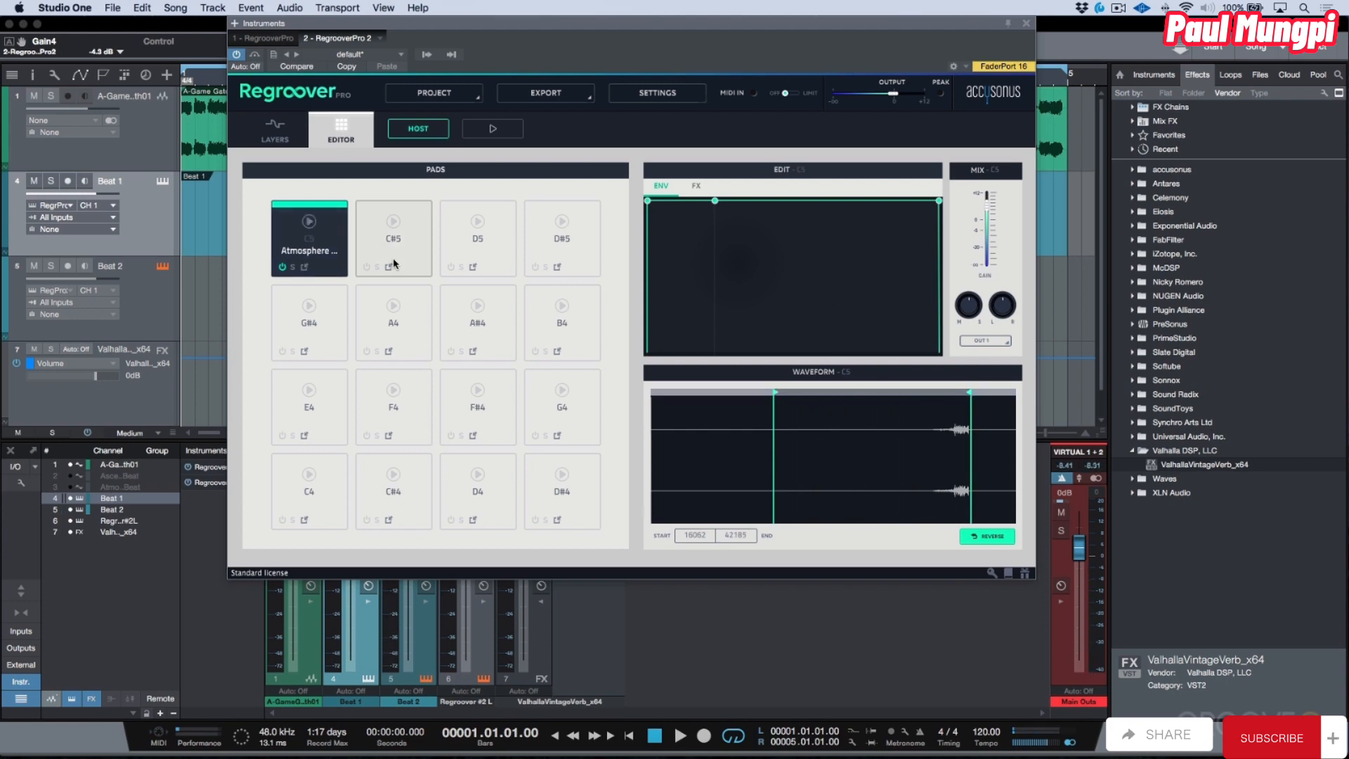
pyautogui.click(1029, 25)
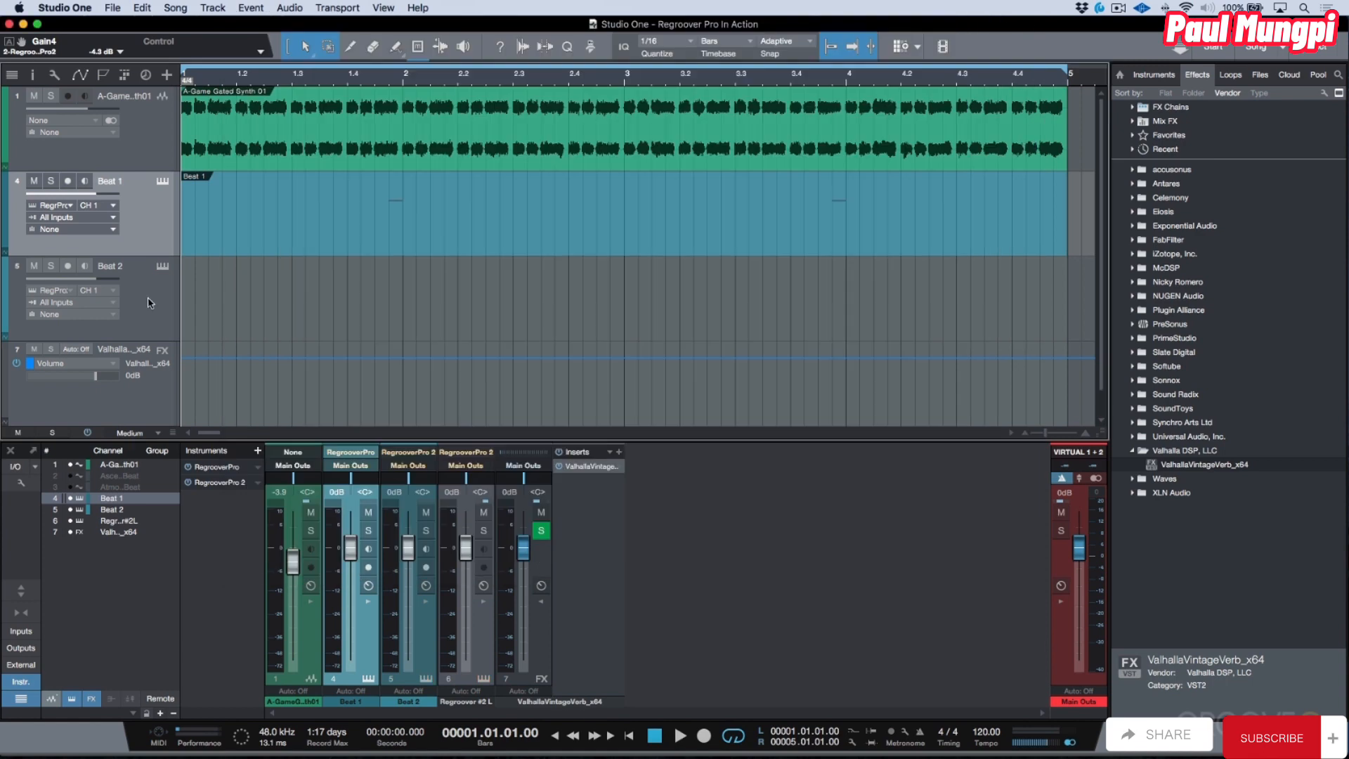
# Create an empty instrument part on the Beat 2 track and add a 1/16 C5 note at the start of bar 2.
pyautogui.doubleClick(351, 326)
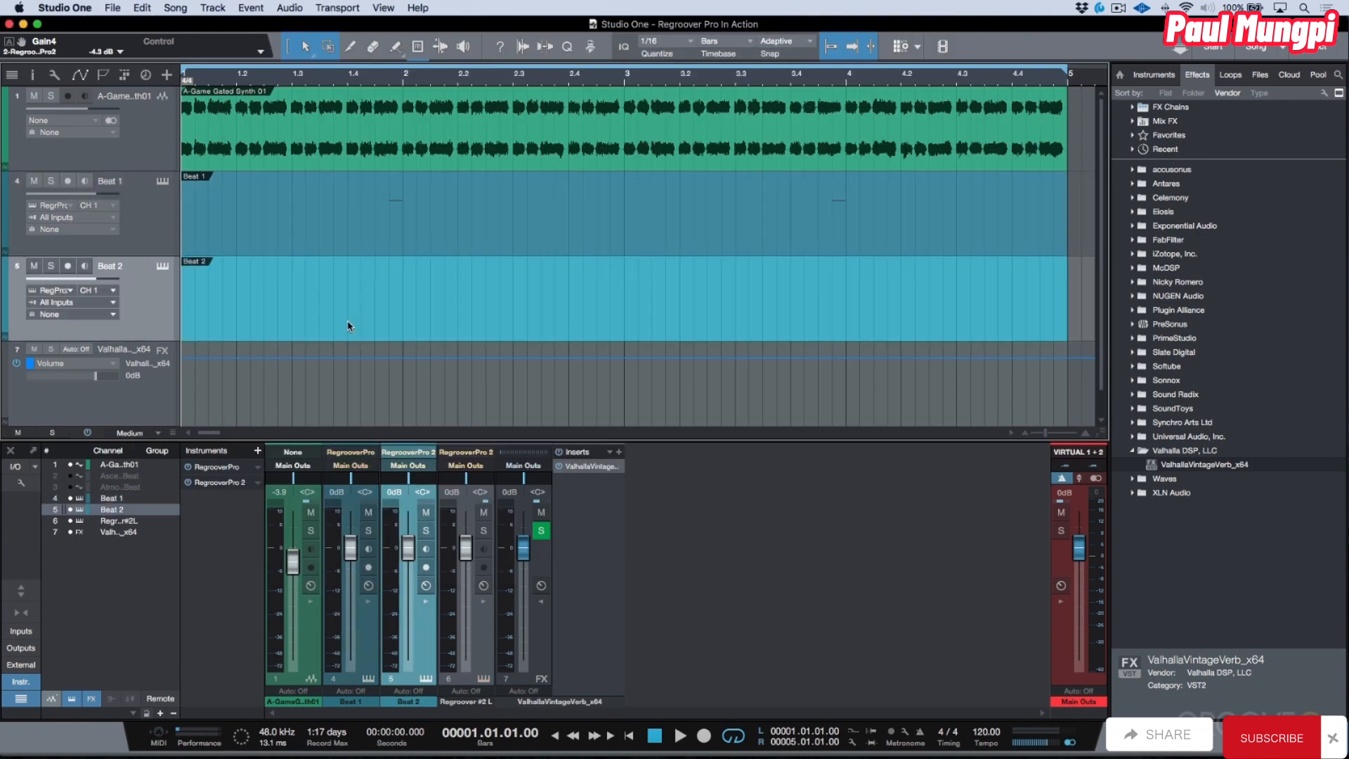
pyautogui.doubleClick(250, 321)
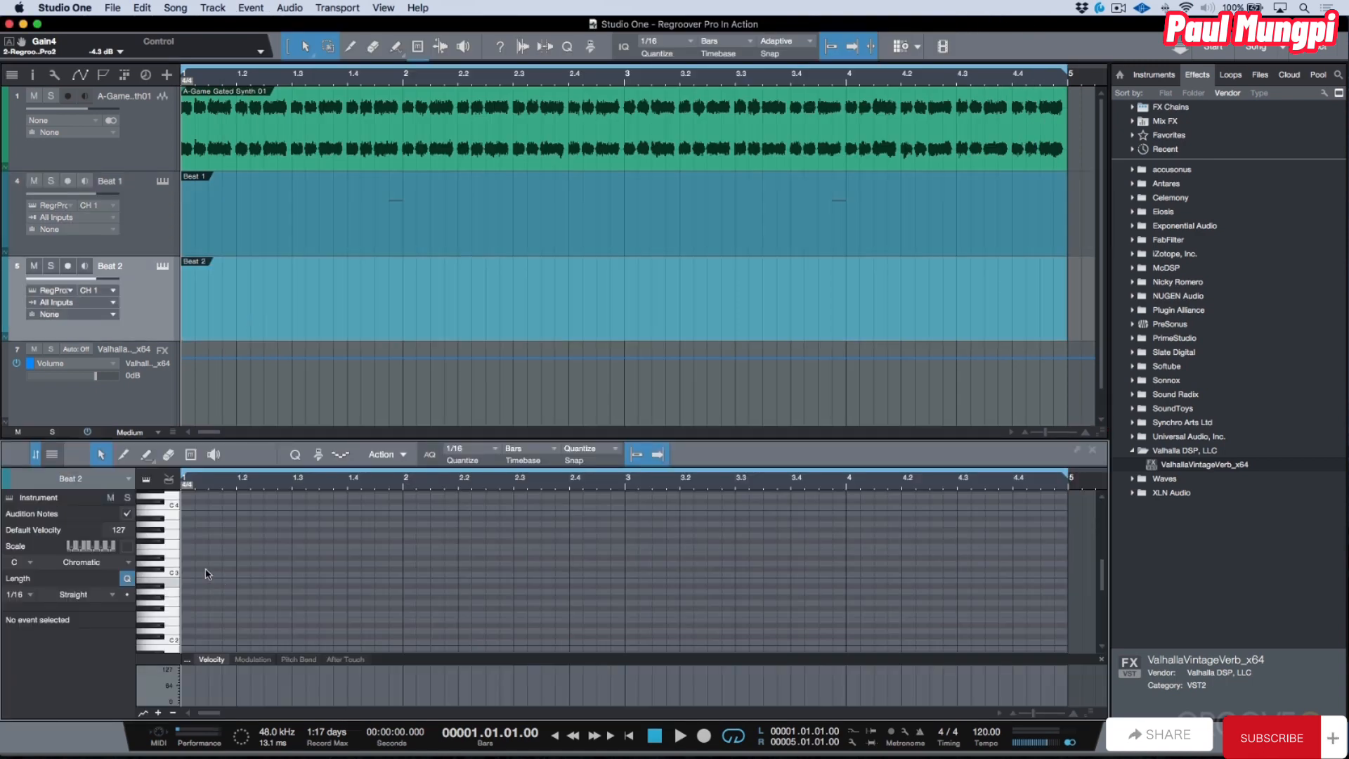
pyautogui.scroll(3, 210, 545)
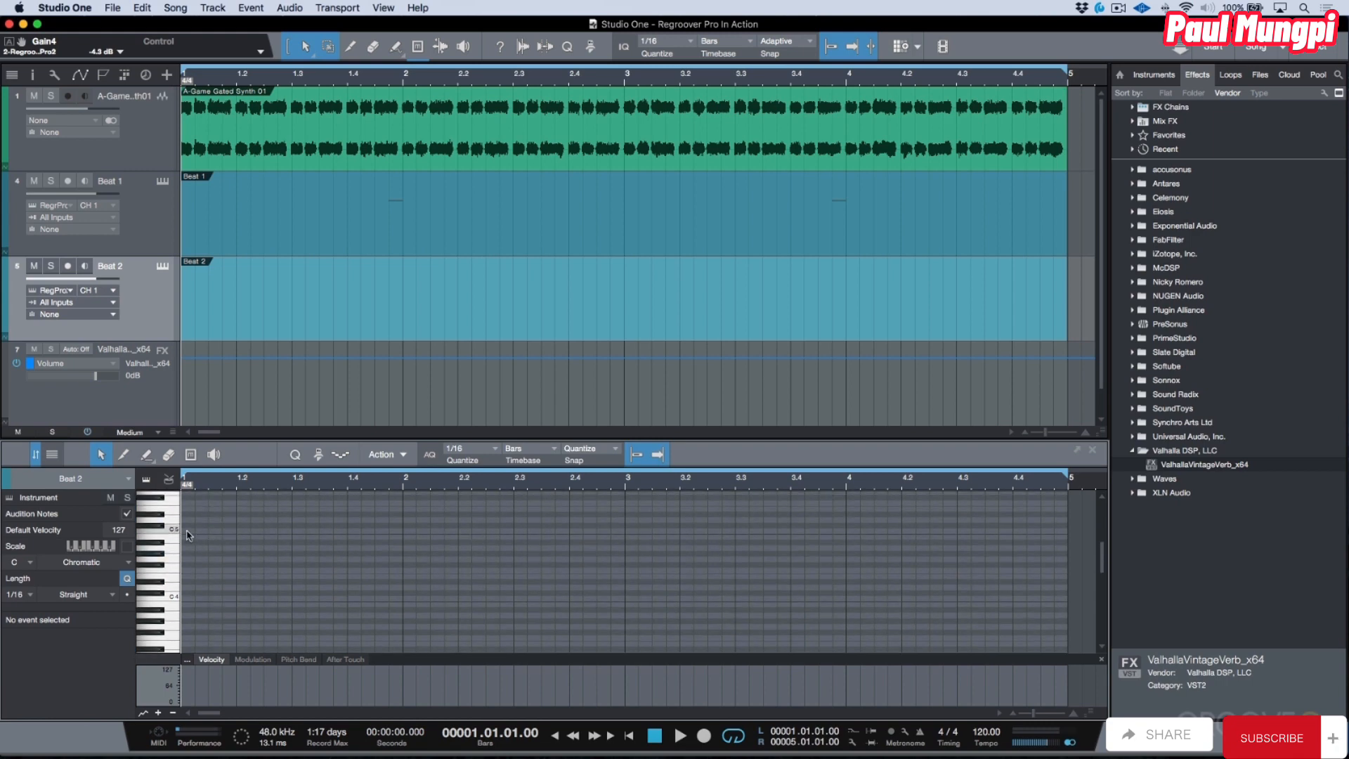
pyautogui.click(188, 531)
pyautogui.press('space')
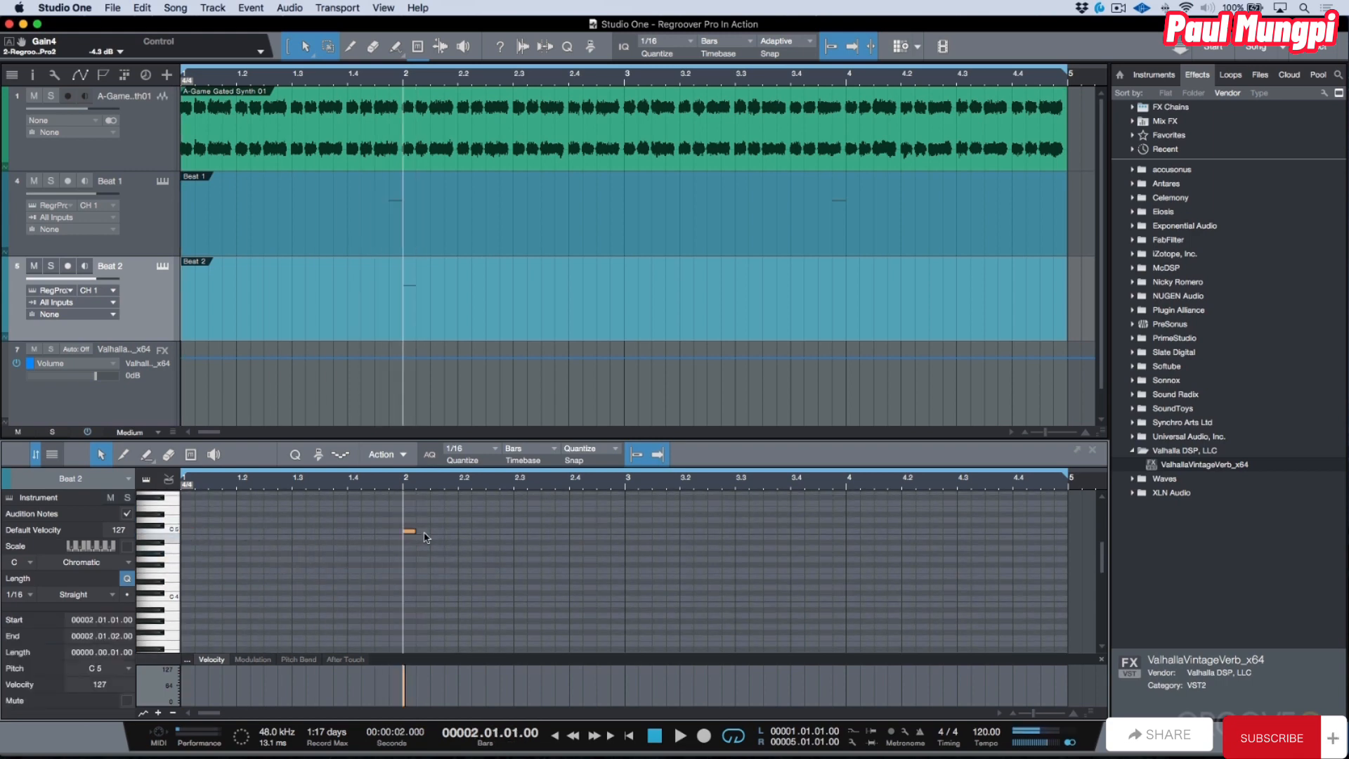
# Solo the Beat 2 track and preview the reversed hit from the start of the song.
pyautogui.click(51, 266)
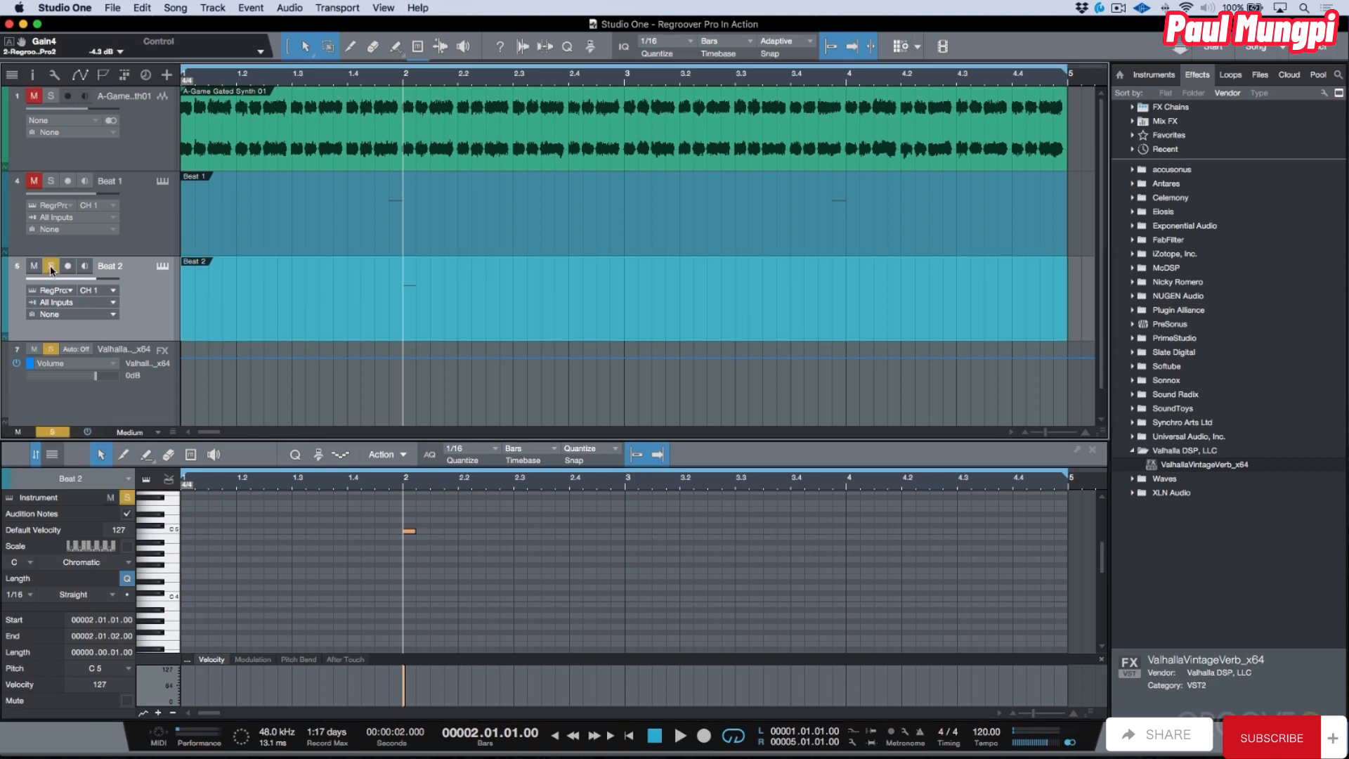
pyautogui.press(',')
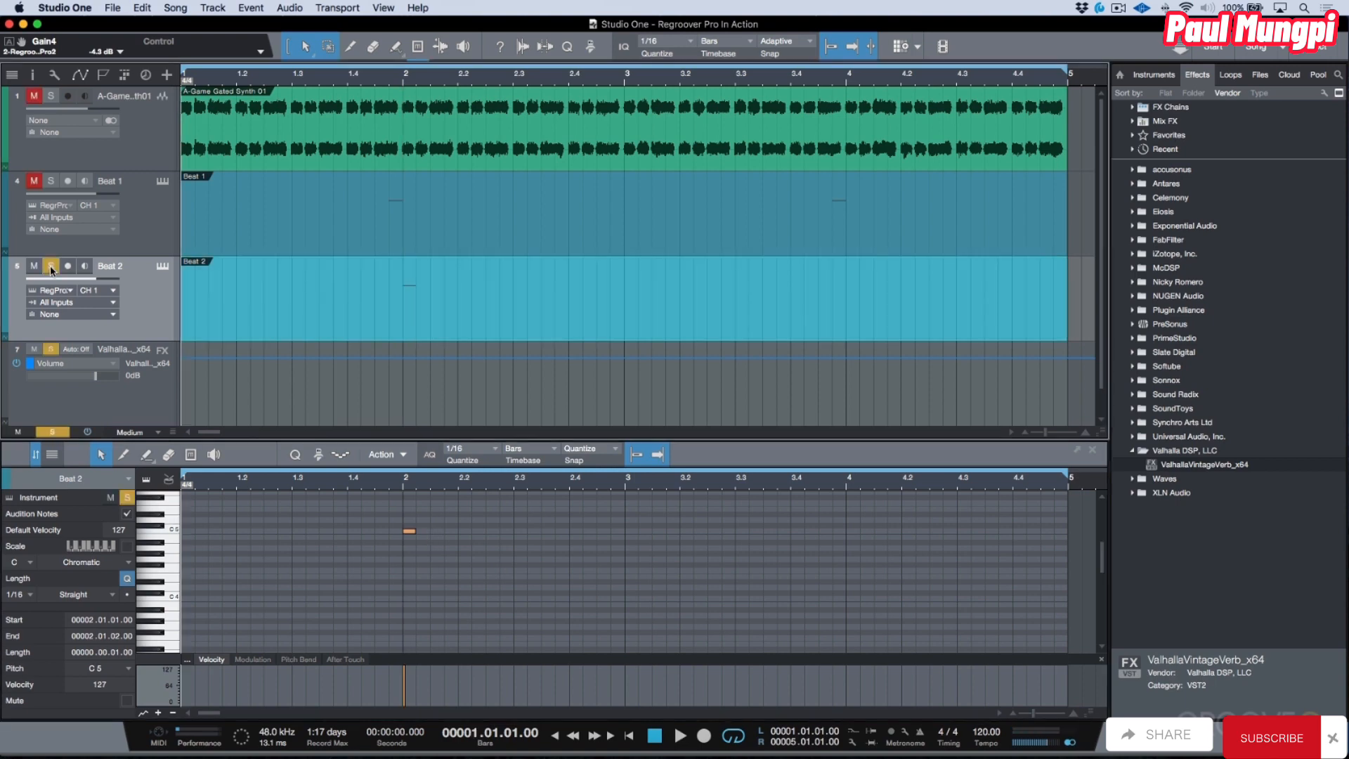
pyautogui.press('space')
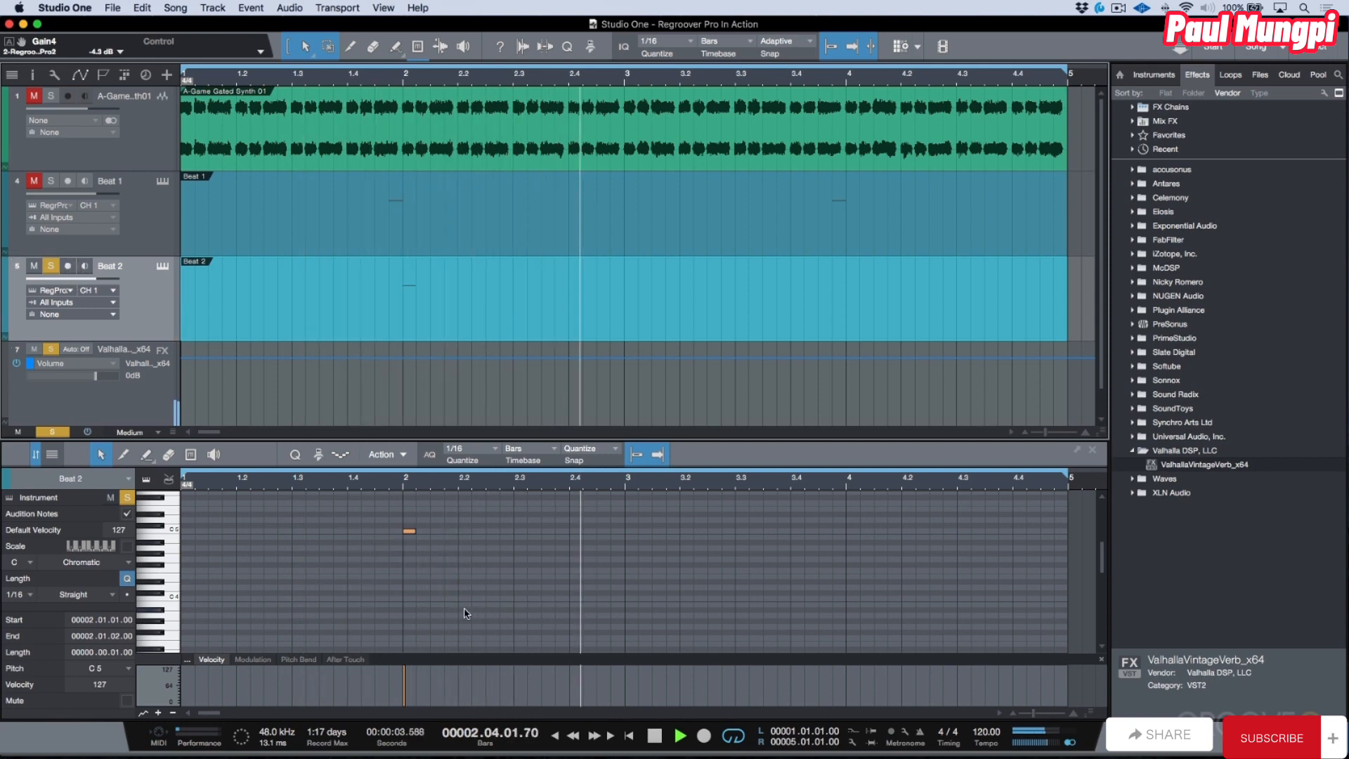
pyautogui.press('space')
# Move the C5 note to 1.04.03, preview its timing, and unsolo Beat 2.
pyautogui.click(380, 530)
pyautogui.moveTo(383, 532); pyautogui.dragTo(383, 531)
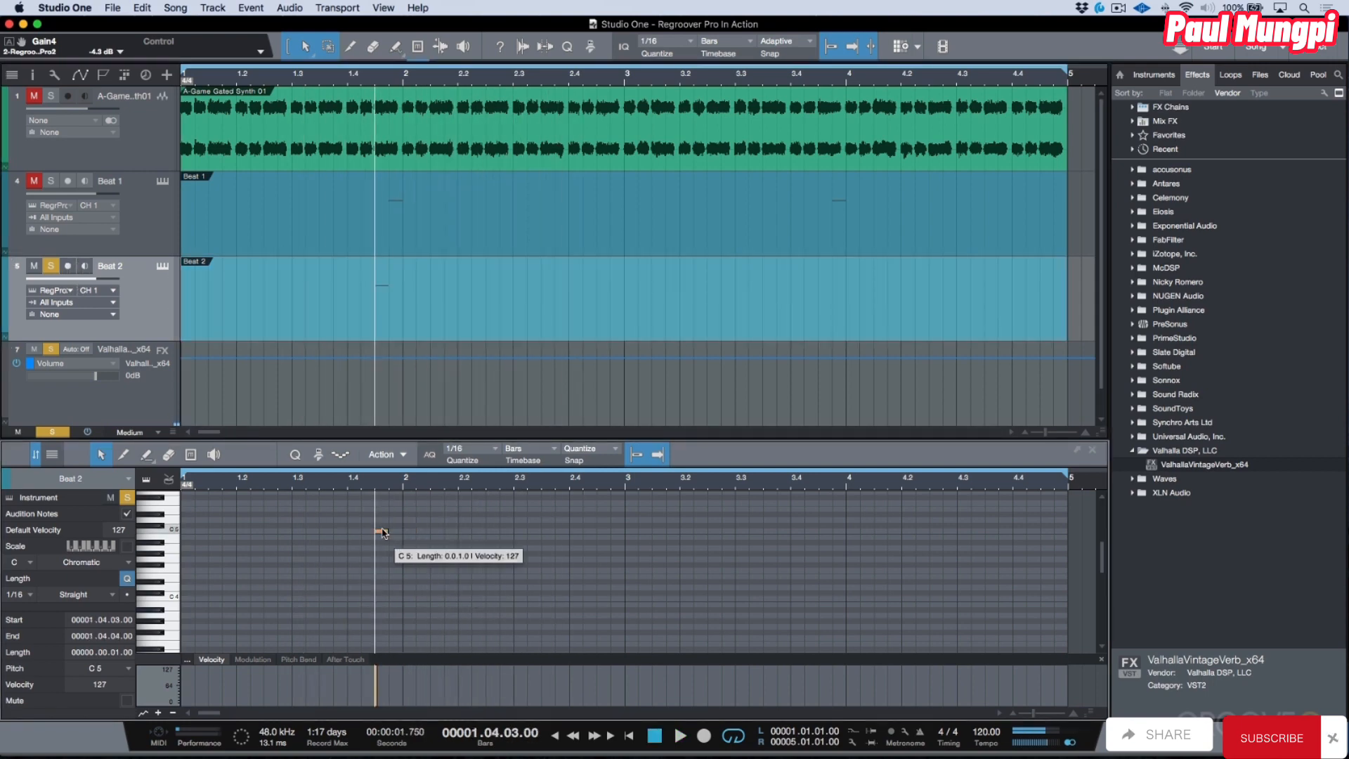
pyautogui.press('space')
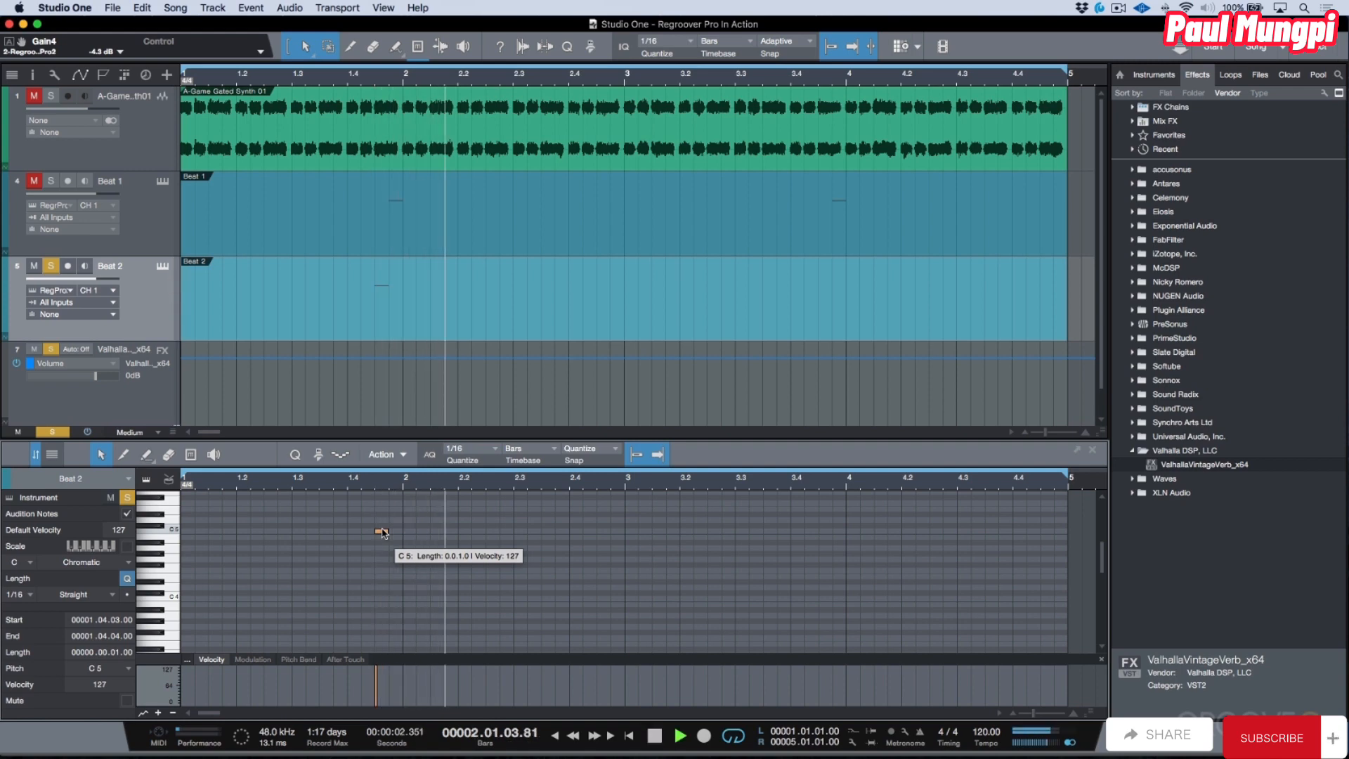
pyautogui.press('space')
pyautogui.click(329, 484)
pyautogui.press('space')
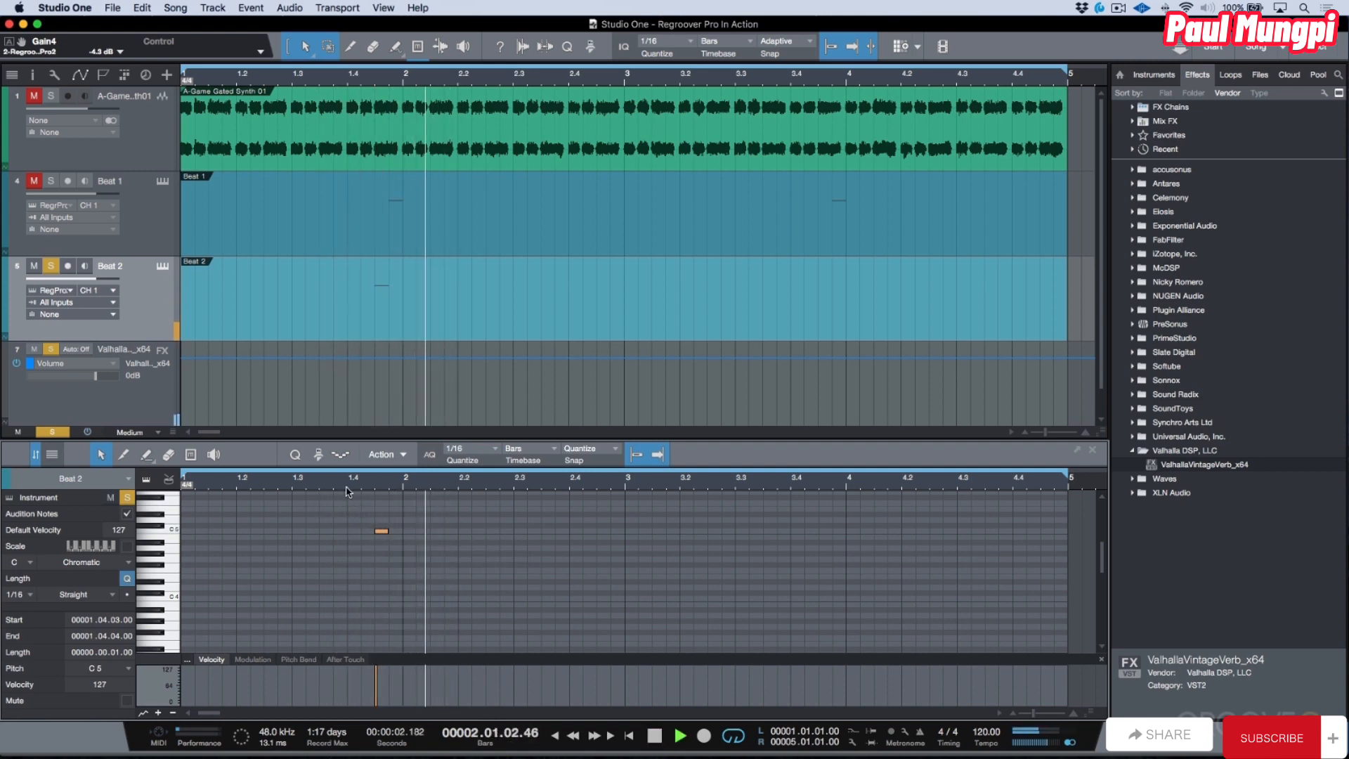
pyautogui.press('space')
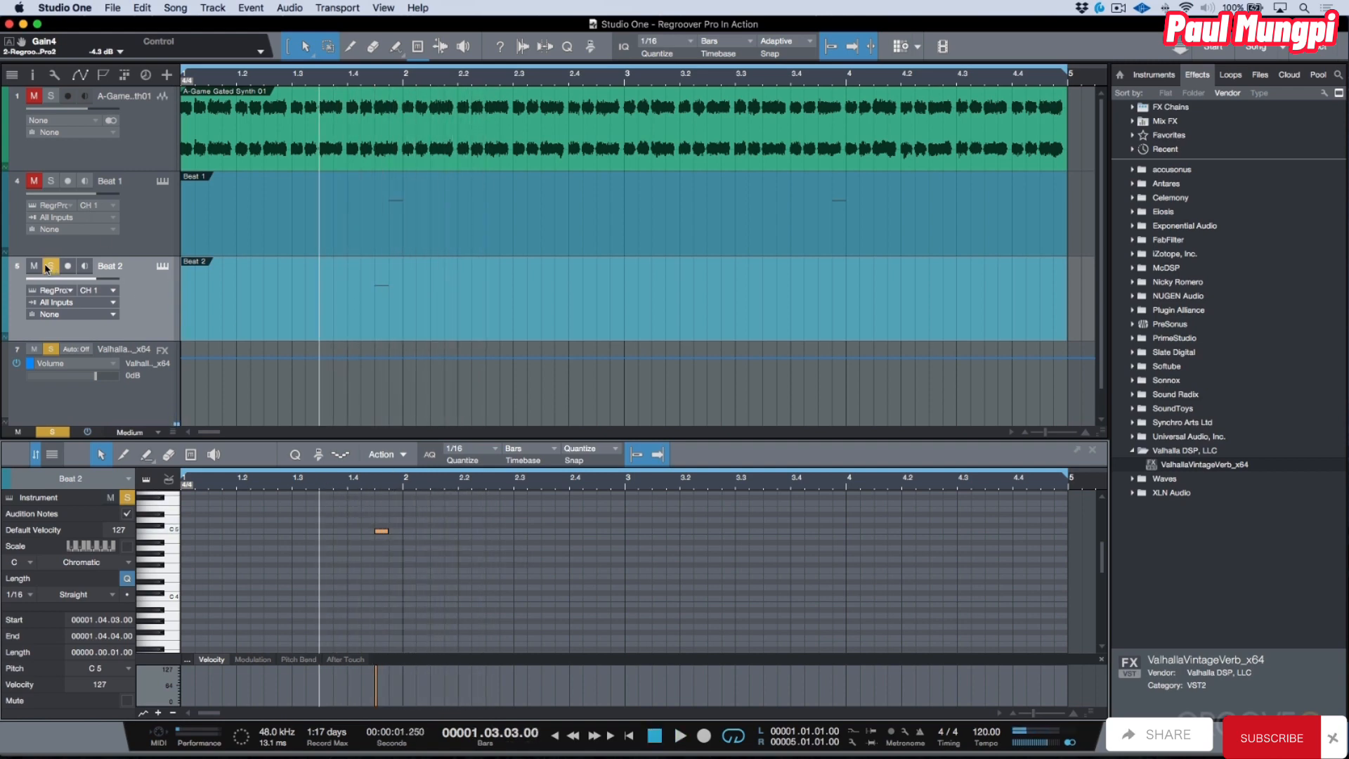
pyautogui.click(49, 266)
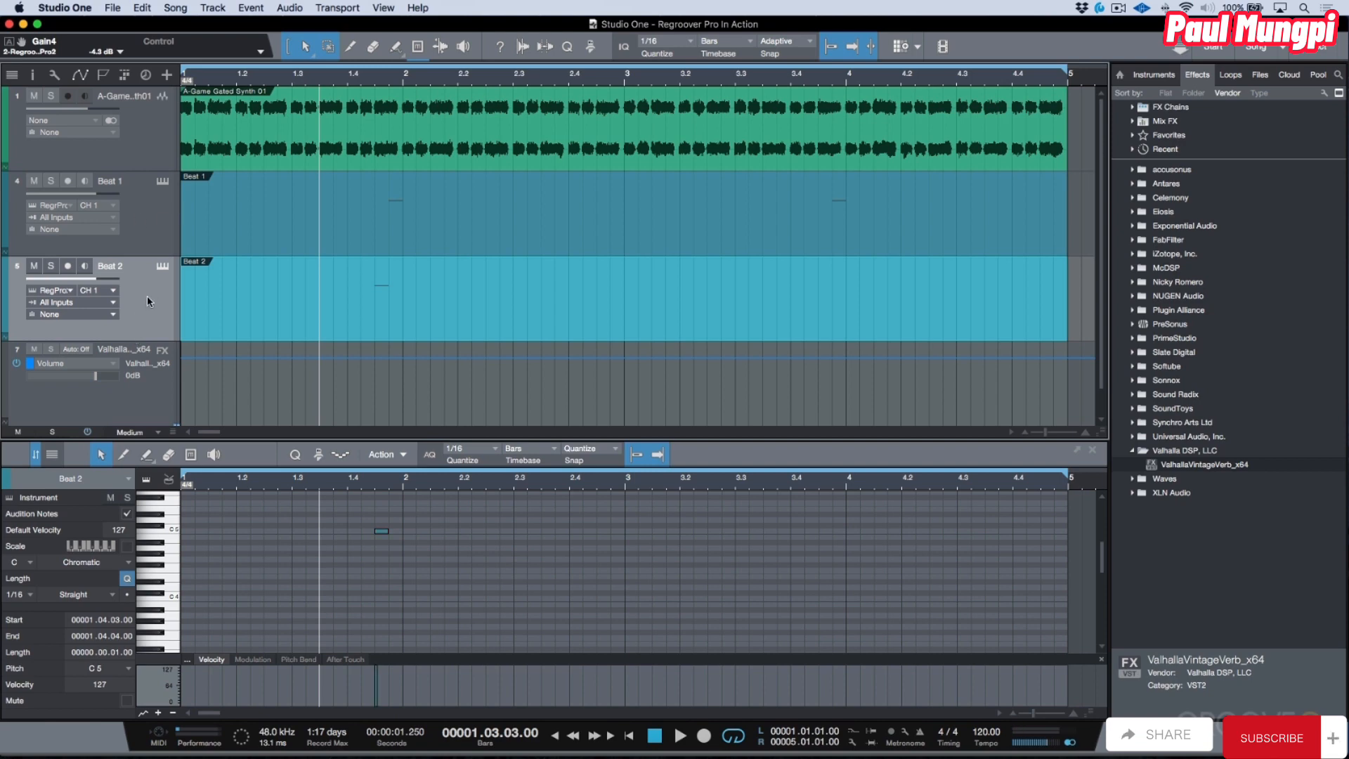
# Add a ValhallaVintageVerb send at -14 dB to the Beat 2 channel and preview the mix.
pyautogui.press('F3')
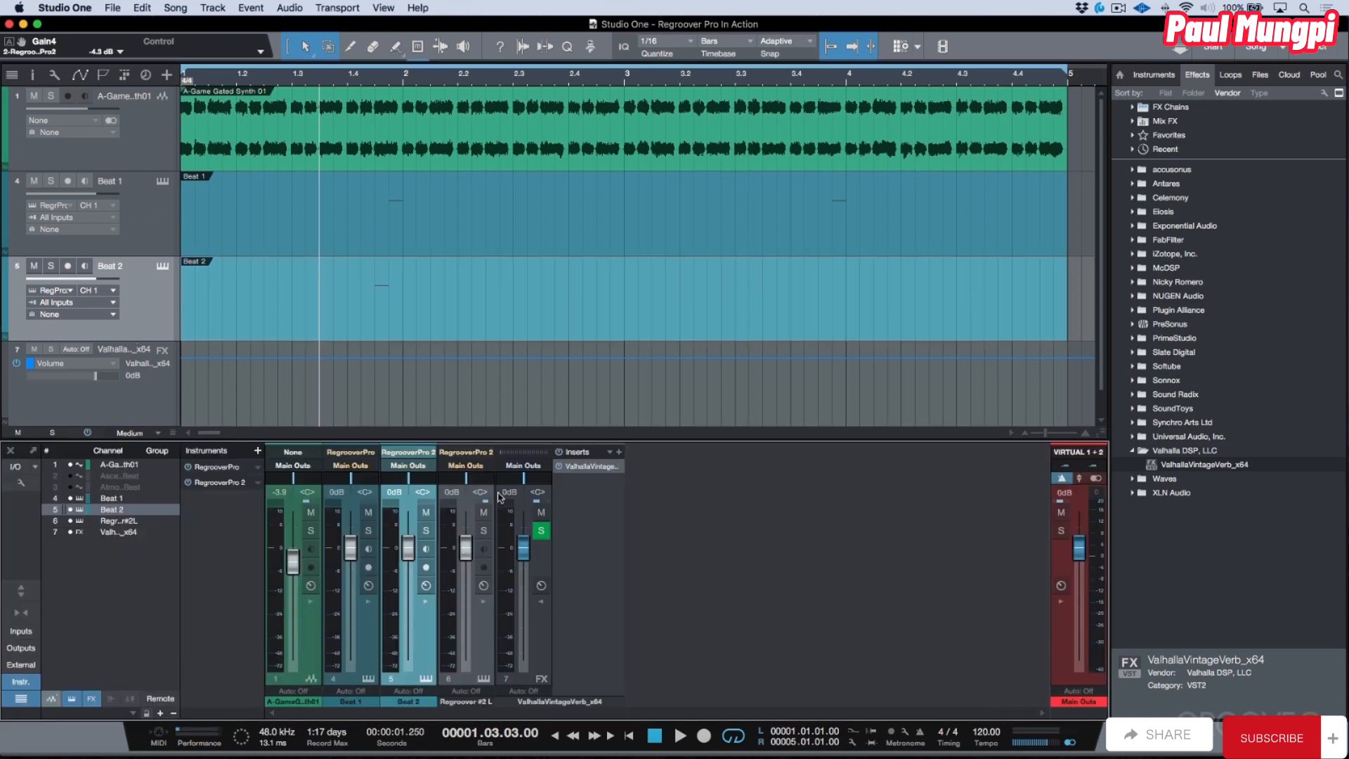
pyautogui.click(148, 314)
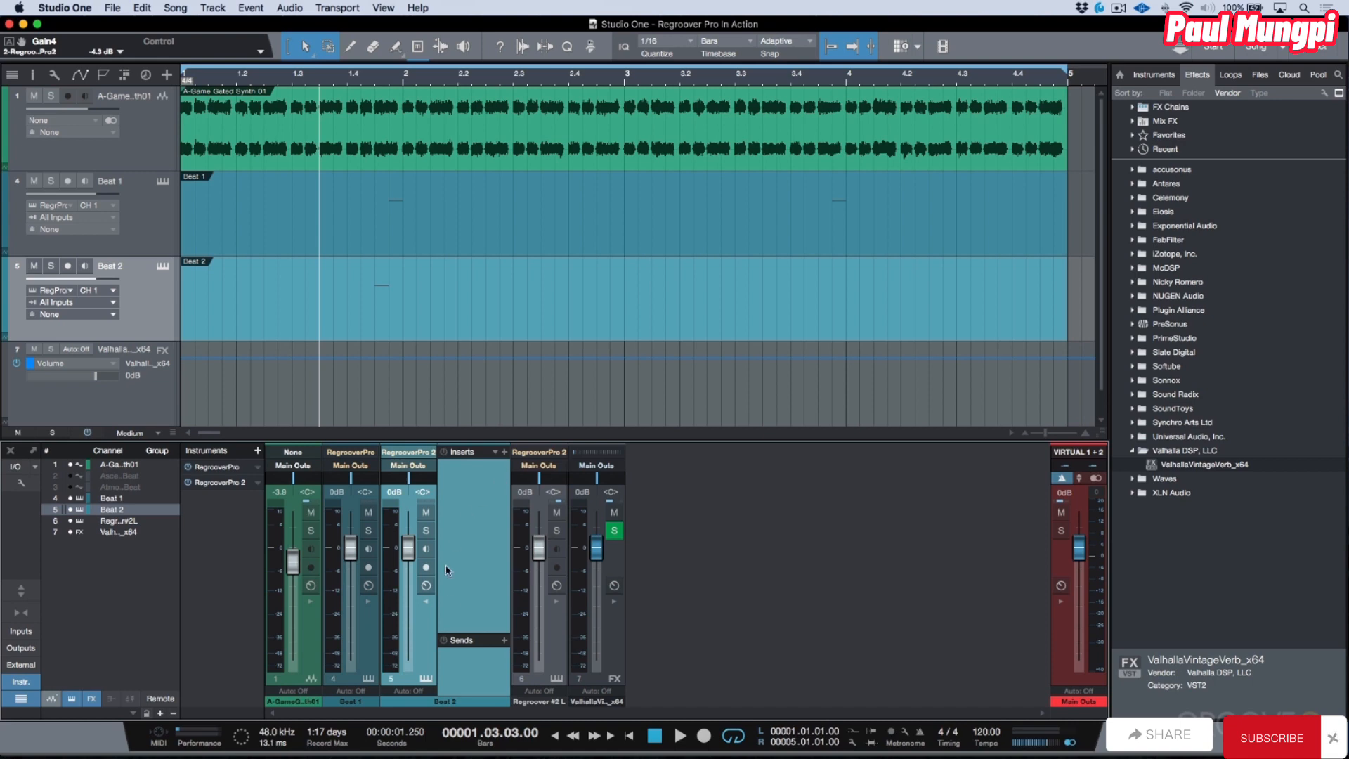
pyautogui.click(504, 640)
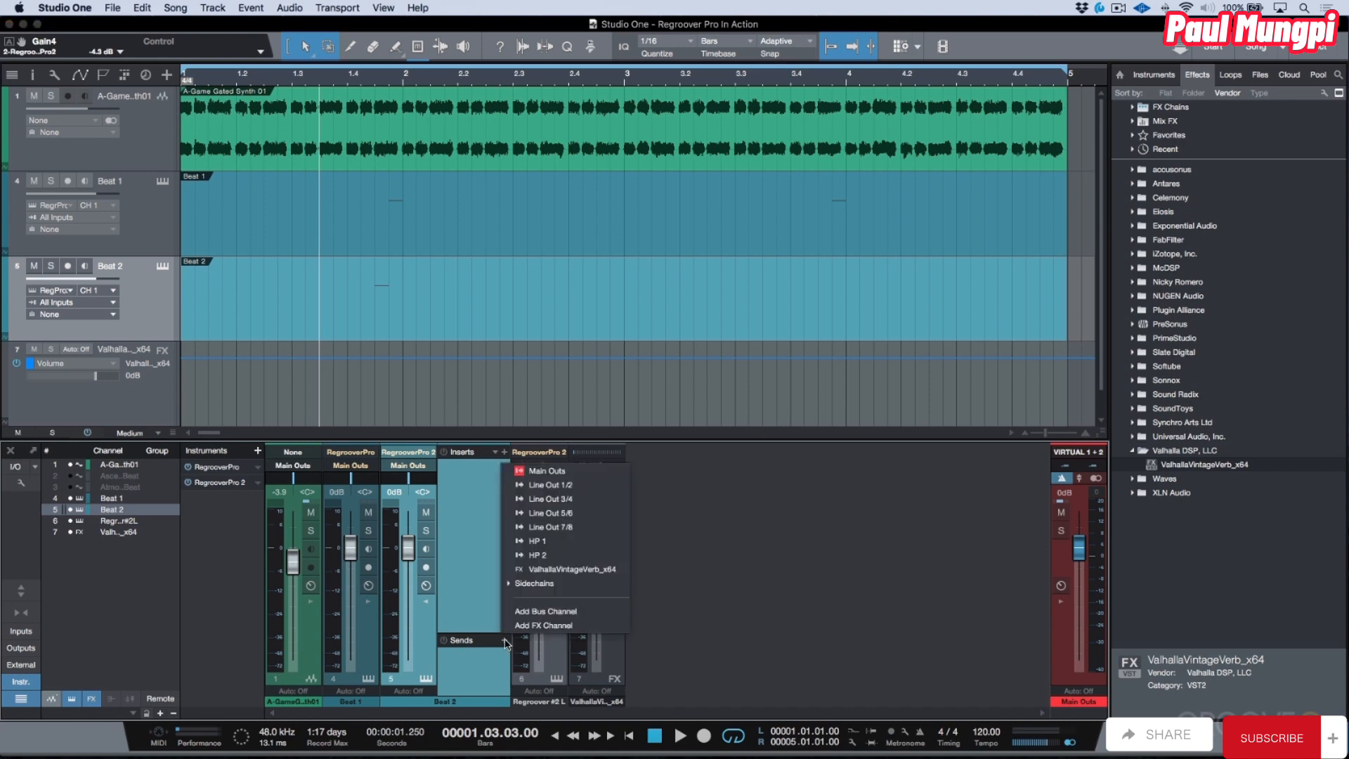
pyautogui.click(561, 572)
pyautogui.moveTo(479, 673); pyautogui.dragTo(486, 699)
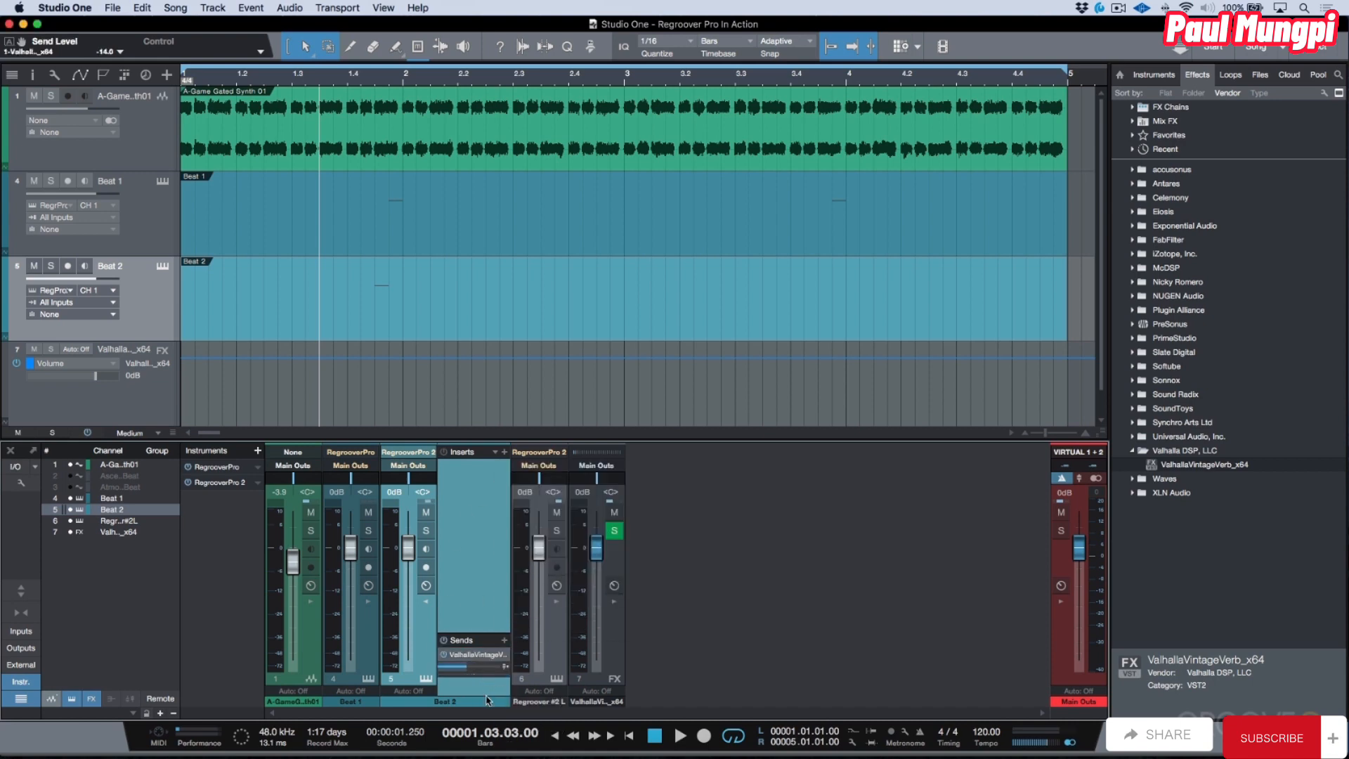
pyautogui.click(427, 602)
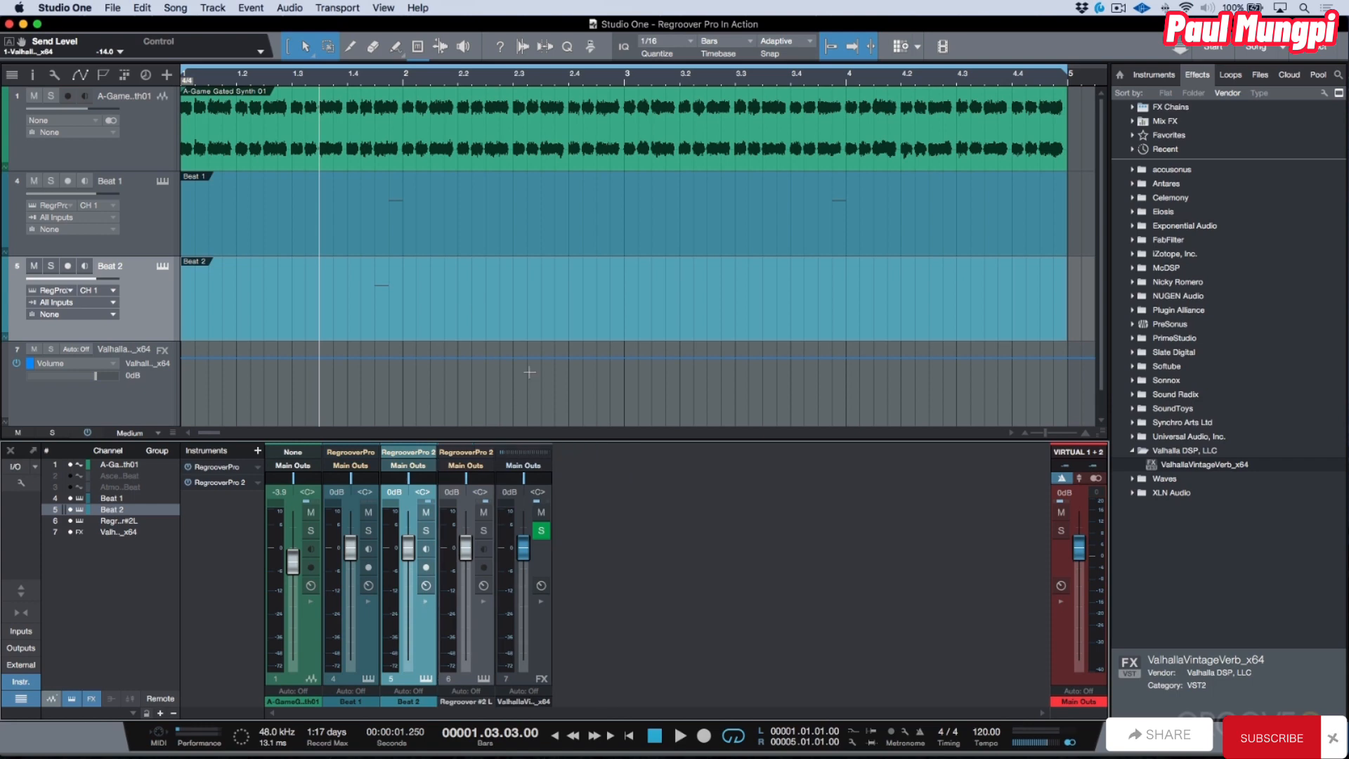
pyautogui.press('space')
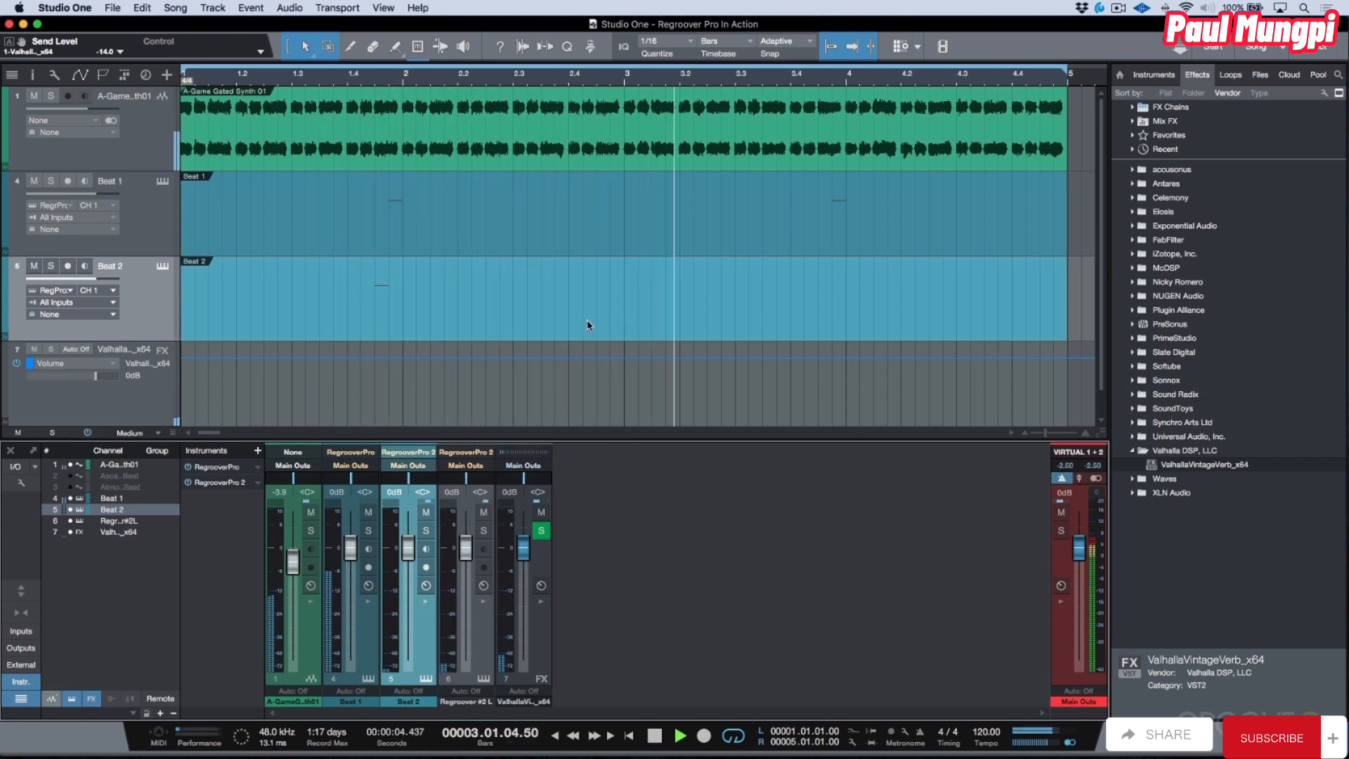
pyautogui.press('space')
# Duplicate Beat 2's C5 note to the third sixteenth of beat 4 in bar 3.
pyautogui.doubleClick(545, 307)
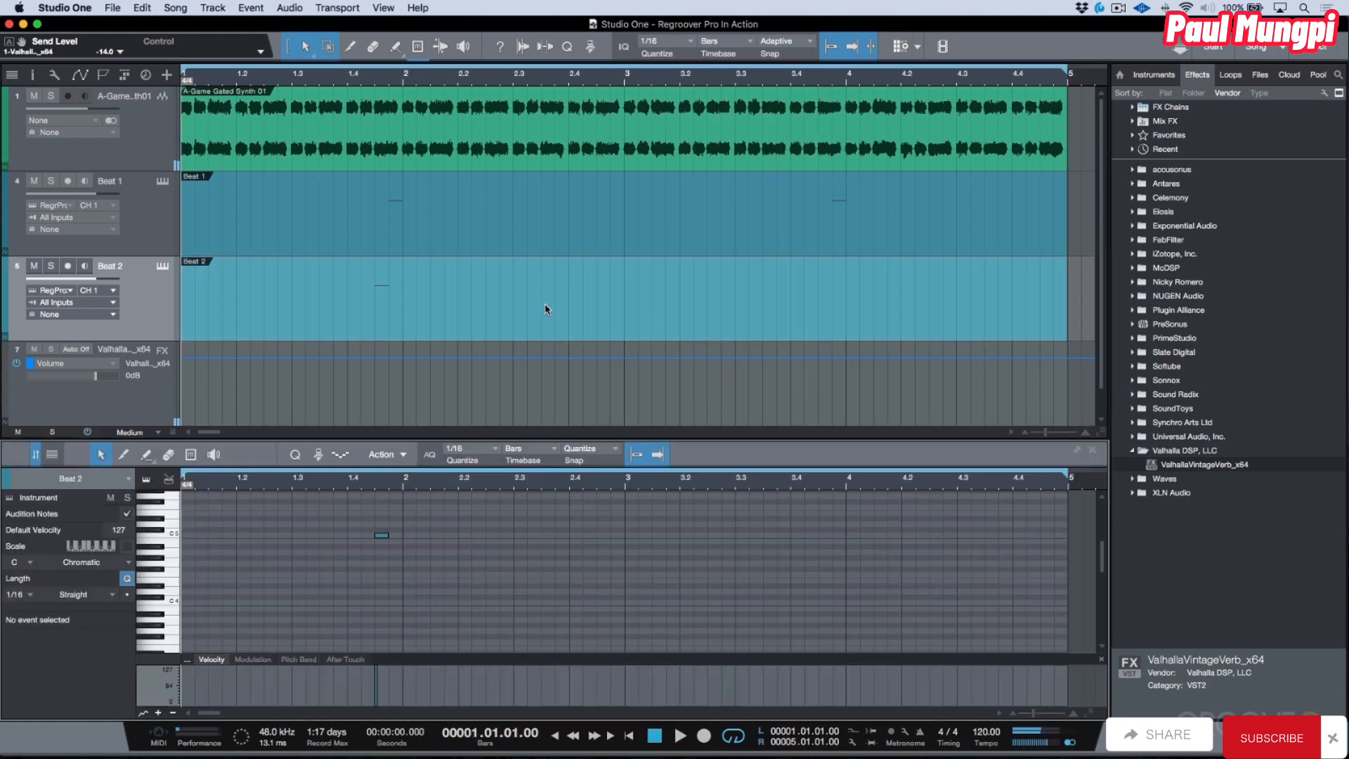
pyautogui.click(380, 536)
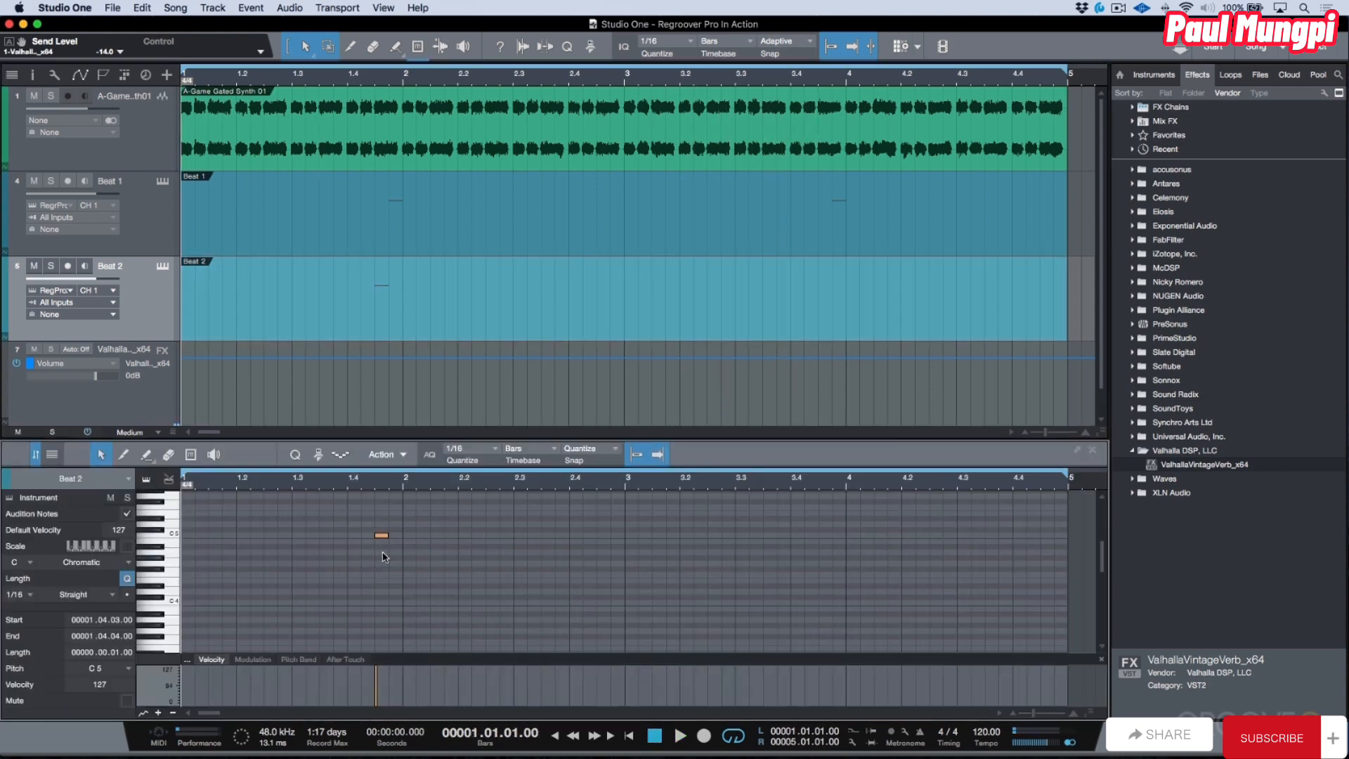
pyautogui.moveTo(380, 539); pyautogui.dragTo(818, 542)
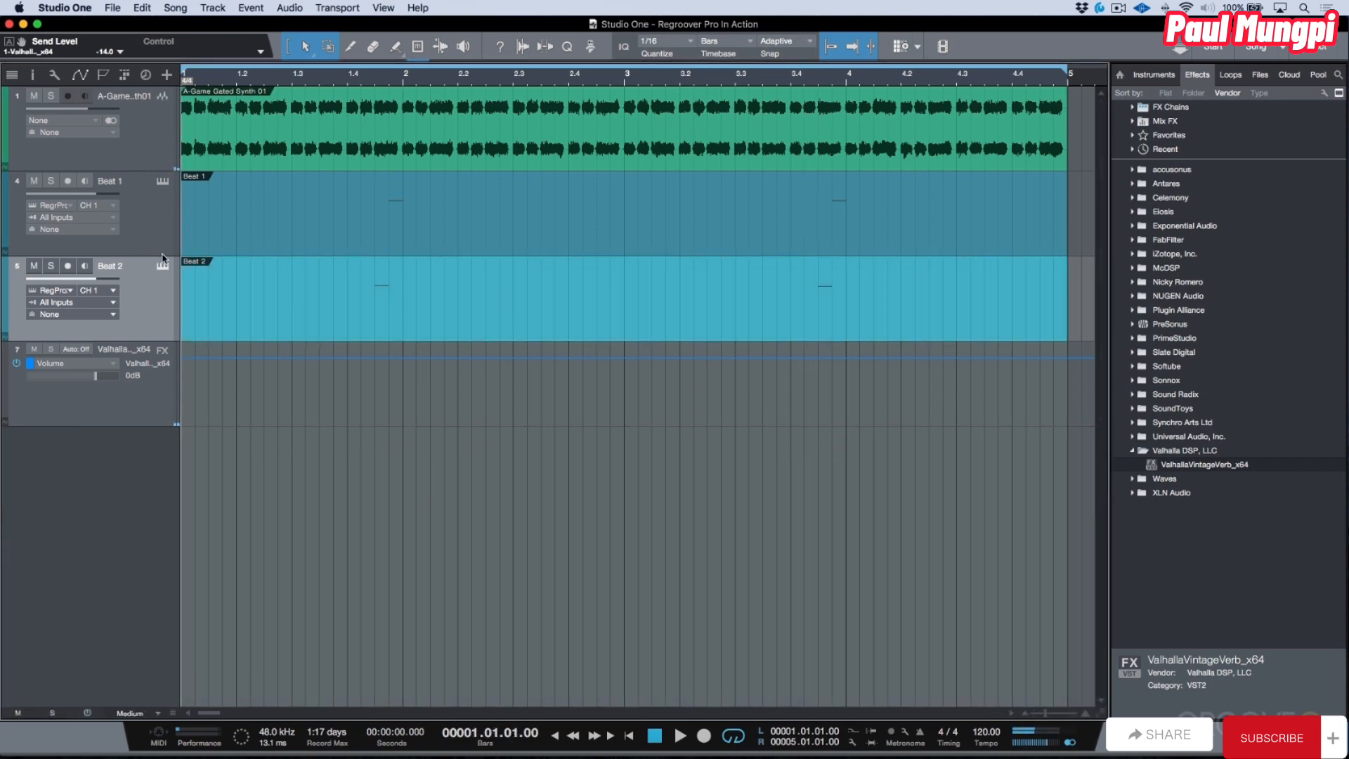
# Review the layers of the Ascension beat and the Atmosphere beat in both Regroover Pro instances.
pyautogui.click(155, 205)
pyautogui.click(164, 182)
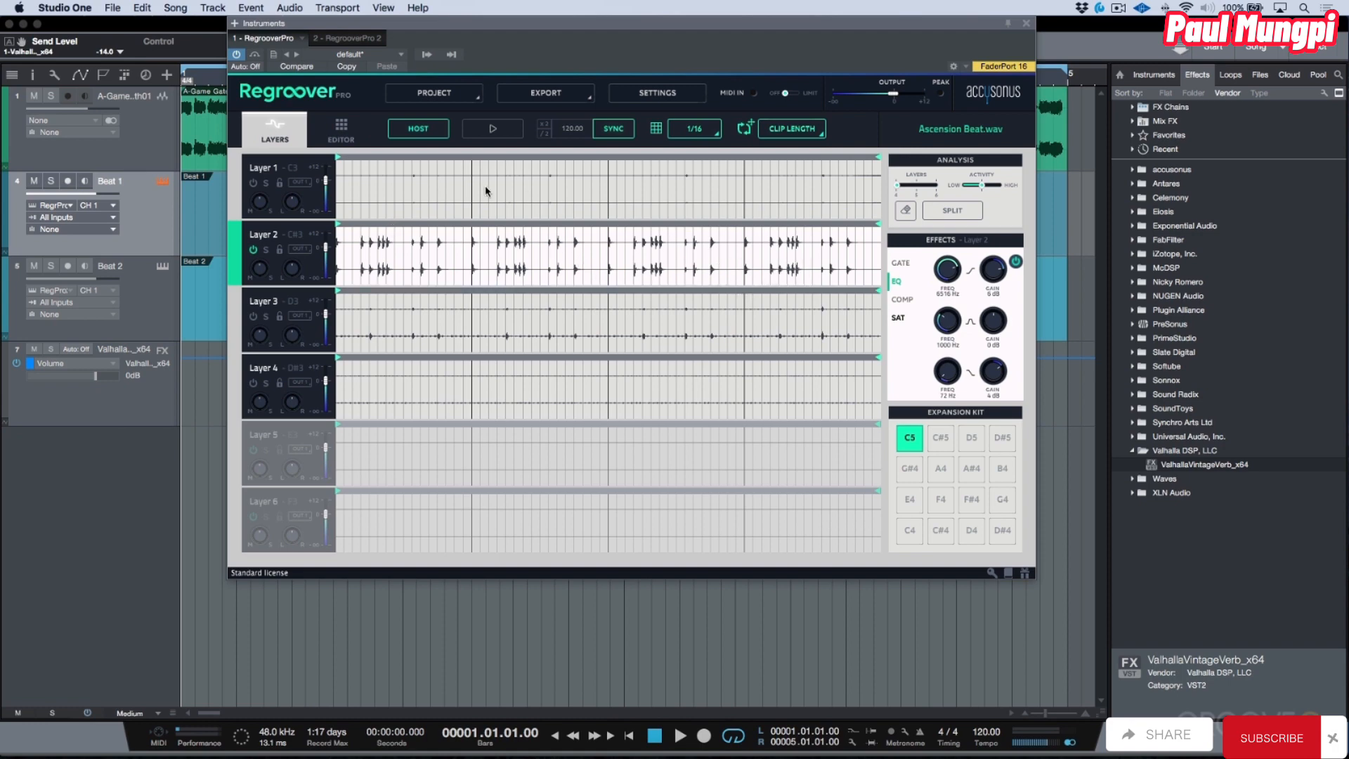
pyautogui.click(353, 38)
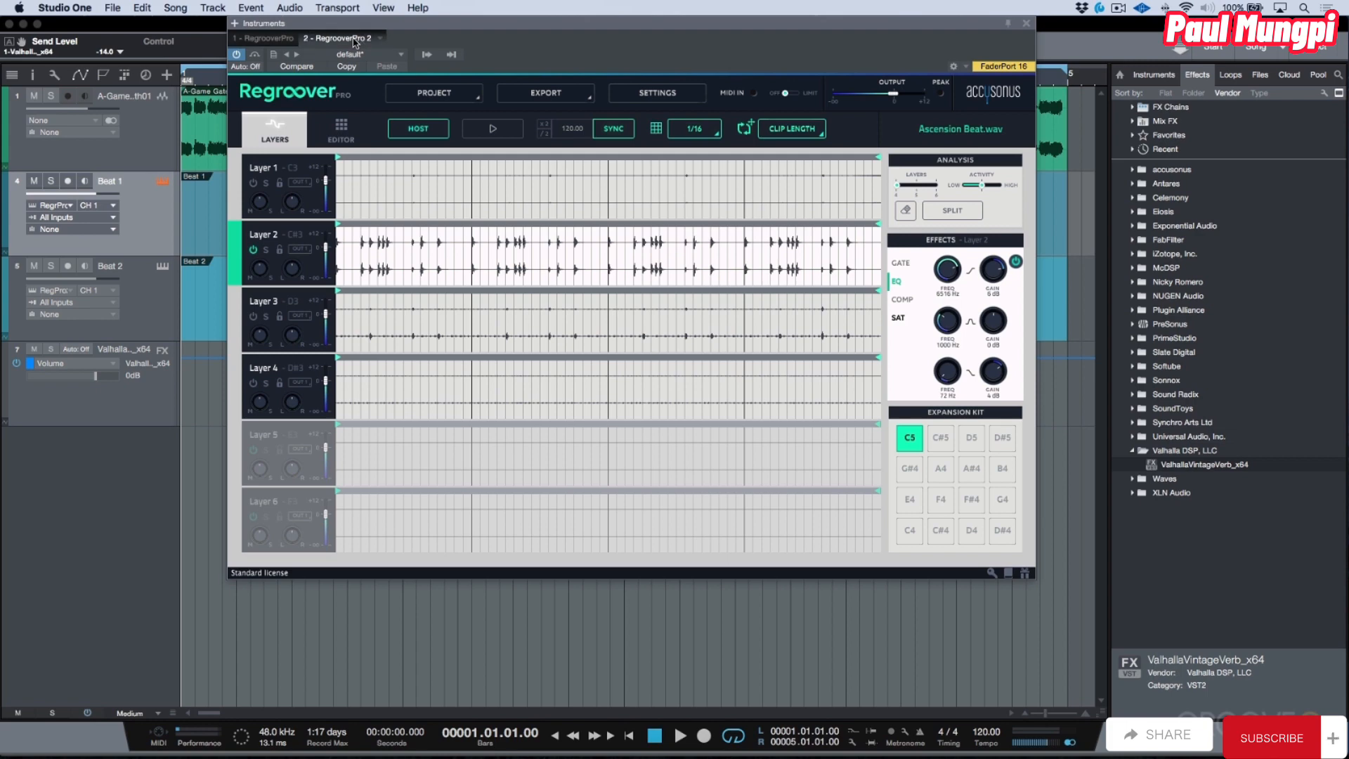
pyautogui.click(275, 129)
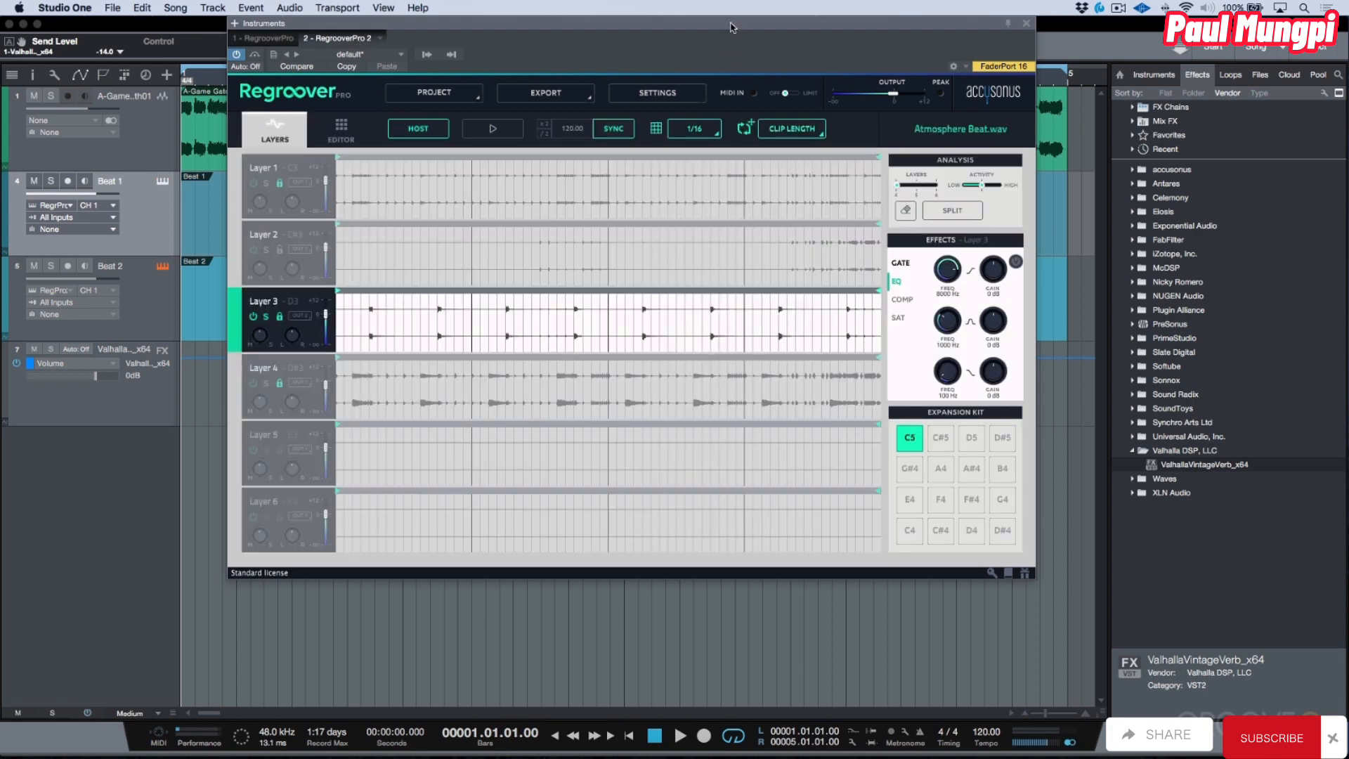
pyautogui.click(1025, 25)
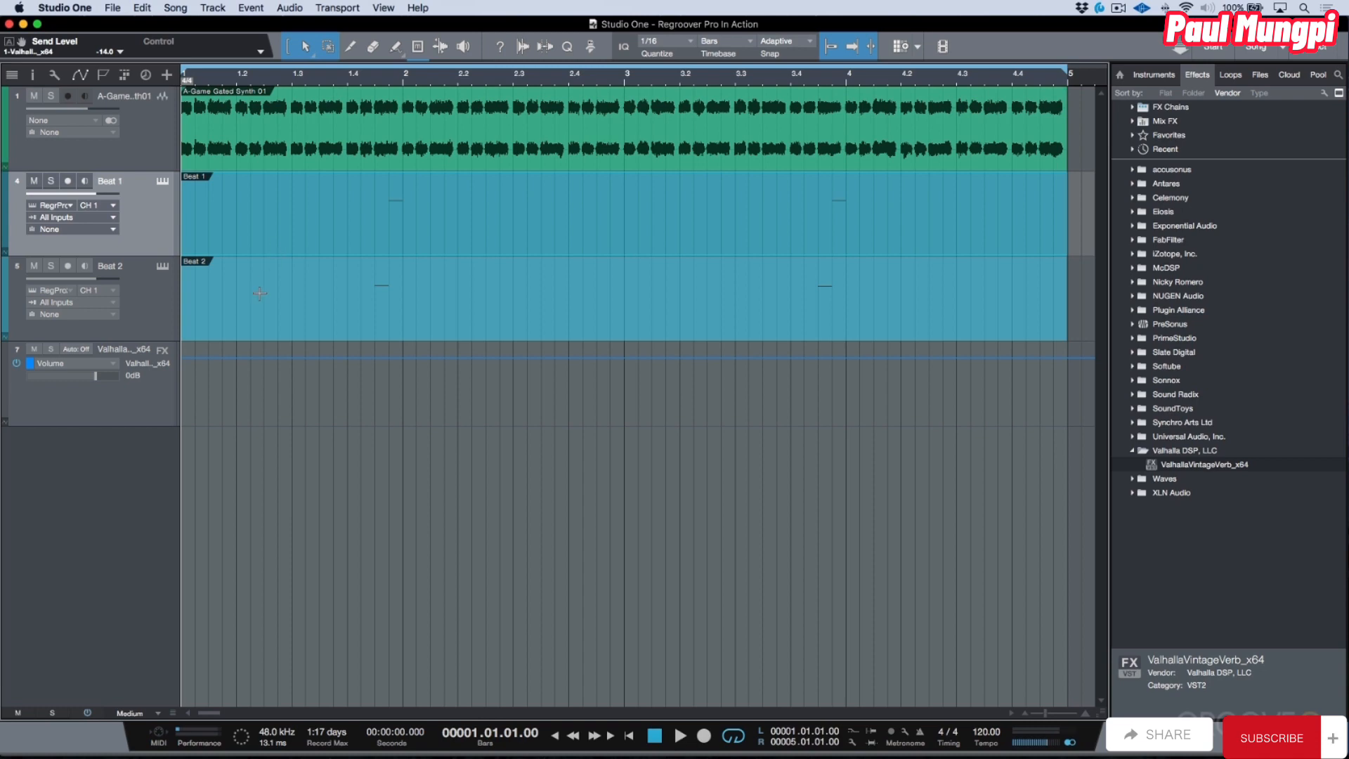
# Lower the Regroover #2 L channel volume to -2.4 dB in the mixer while previewing the mix, and save the song.
pyautogui.press('F3')
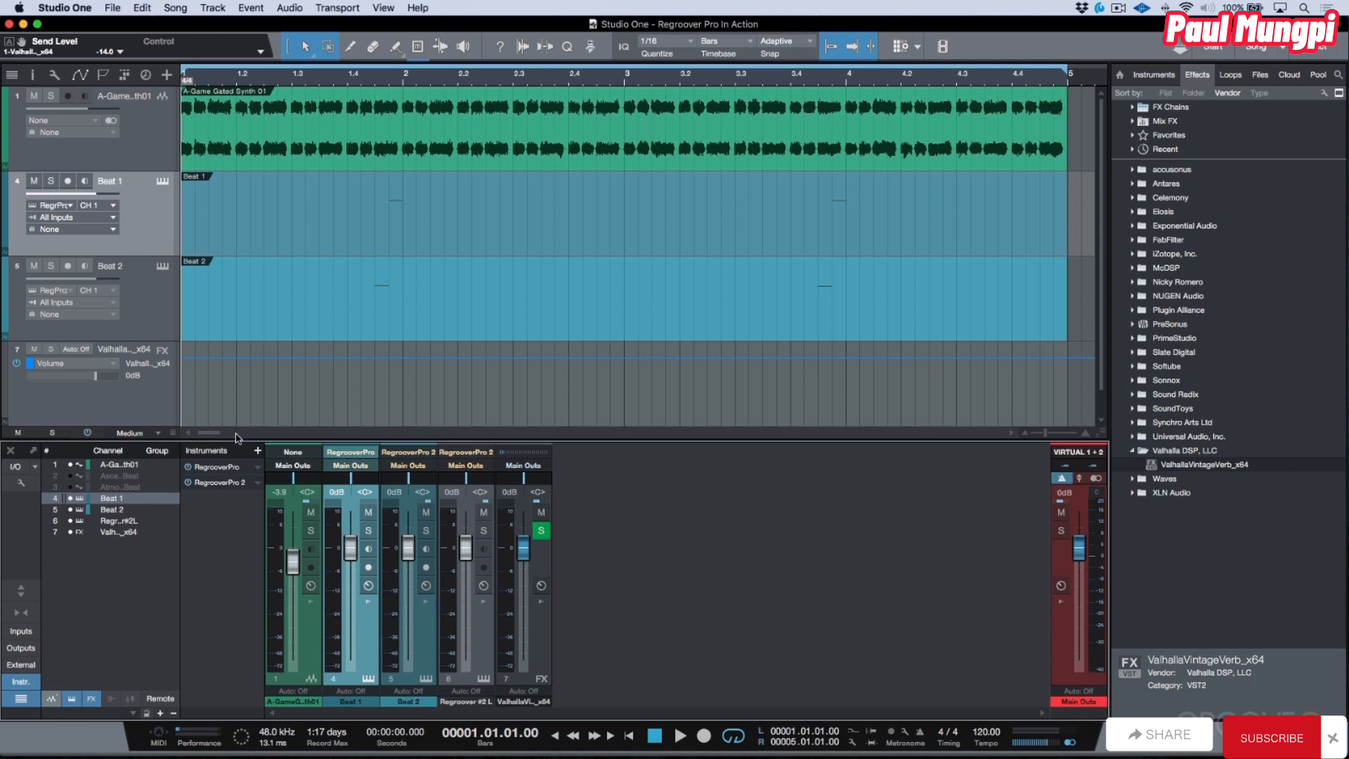
pyautogui.moveTo(274, 474); pyautogui.dragTo(278, 451)
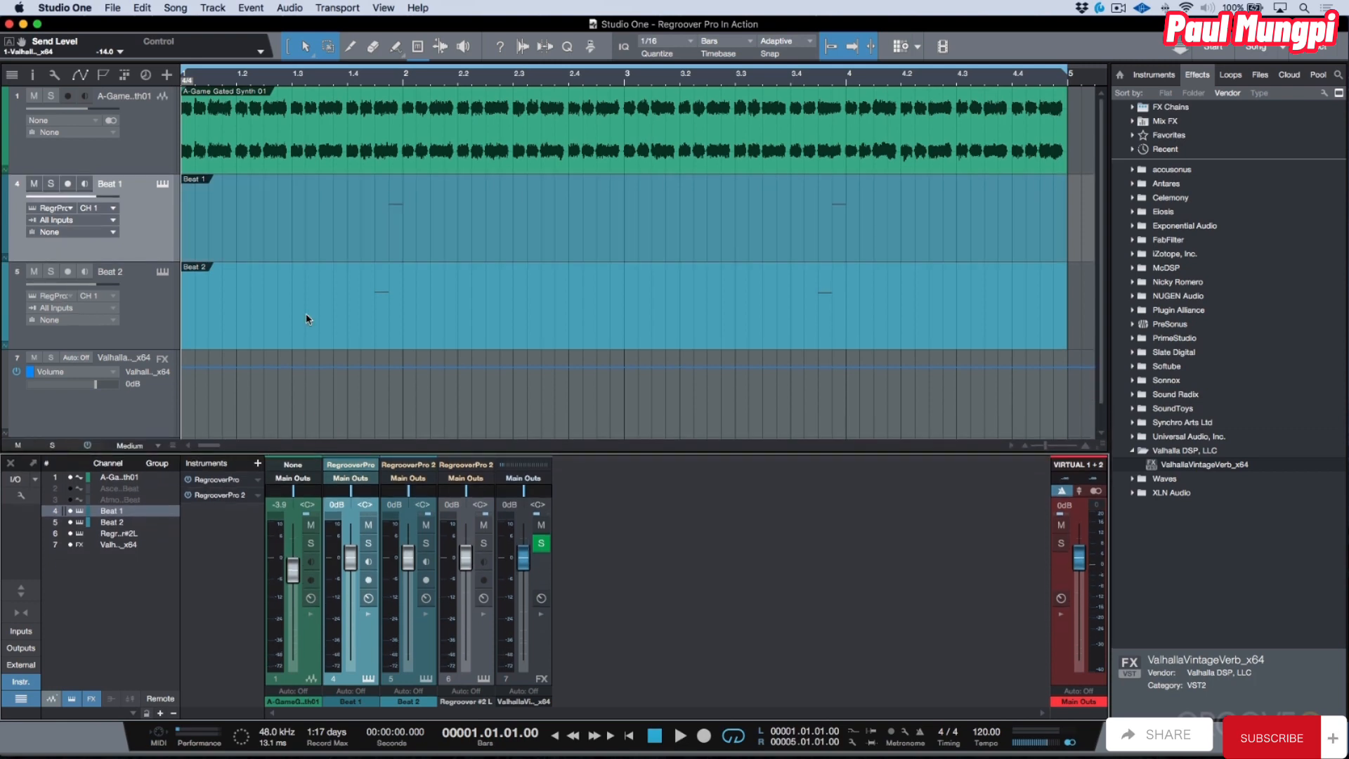
pyautogui.press('space')
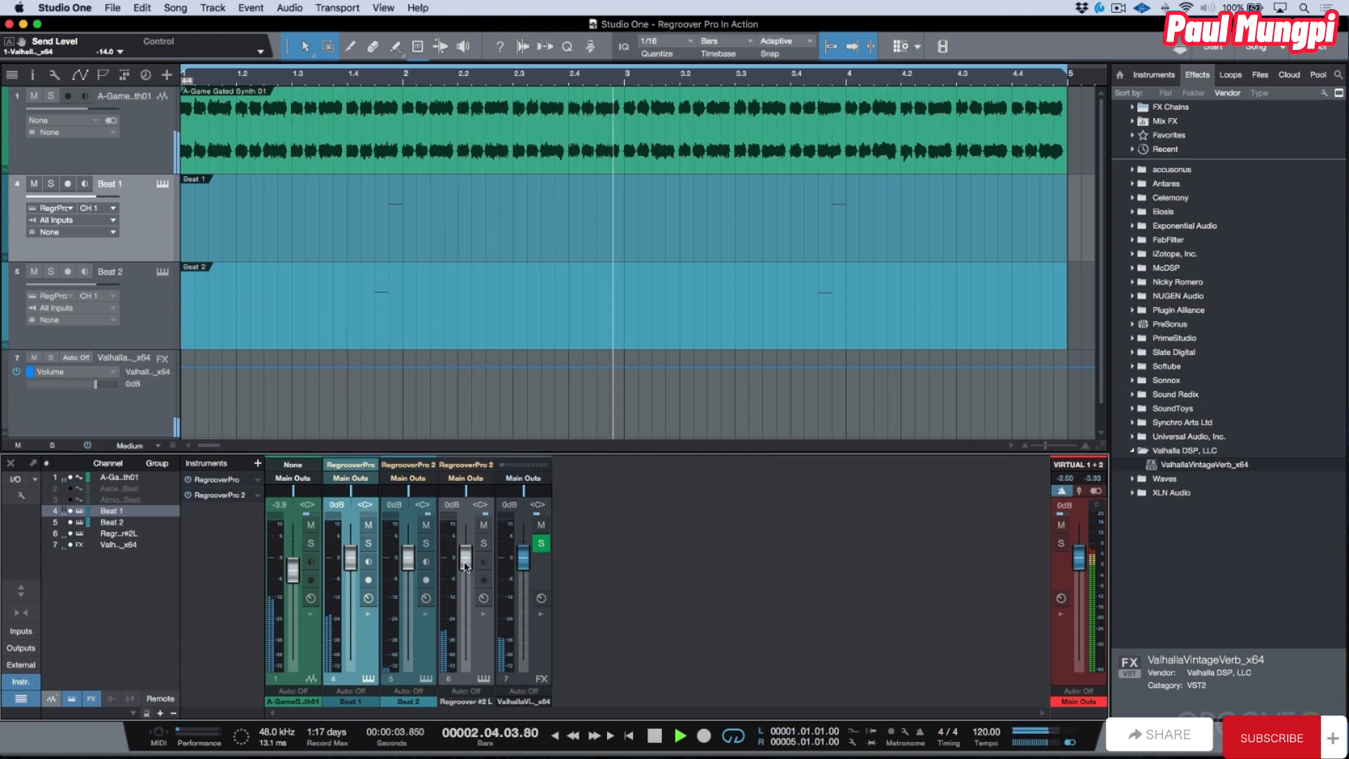
pyautogui.moveTo(464, 566); pyautogui.dragTo(461, 576)
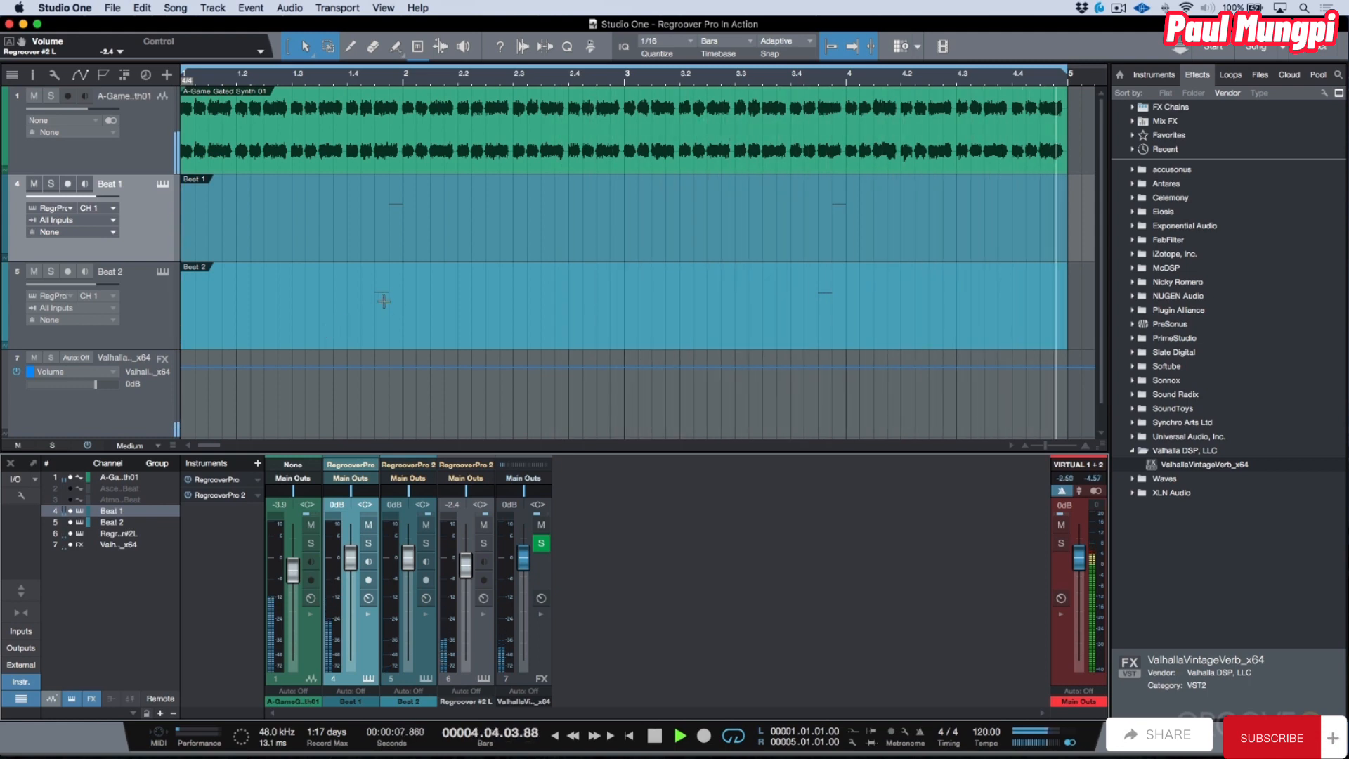
pyautogui.press('space')
pyautogui.press('super+s')
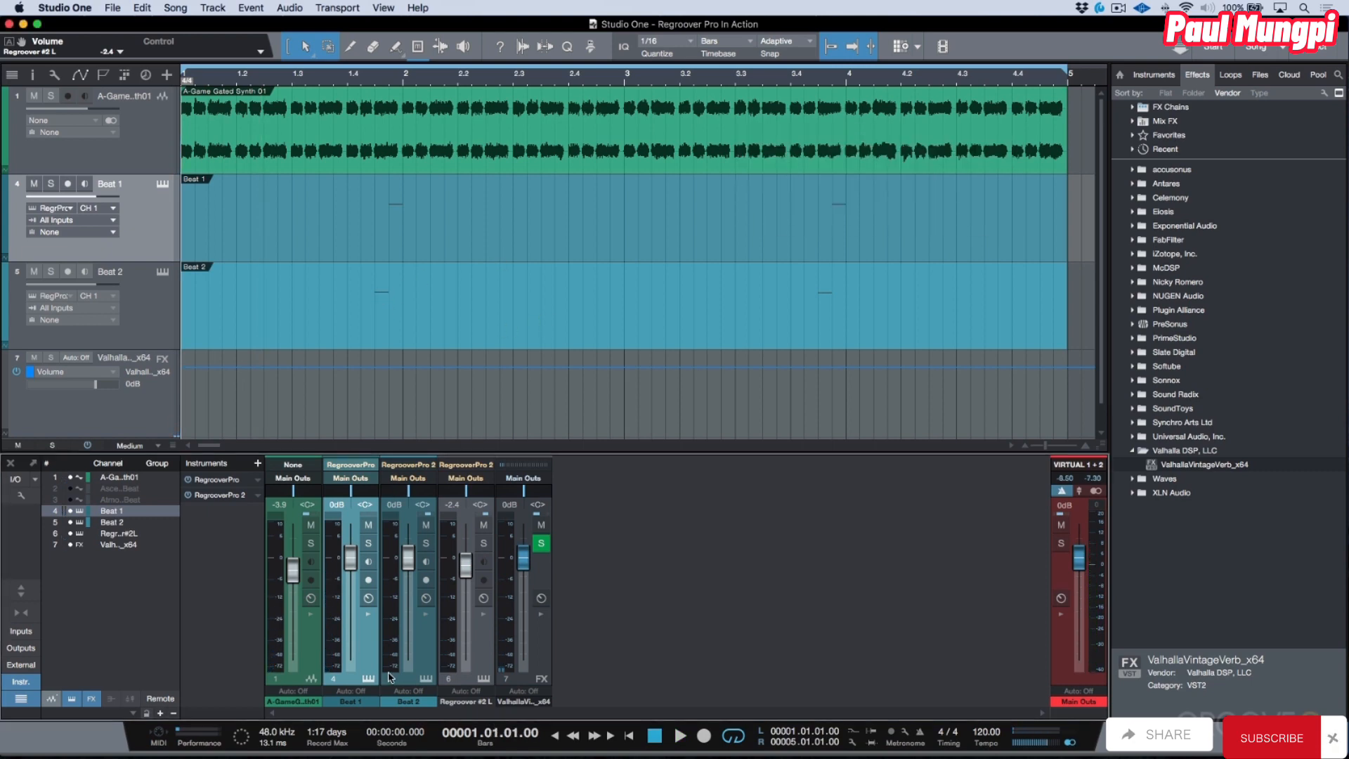
# Route the Beat 1, Beat 2 and Regroover #2 L channels to a new bus and solo it.
pyautogui.keyDown('shift'); pyautogui.click(481, 652); pyautogui.keyUp('shift')
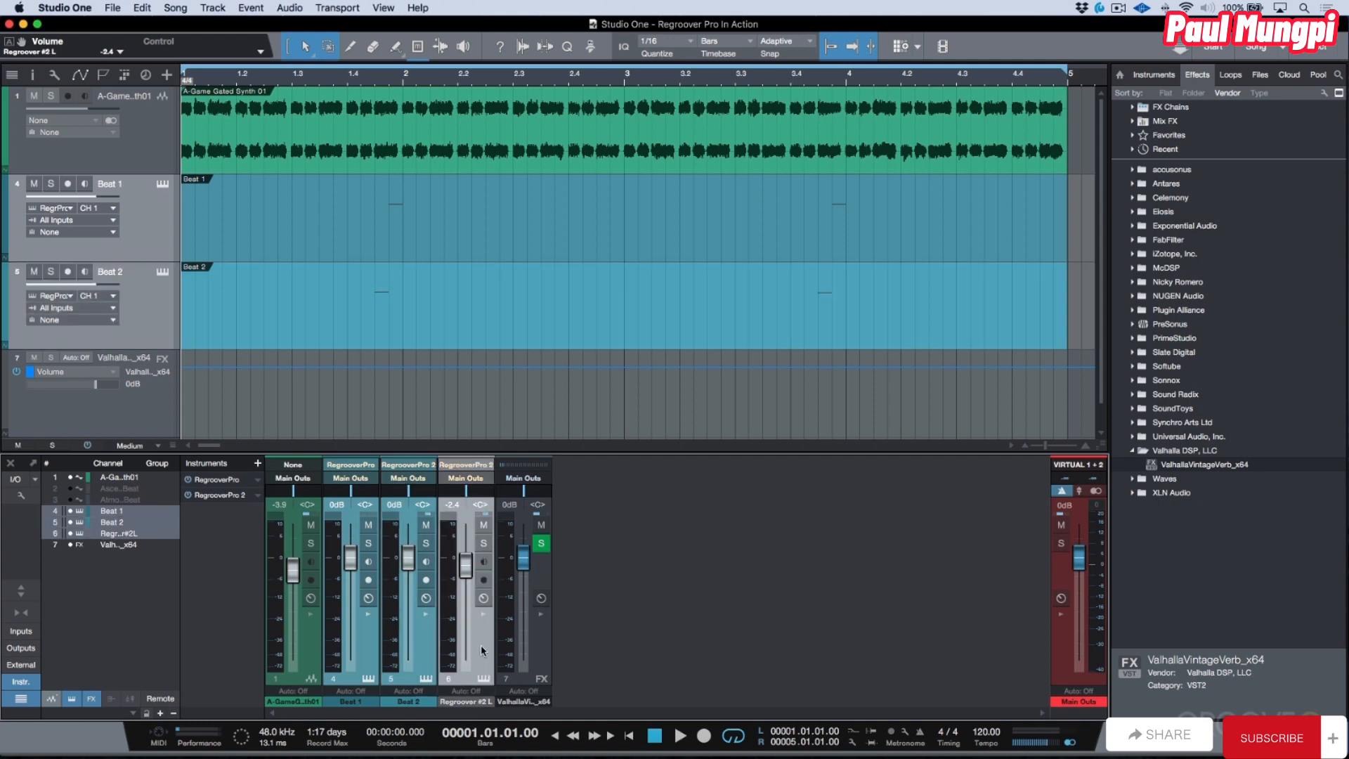
pyautogui.press('super+g')
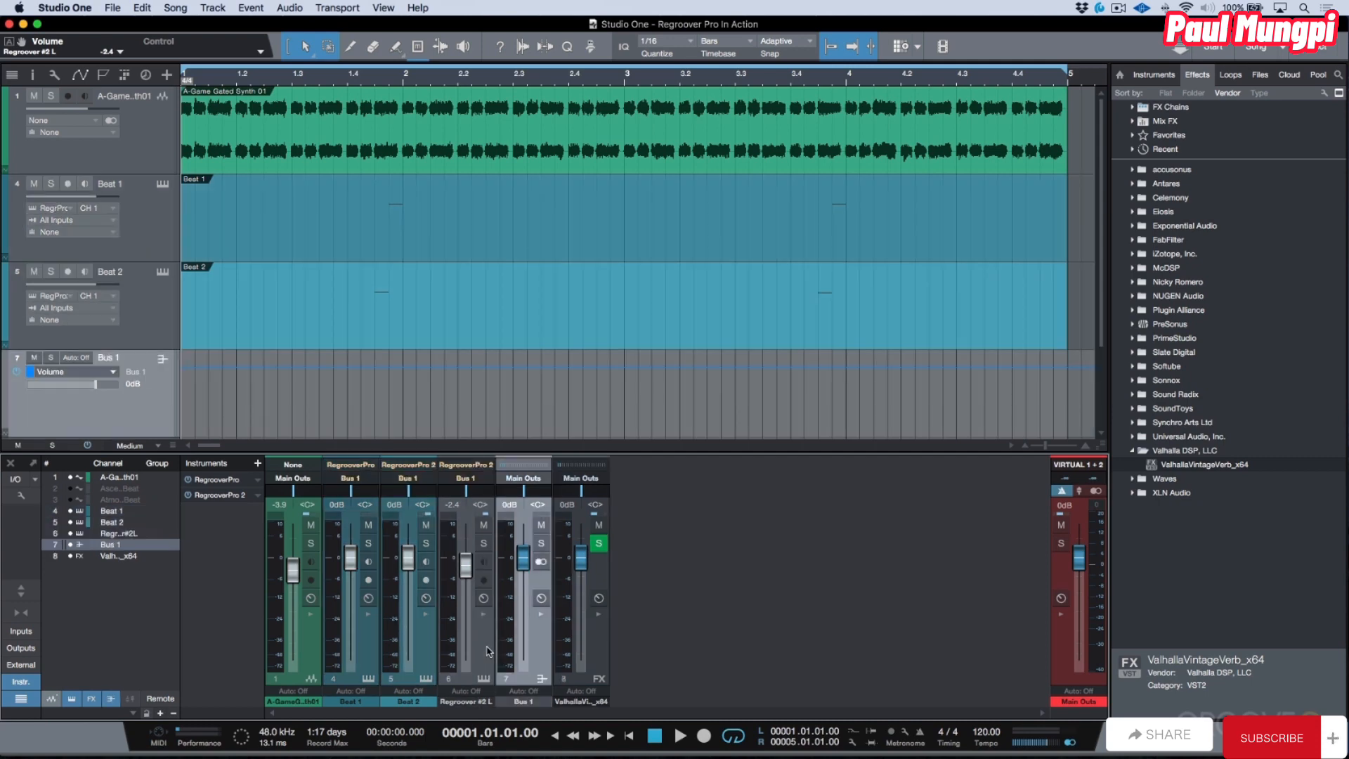
pyautogui.click(540, 544)
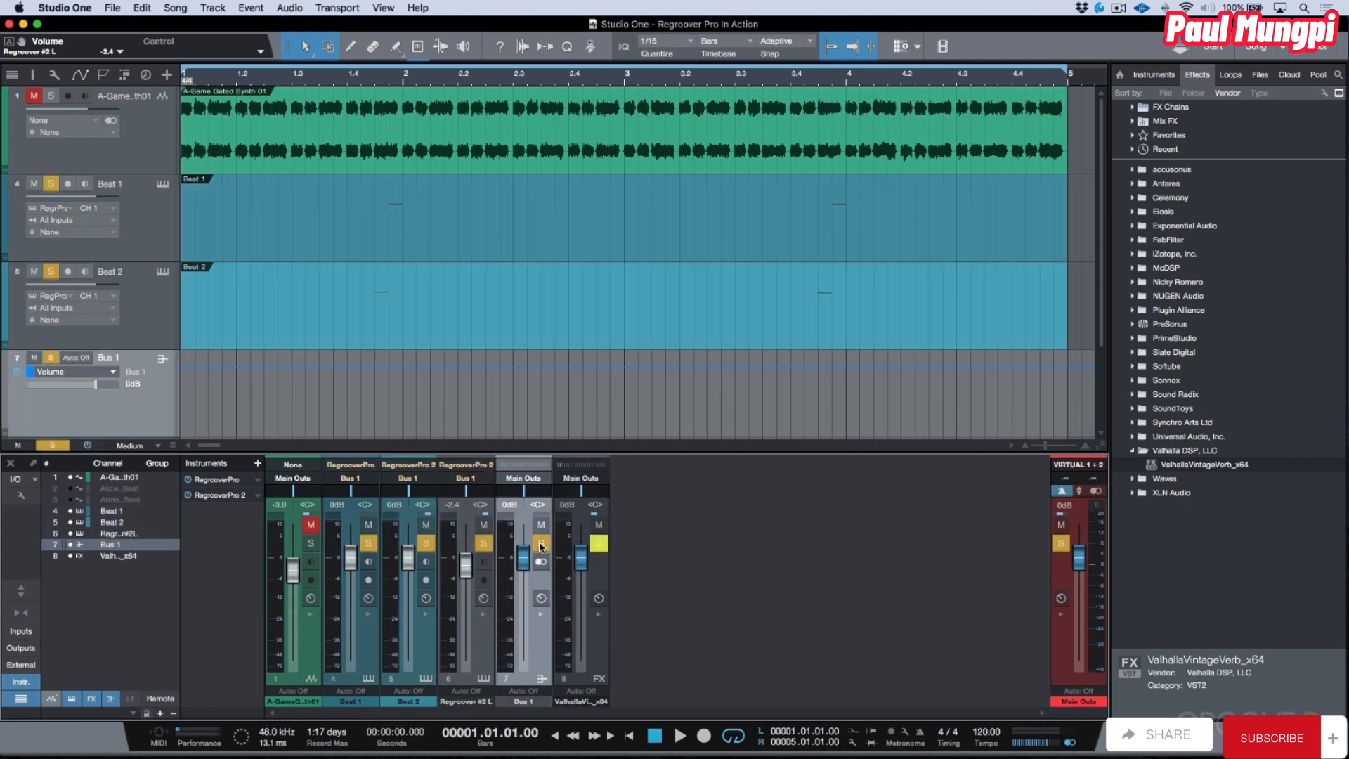
# Insert the CLA-76 Stereo compressor on Bus 1.
pyautogui.click(541, 613)
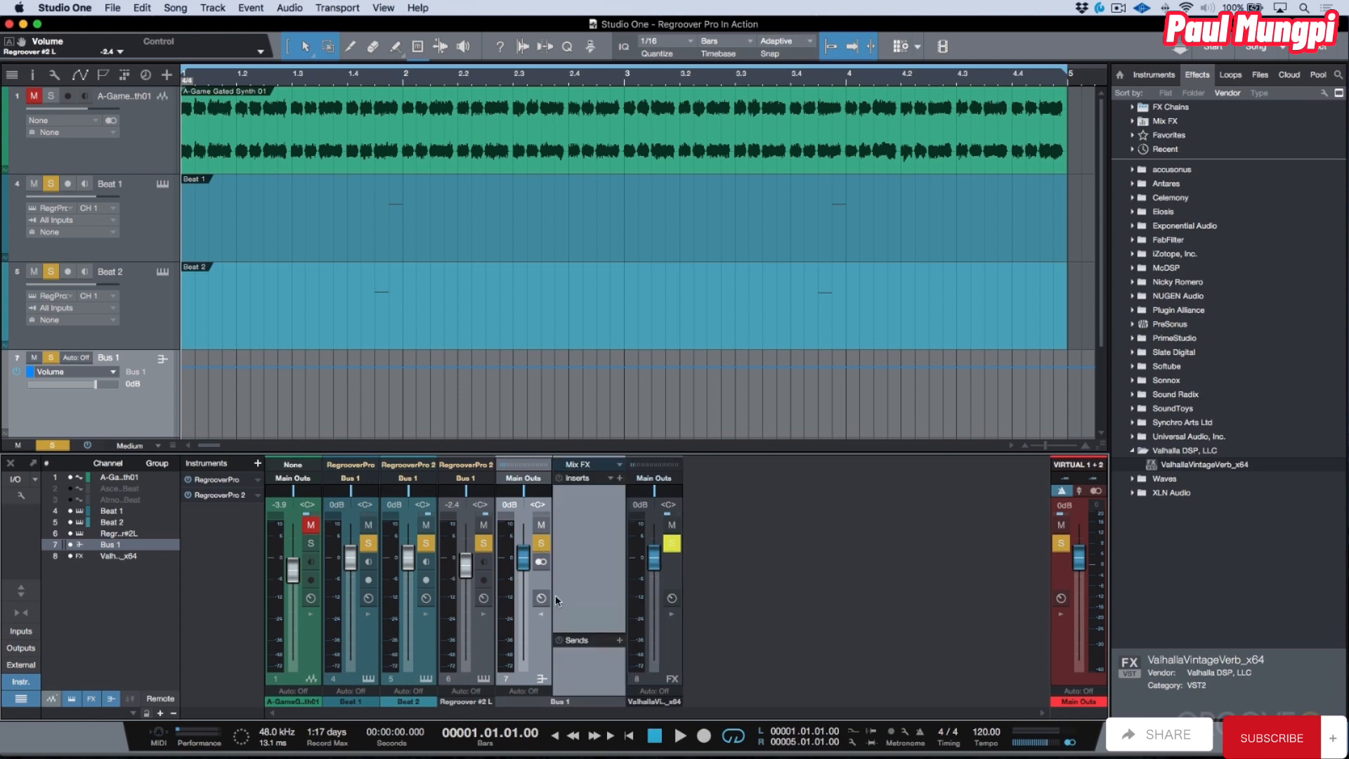
pyautogui.click(619, 478)
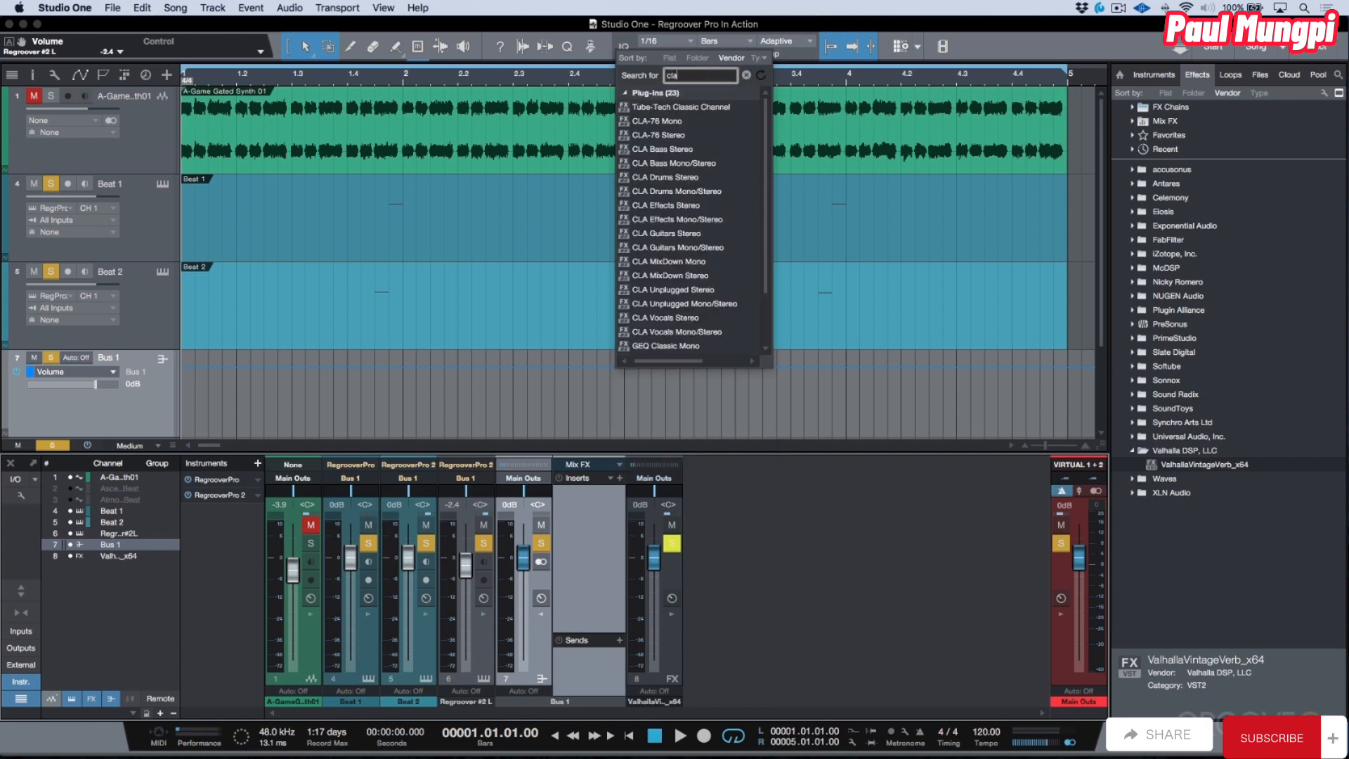
pyautogui.press('Down')
pyautogui.press('Down')
pyautogui.press('Down')
pyautogui.press('Return')
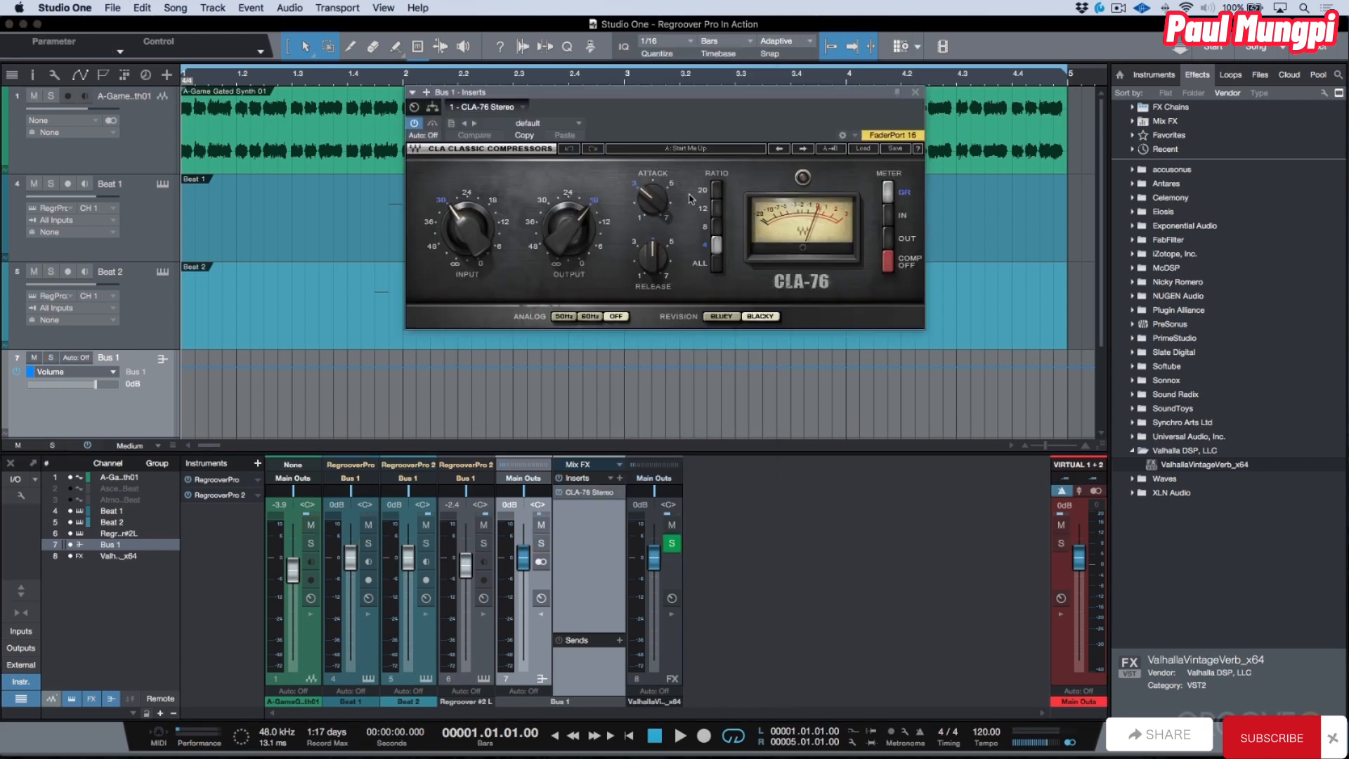
# Set the CLA-76 input to -33.6, output to -16.9 and release to 7, and raise the attack setting during playback.
pyautogui.press('space')
pyautogui.moveTo(467, 231); pyautogui.dragTo(467, 240)
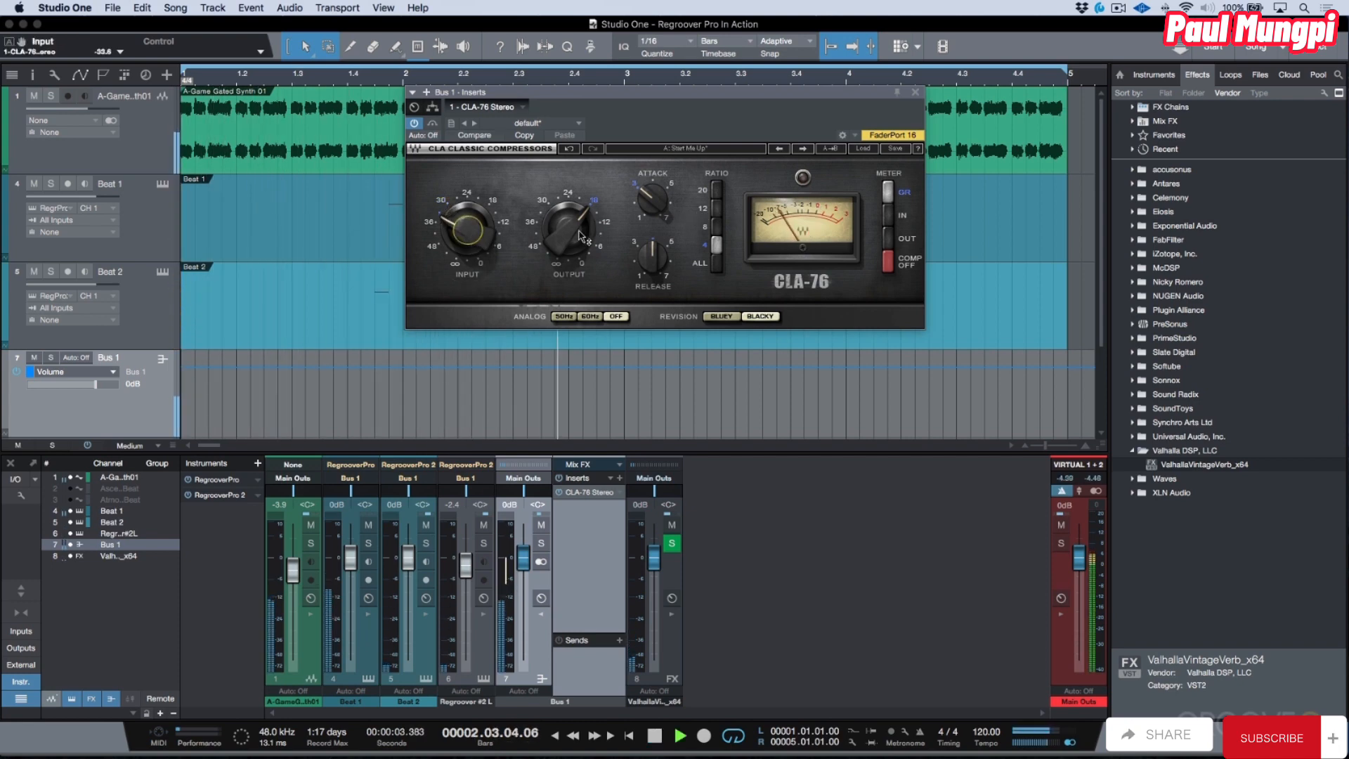
pyautogui.moveTo(568, 231); pyautogui.dragTo(568, 227)
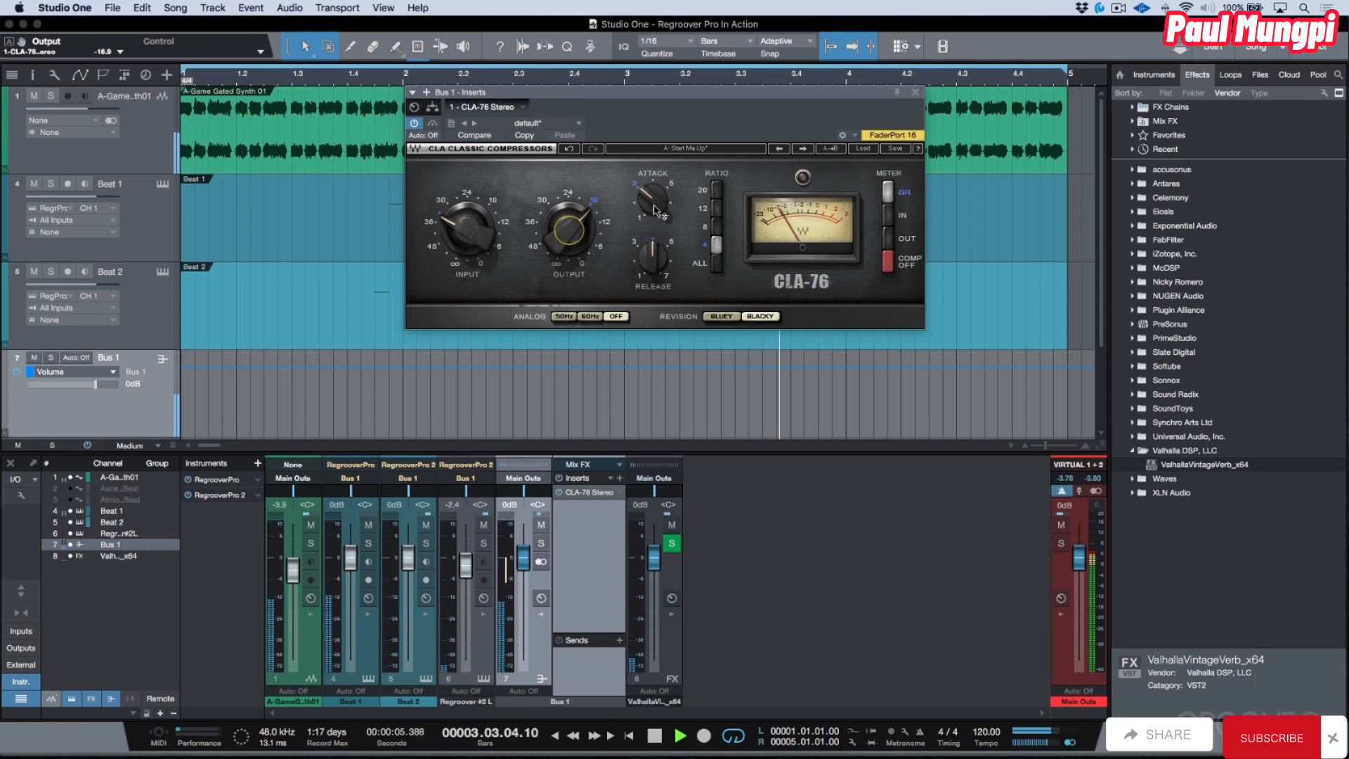
pyautogui.moveTo(653, 199); pyautogui.dragTo(653, 165)
pyautogui.moveTo(652, 258); pyautogui.dragTo(652, 225)
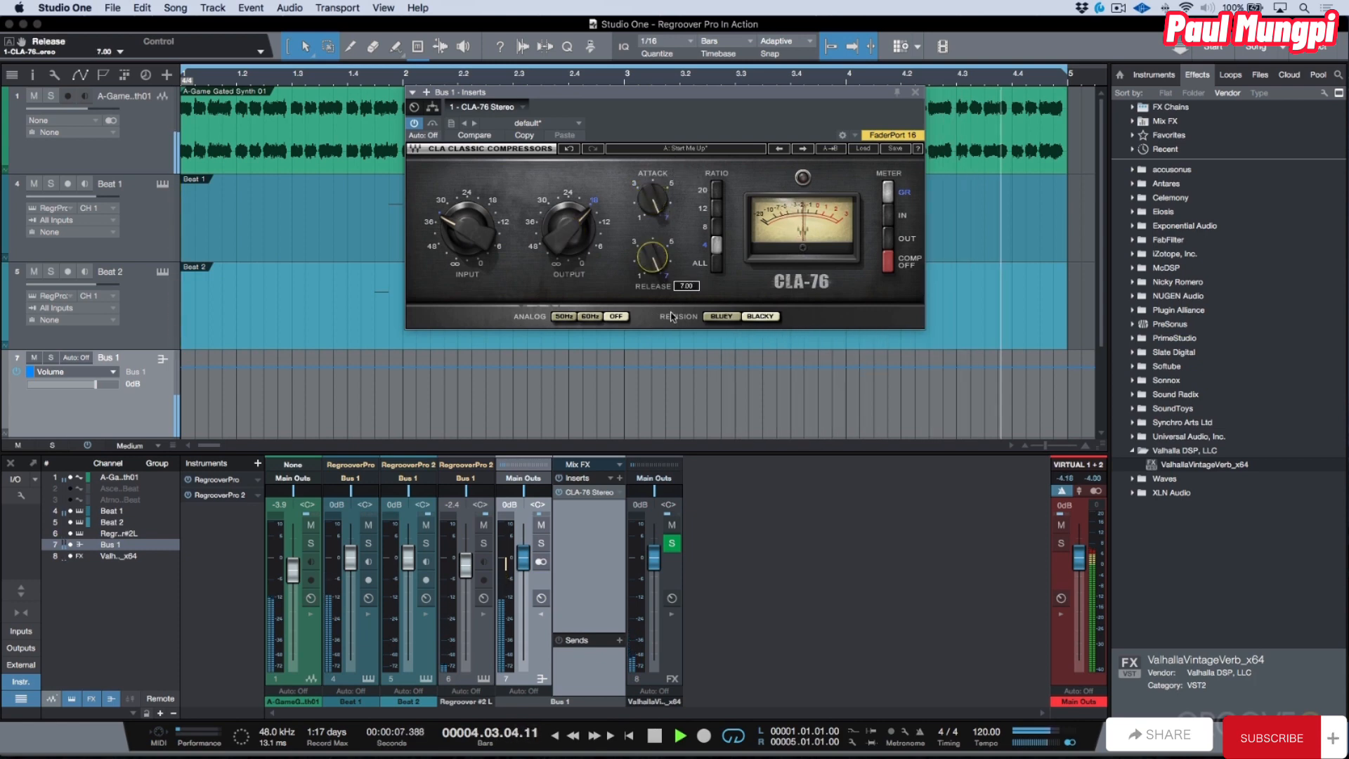
pyautogui.press('space')
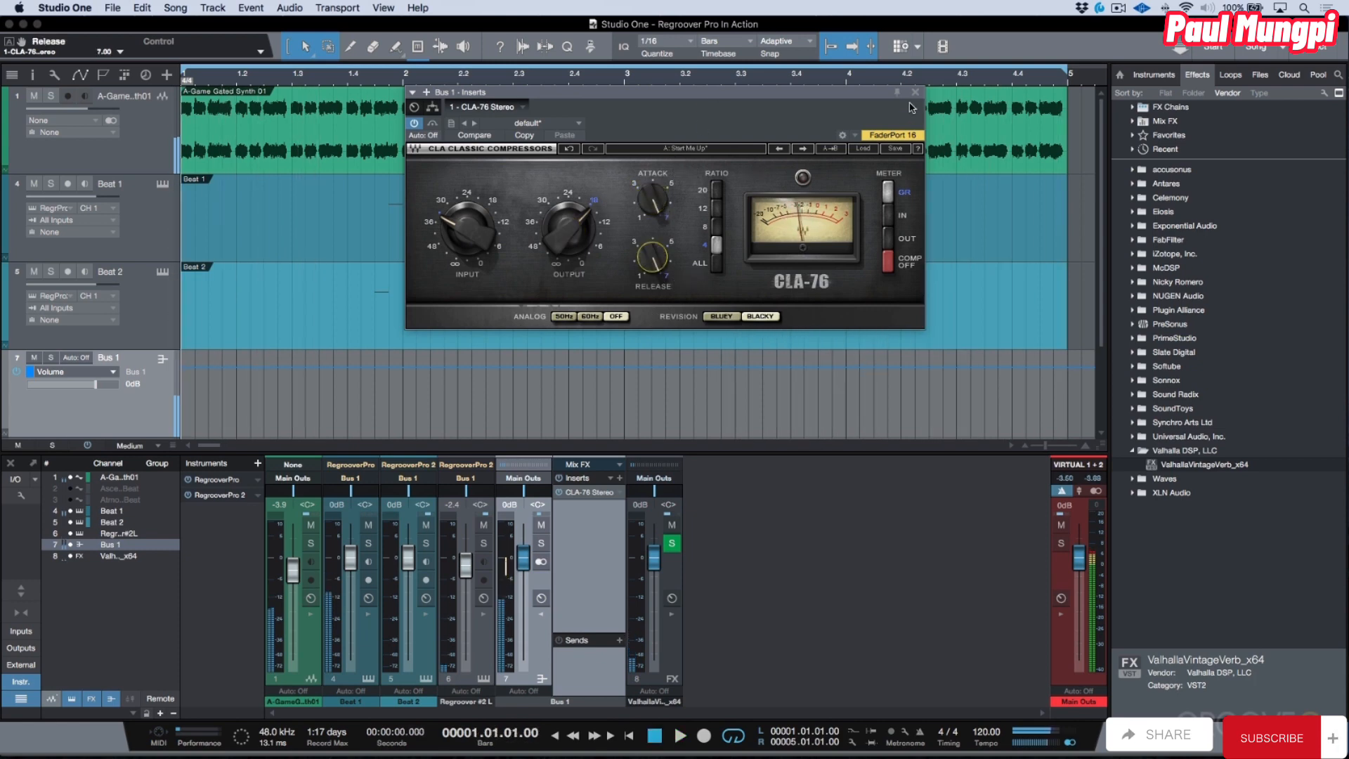
pyautogui.click(916, 93)
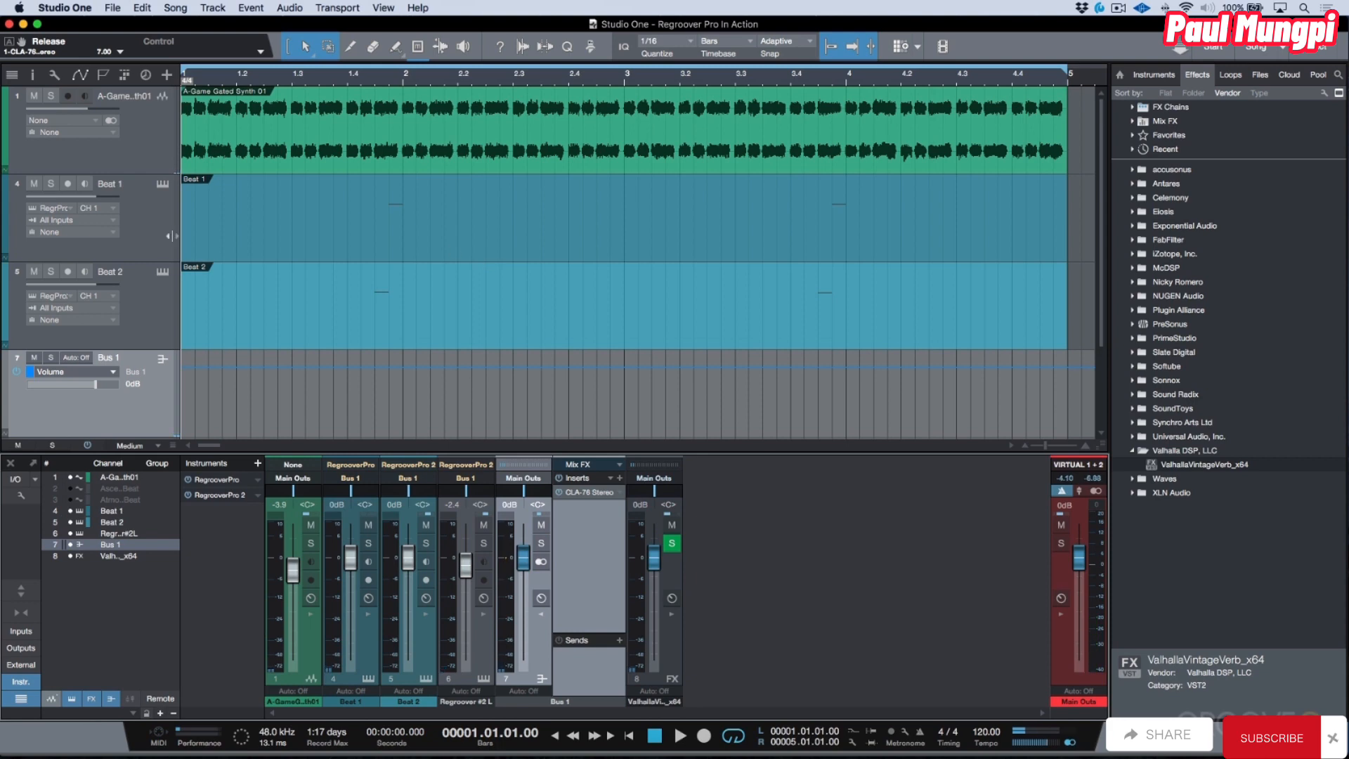
# Show the Ascension Beat and Atmosphere Beat tracks at normal track height, and mute Beat 1, Beat 2, Regroover #2 L and Bus 1.
pyautogui.moveTo(70, 489); pyautogui.dragTo(70, 500)
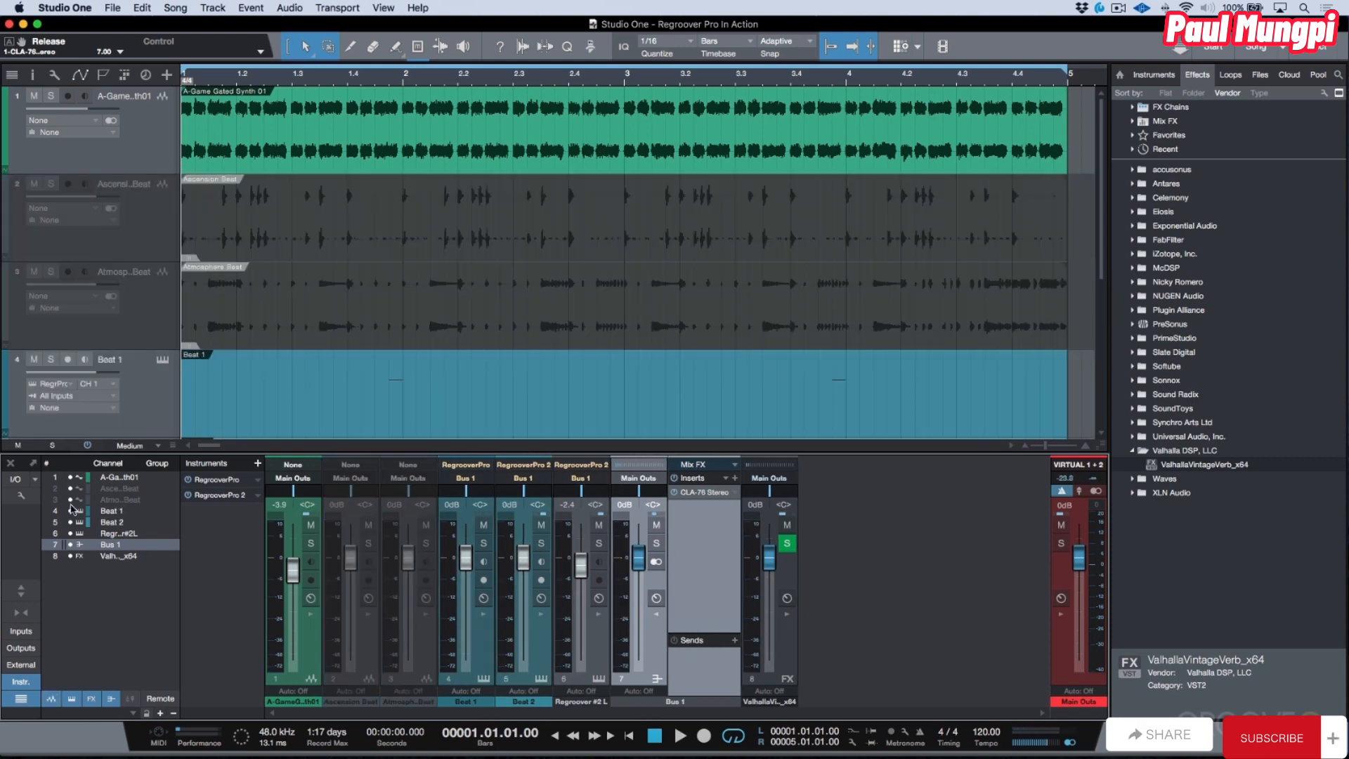
pyautogui.hotkey('shift', 'w')
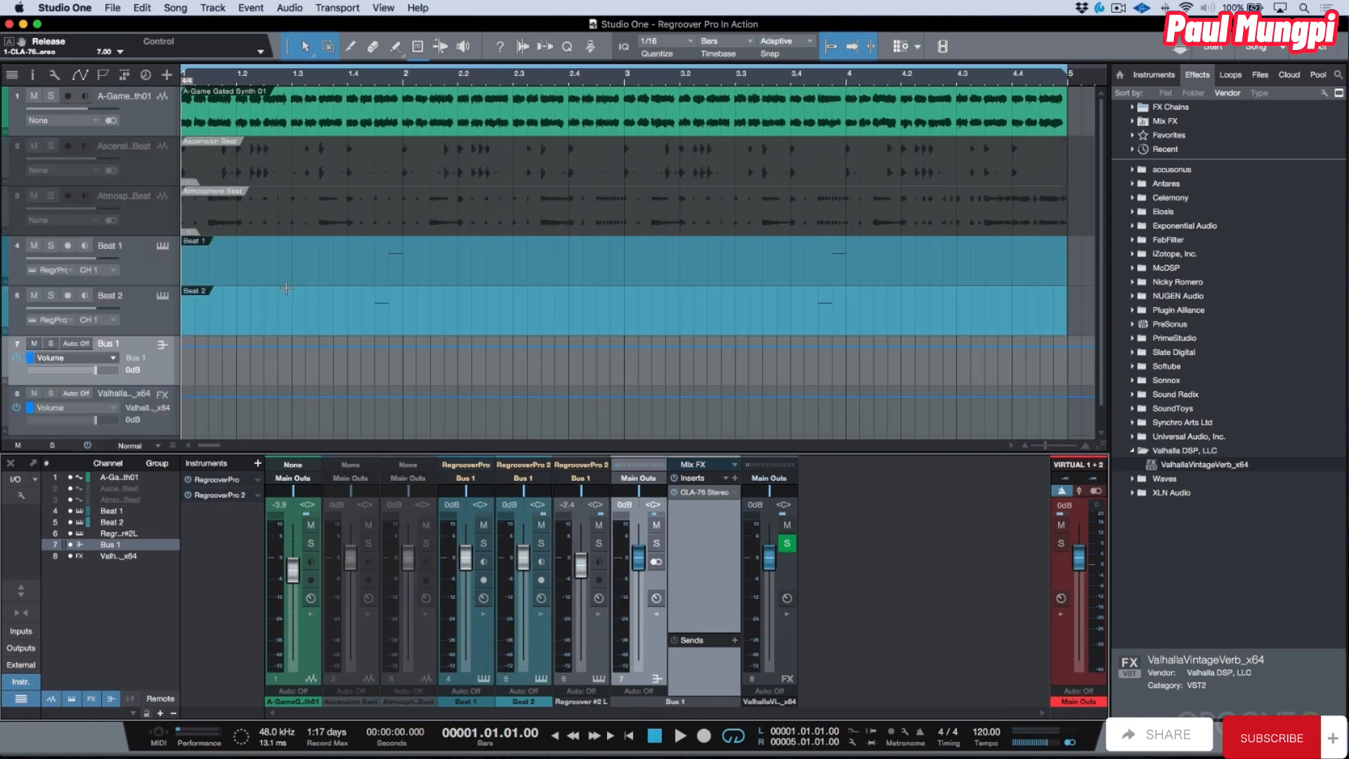
pyautogui.moveTo(483, 525); pyautogui.dragTo(598, 525)
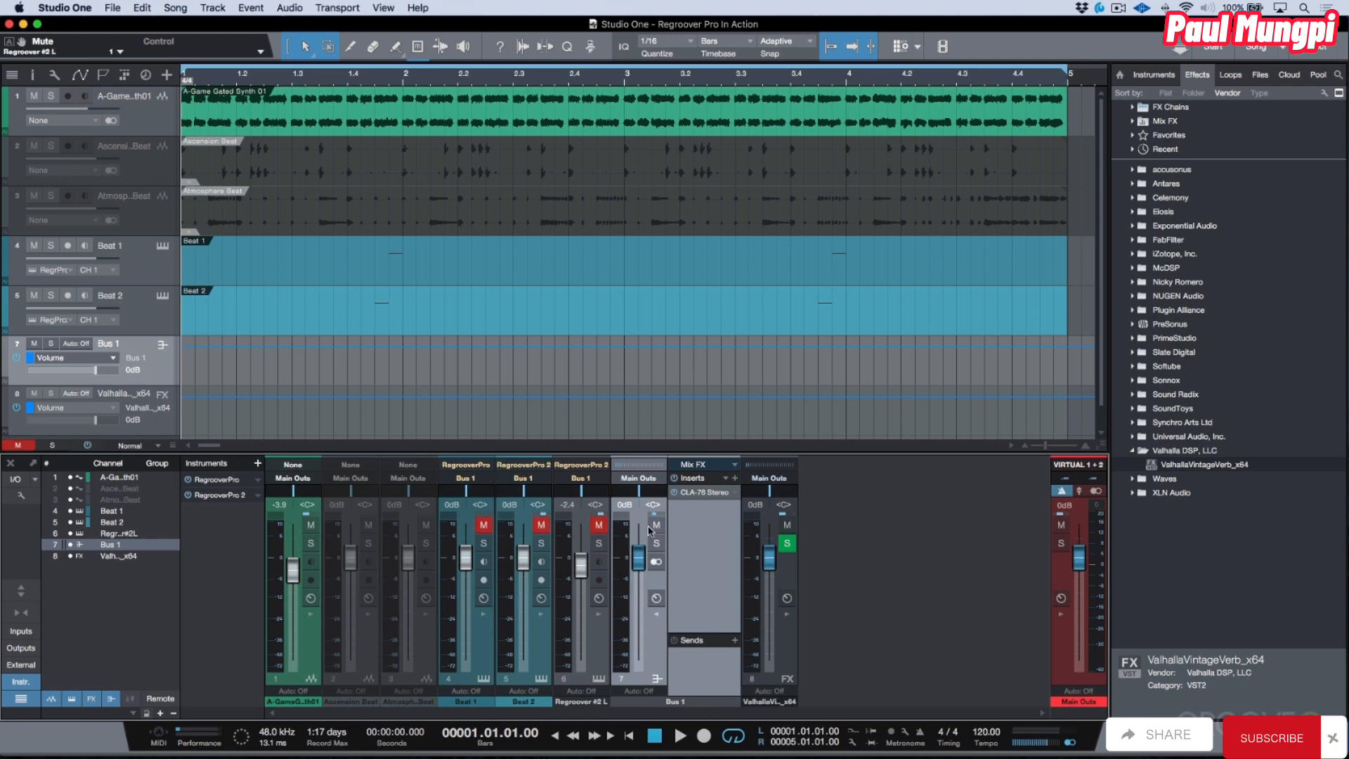
pyautogui.click(653, 527)
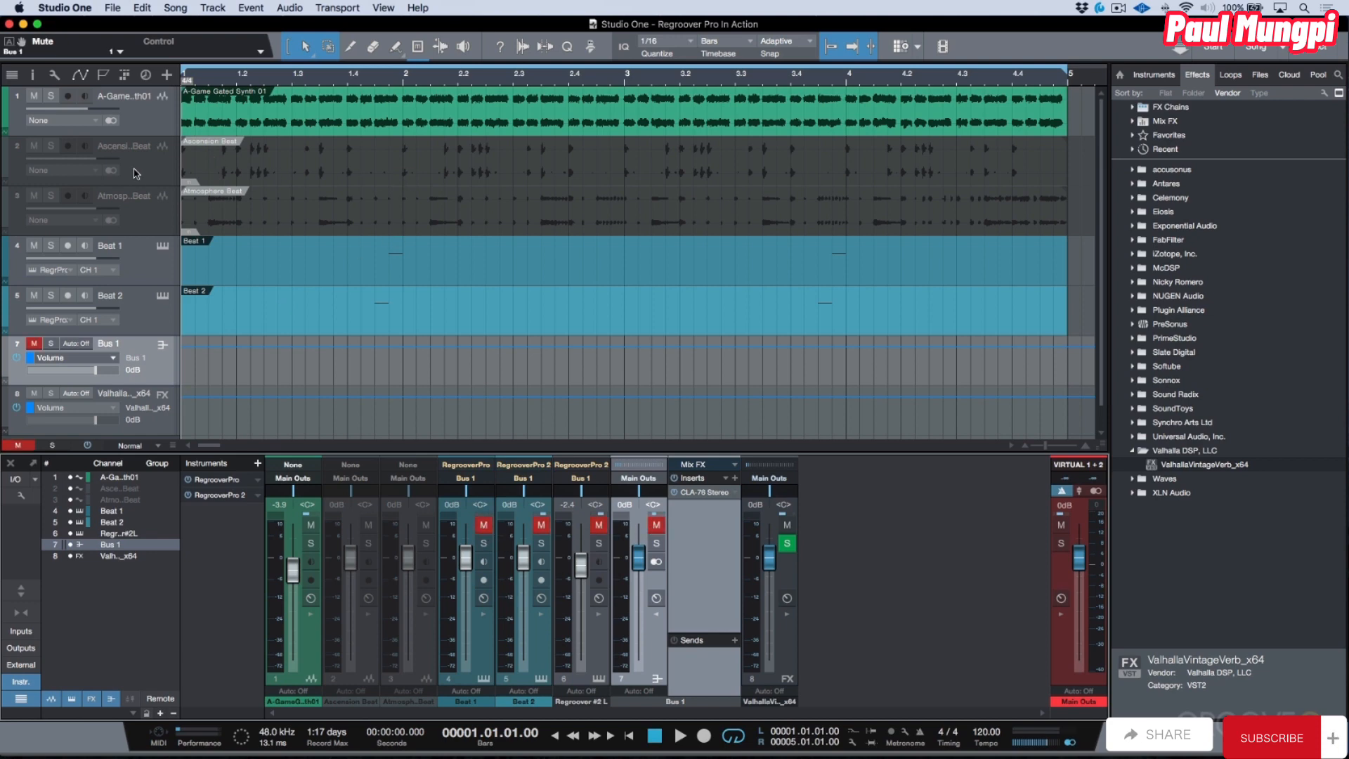
# Enable the Ascension Beat and Atmosphere Beat tracks and unmute their audio events.
pyautogui.click(135, 174)
pyautogui.keyDown('shift'); pyautogui.click(140, 211); pyautogui.keyUp('shift')
pyautogui.hotkey('shift', 'e')
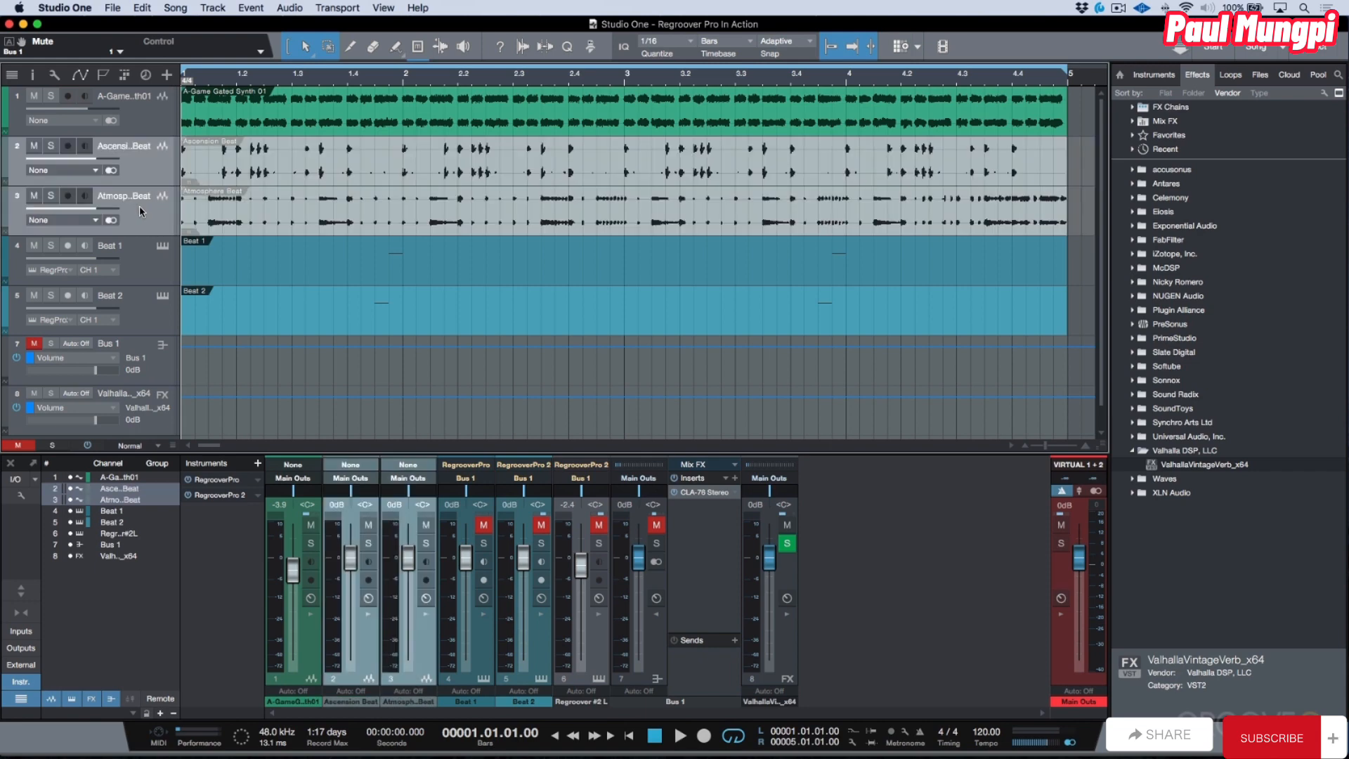
pyautogui.keyDown('super'); pyautogui.click(316, 169); pyautogui.keyUp('super')
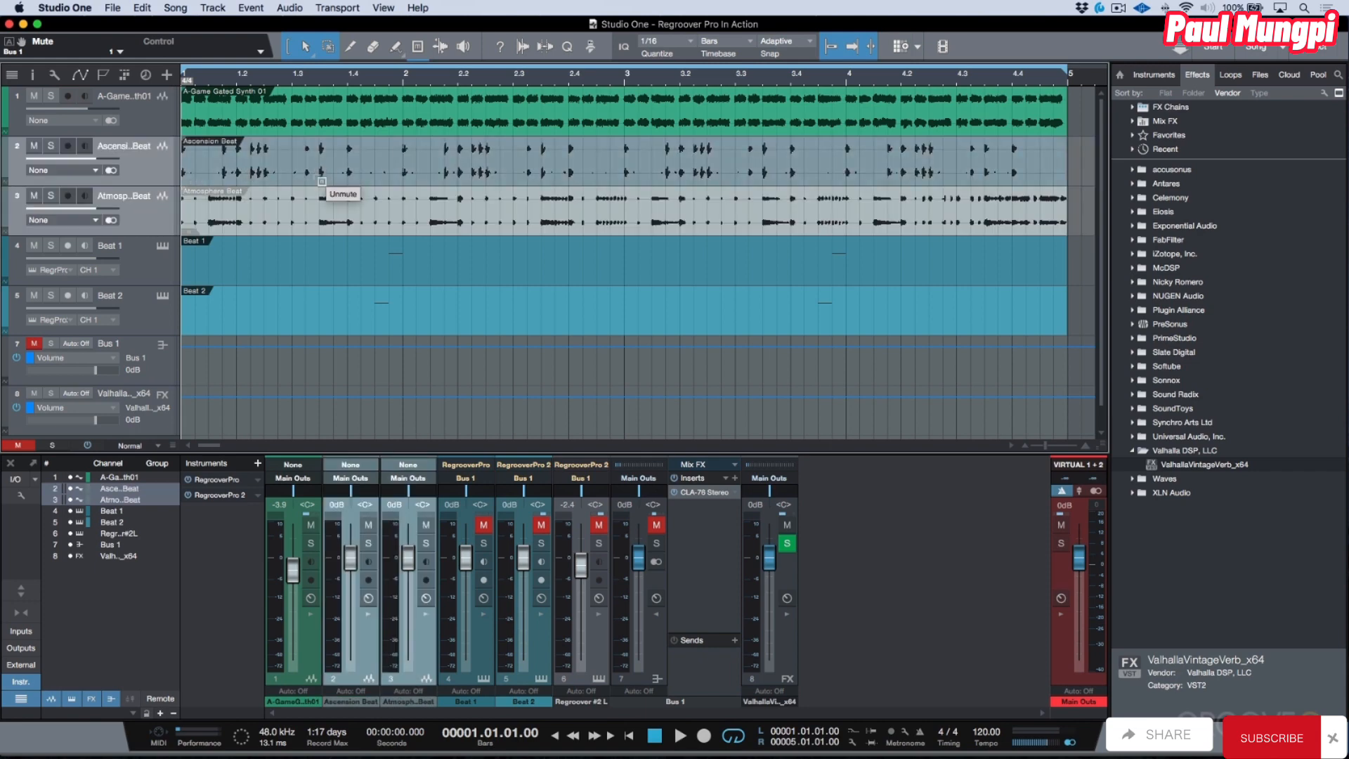
pyautogui.keyDown('super'); pyautogui.click(320, 197); pyautogui.keyUp('super')
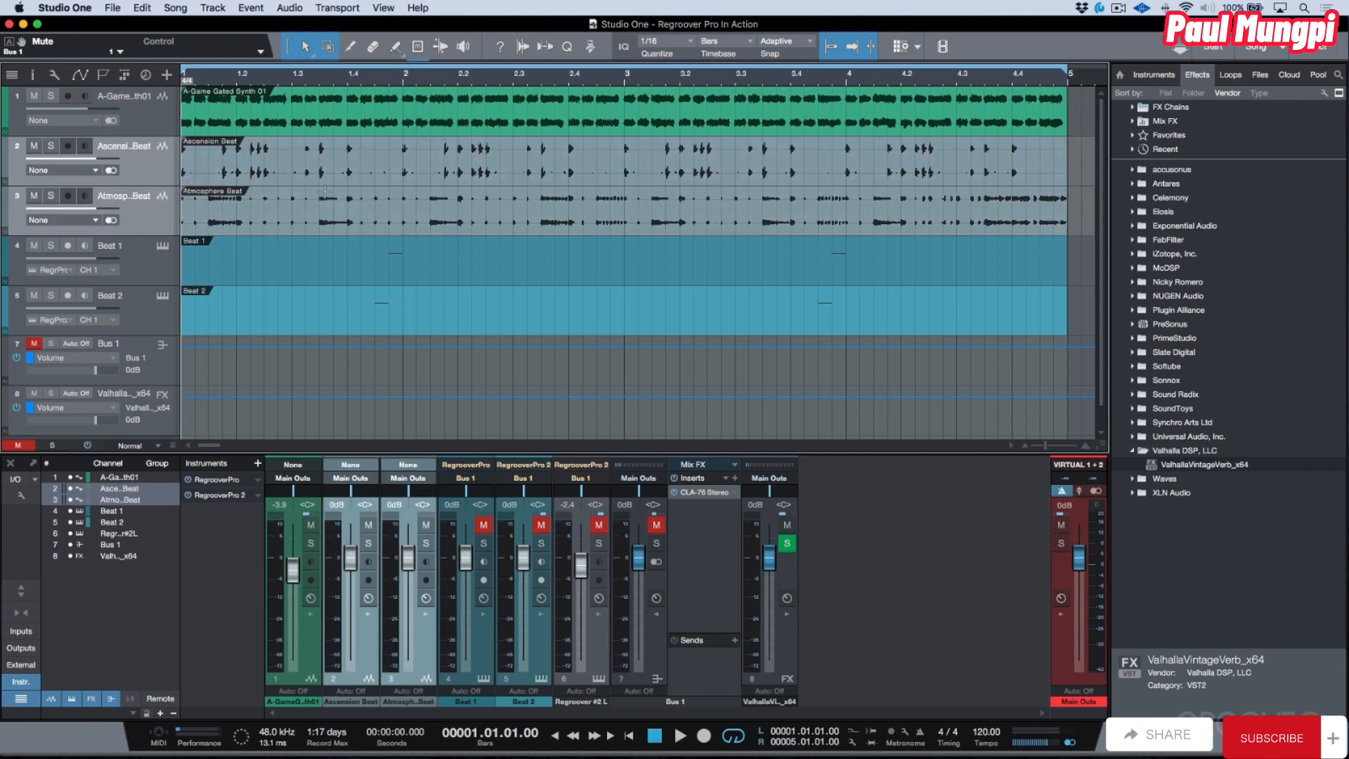
# Mute the Beat 1 and Beat 2 instrument tracks and preview the two original beats with the gated synth.
pyautogui.click(34, 245)
pyautogui.click(34, 295)
pyautogui.press('space')
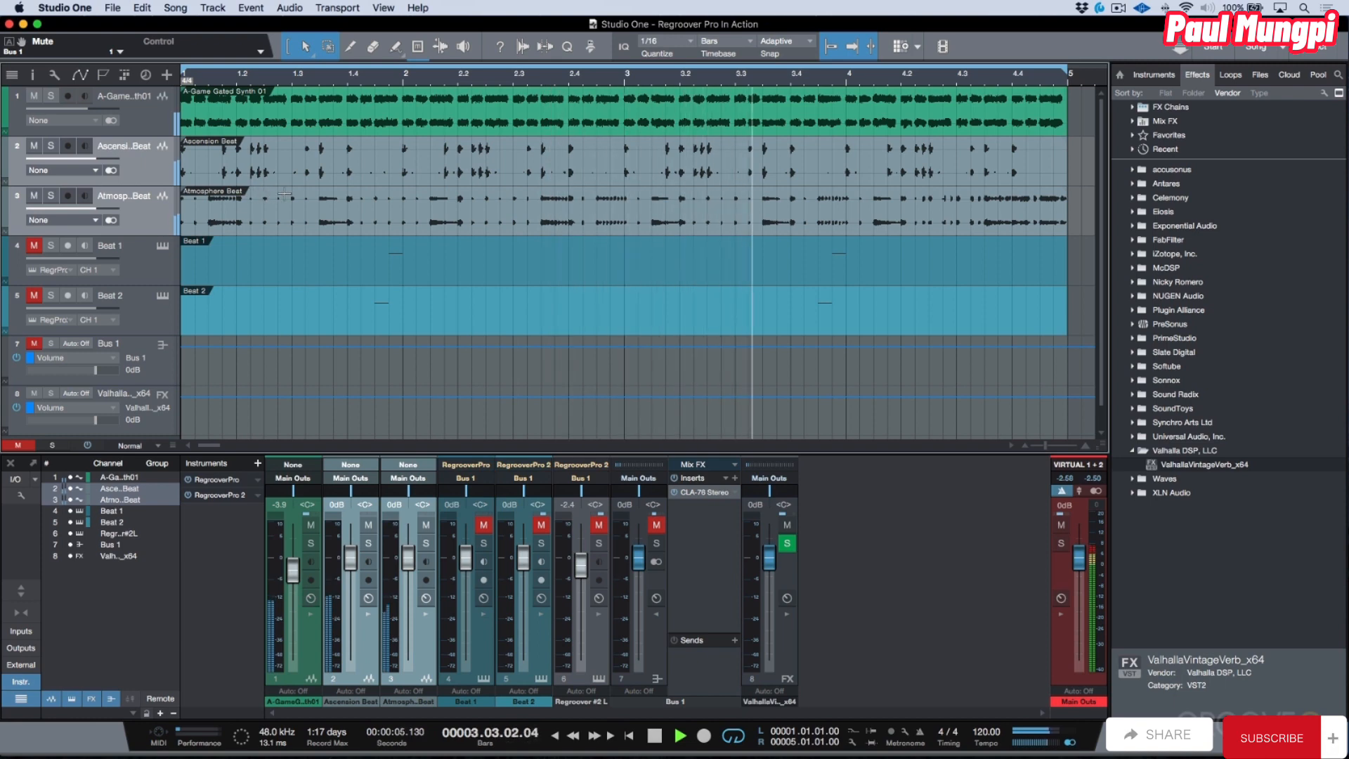
pyautogui.press('space')
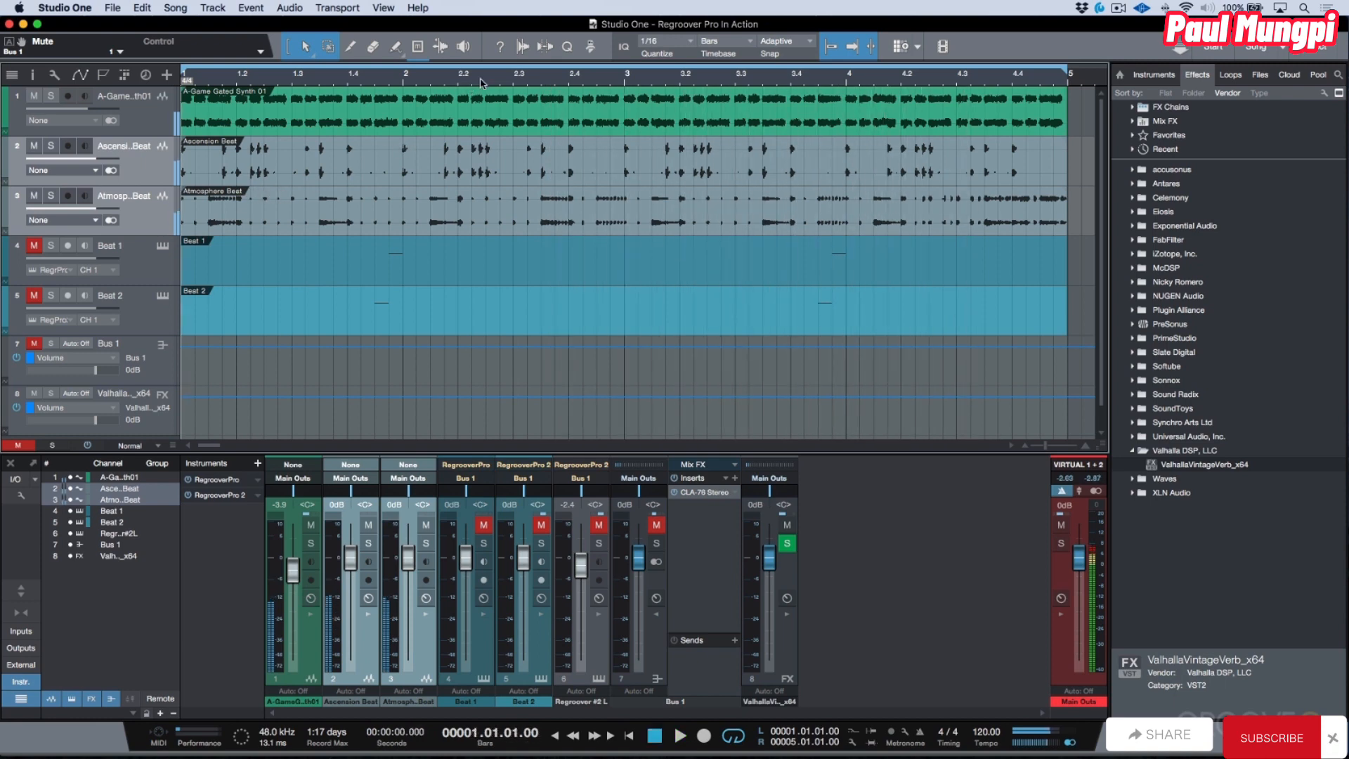
# Solo the Ascension Beat and Atmosphere Beat tracks, preview them on their own, and remove the solo.
pyautogui.click(50, 196)
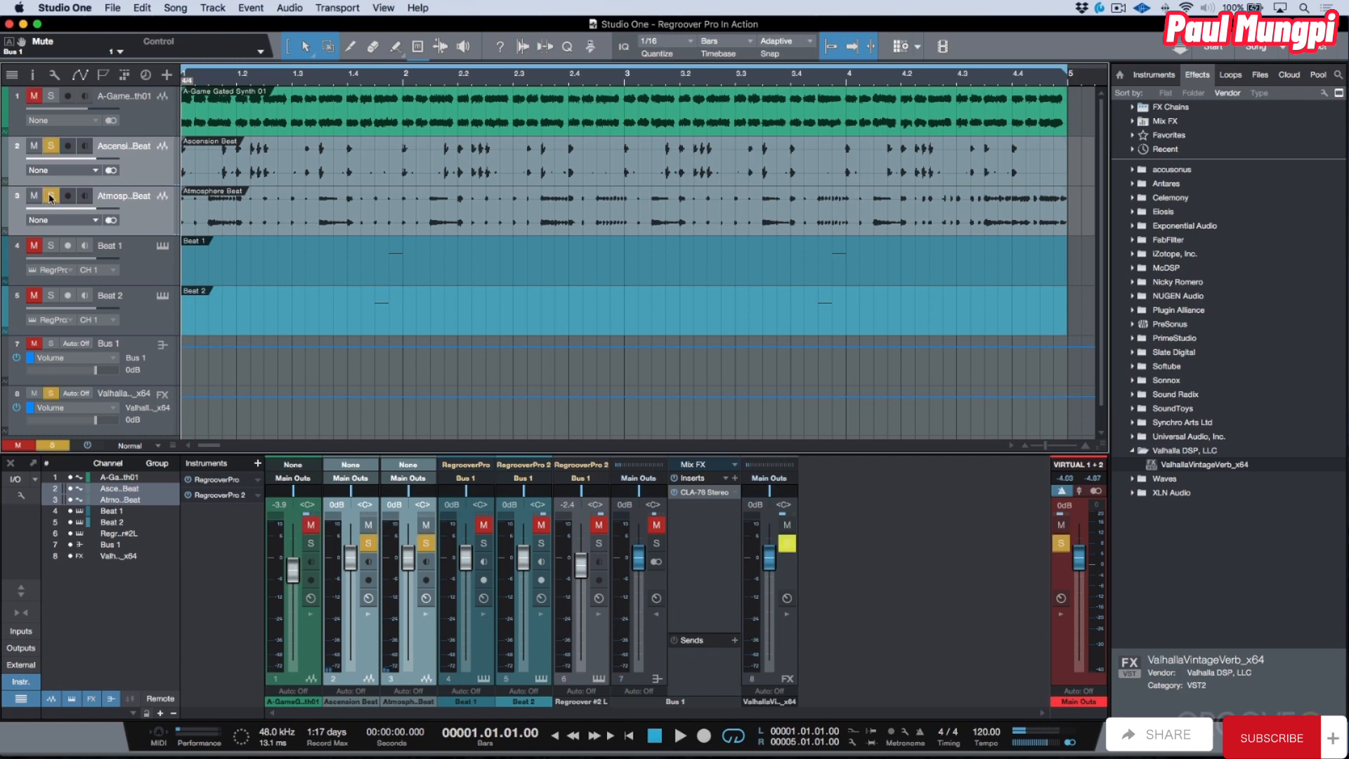
pyautogui.press('space')
pyautogui.press('space')
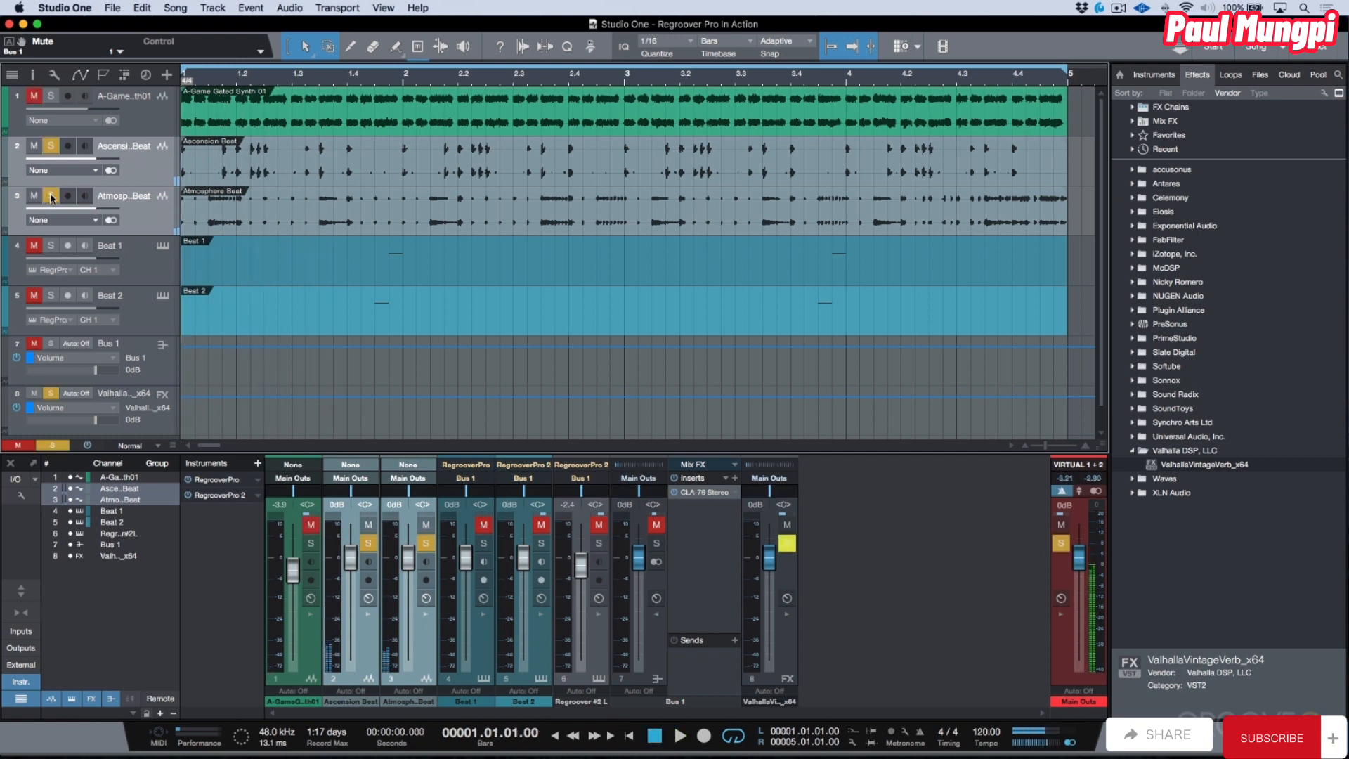
pyautogui.click(52, 147)
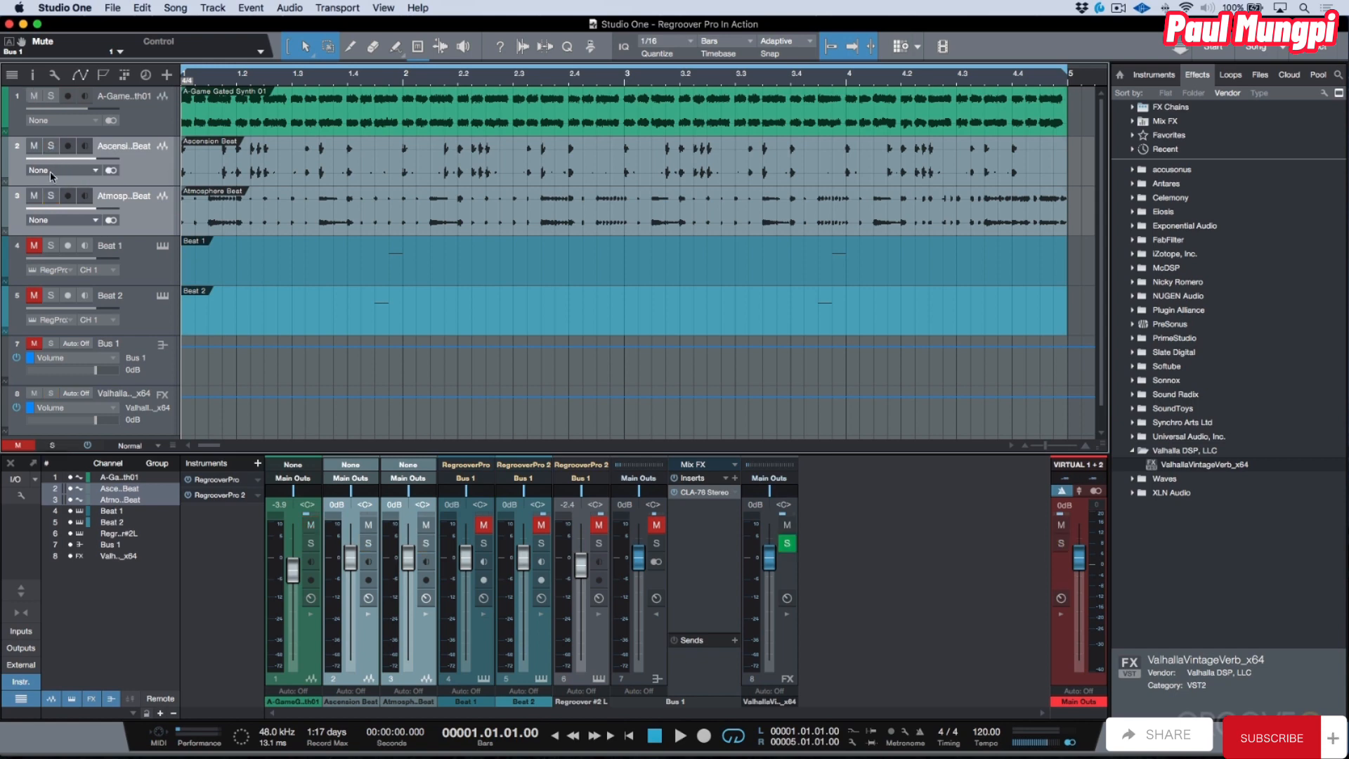
# Unmute the Beat 1 and Beat 2 tracks, Bus 1, and the Beat 1, Beat 2 and Regroover #2 L mixer channels.
pyautogui.click(147, 270)
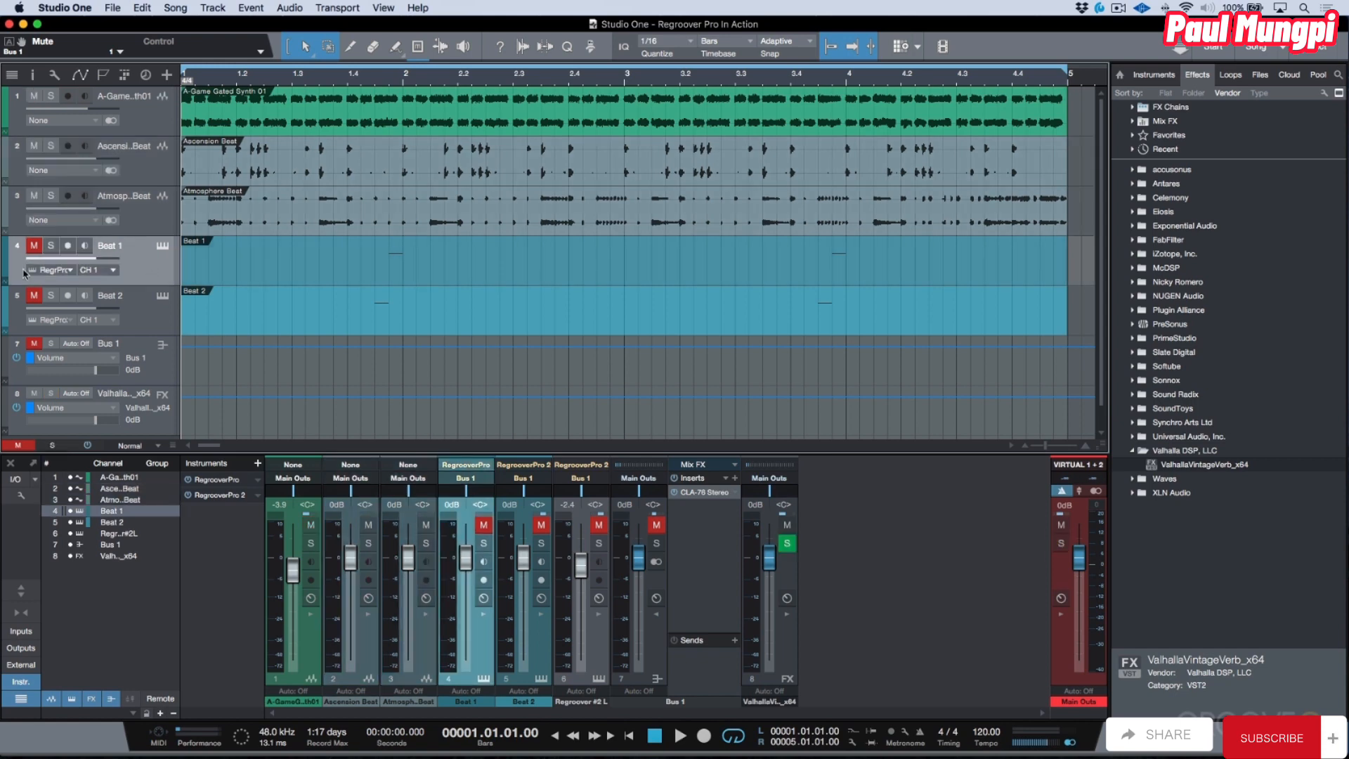
pyautogui.click(33, 245)
pyautogui.click(36, 291)
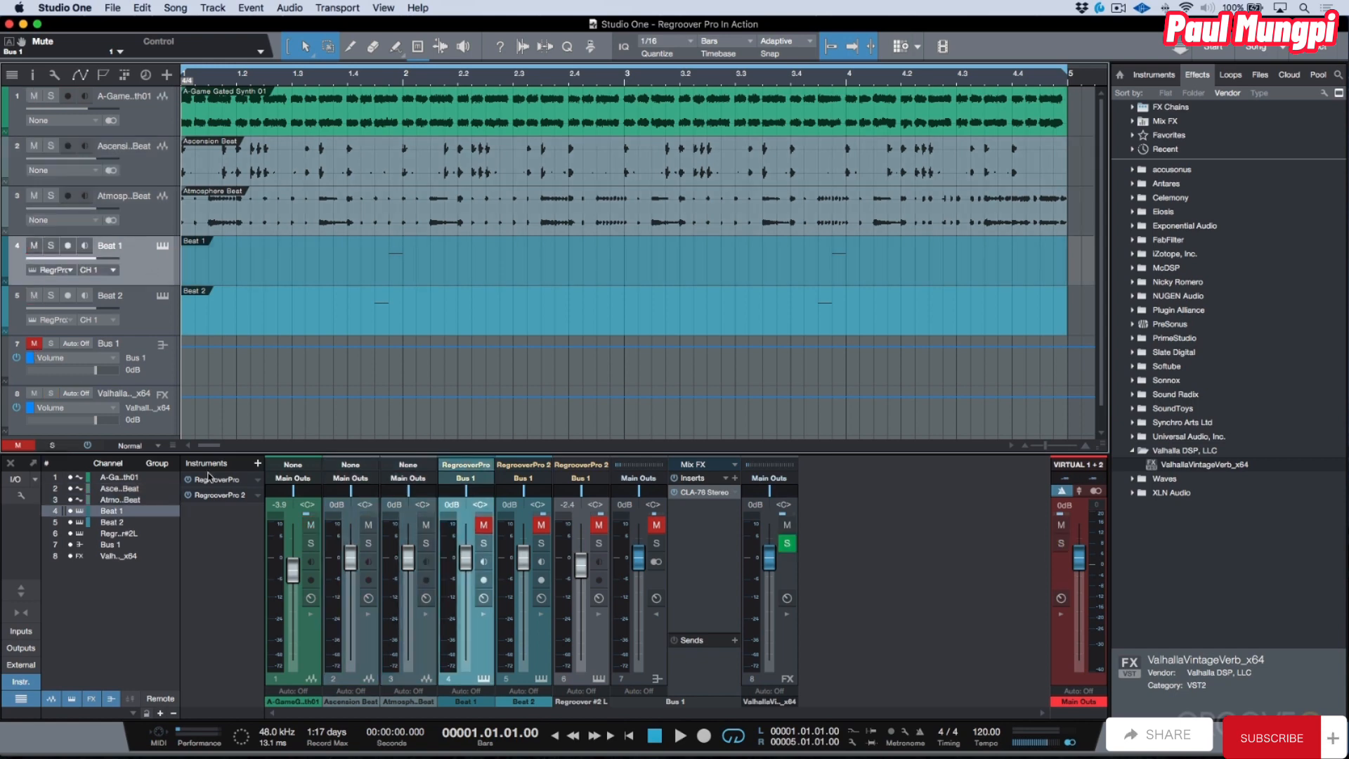
pyautogui.click(35, 343)
pyautogui.moveTo(484, 525); pyautogui.dragTo(611, 534)
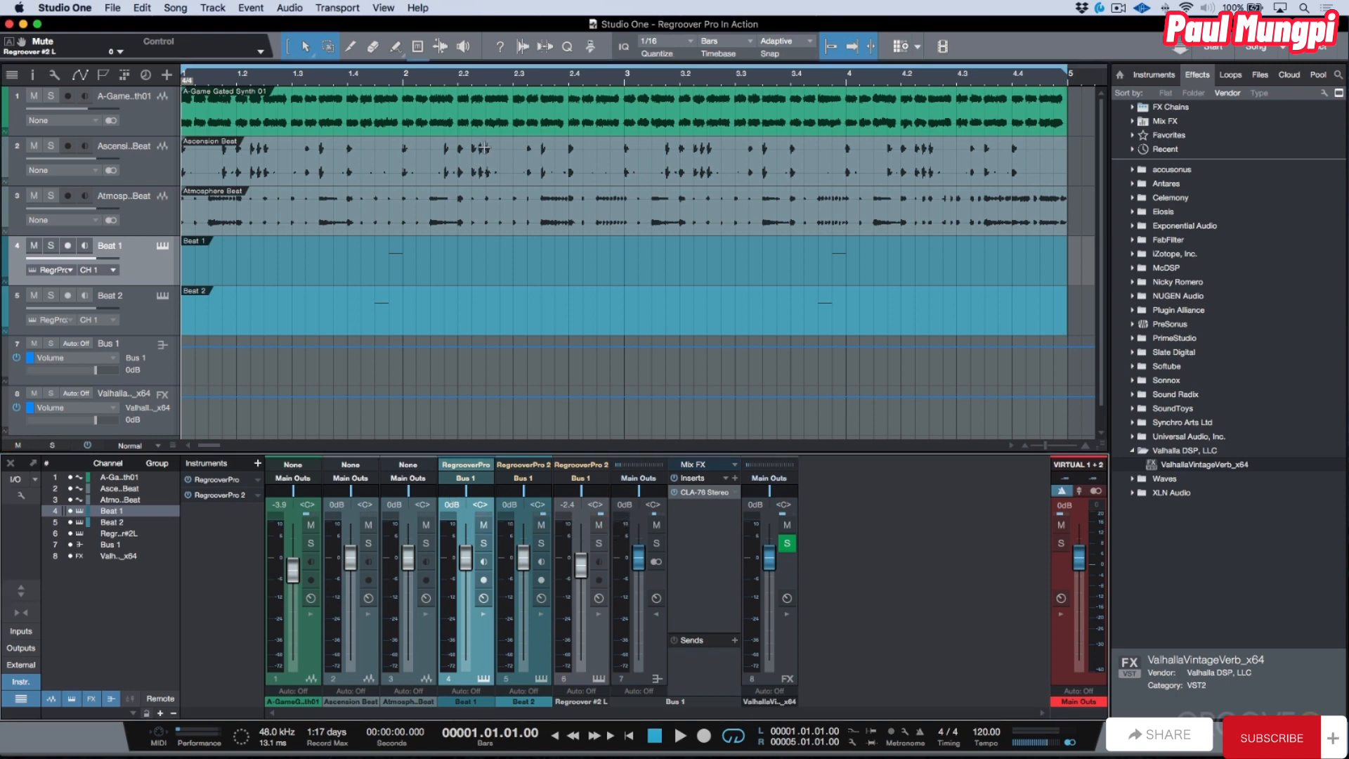
# Mute the Ascension Beat and Atmosphere Beat audio events and preview the Regroover beats with the gated synth.
pyautogui.click(545, 175)
pyautogui.keyDown('shift'); pyautogui.click(547, 216); pyautogui.keyUp('shift')
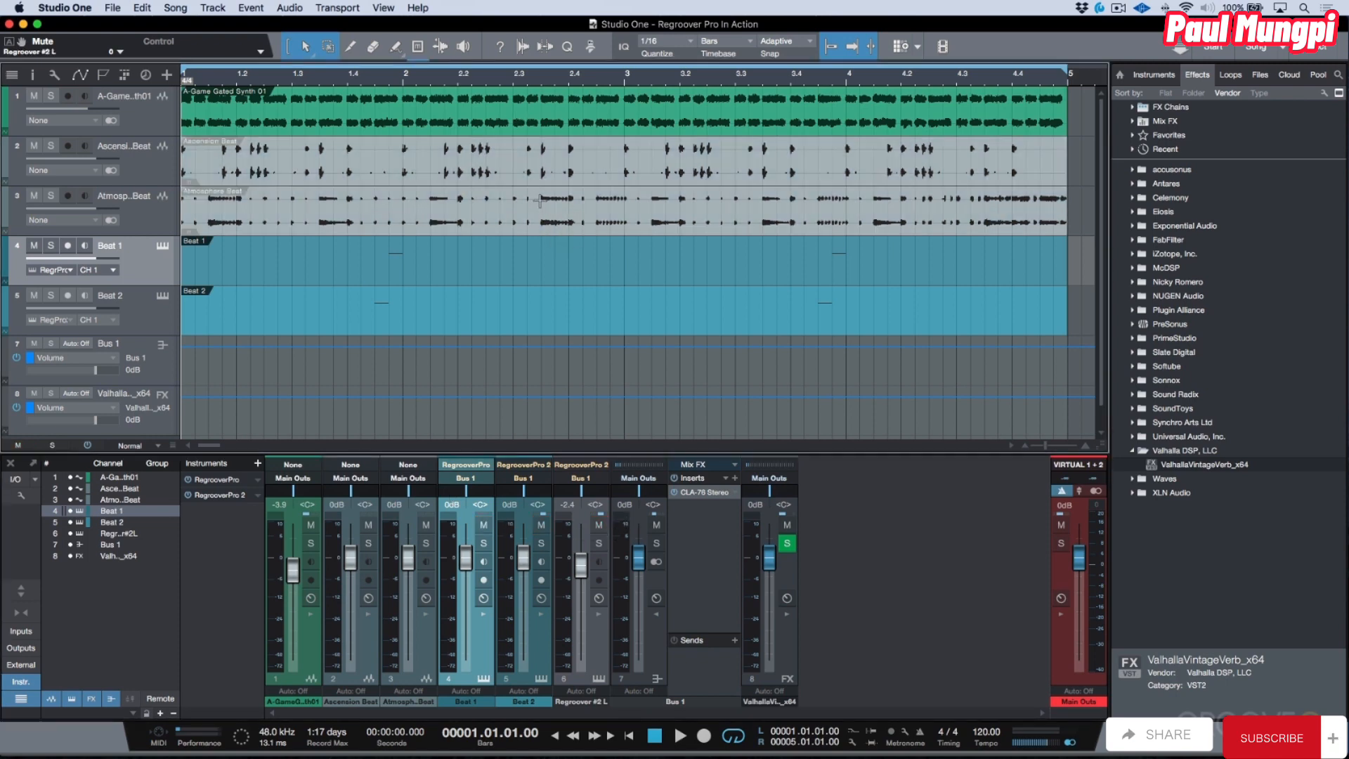
pyautogui.press('space')
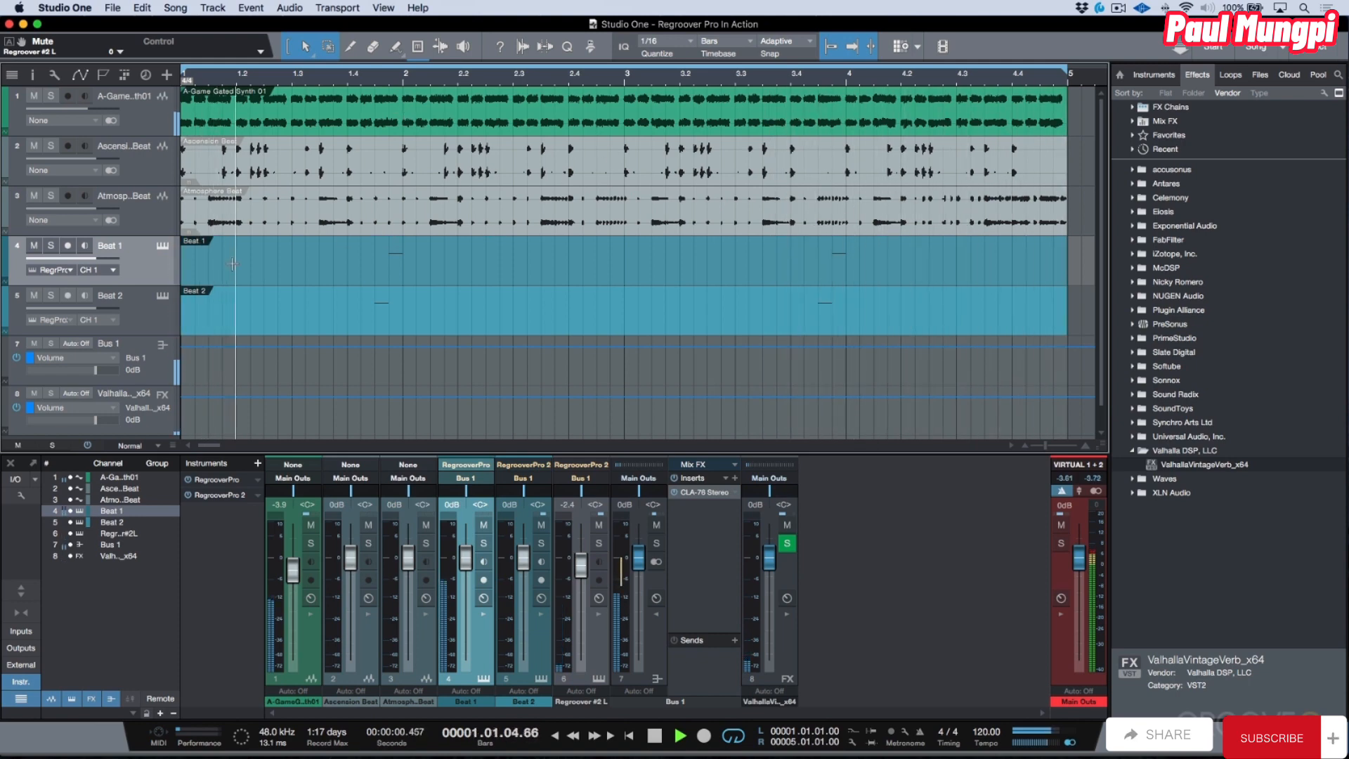
pyautogui.click(147, 303)
pyautogui.press('space')
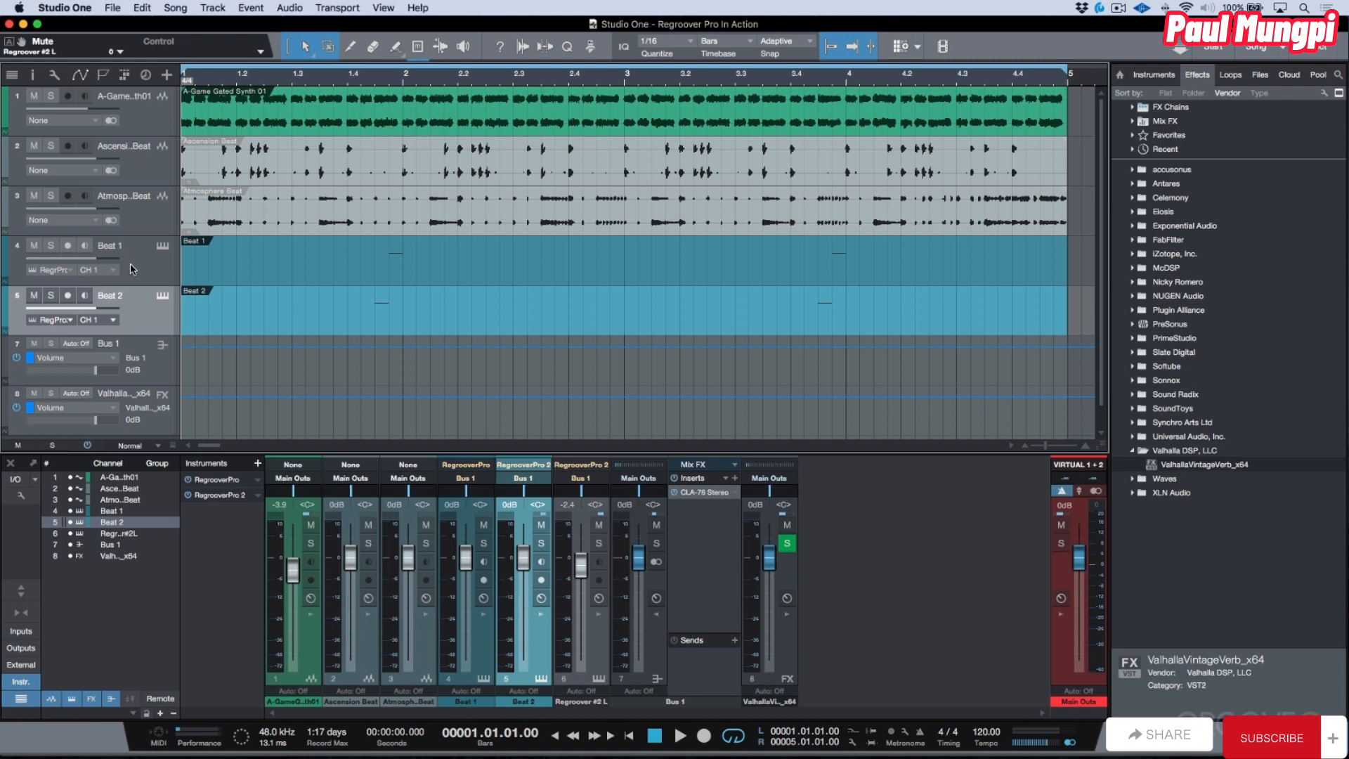
pyautogui.click(143, 267)
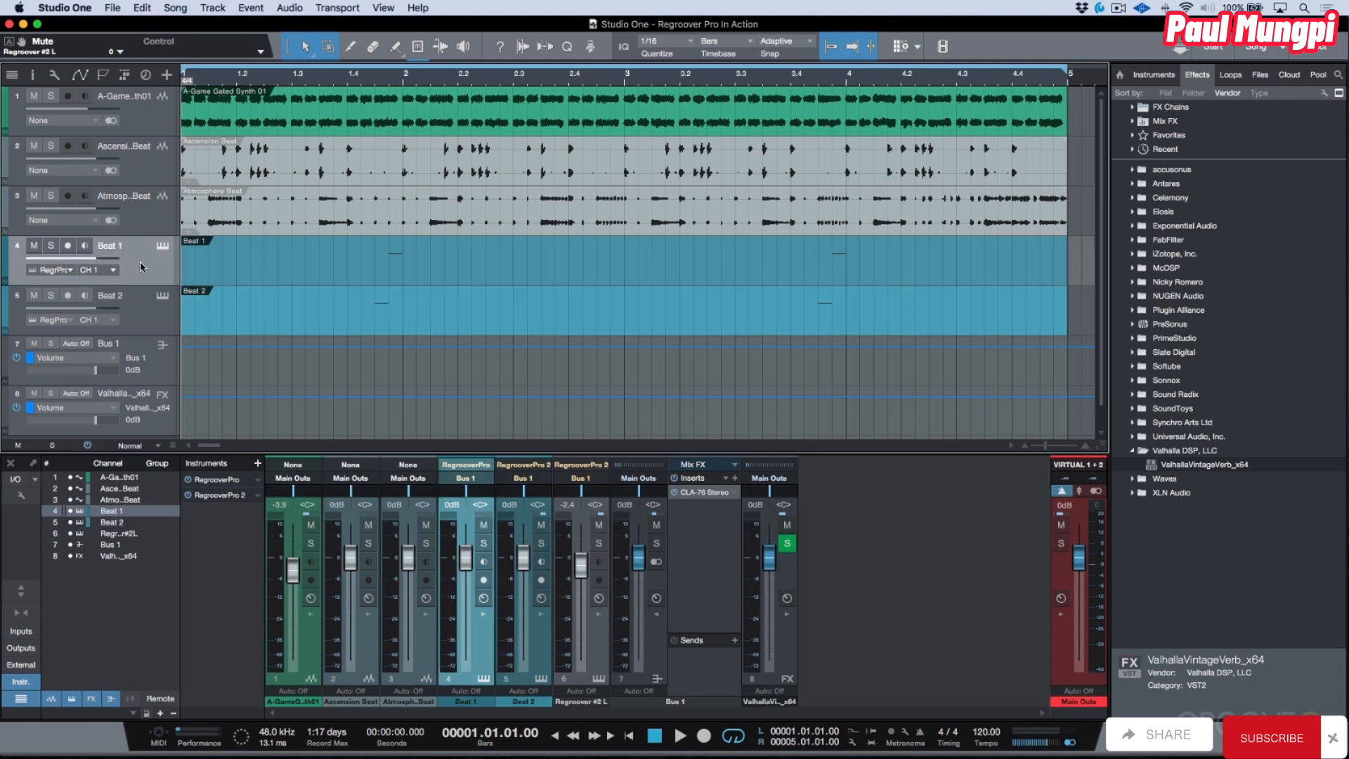
# Transform the Beat 1 instrument track to an audio track, preserving the instrument track state and with Remove Instrument turned off.
pyautogui.rightClick(140, 272)
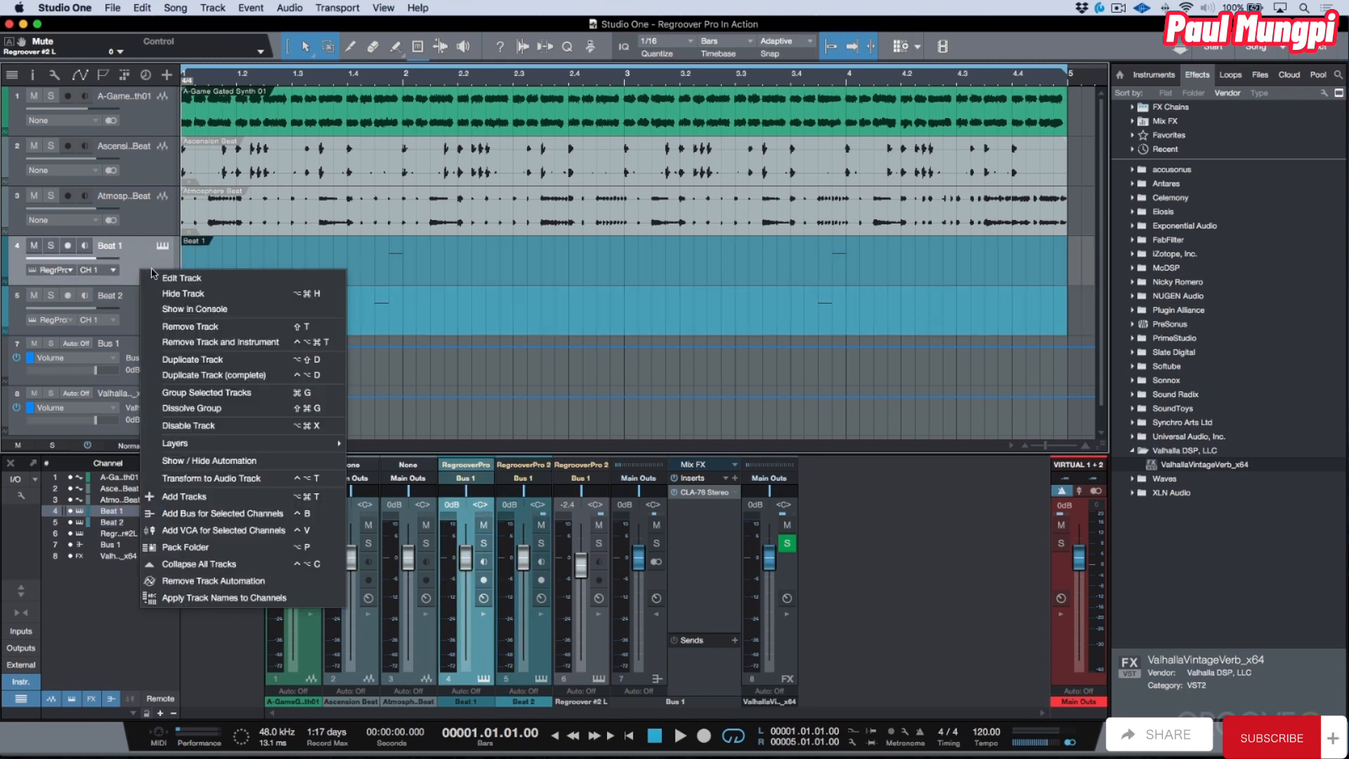
pyautogui.click(236, 479)
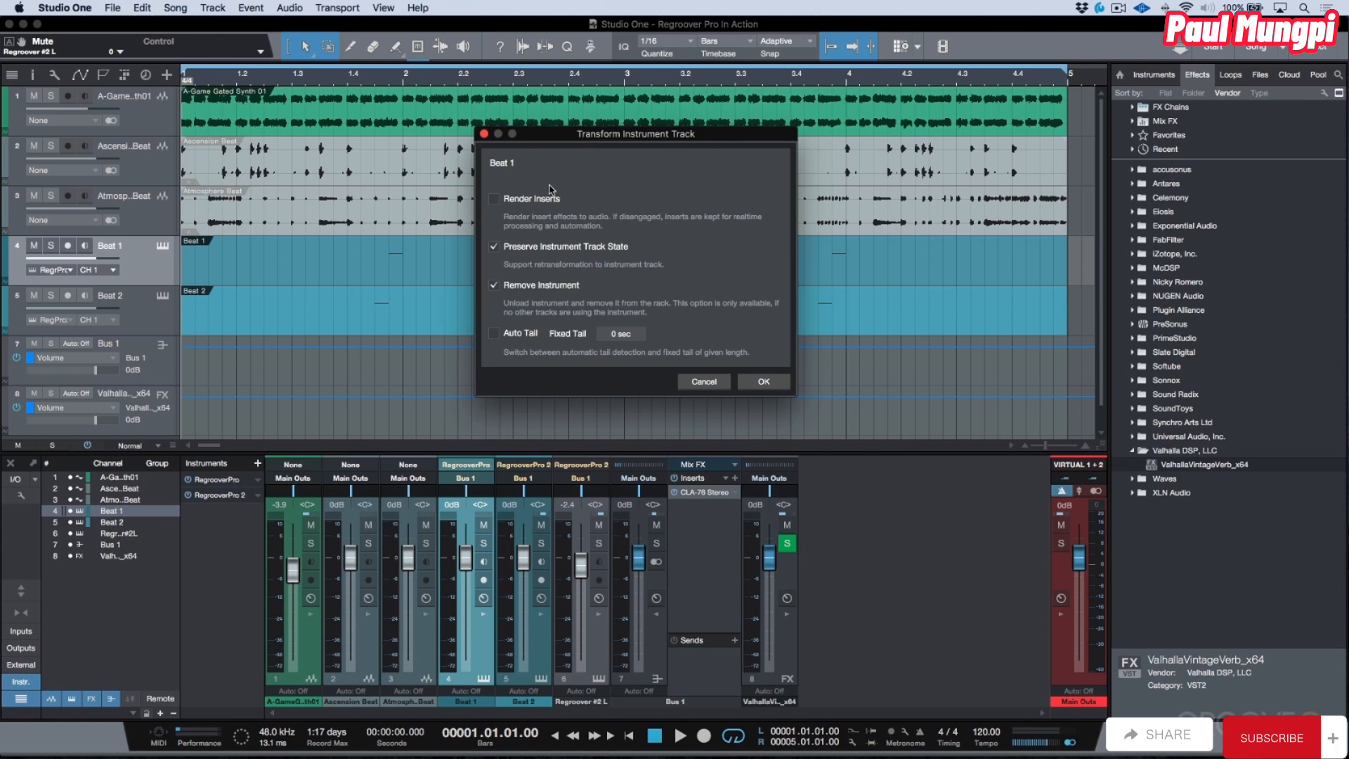
pyautogui.click(495, 286)
pyautogui.click(757, 381)
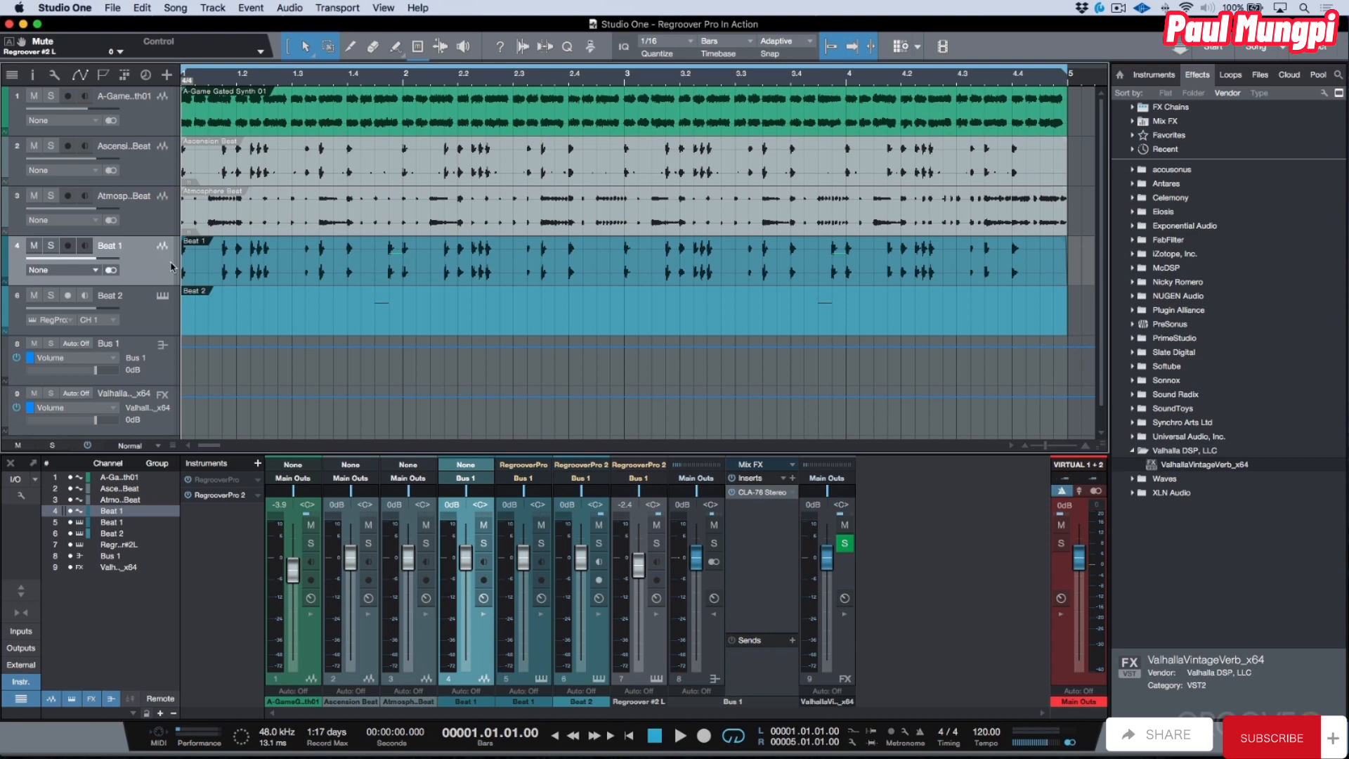
# Solo the rendered Beat 1 audio track, preview it, and remove the solo.
pyautogui.click(49, 247)
pyautogui.press('space')
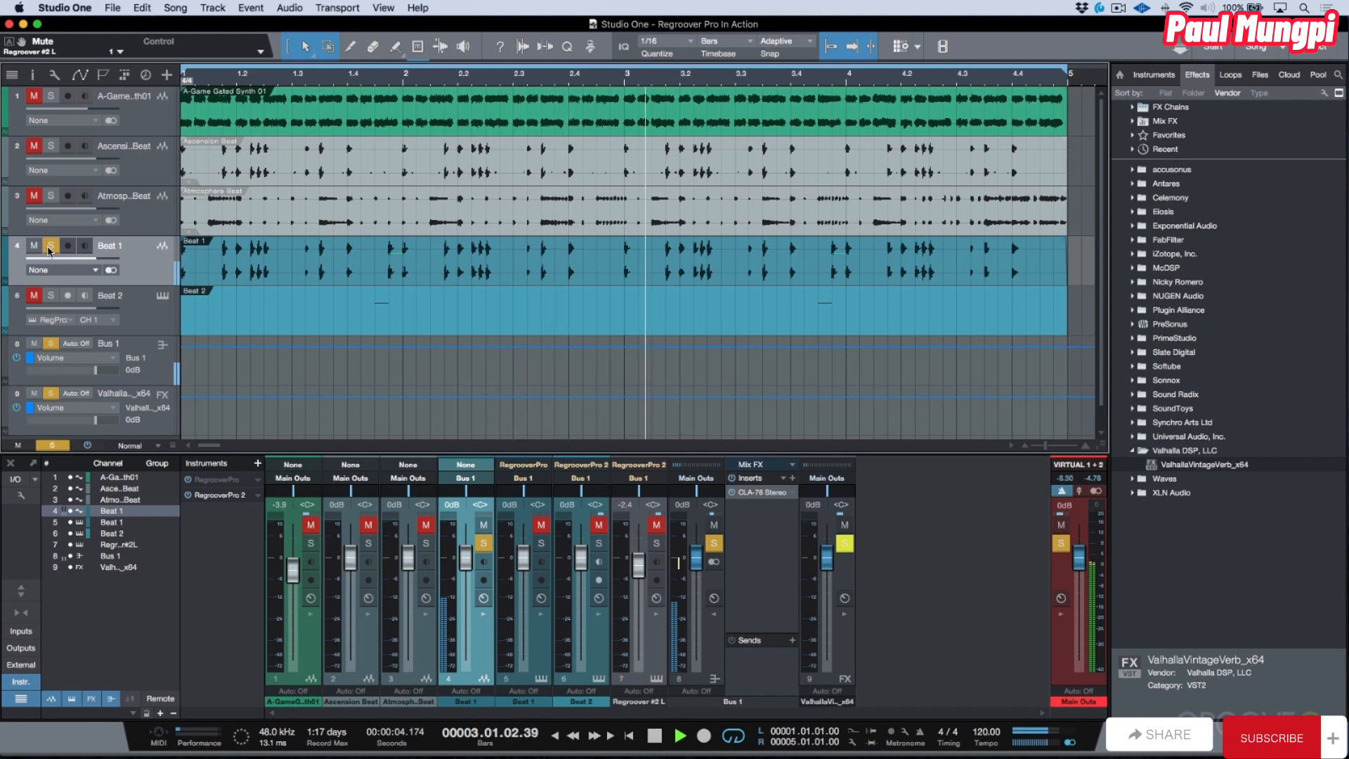
pyautogui.click(50, 248)
pyautogui.press('space')
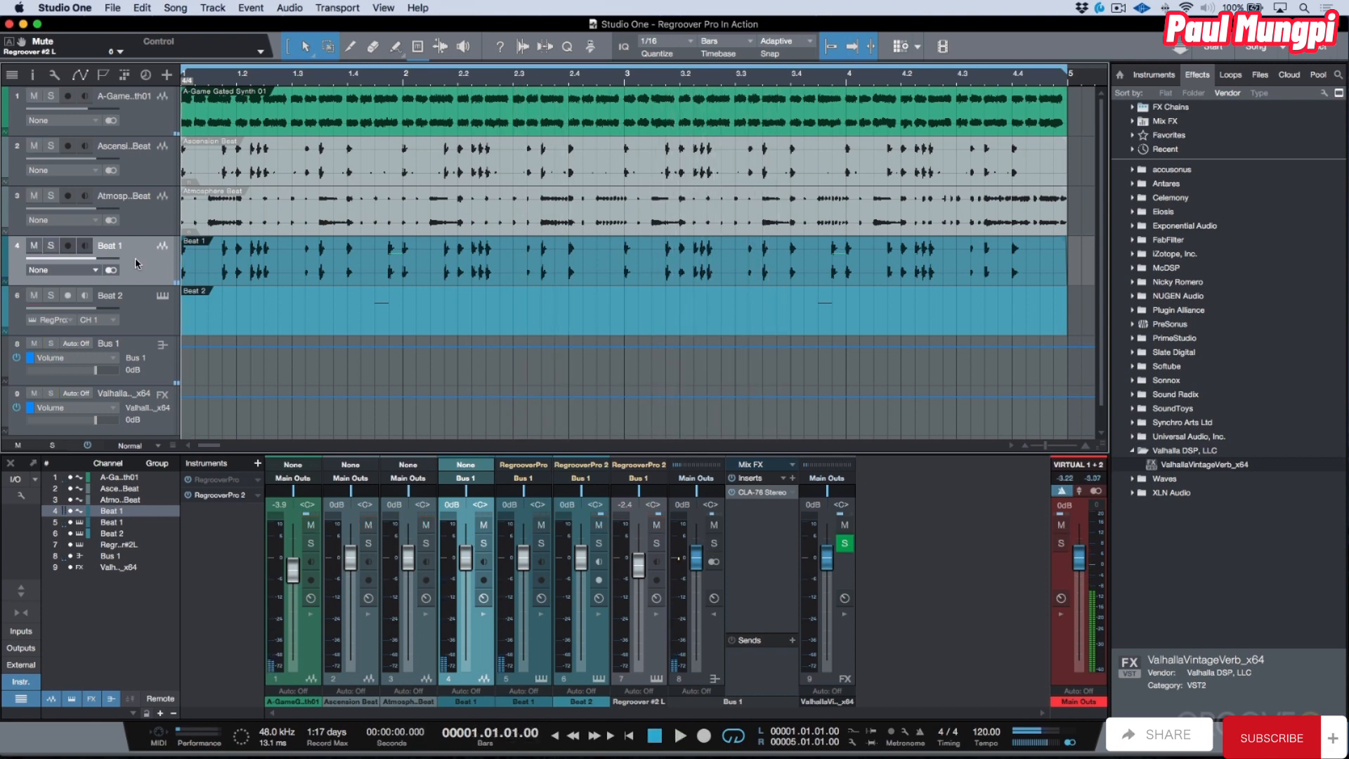
# Transform Beat 1 back to an instrument track, preview it soloed, and remove the solo.
pyautogui.rightClick(160, 258)
pyautogui.click(216, 470)
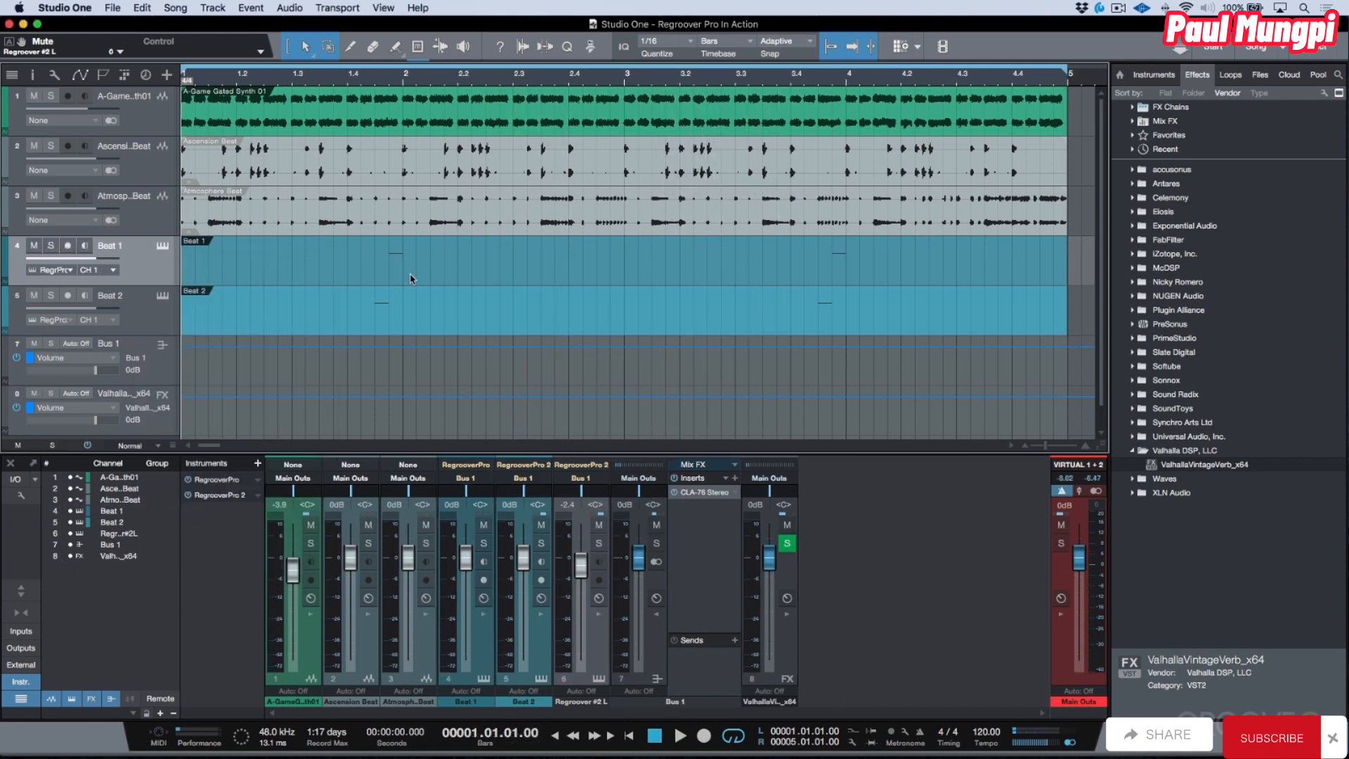
pyautogui.click(51, 245)
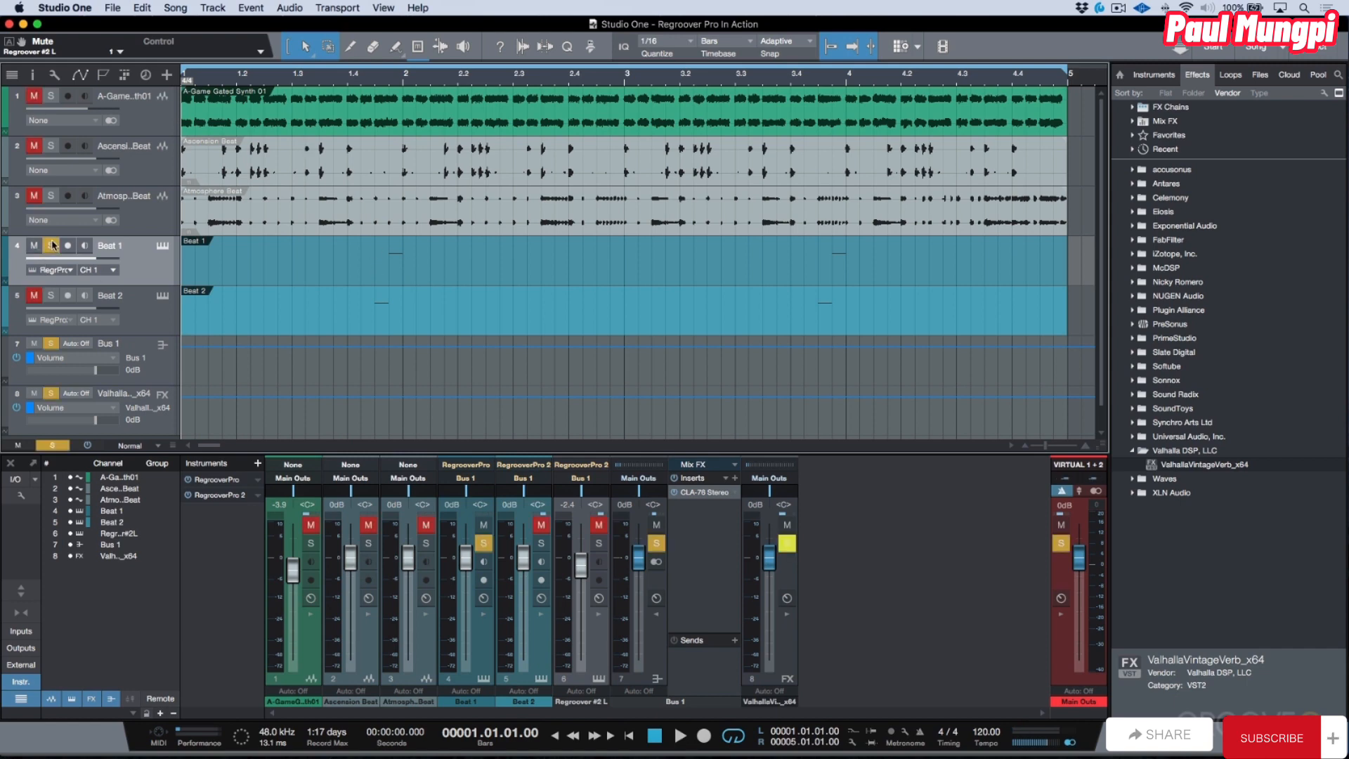
pyautogui.press('space')
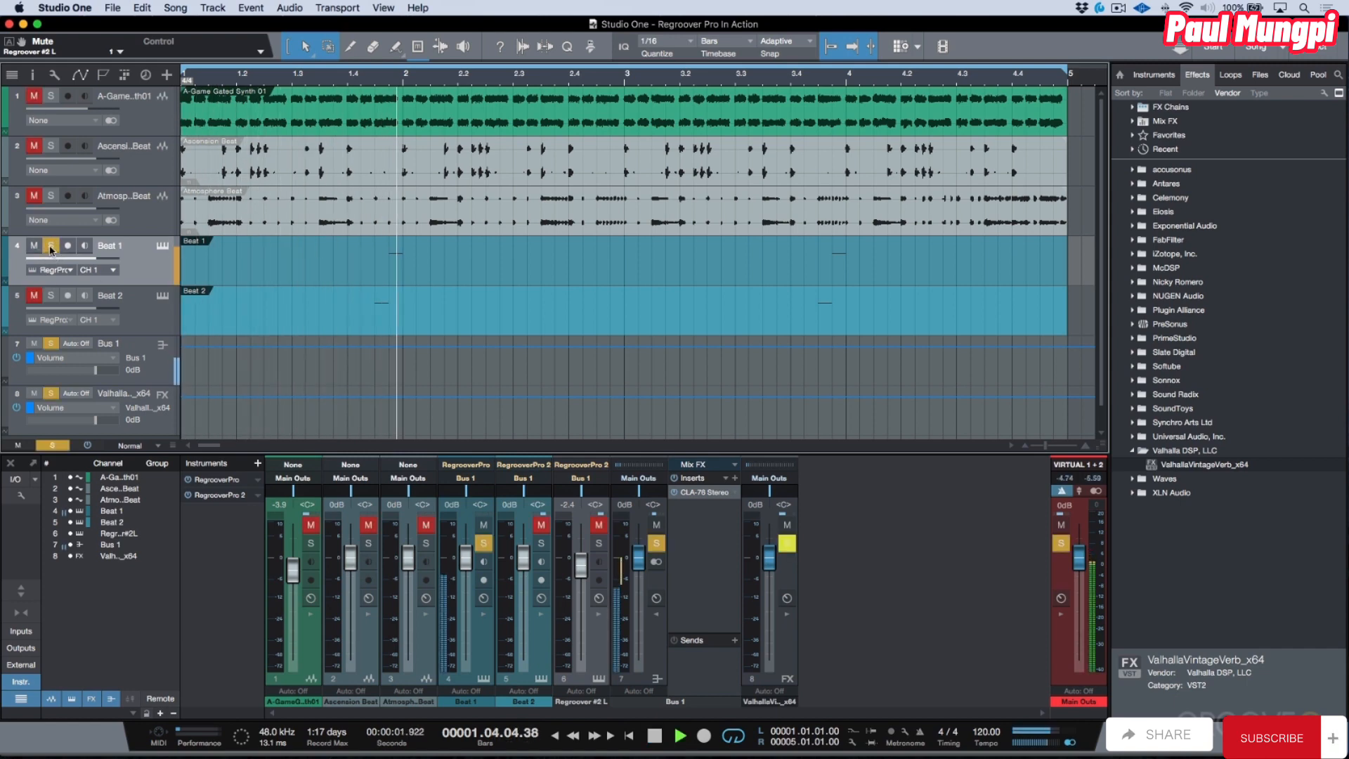
pyautogui.press('space')
pyautogui.click(51, 245)
# Reduce the track height, show more bars of the timeline, and add an empty audio track below Beat 2.
pyautogui.click(292, 307)
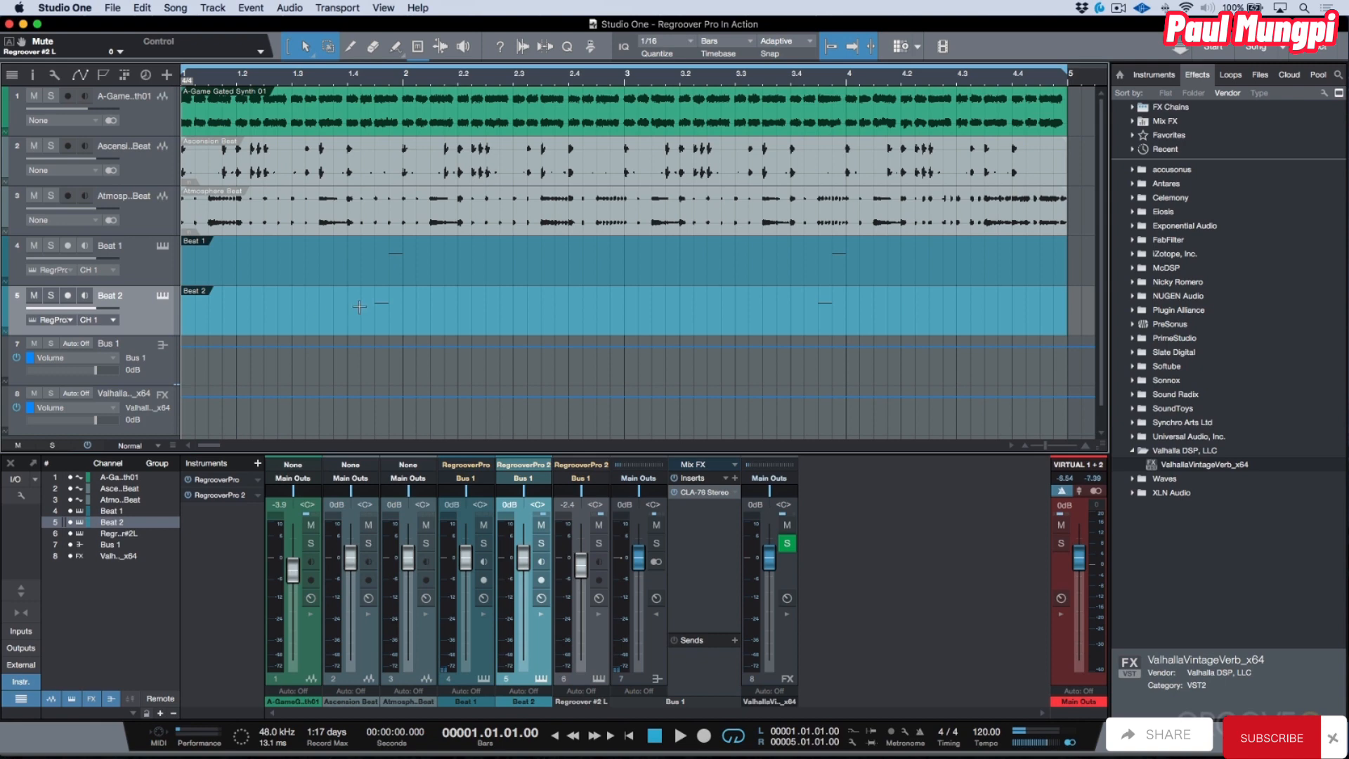
pyautogui.click(164, 296)
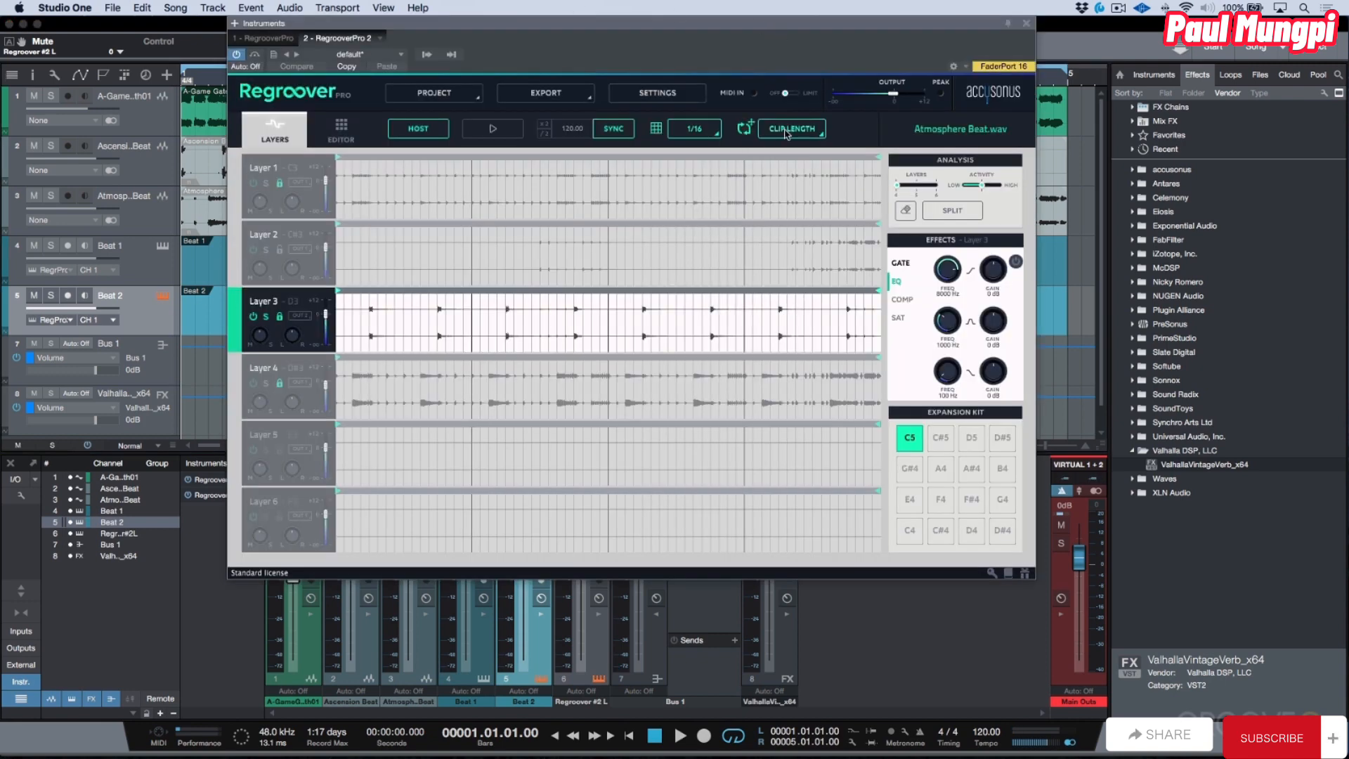
pyautogui.moveTo(801, 23); pyautogui.dragTo(590, 5)
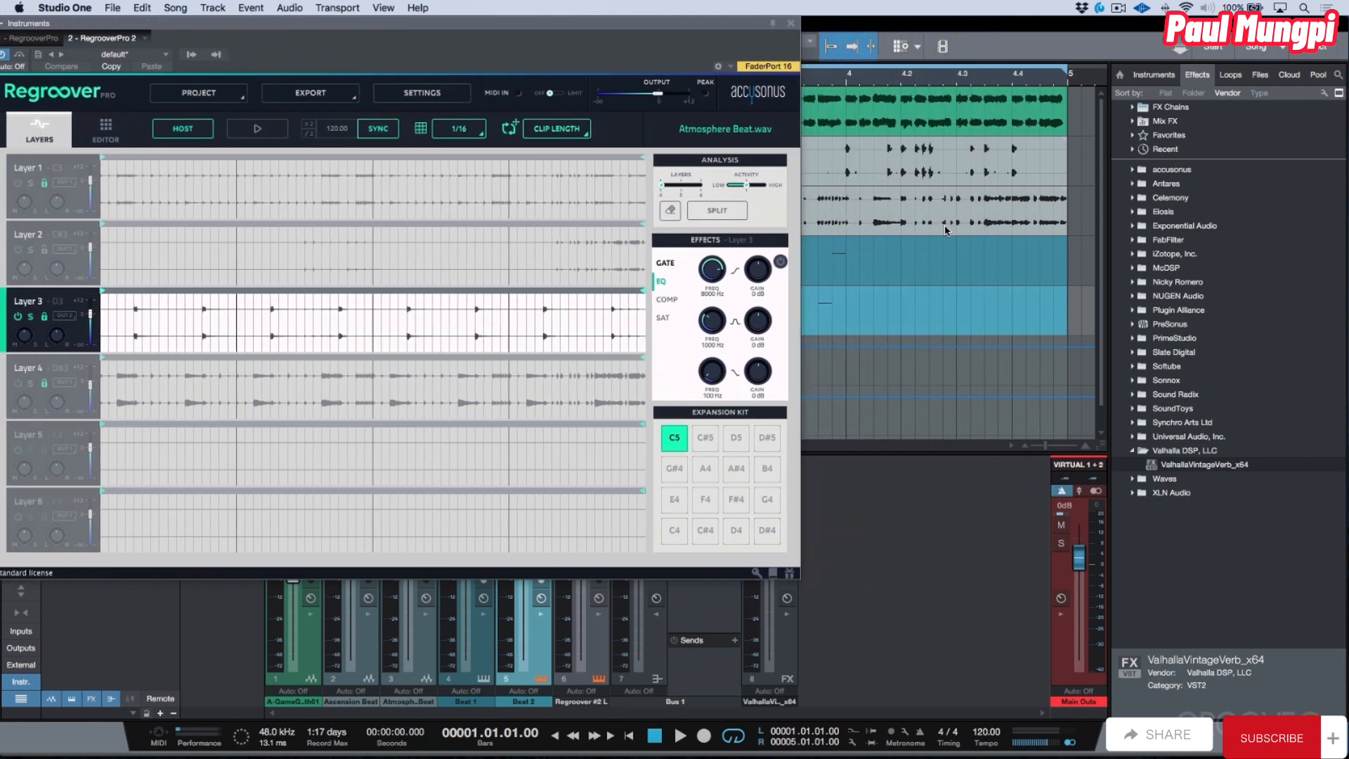
pyautogui.press('Escape')
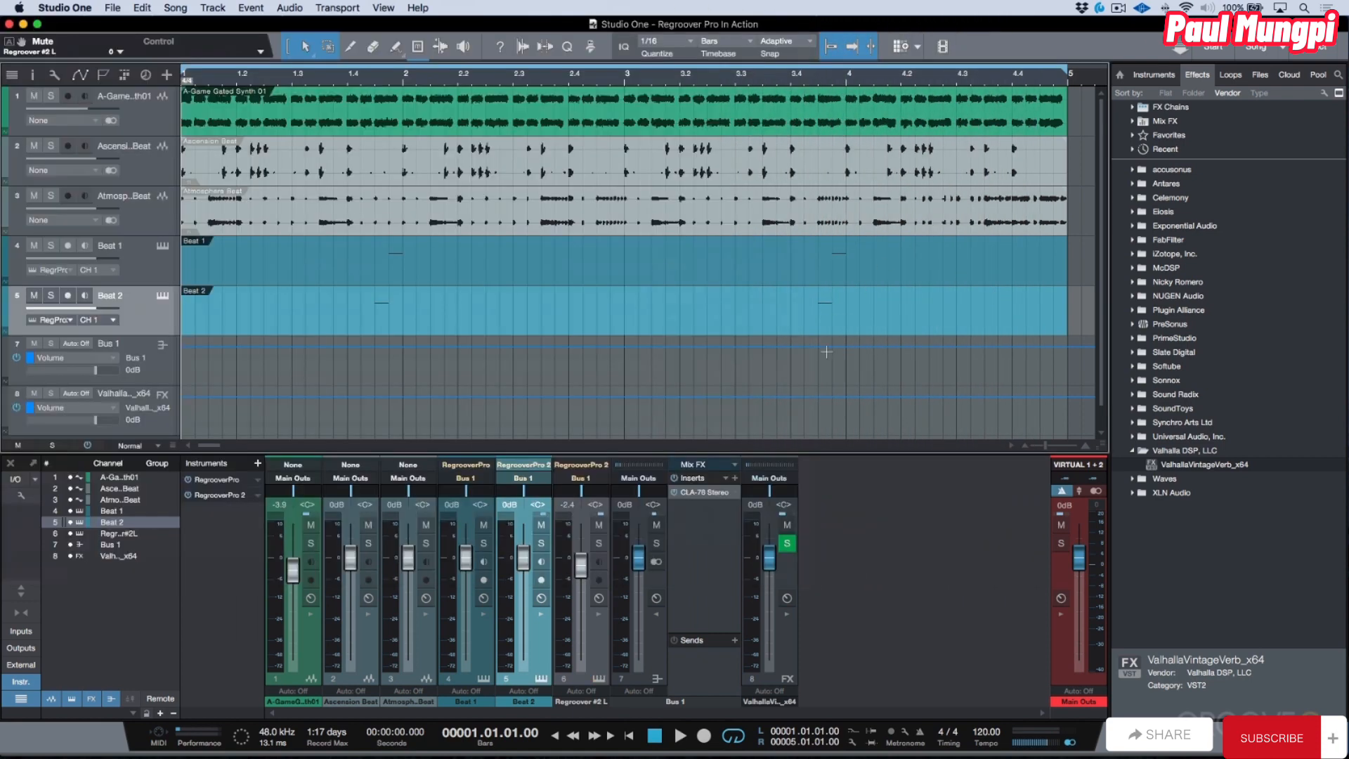
pyautogui.scroll(-2, 826, 352)
pyautogui.scroll(1, 828, 352)
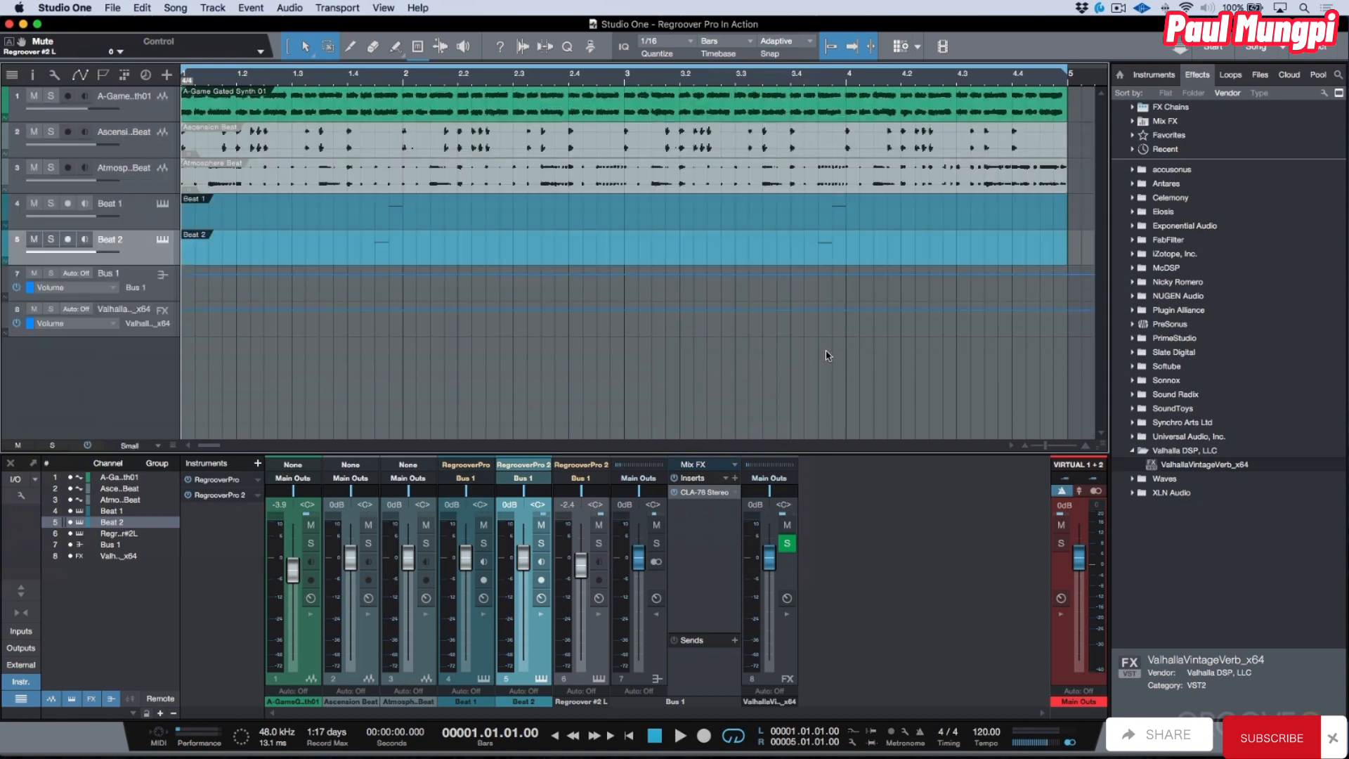
pyautogui.press('w')
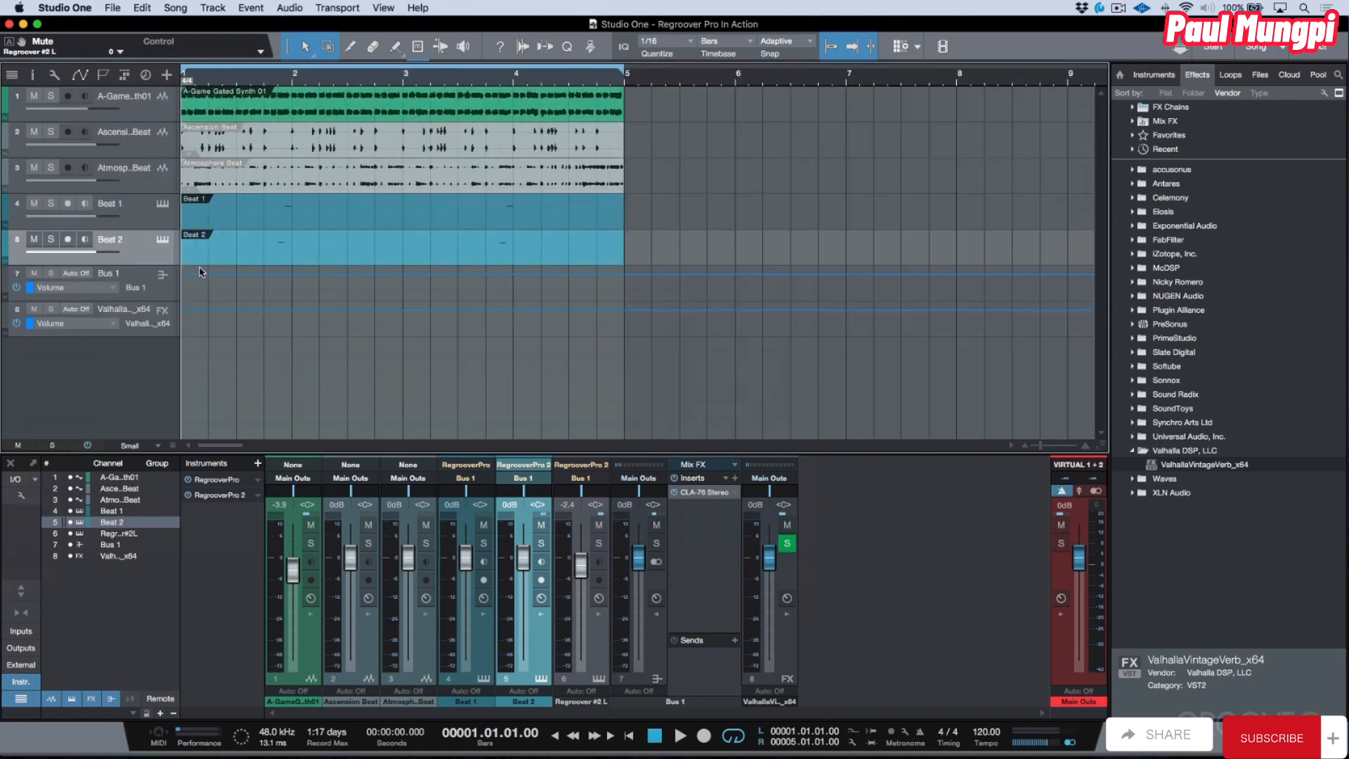
pyautogui.press('t')
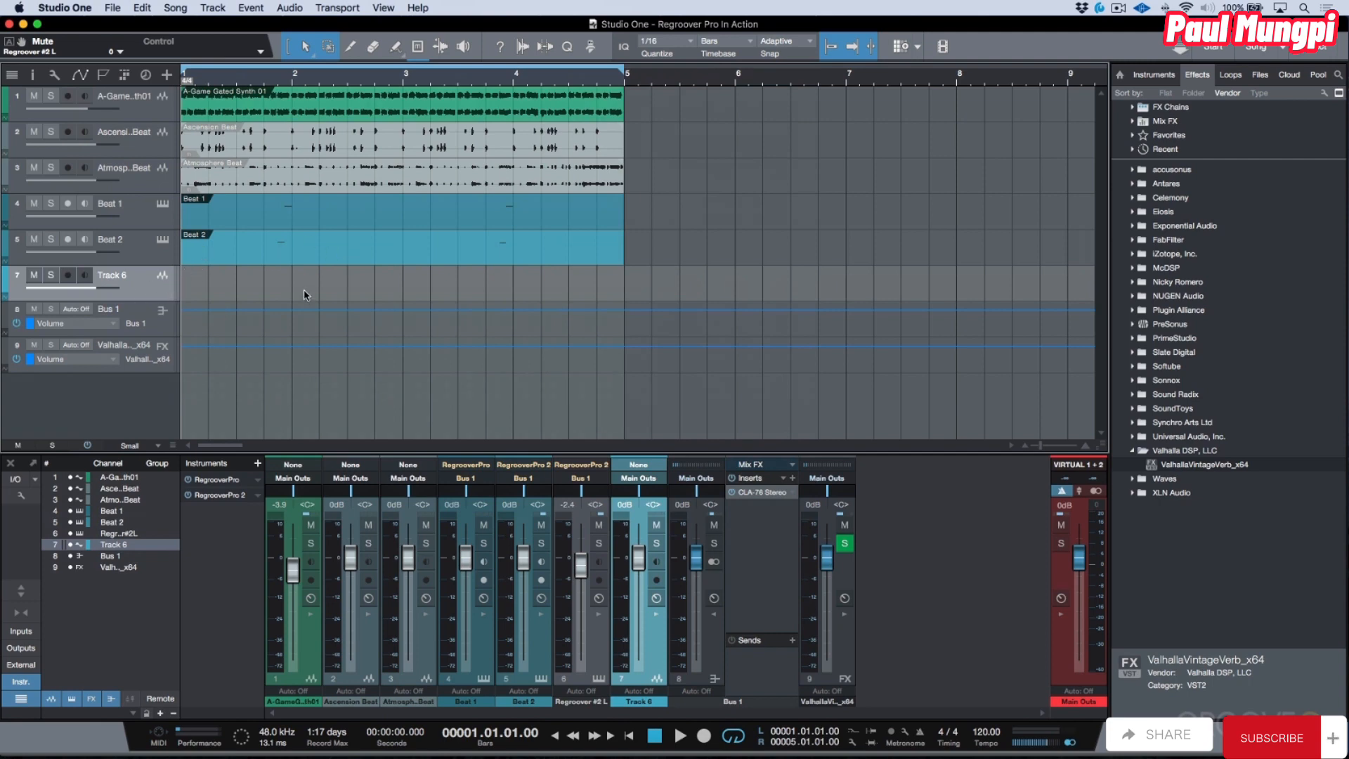
# Export the Atmosphere Beat pattern mixdown from Beat 2's Regroover Pro onto Track 6 and align it with the song start.
pyautogui.click(162, 239)
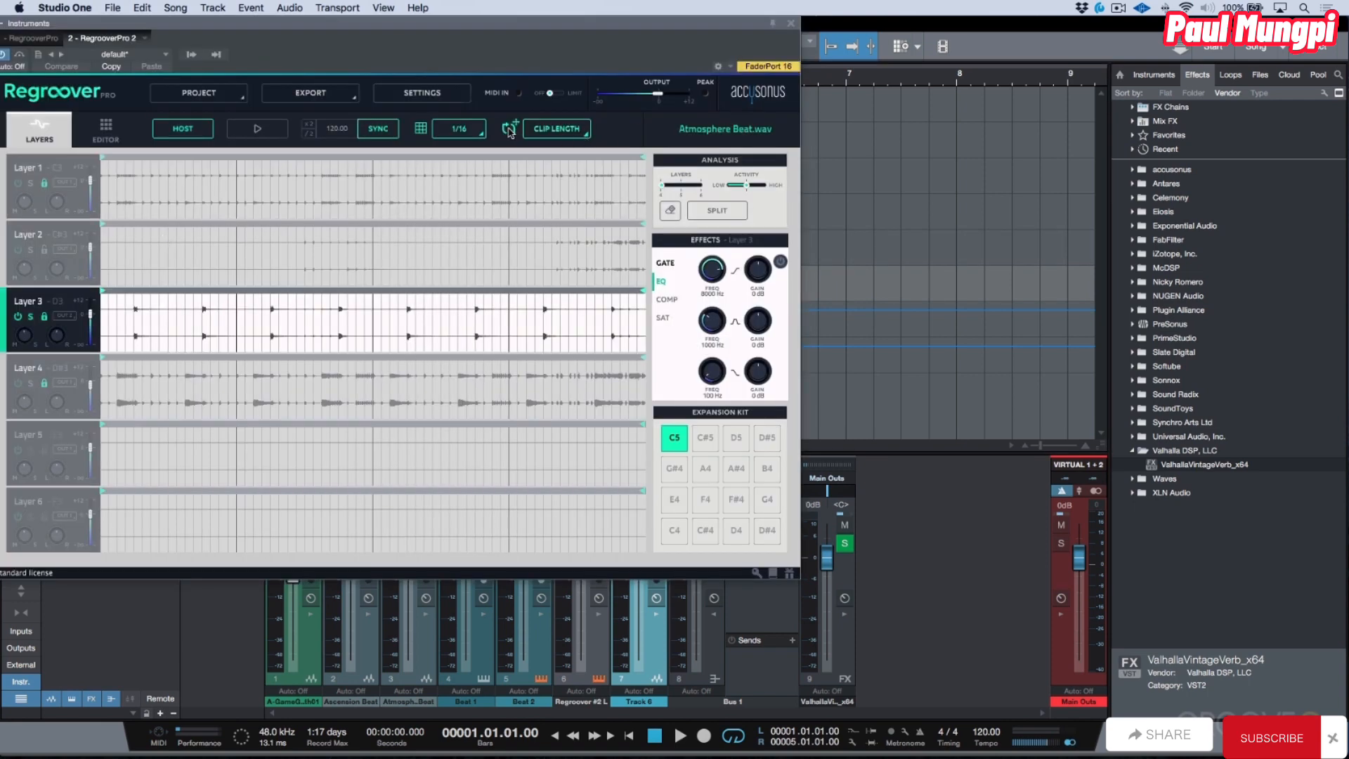
pyautogui.moveTo(509, 128); pyautogui.dragTo(874, 295)
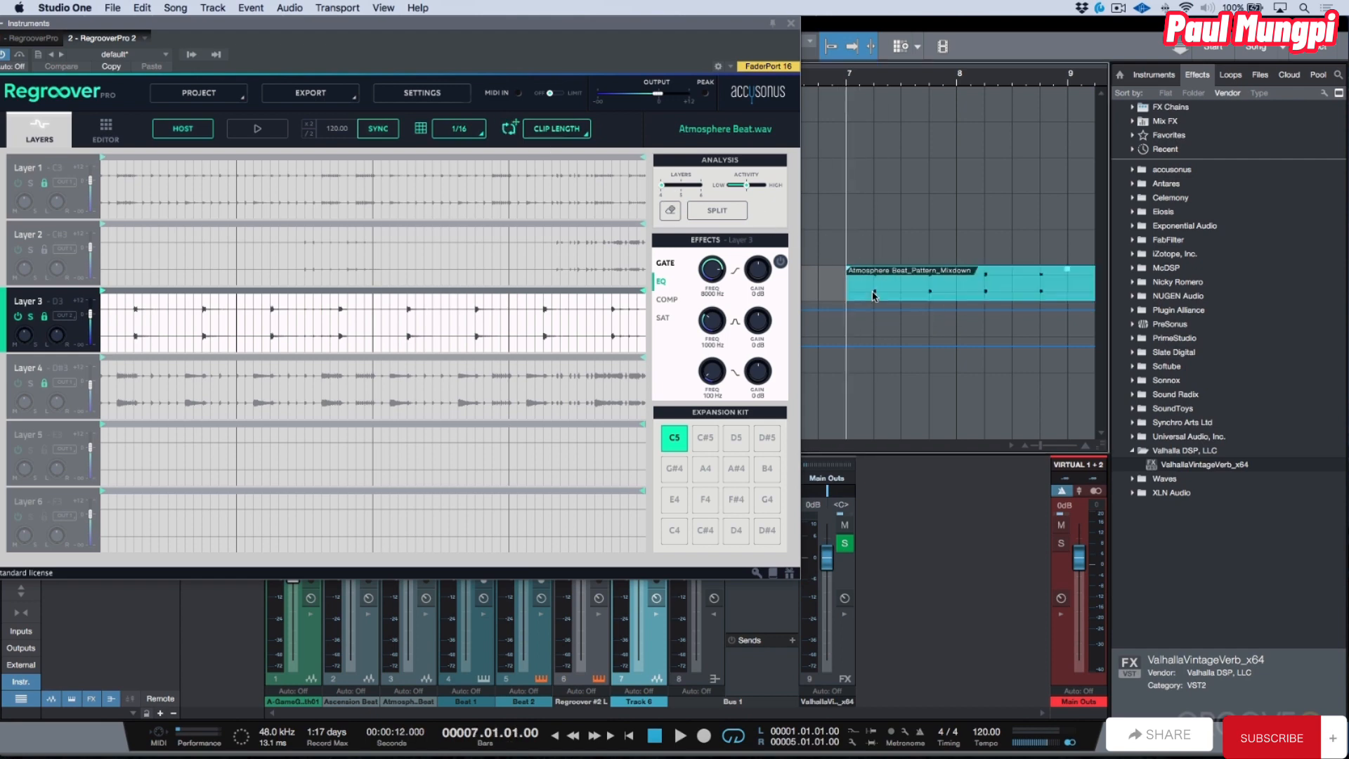
pyautogui.click(791, 23)
pyautogui.moveTo(970, 291); pyautogui.dragTo(281, 291)
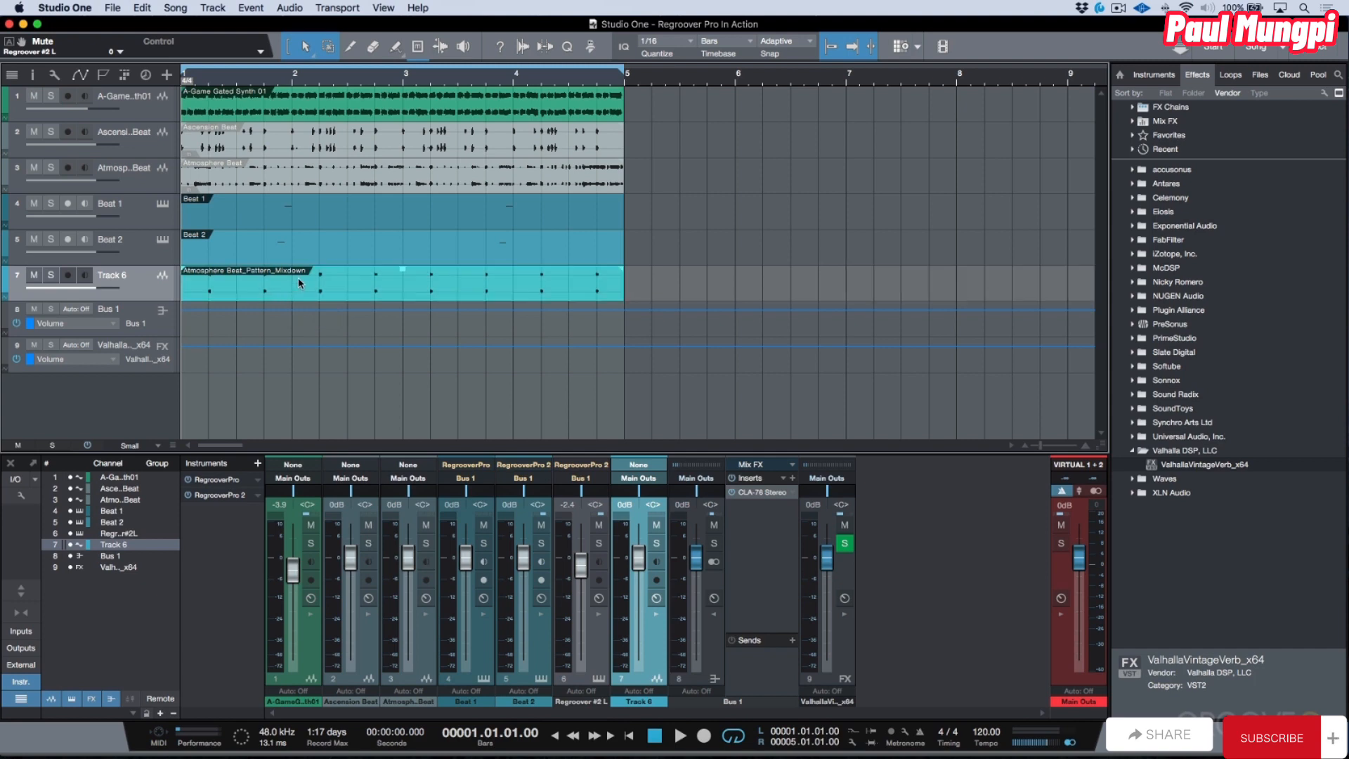
# Disable the Beat 2 instrument track and hide it.
pyautogui.click(142, 248)
pyautogui.rightClick(142, 247)
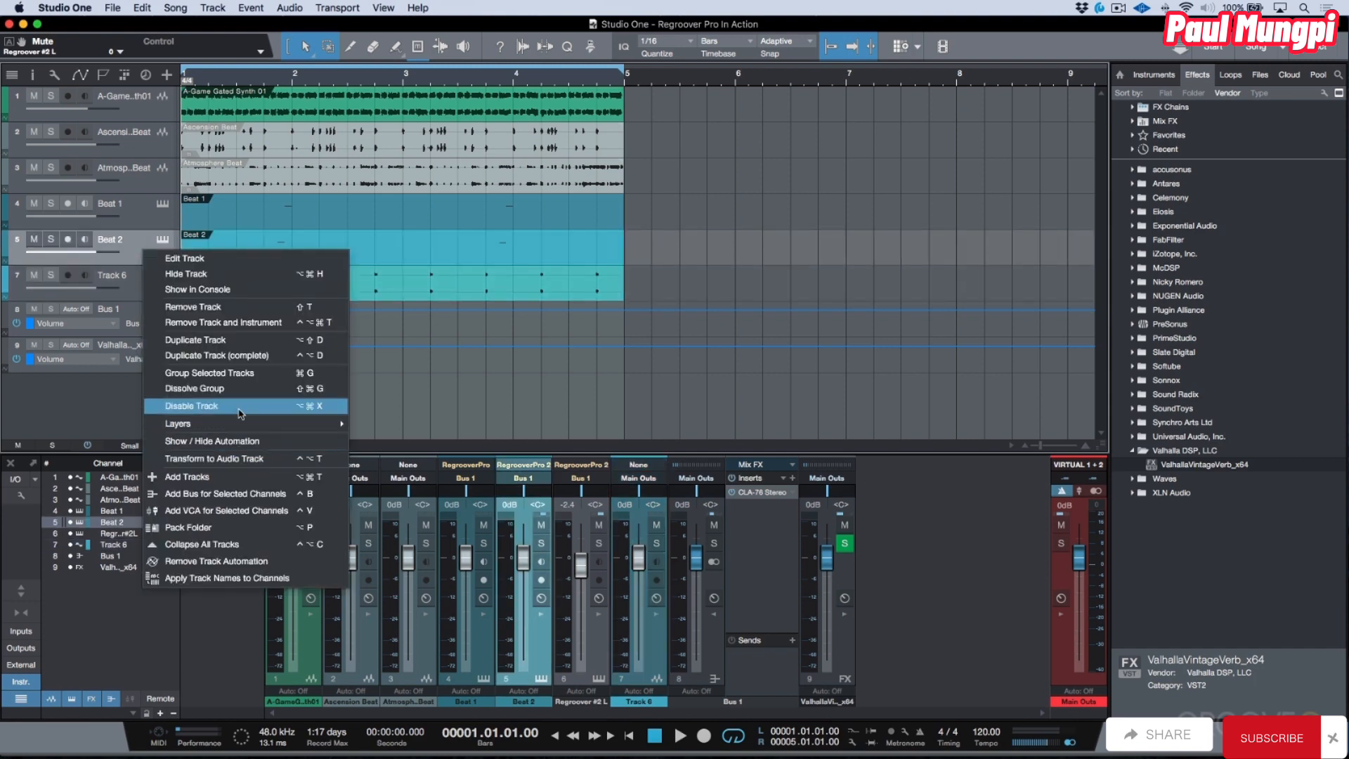
pyautogui.click(211, 405)
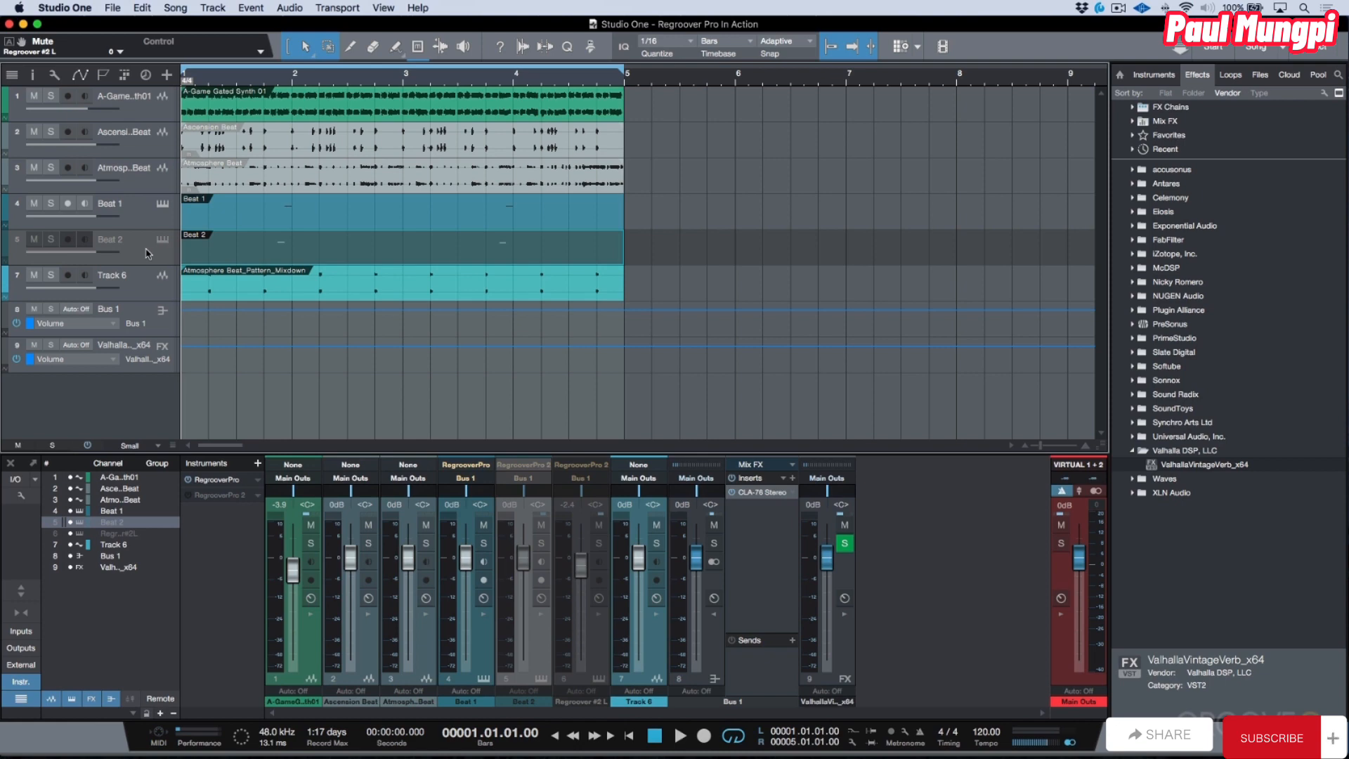
pyautogui.hotkey('shift', 'h')
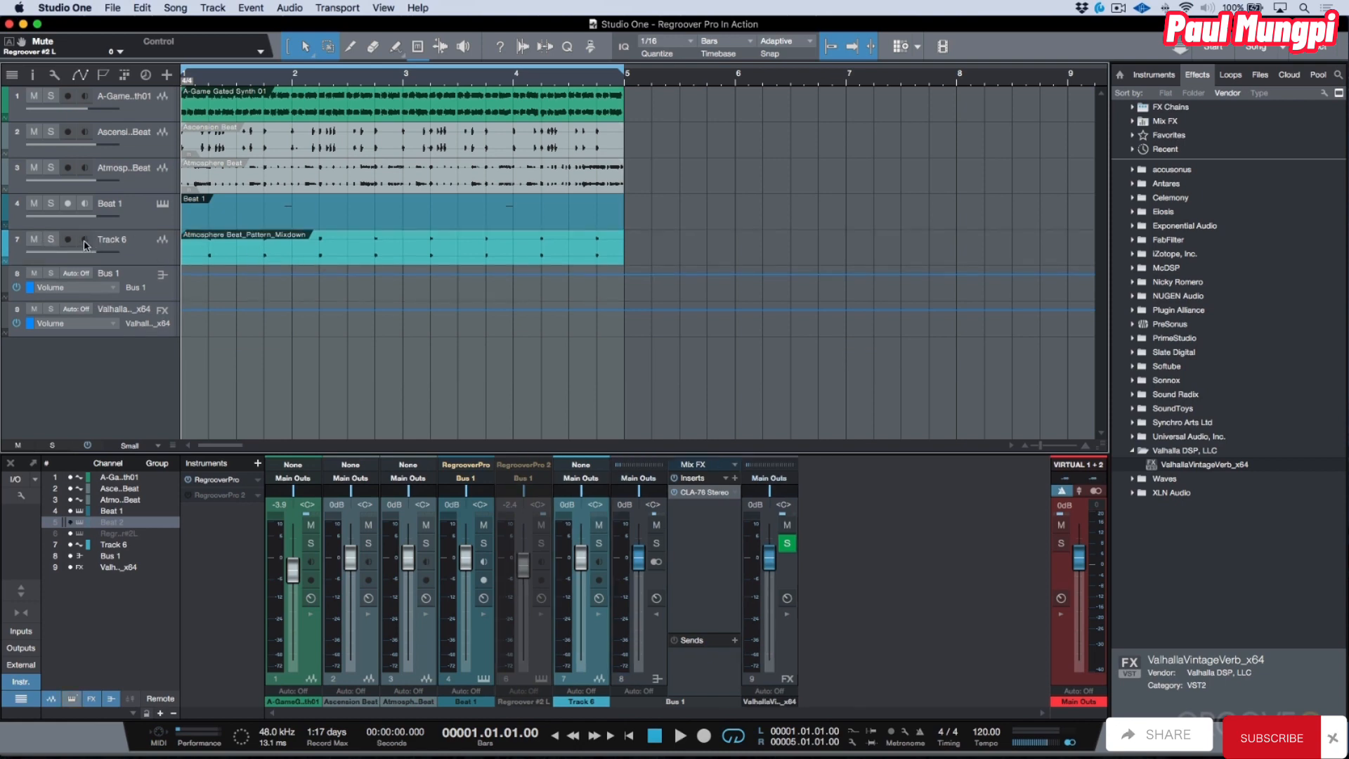
# Preview Track 6 soloed, remove the solo during playback to hear it with the full mix, and stop.
pyautogui.click(51, 239)
pyautogui.press('space')
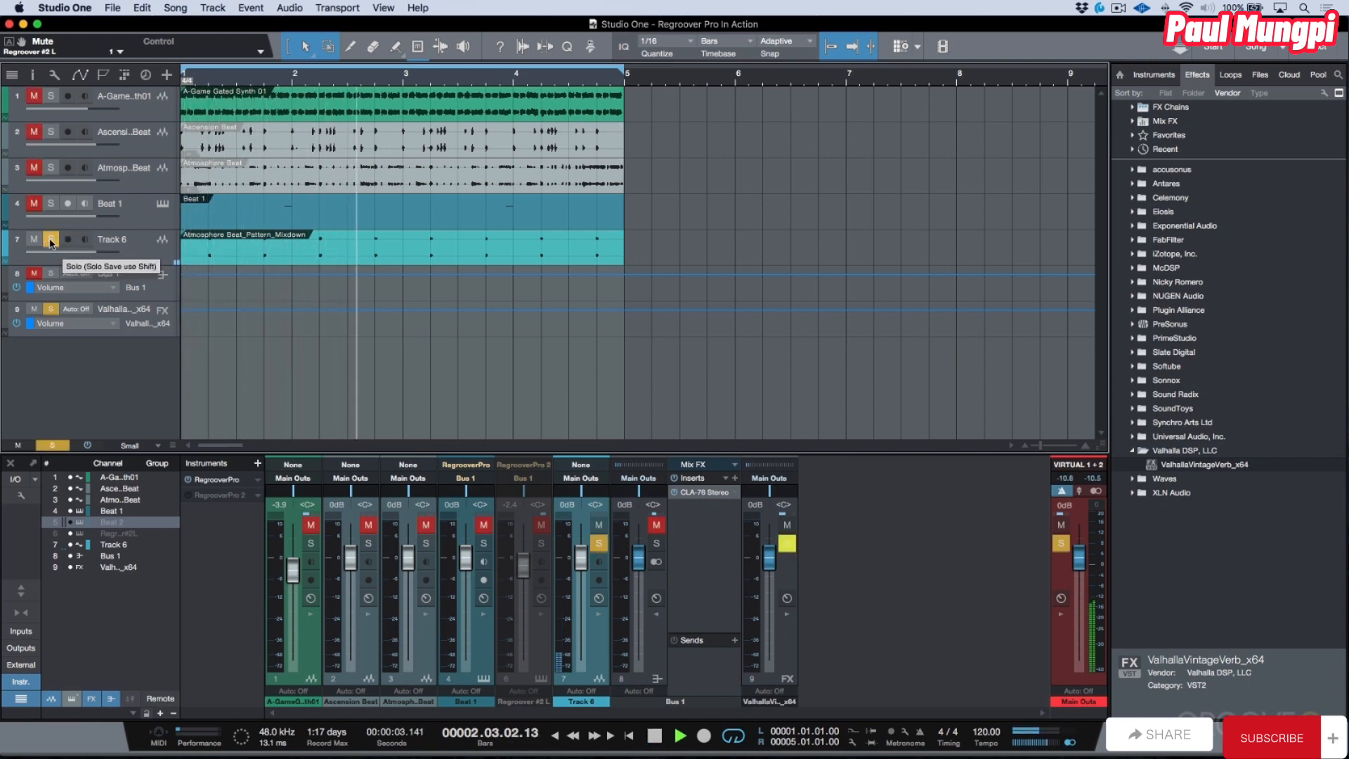
pyautogui.click(51, 240)
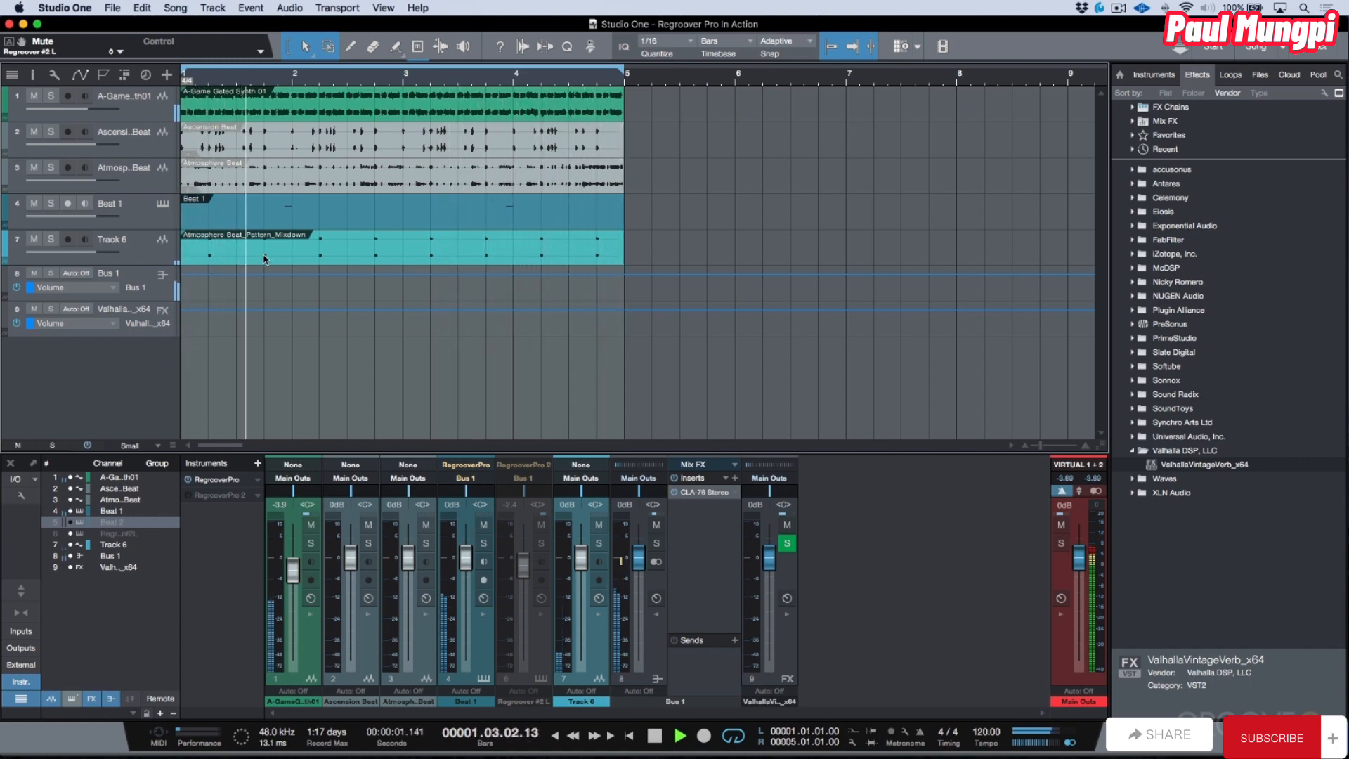
pyautogui.press('space')
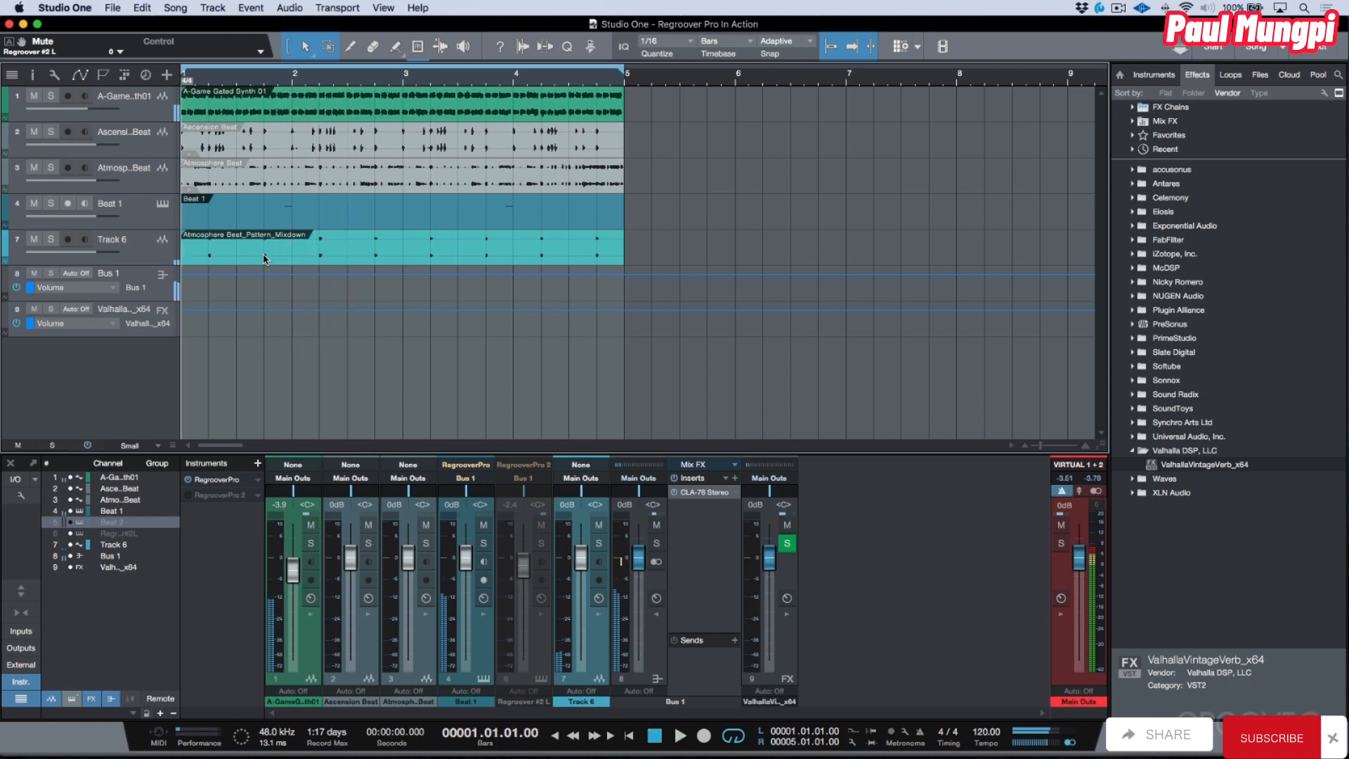
# Solo the Beat 1 instrument track and preview it.
pyautogui.press('e')
pyautogui.hotkey('shift', 'e')
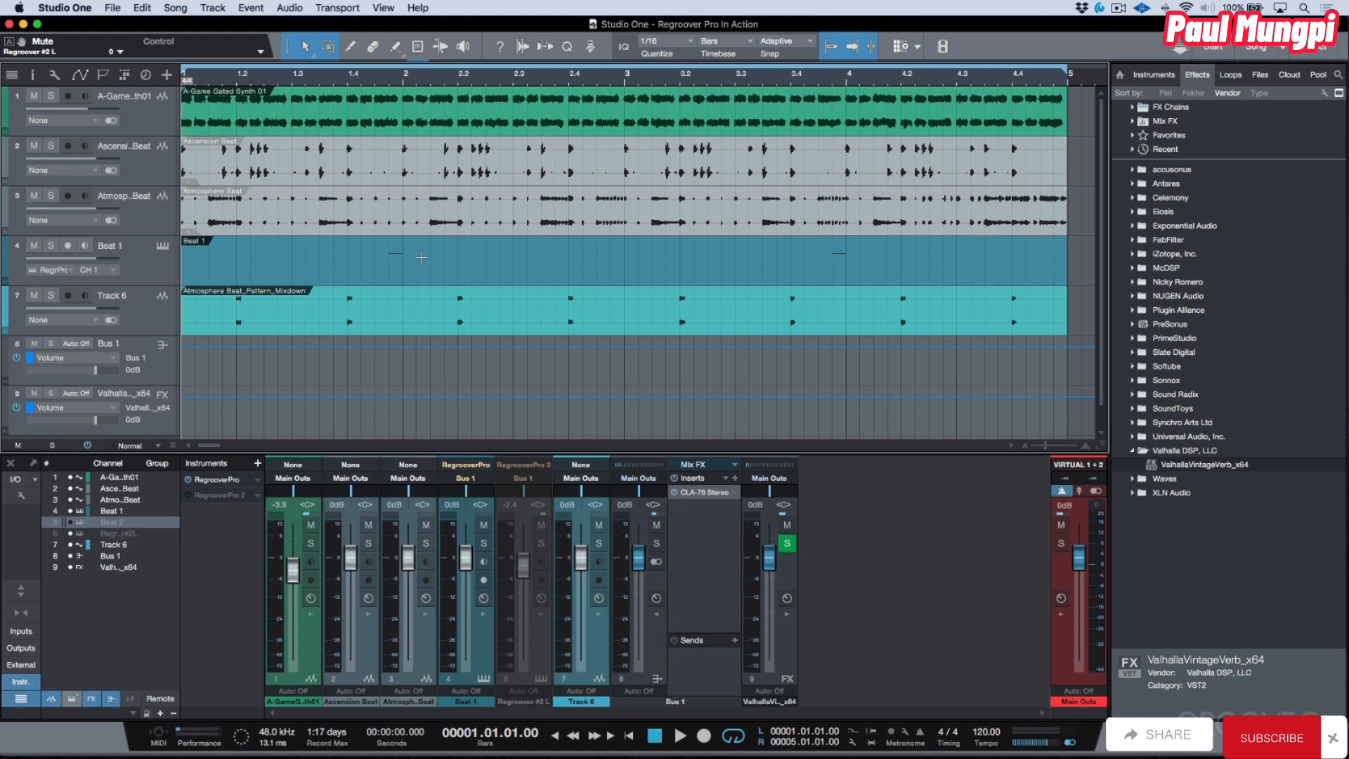
pyautogui.click(147, 268)
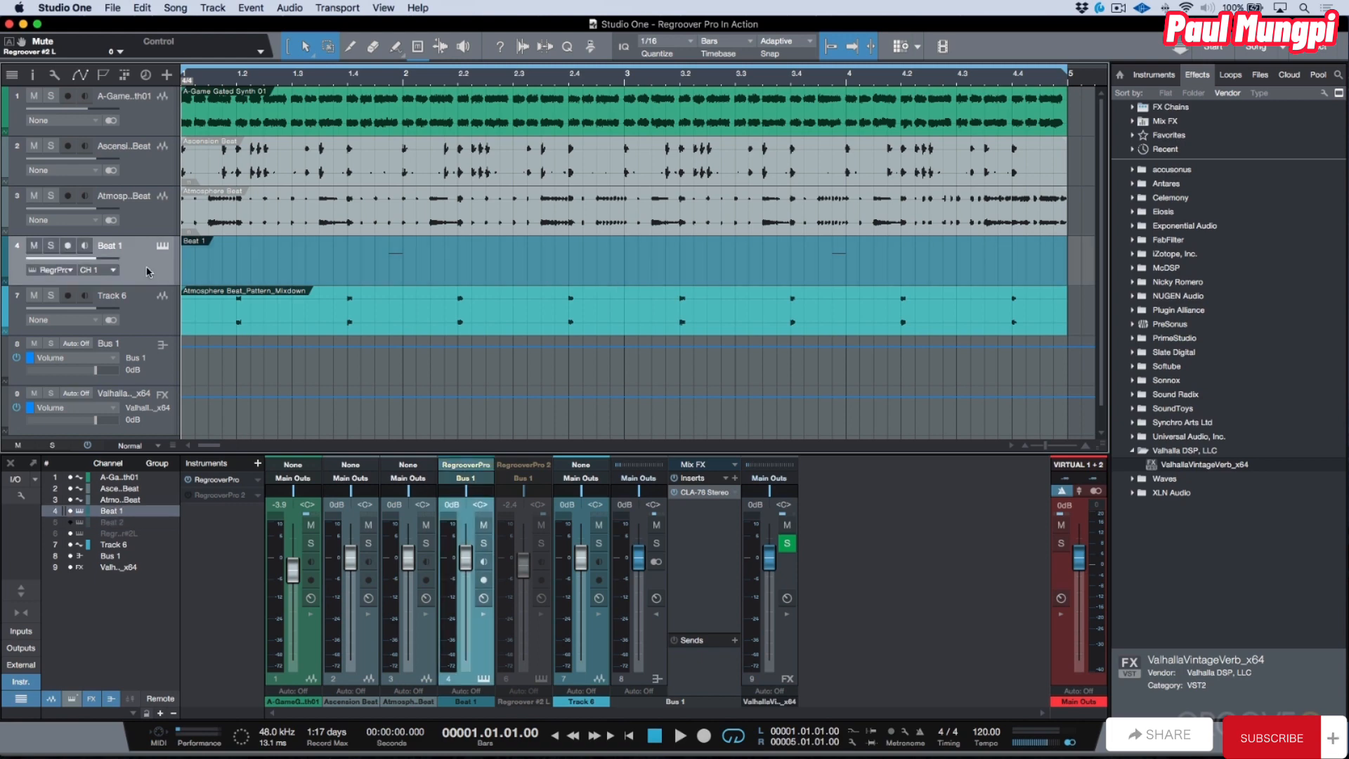
pyautogui.click(51, 245)
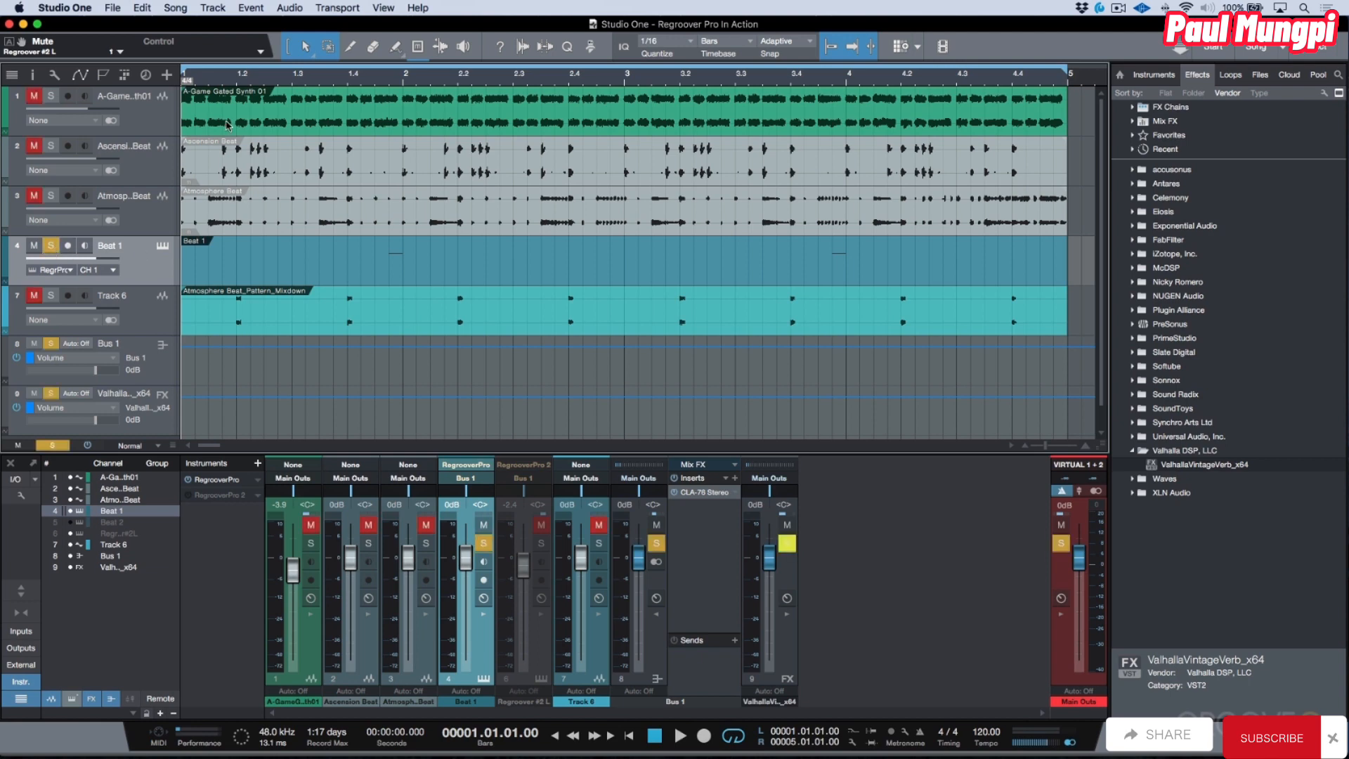
pyautogui.press('space')
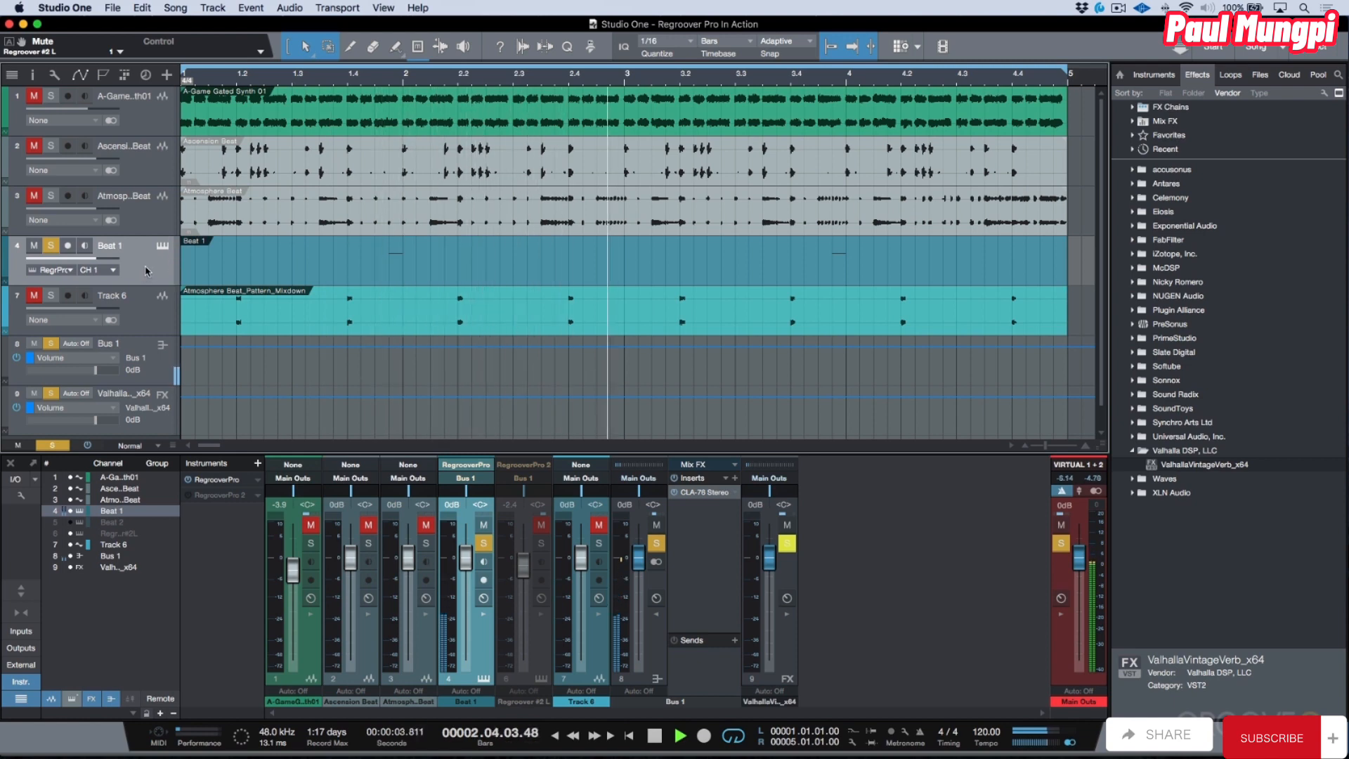
pyautogui.press('space')
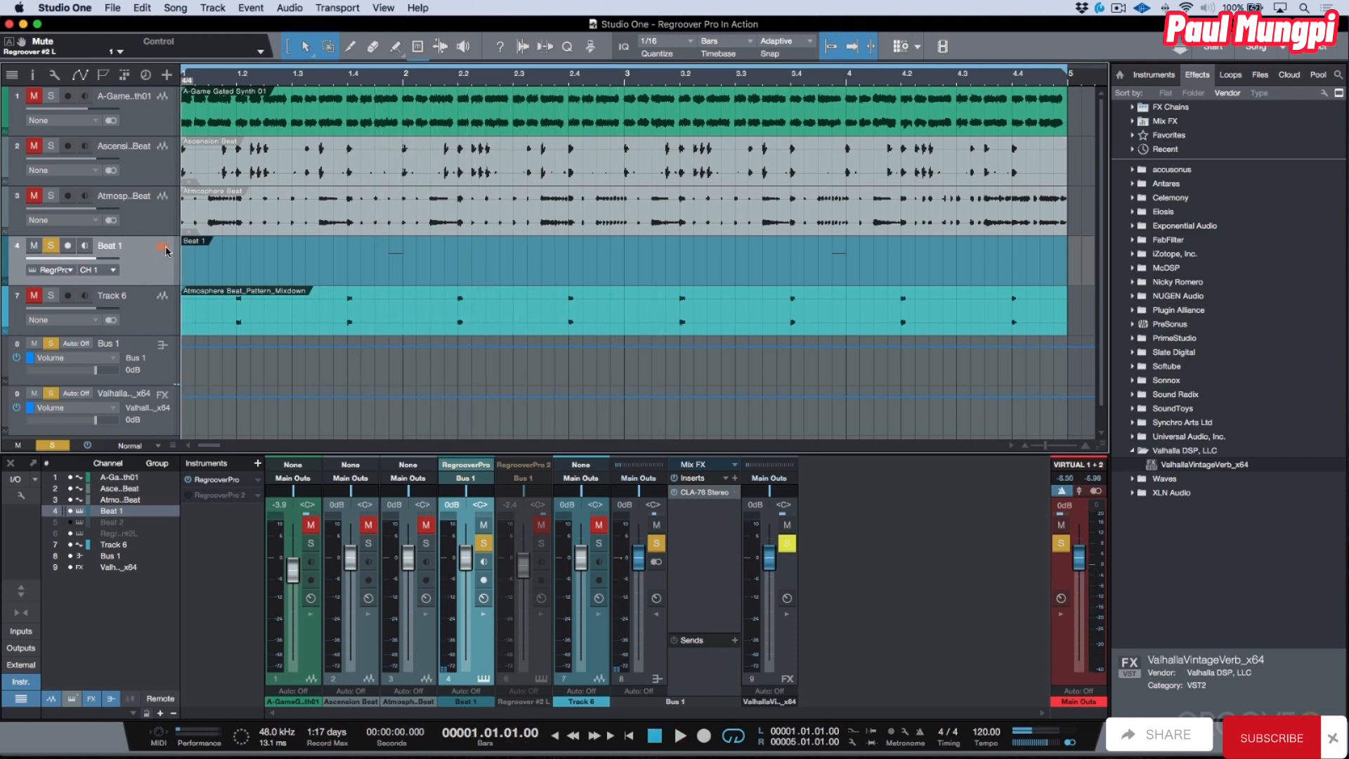
# Open Beat 1's Regroover Pro, inspect the dialog for saving its project under a new name, and leave without saving.
pyautogui.click(164, 248)
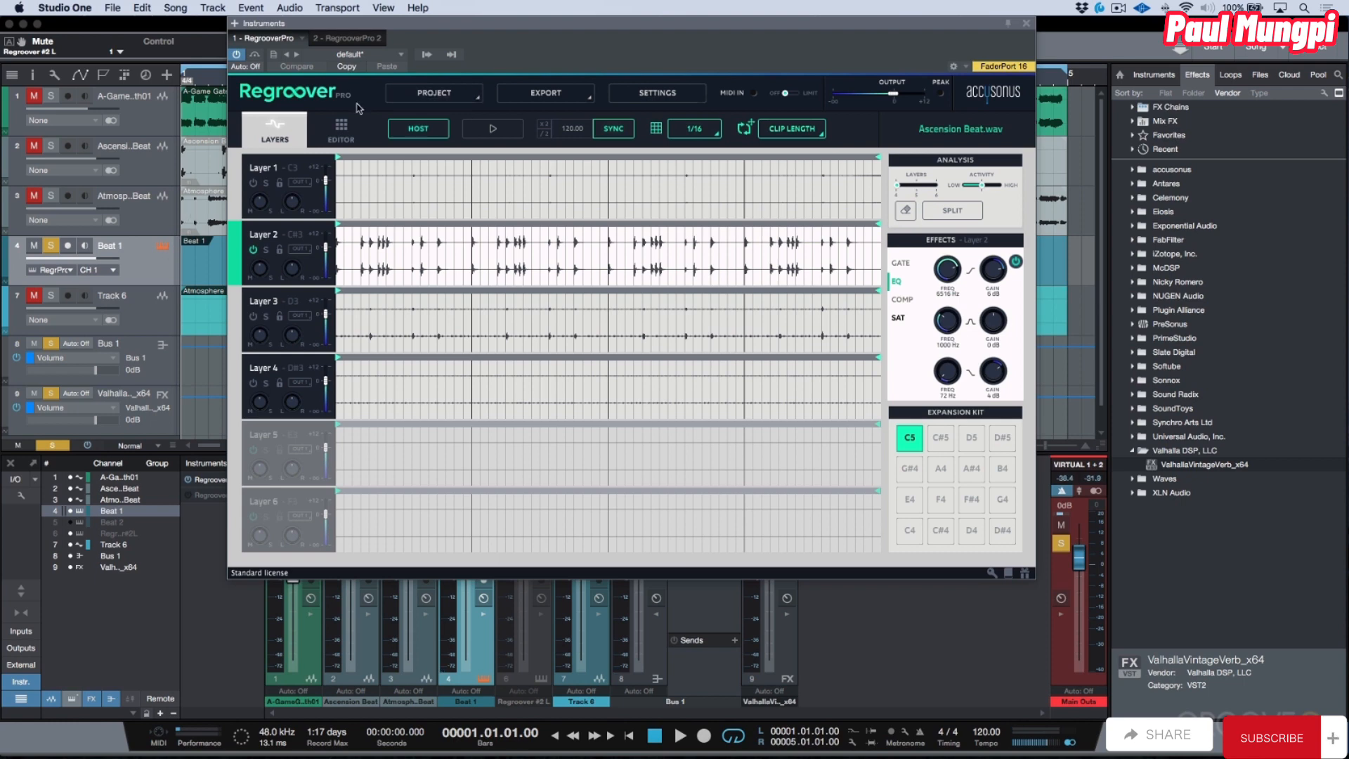
pyautogui.click(435, 93)
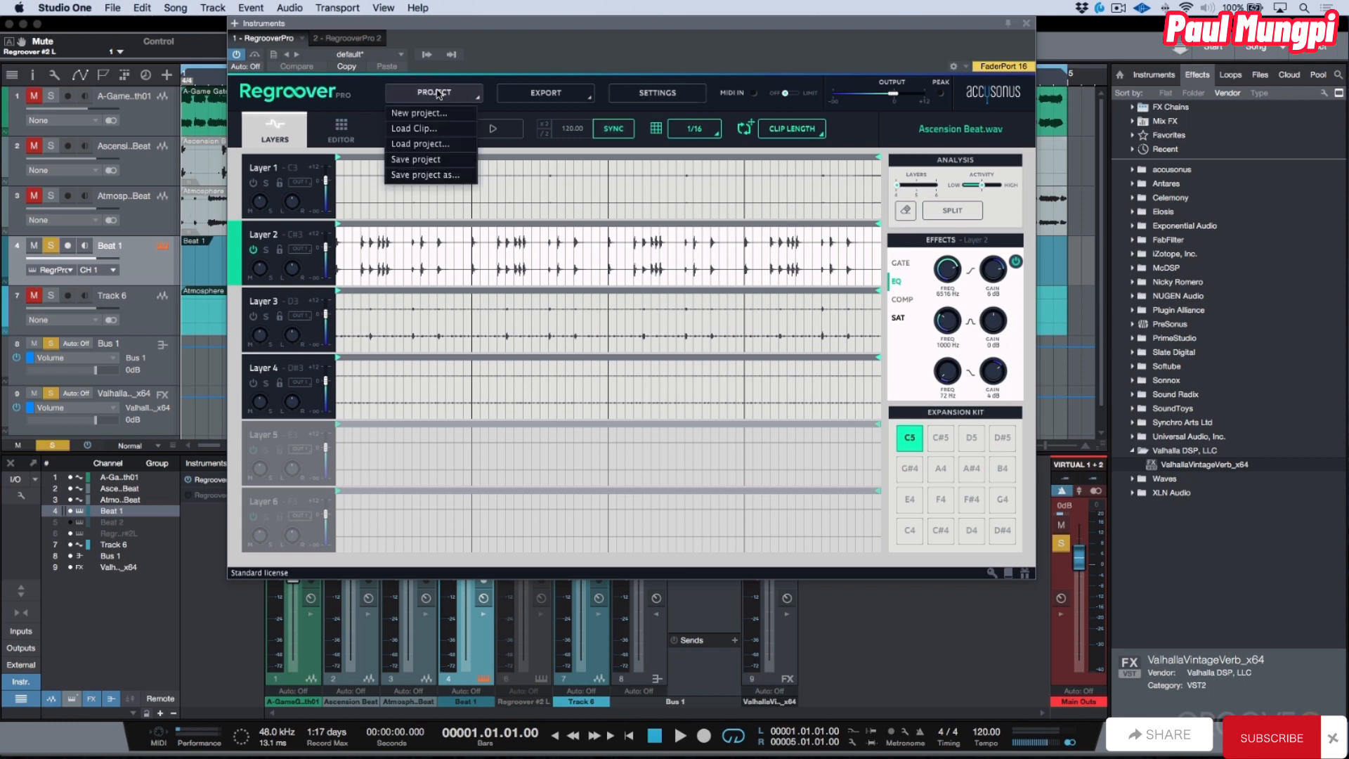
pyautogui.click(435, 175)
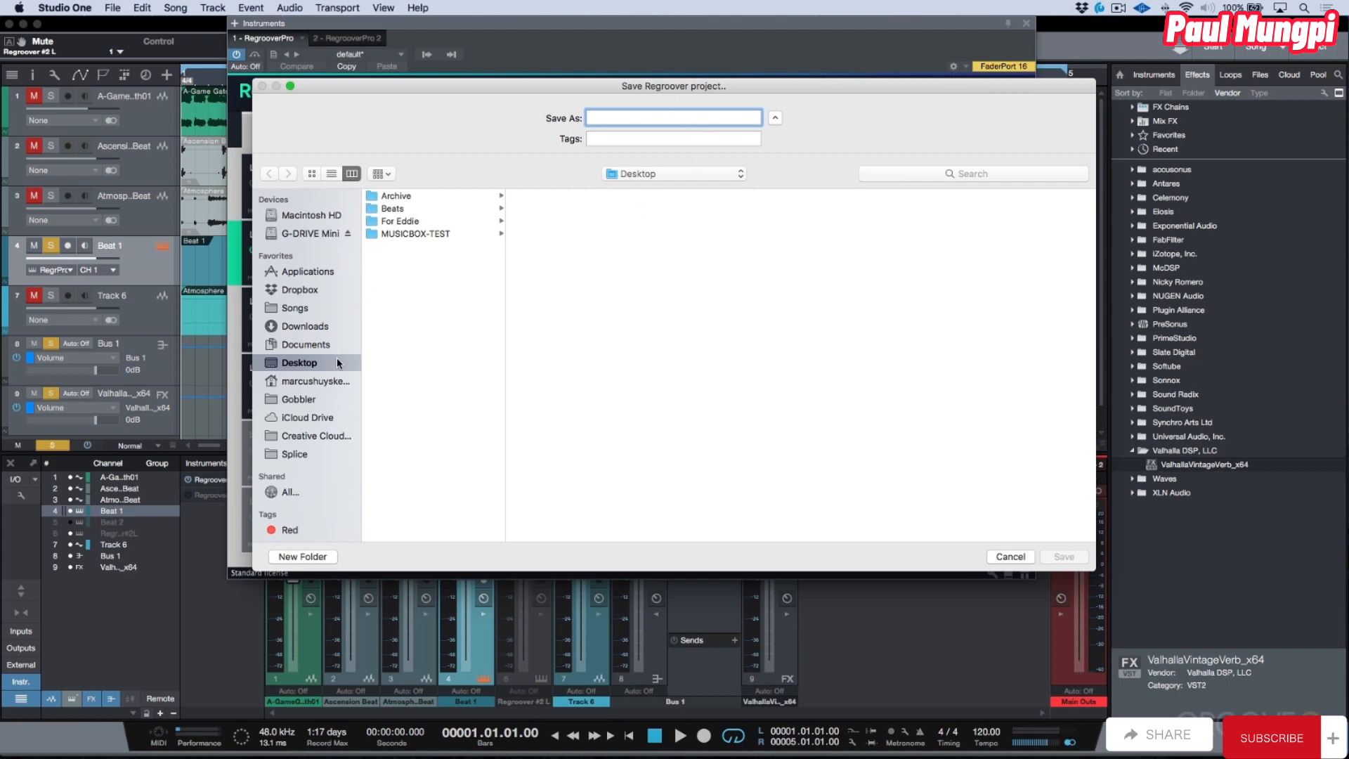
pyautogui.click(1011, 558)
# Set Regroover's default save path to the Regroover Kits folder inside Documents/3rd Party Libraries and apply the settings.
pyautogui.click(657, 92)
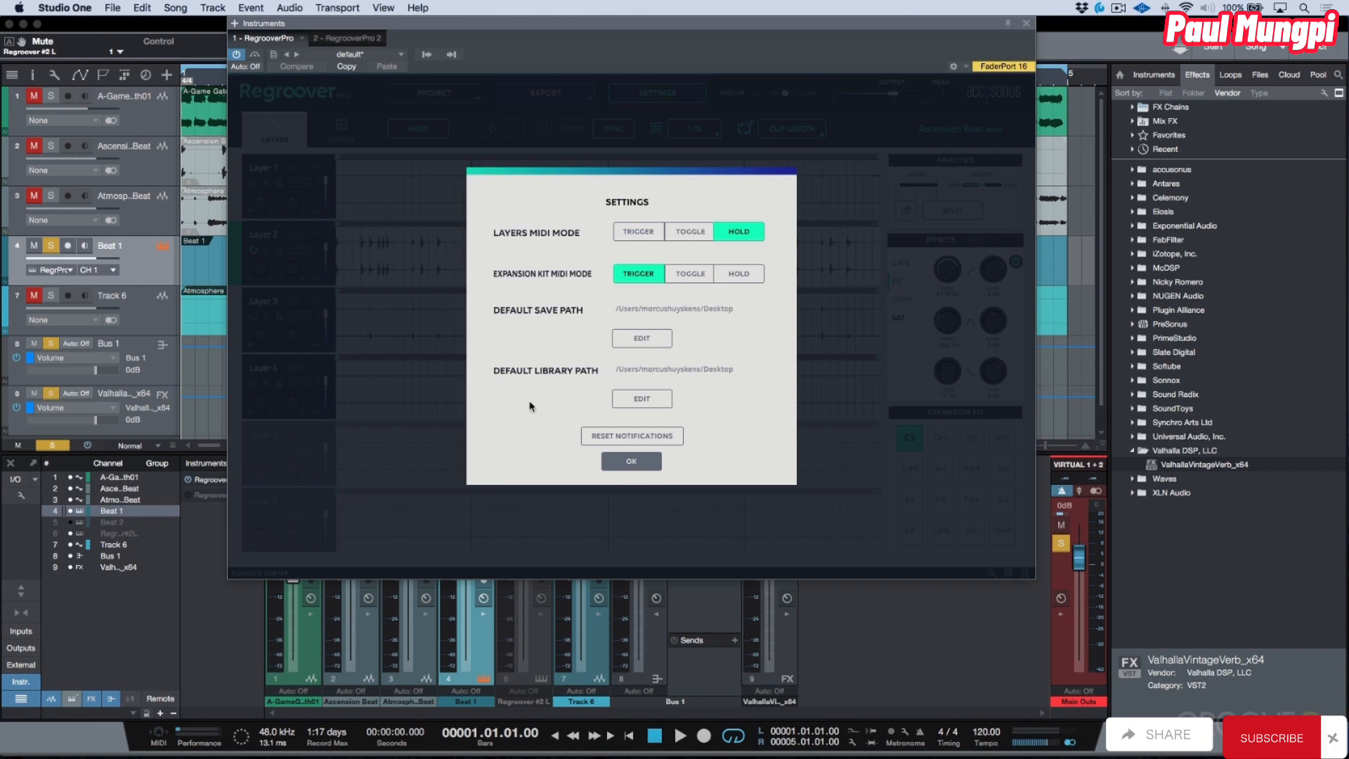
pyautogui.click(642, 338)
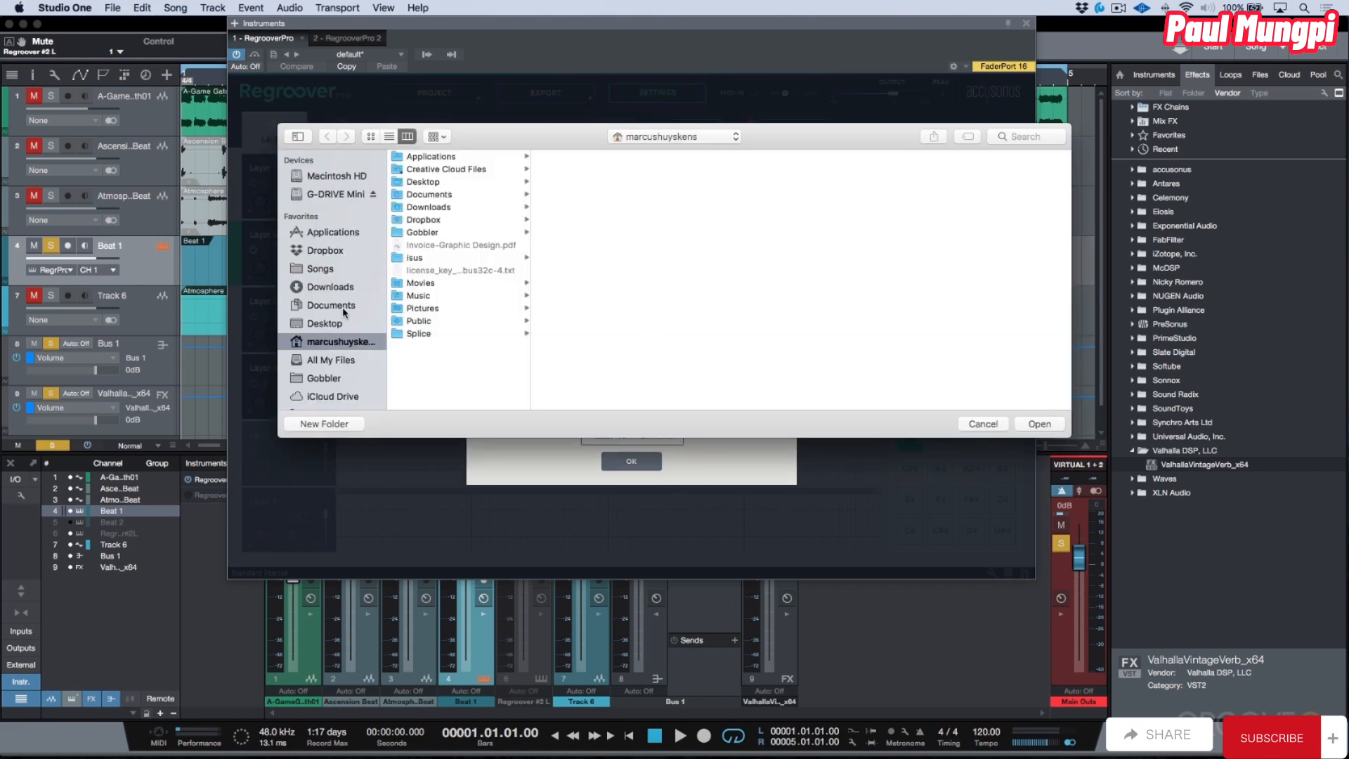
pyautogui.click(344, 306)
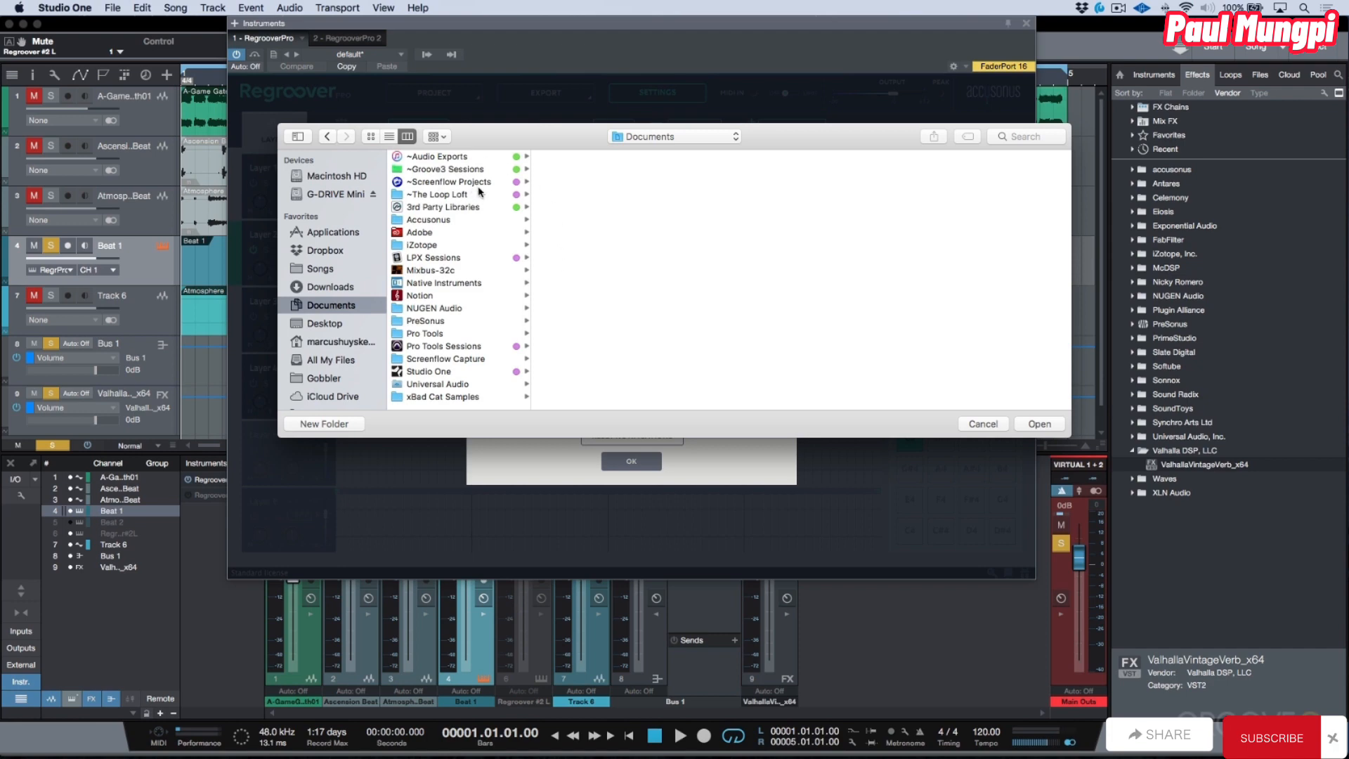
pyautogui.click(461, 207)
pyautogui.click(585, 208)
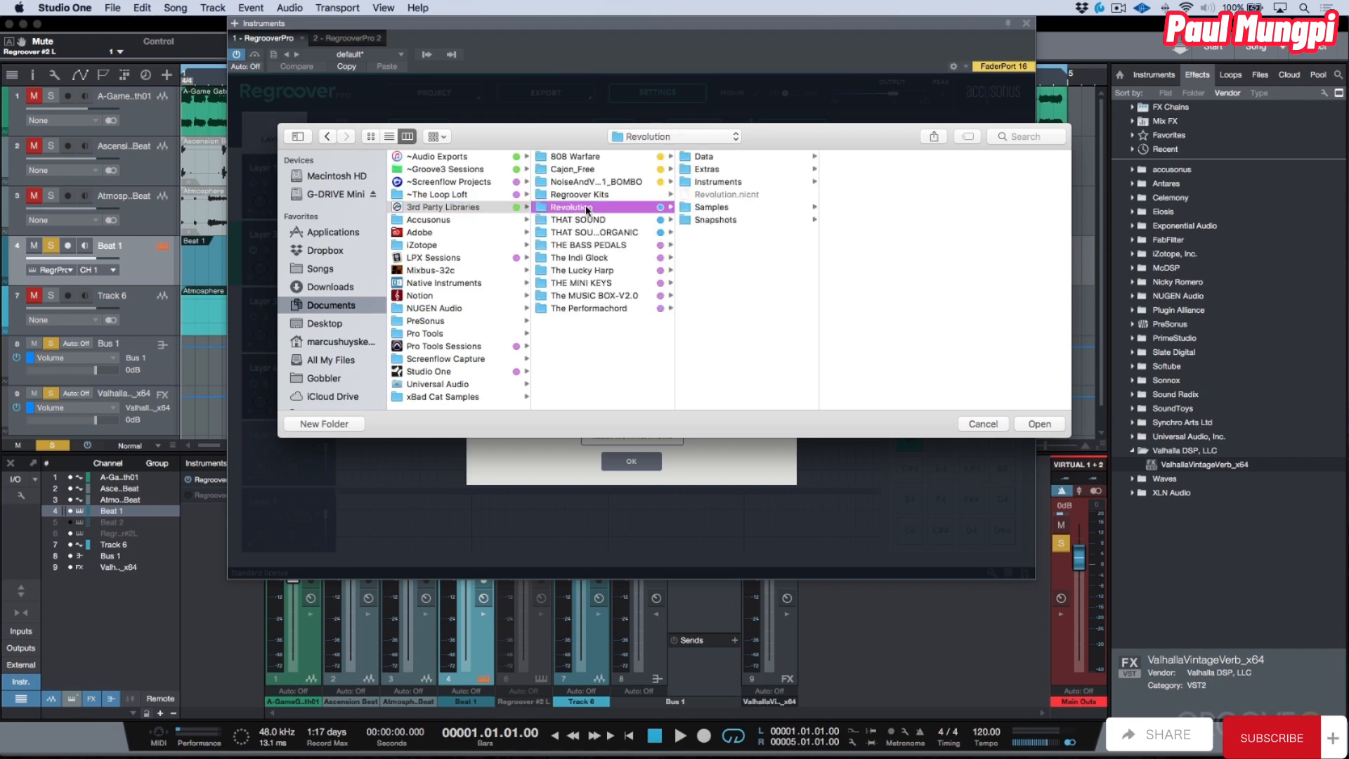
pyautogui.click(590, 195)
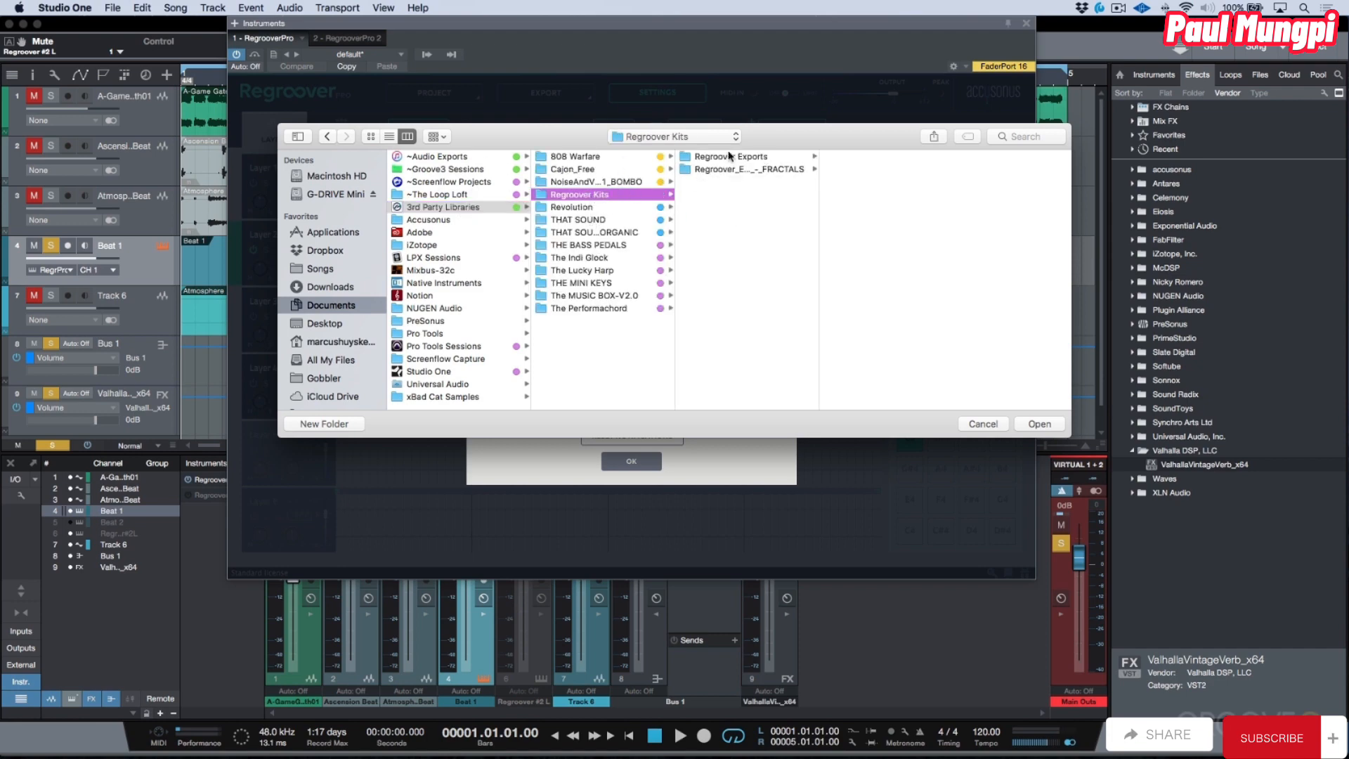
pyautogui.click(1039, 424)
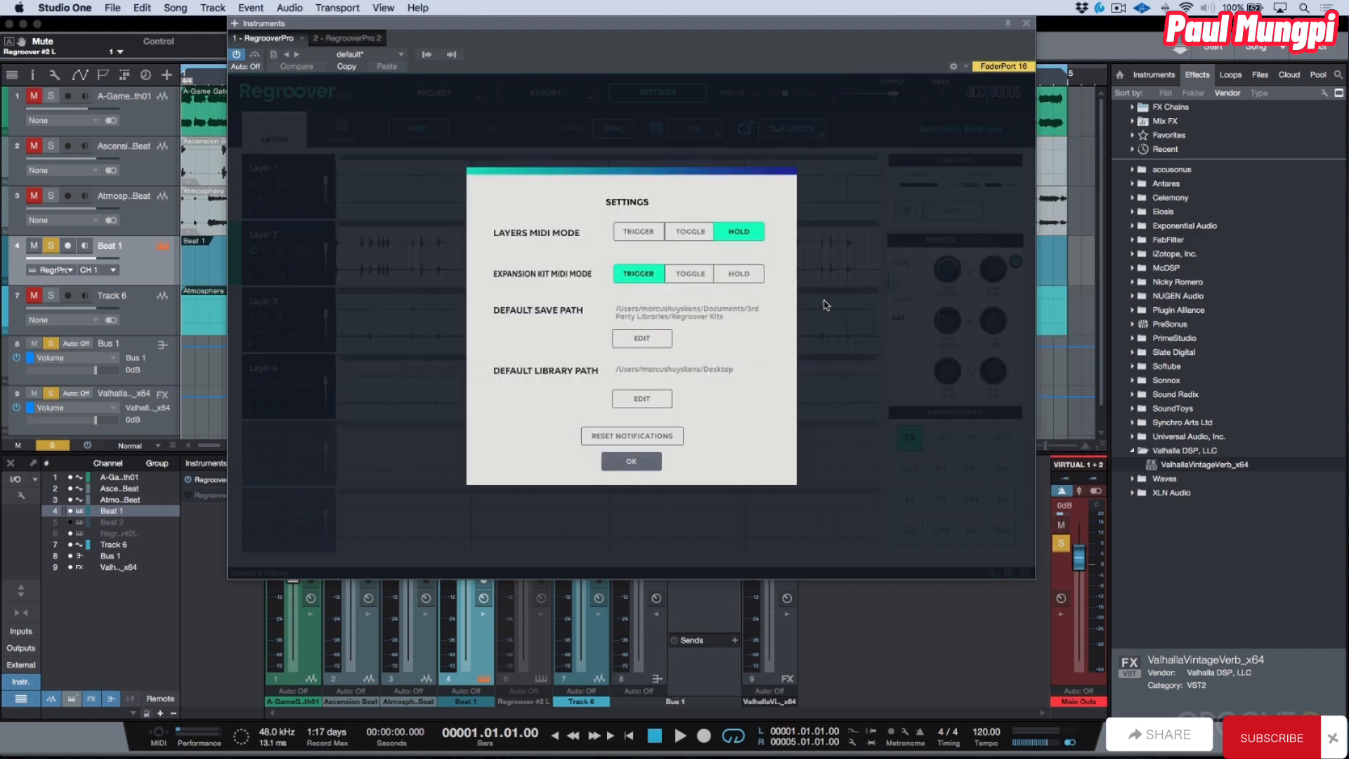
pyautogui.click(636, 459)
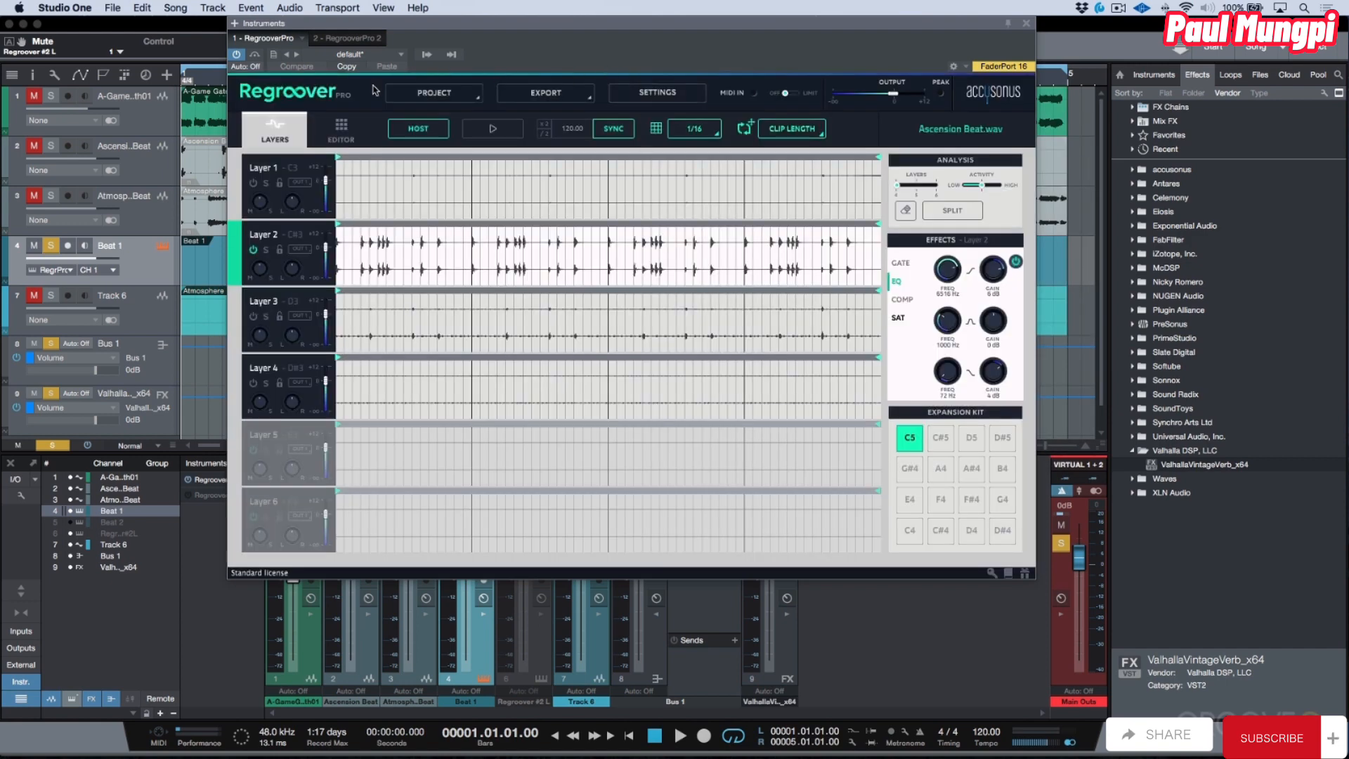
# Save the Regroover project as Test Beat in a new Groove 3 Course folder, and copy the external mixdown file to the Media Folder.
pyautogui.click(434, 92)
pyautogui.click(462, 168)
pyautogui.write('T')
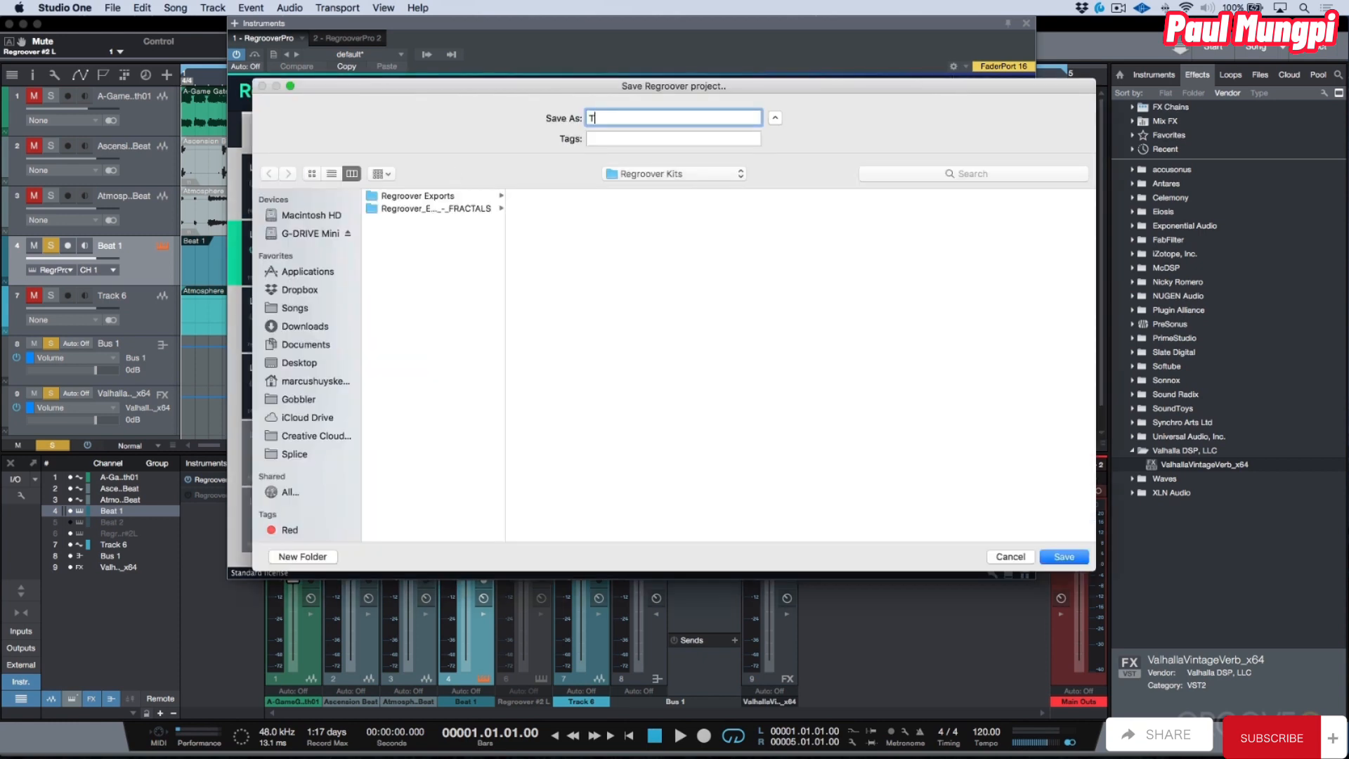
pyautogui.press('BackSpace')
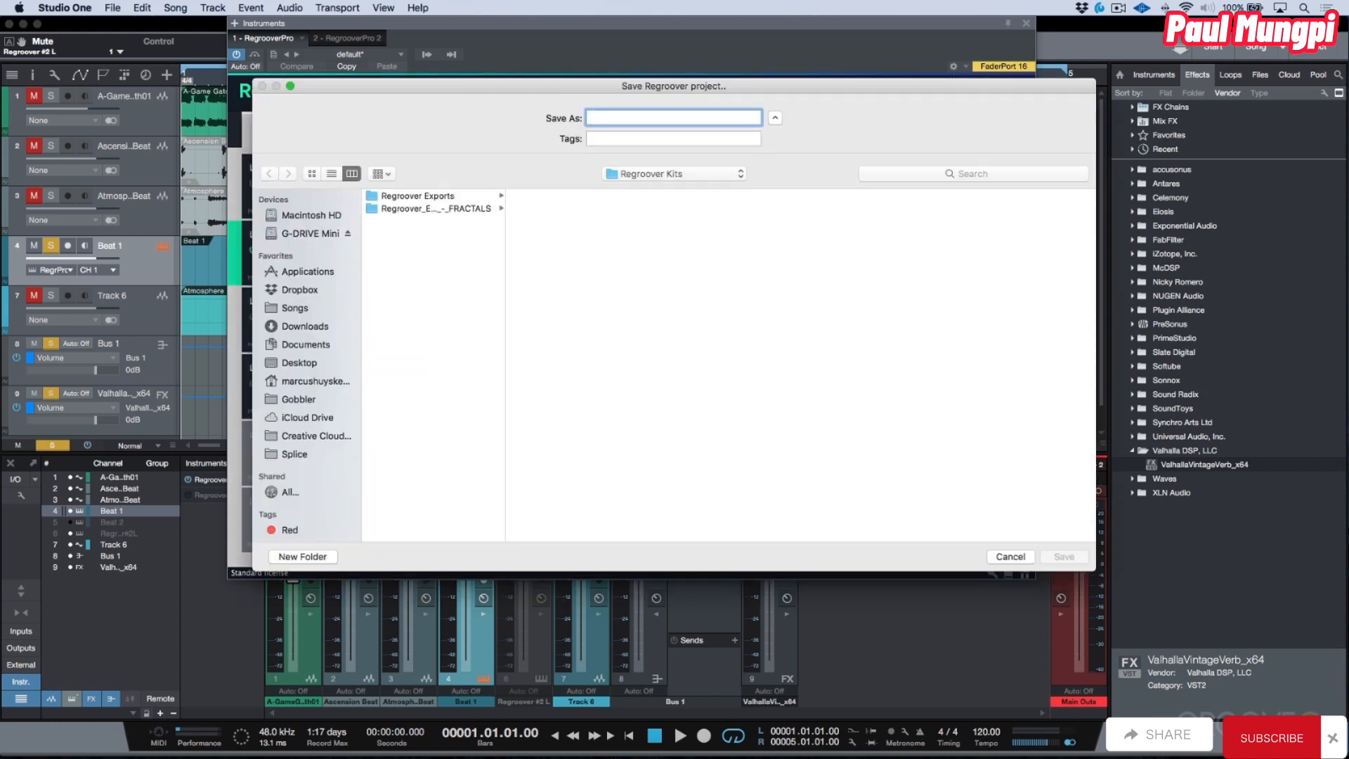
pyautogui.write('Test Beat')
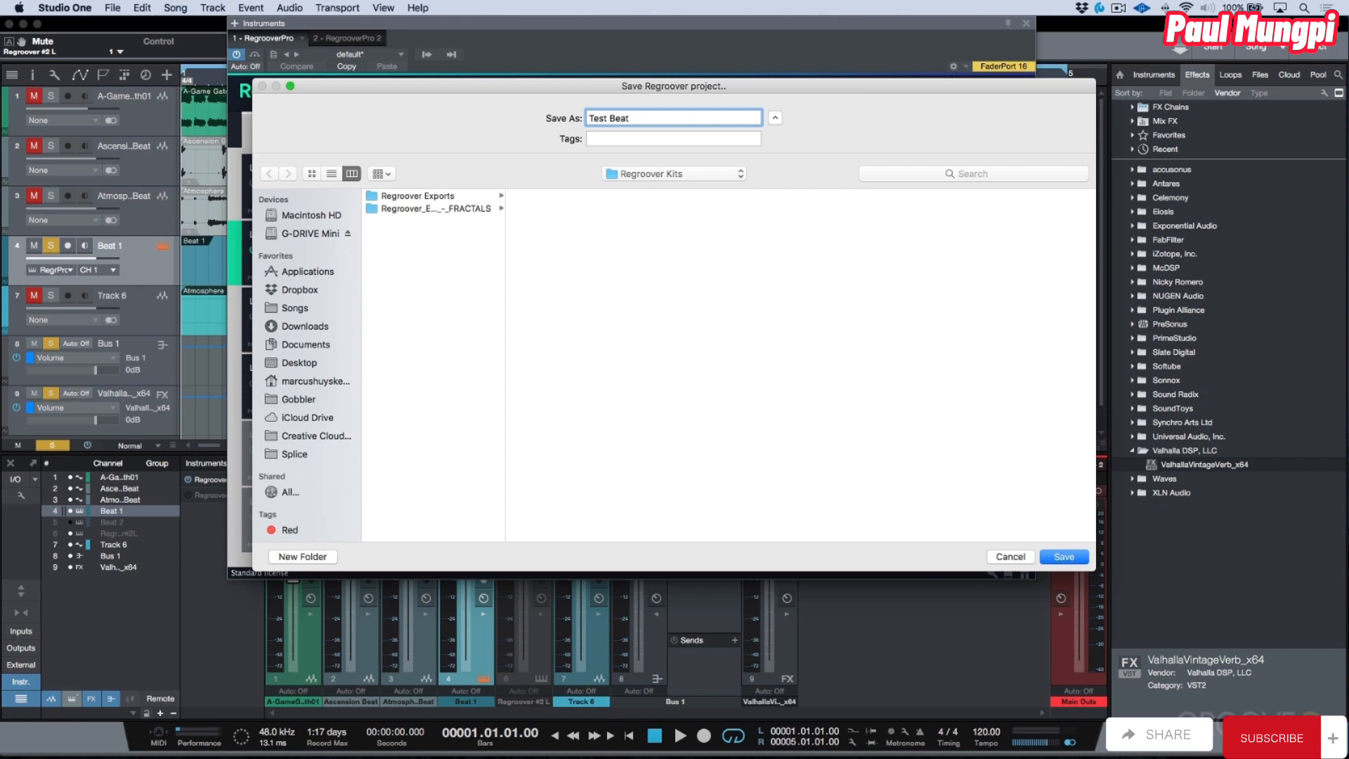
pyautogui.click(291, 561)
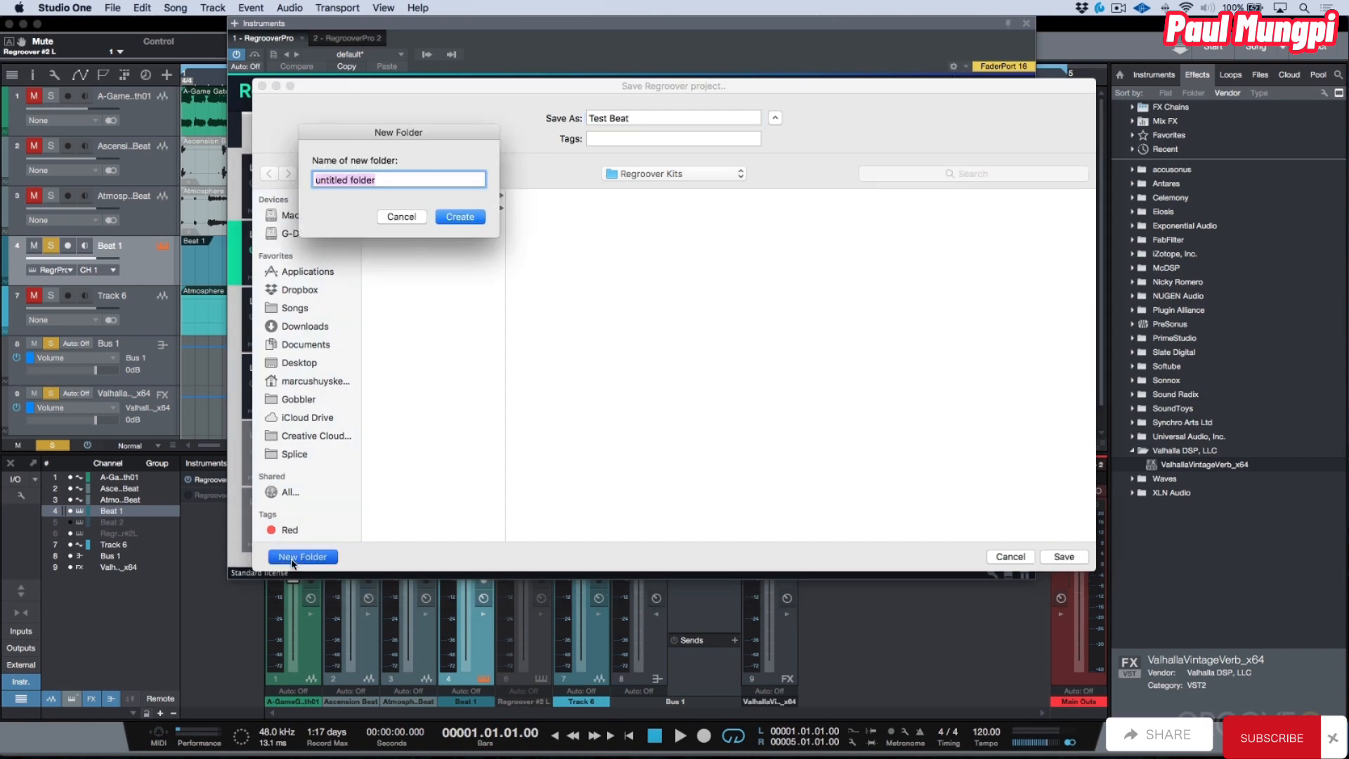
pyautogui.write('Groove 3 Course')
pyautogui.press('Return')
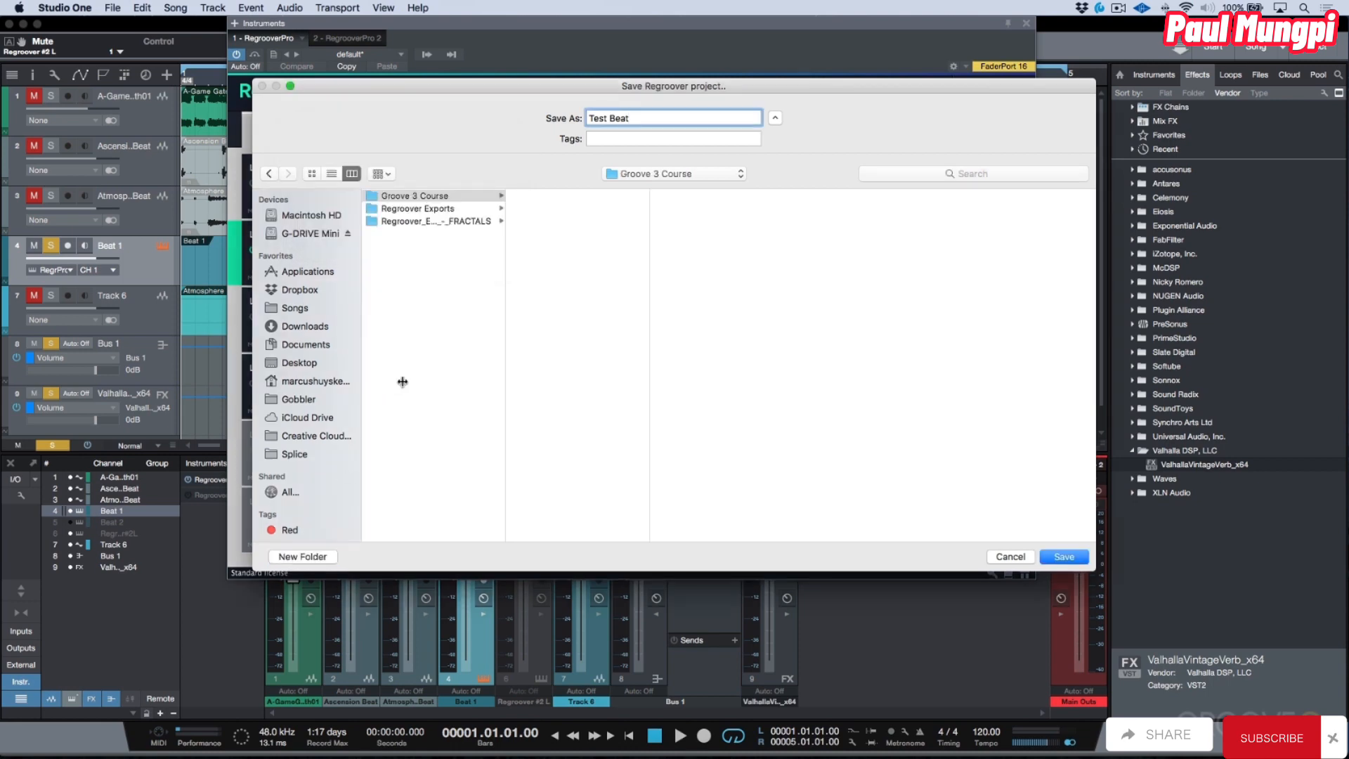
pyautogui.click(1064, 557)
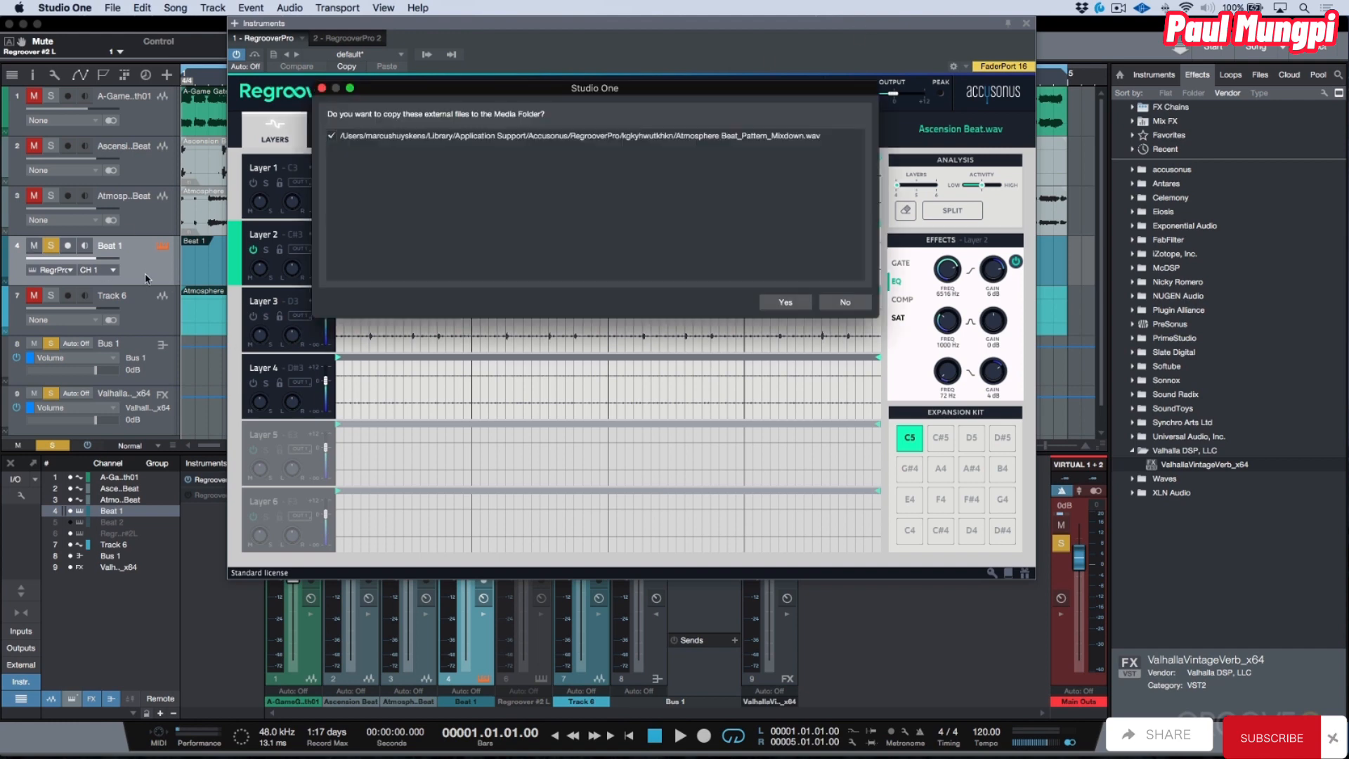
pyautogui.click(799, 305)
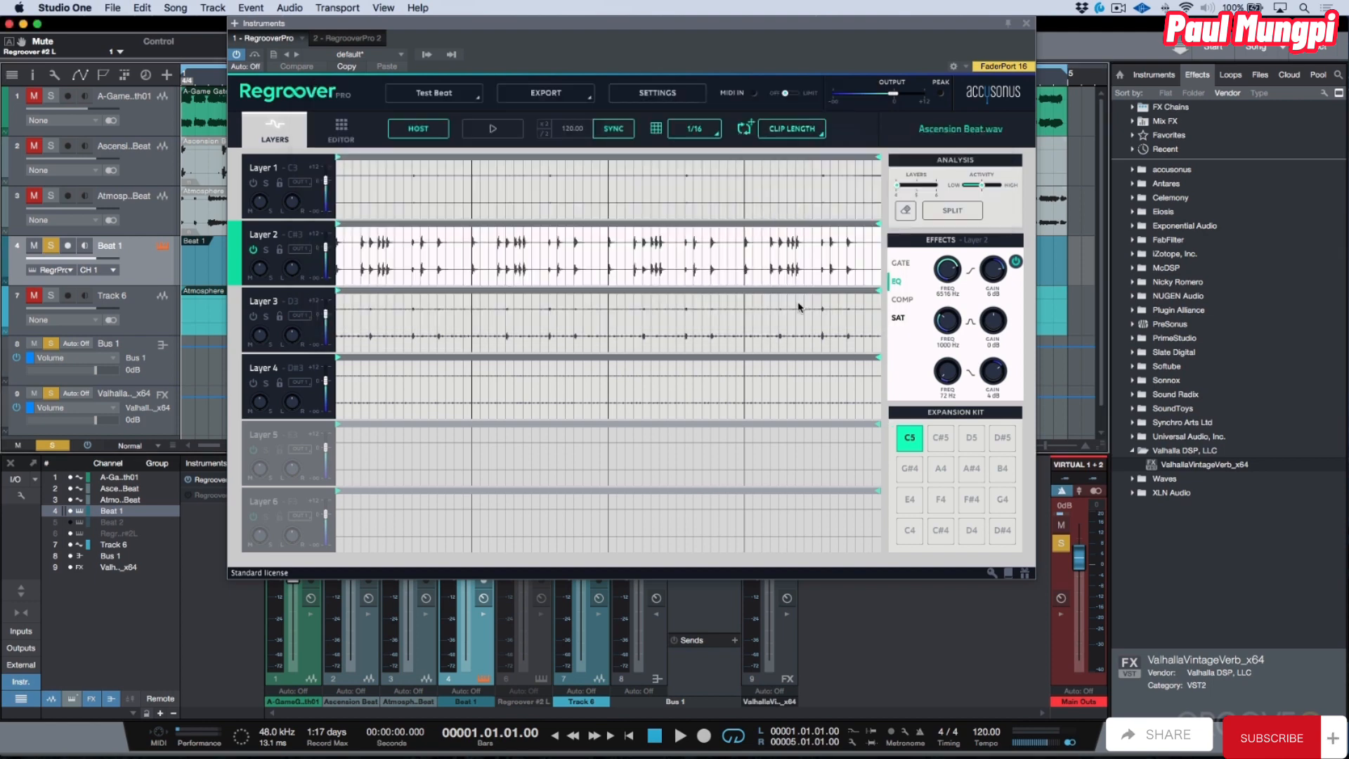
# Create a new empty song stored on the Desktop, keeping the default song title and settings.
pyautogui.press('super+n')
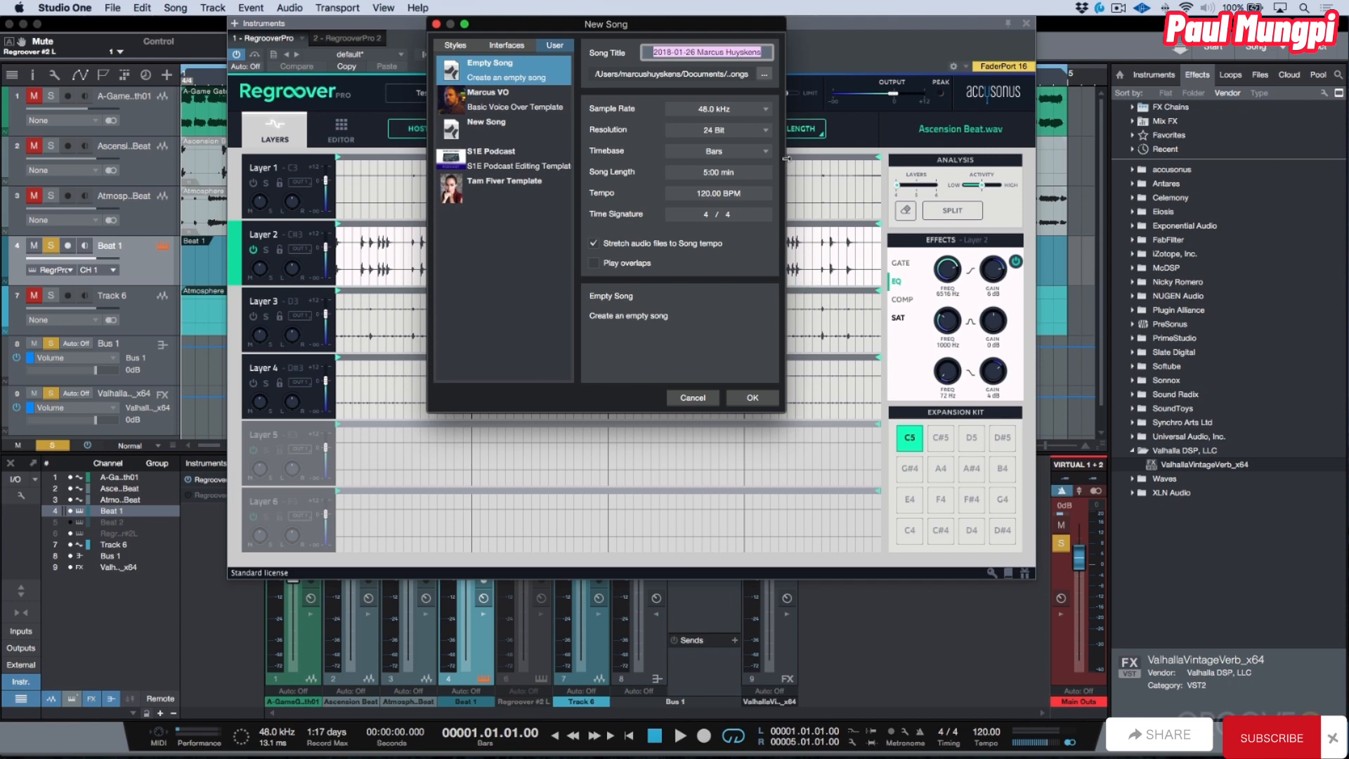
pyautogui.click(762, 76)
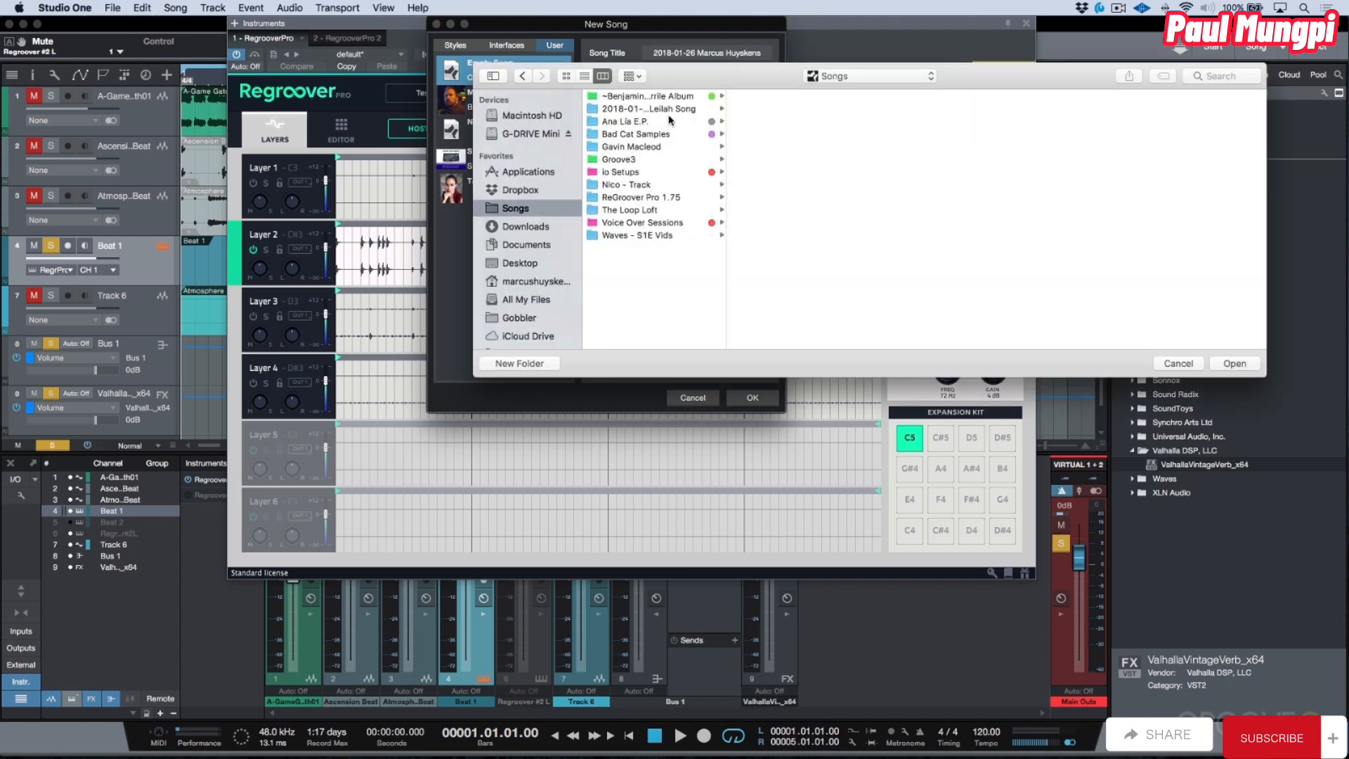
pyautogui.click(533, 266)
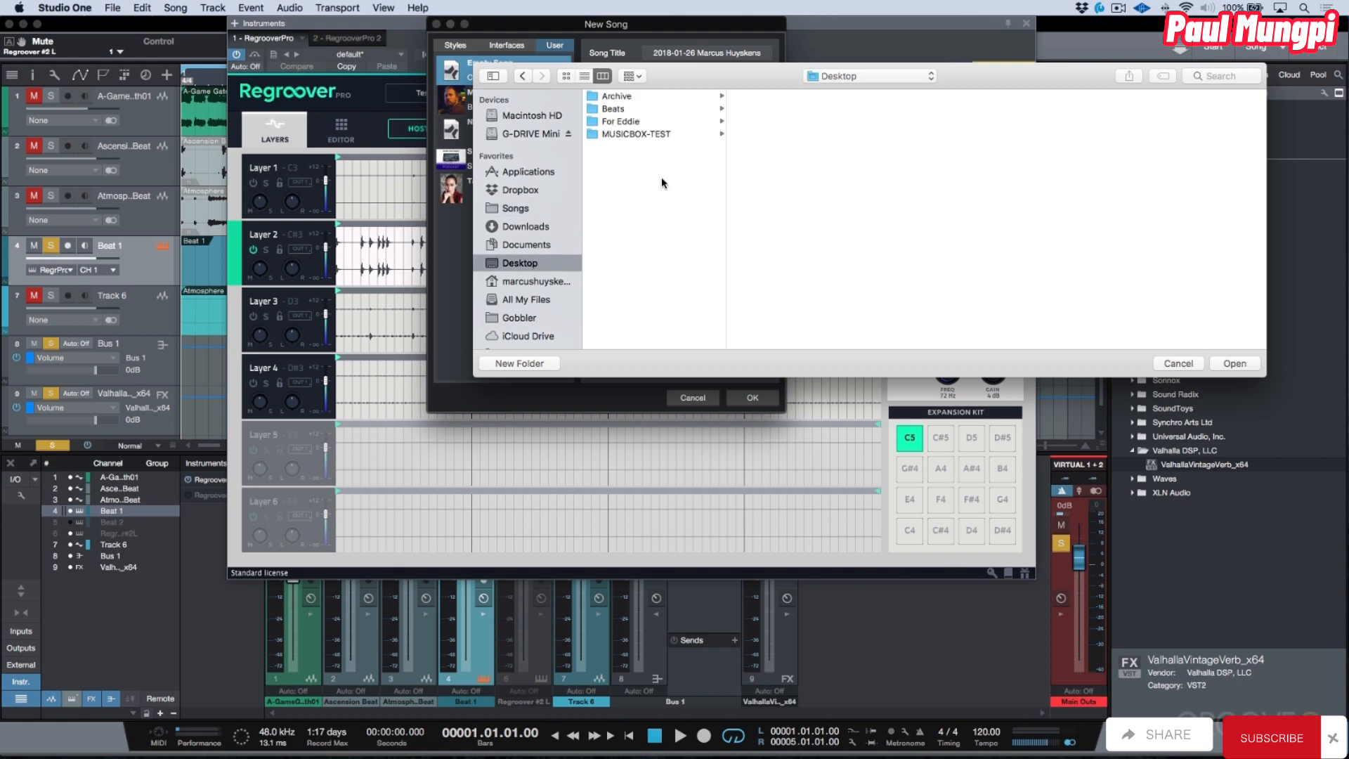
pyautogui.click(1236, 363)
pyautogui.click(762, 400)
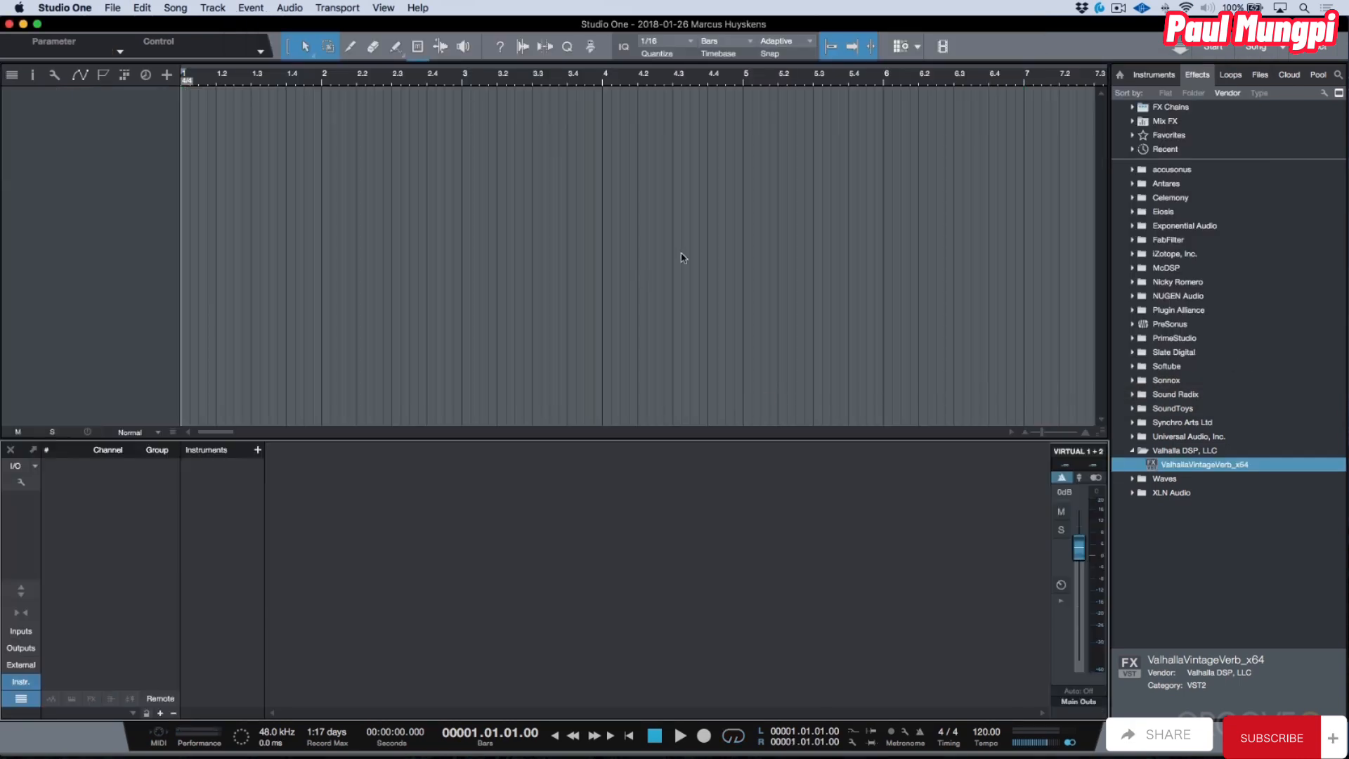
# Add a RegrooverPro instrument track to the empty song and load Test Beat.regroover from the Groove 3 Course folder.
pyautogui.click(1153, 74)
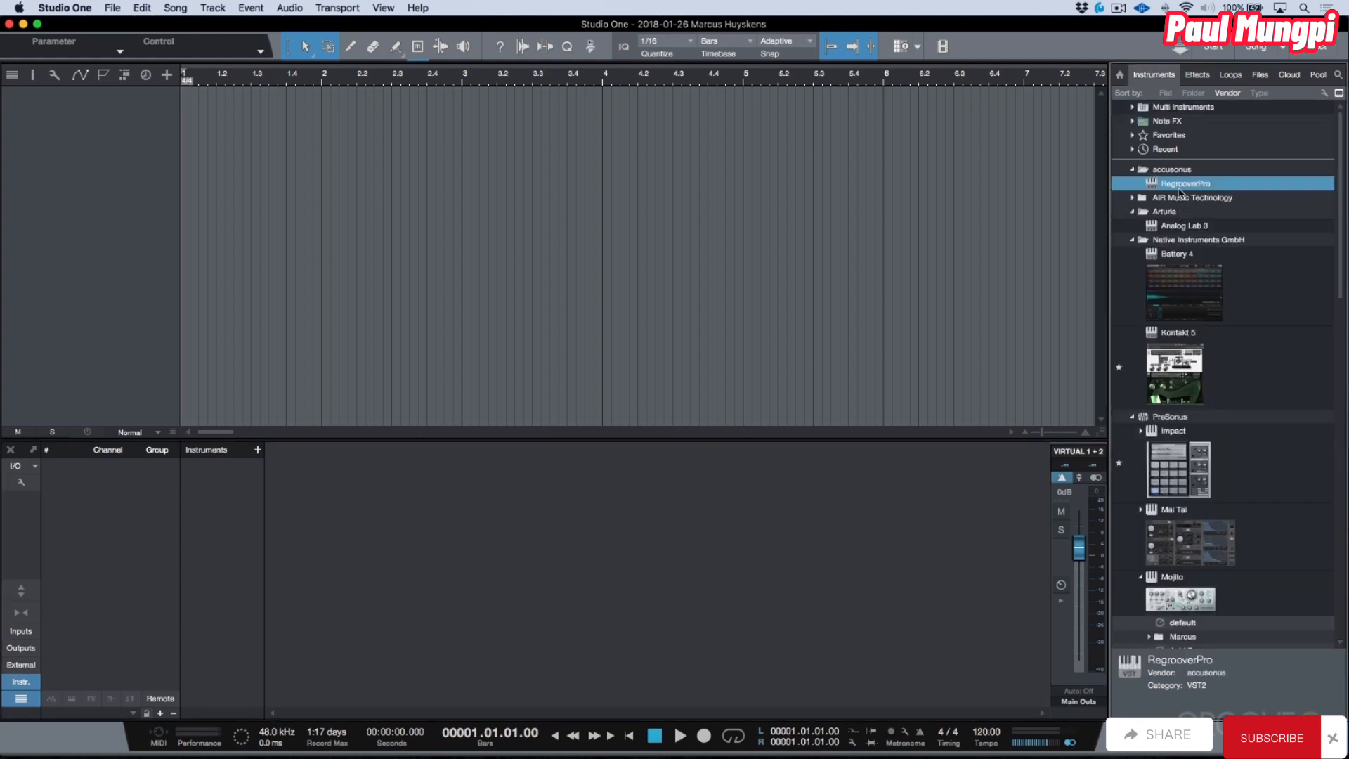
pyautogui.moveTo(1182, 184); pyautogui.dragTo(561, 209)
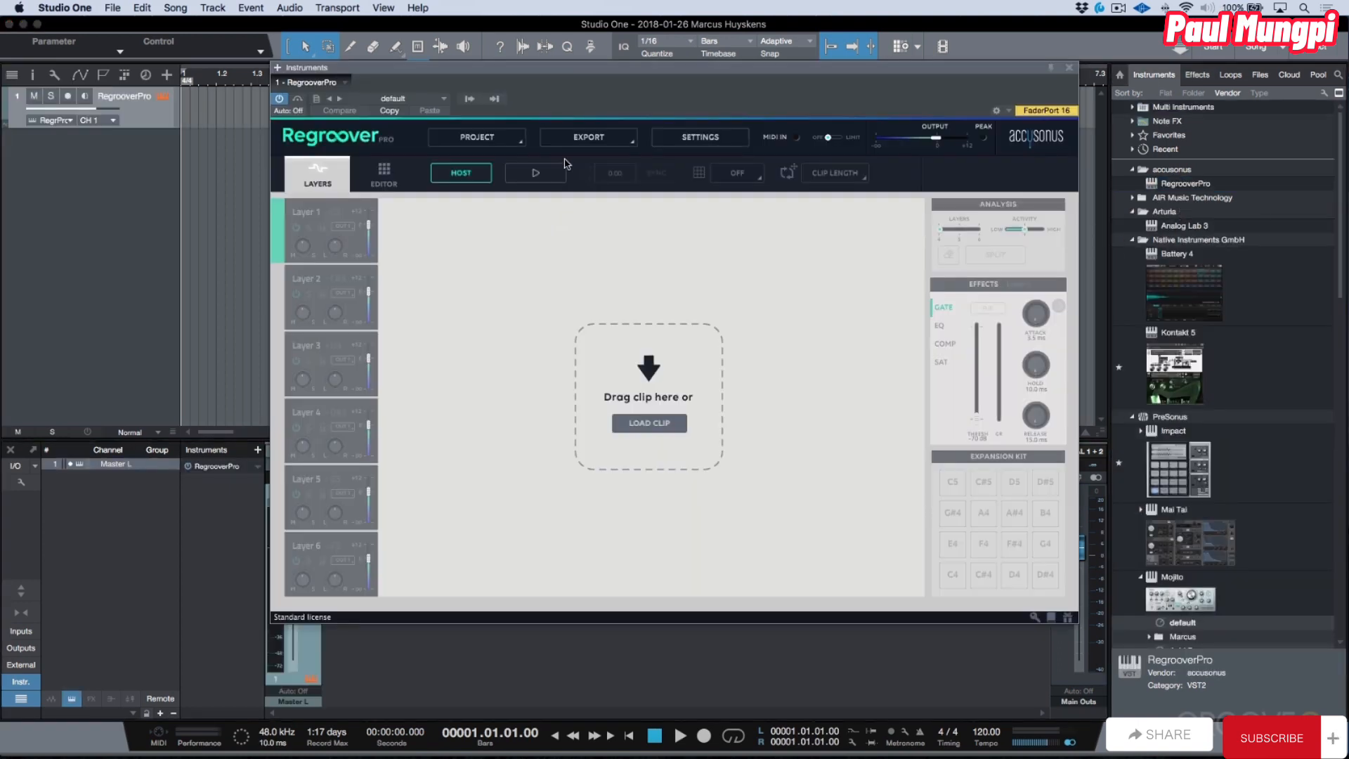
pyautogui.click(486, 142)
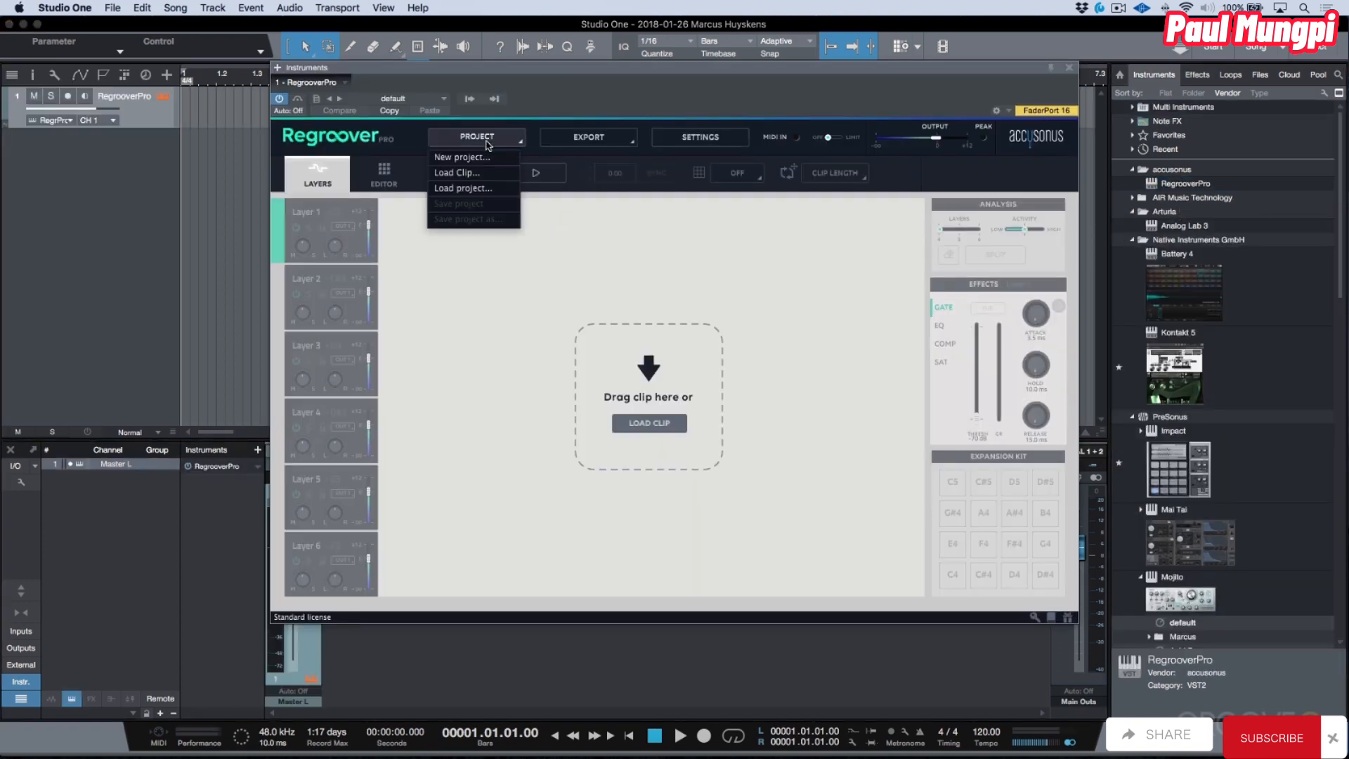
pyautogui.click(484, 189)
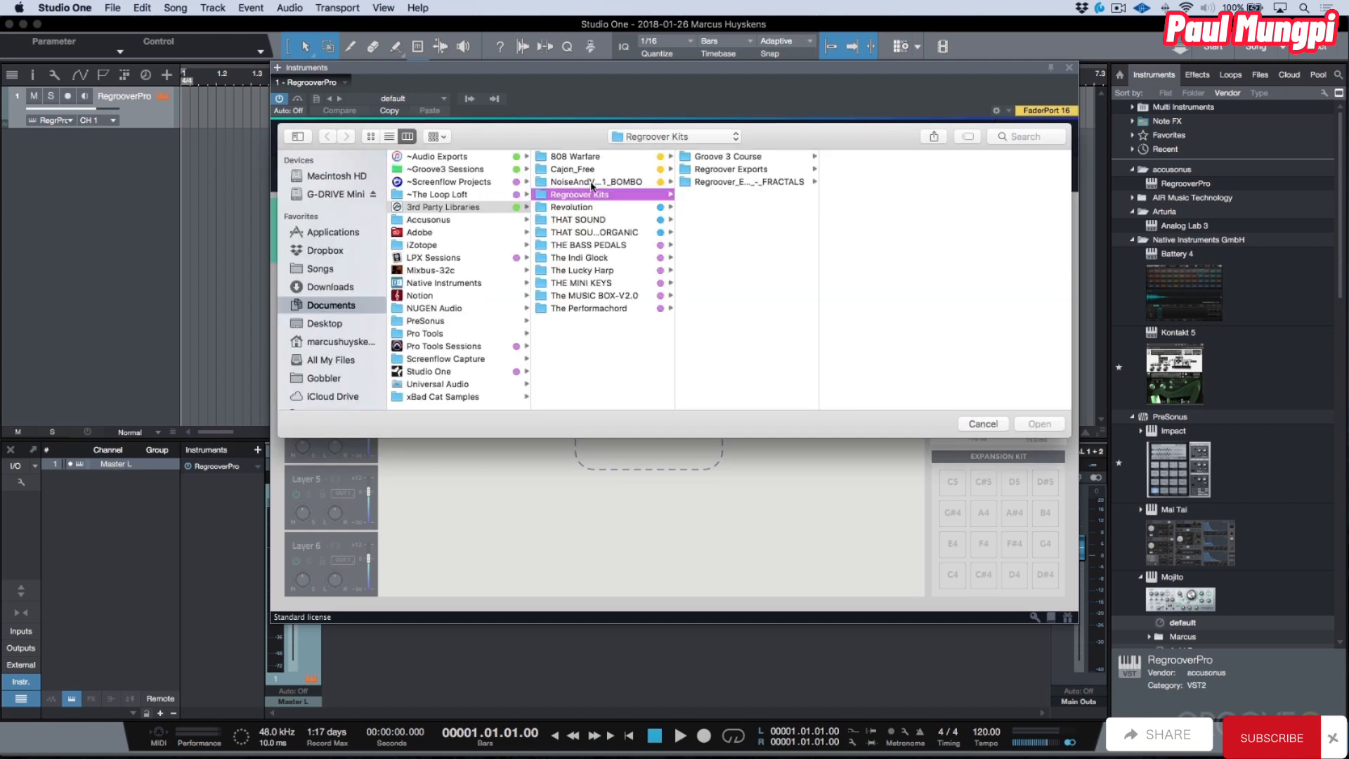
pyautogui.click(749, 157)
pyautogui.click(874, 157)
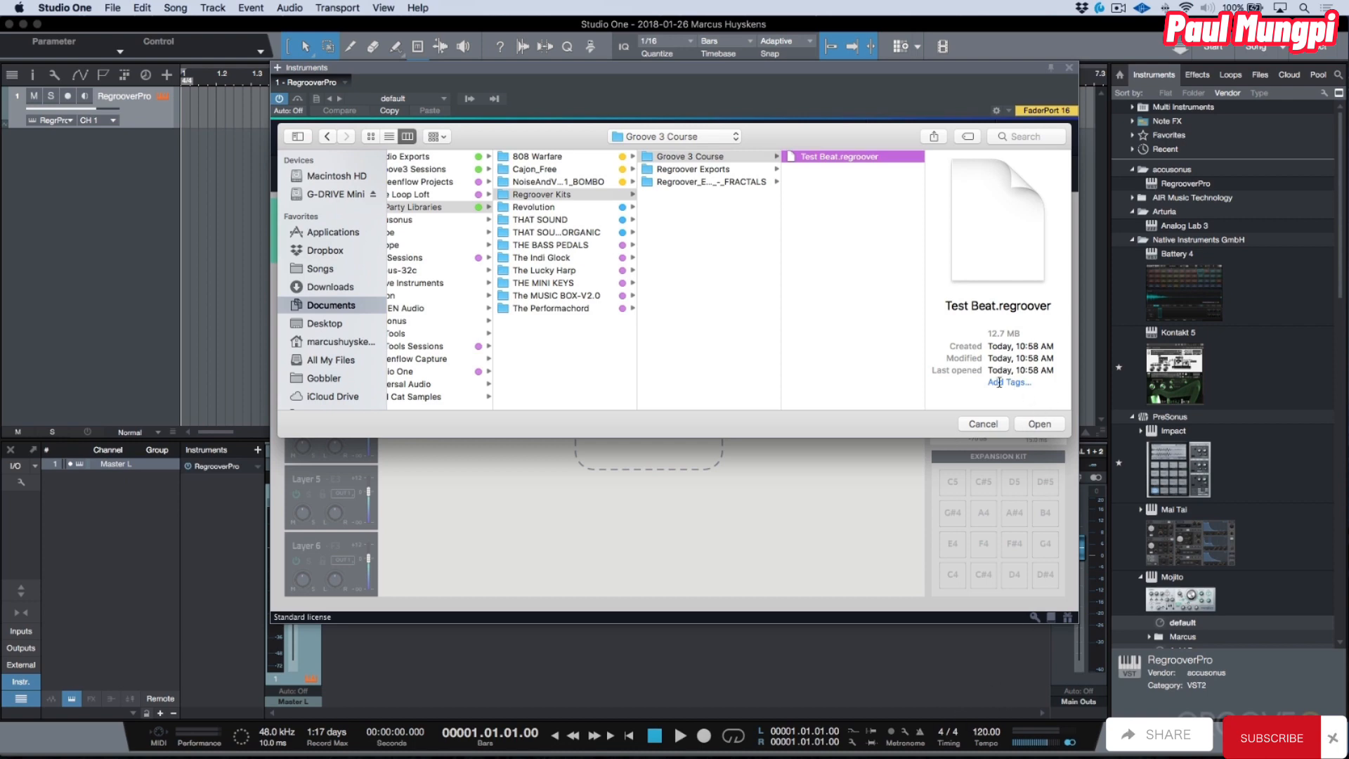
pyautogui.click(1039, 424)
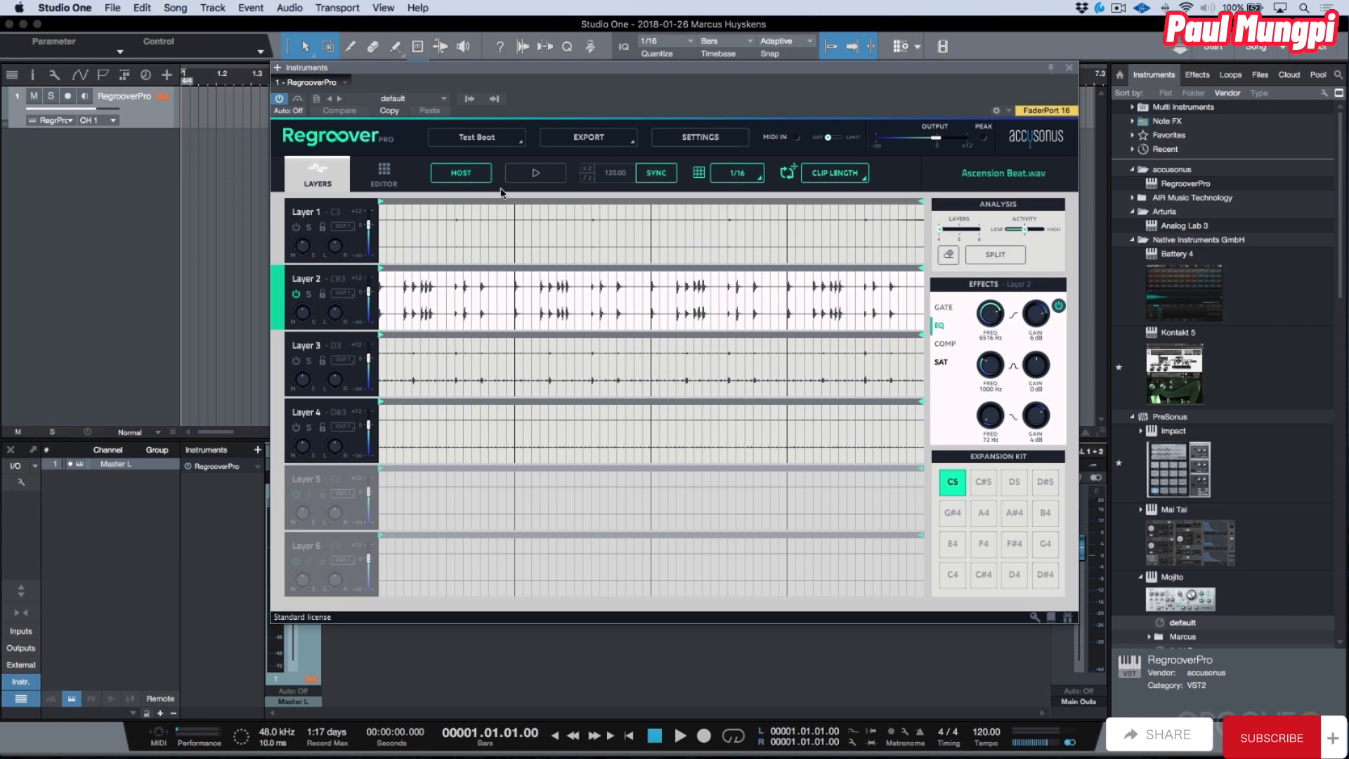
# Preview the loaded beat in Regroover, close its window, and set the song tempo to 125 BPM.
pyautogui.click(536, 173)
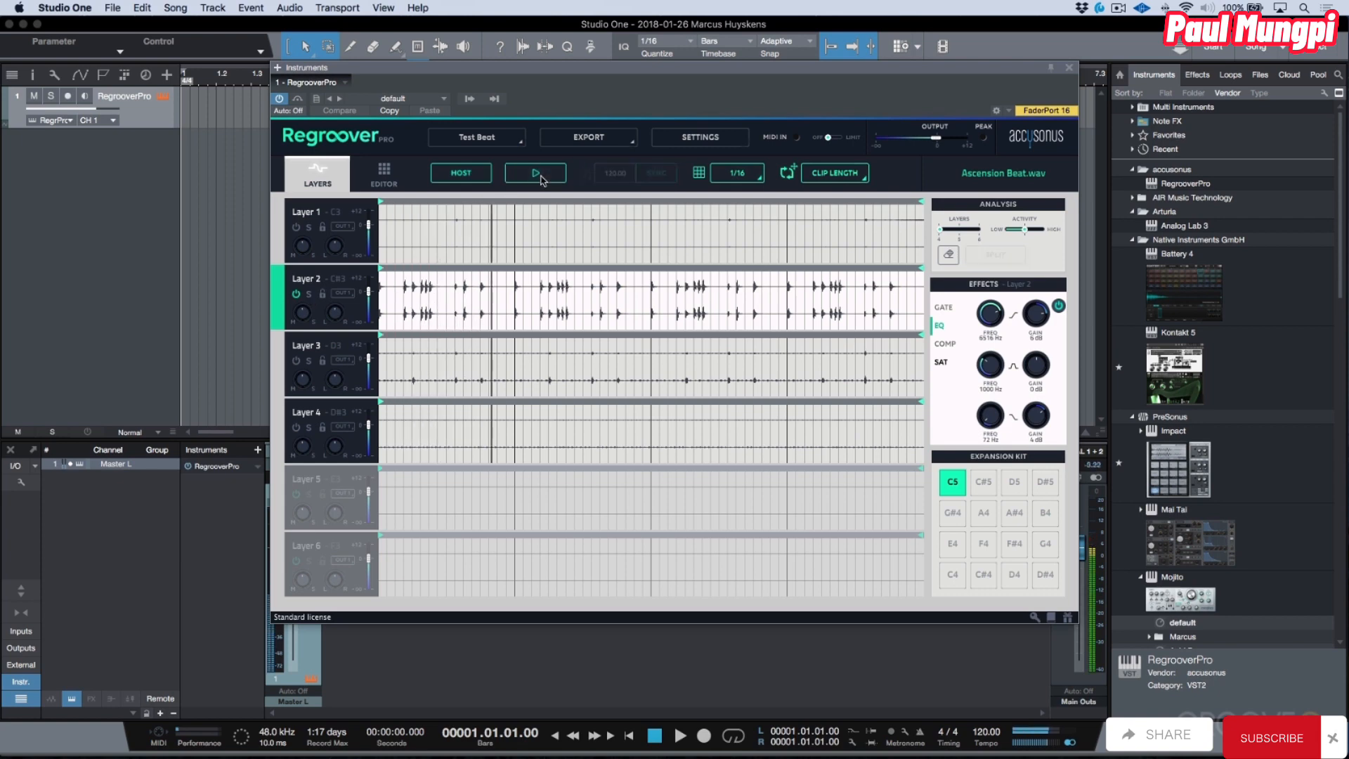
pyautogui.click(539, 177)
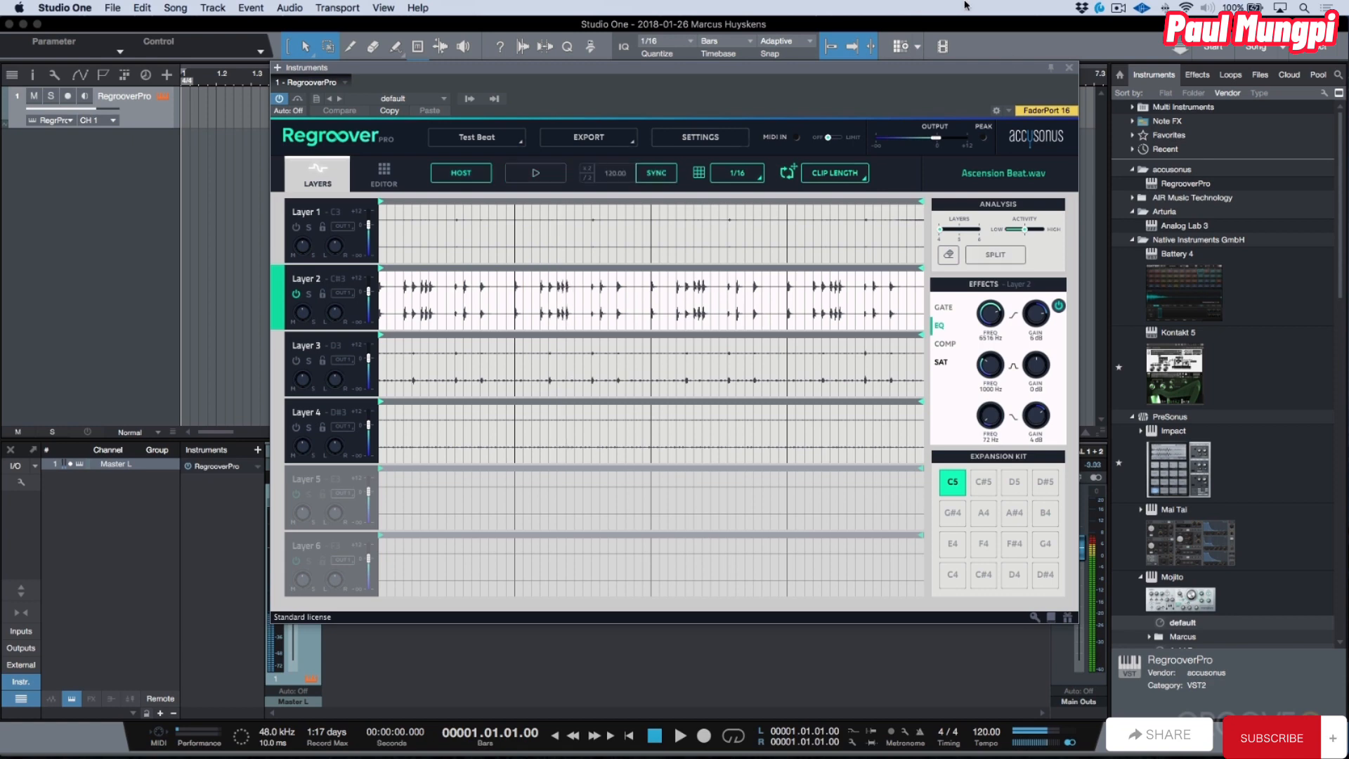
pyautogui.click(1068, 68)
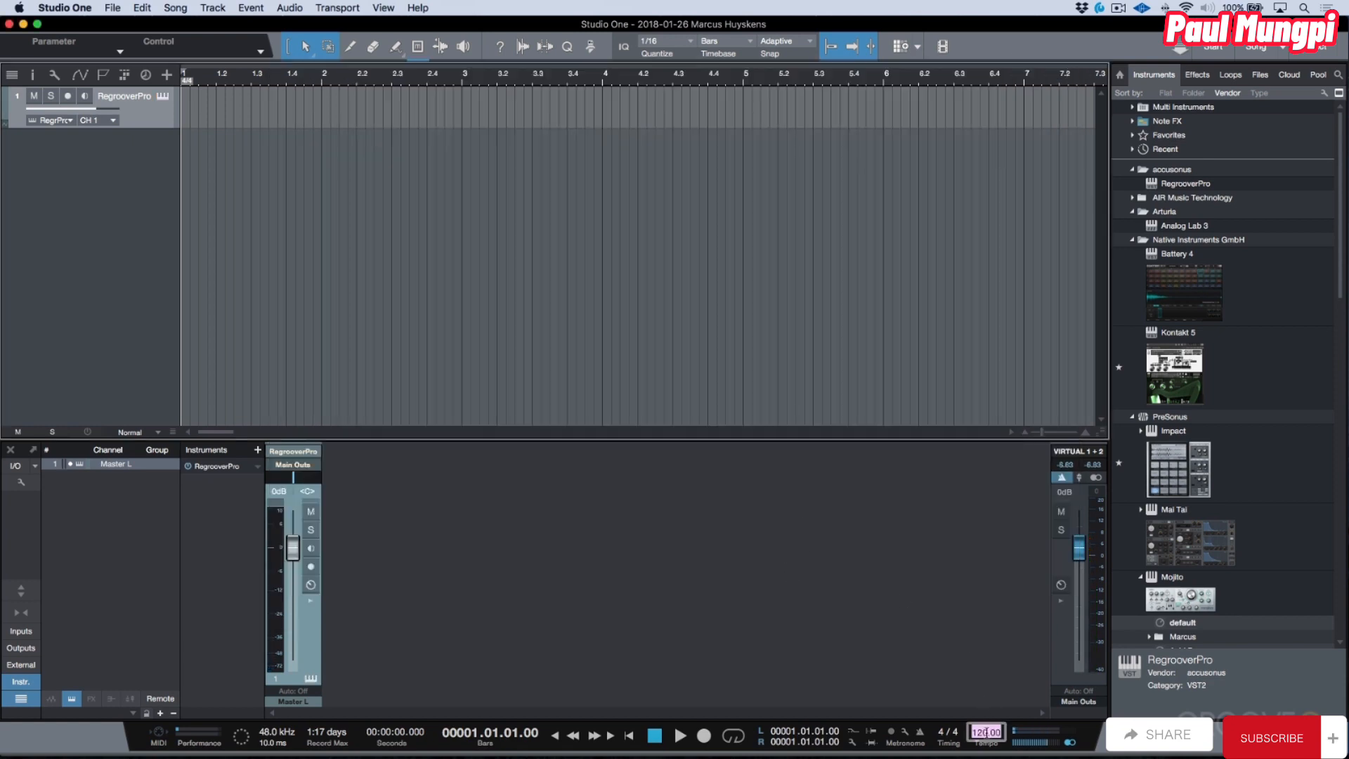
pyautogui.write('125')
pyautogui.press('Return')
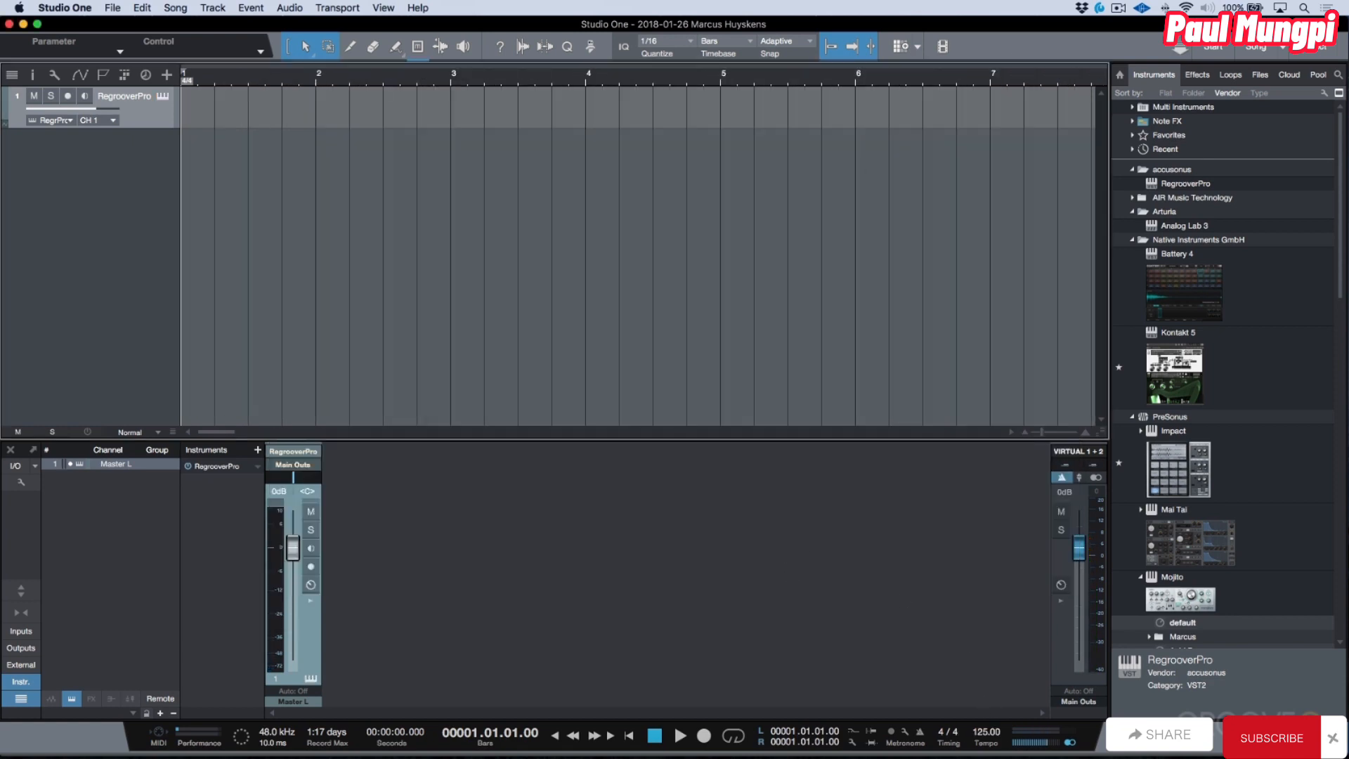
# Replace the RegrooverPro track and its instrument with a fresh RegrooverPro instance, and load Test Beat.regroover from the Groove 3 Course folder.
pyautogui.rightClick(151, 106)
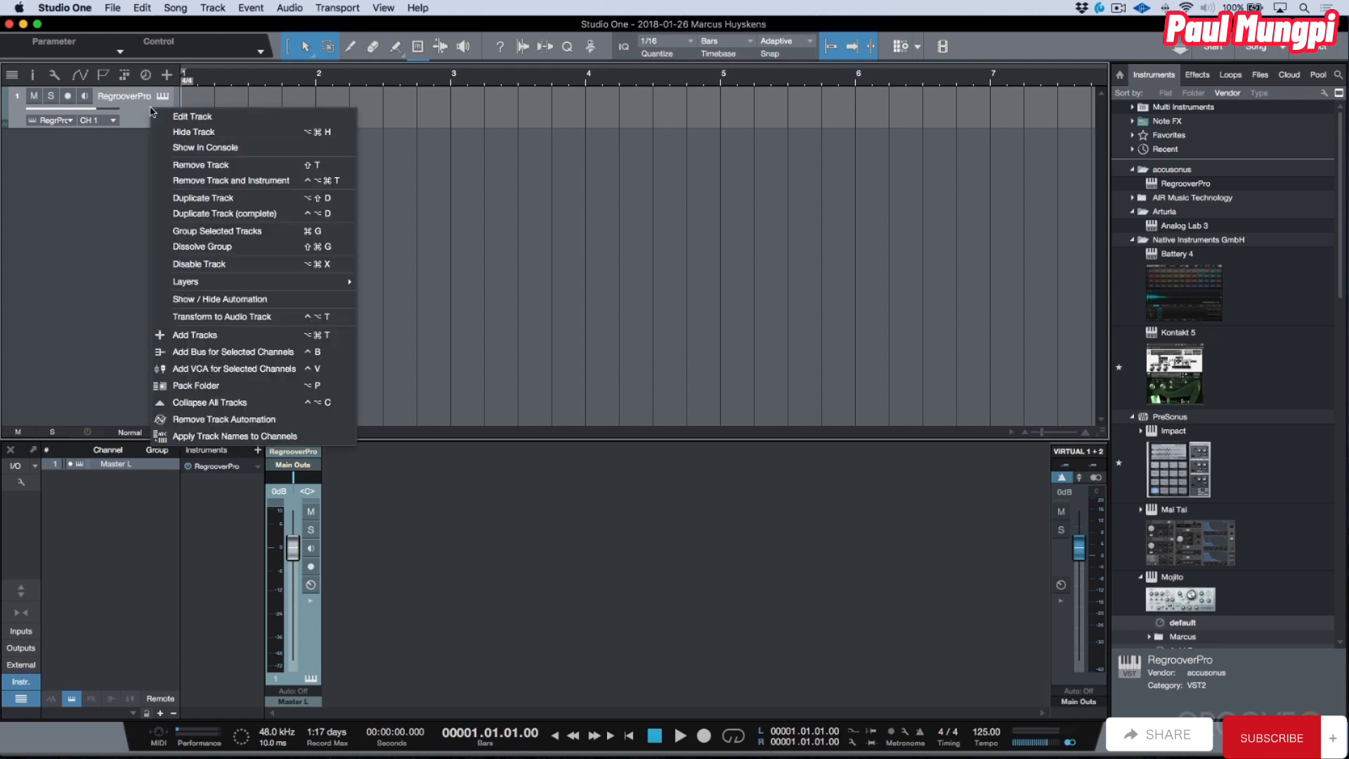
pyautogui.click(244, 180)
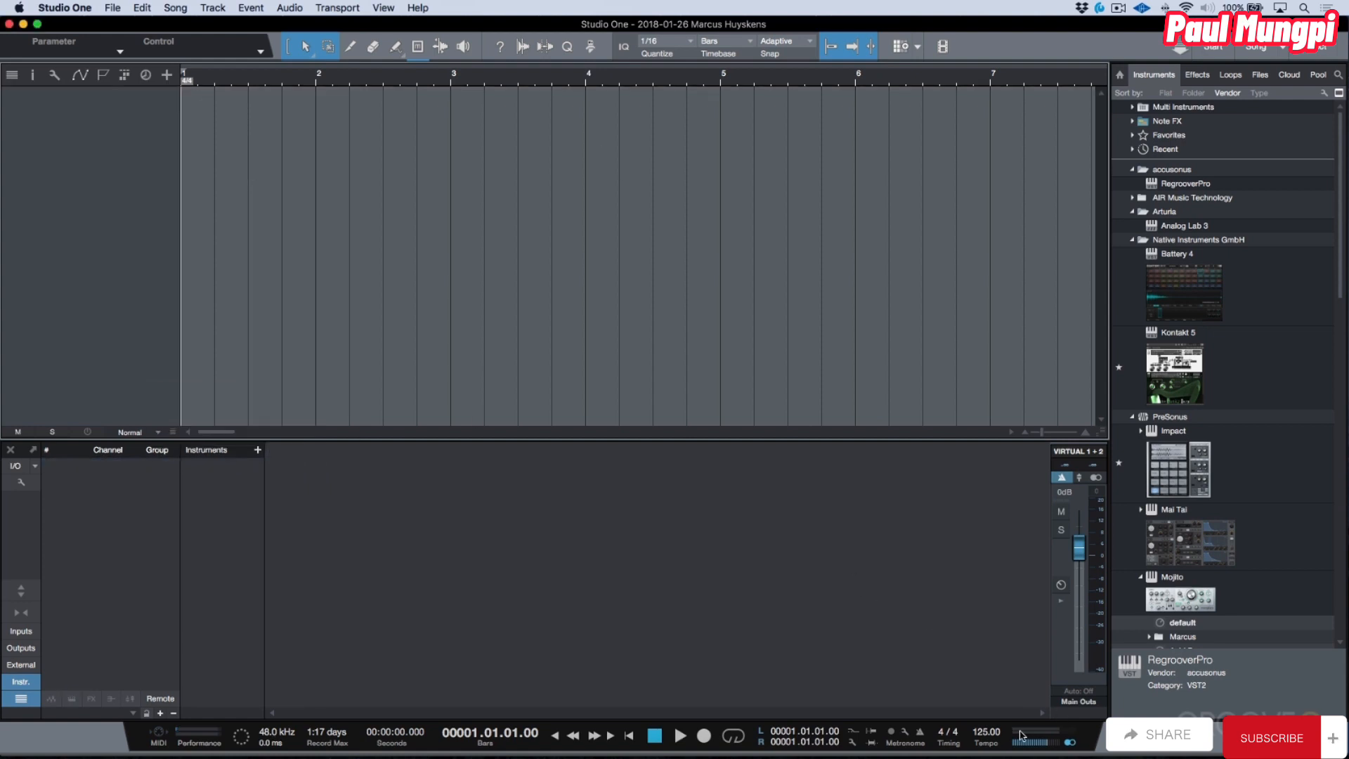
pyautogui.moveTo(1186, 184); pyautogui.dragTo(681, 226)
pyautogui.click(498, 139)
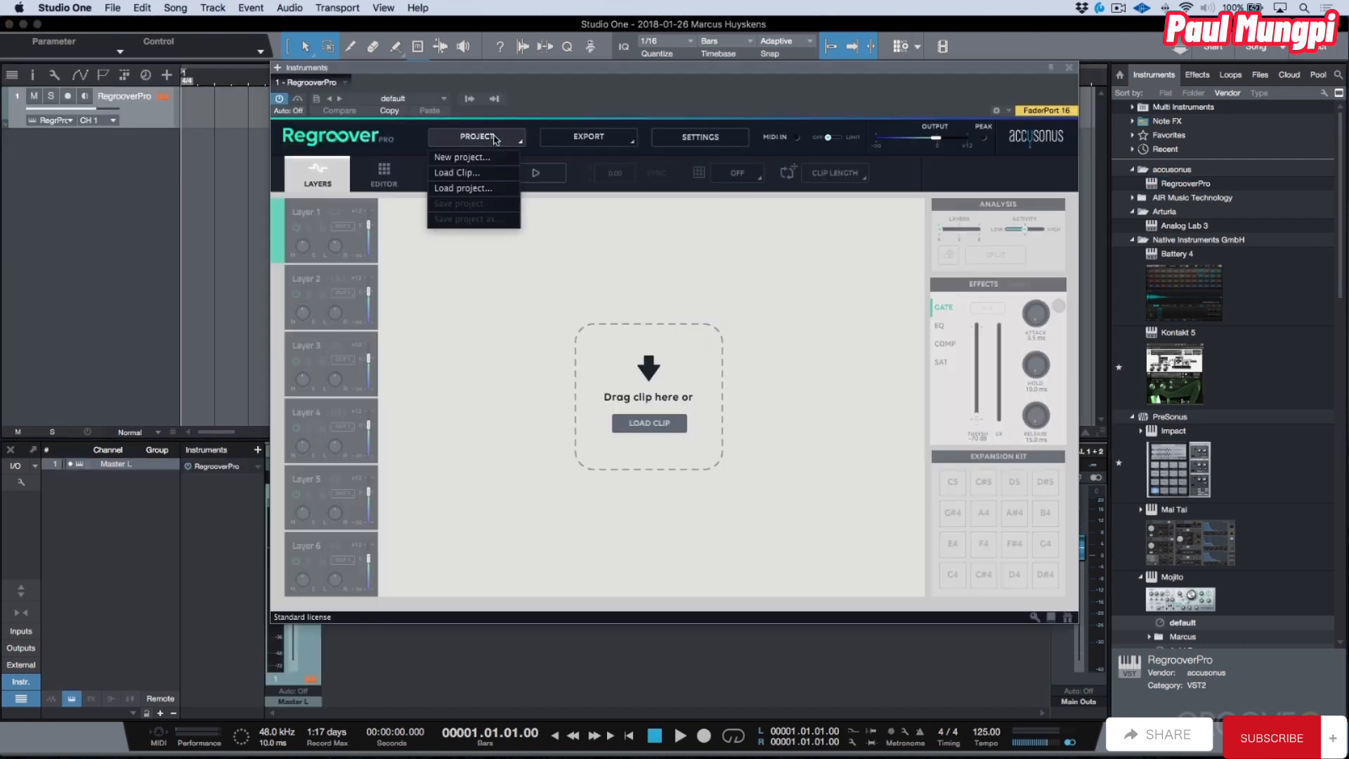
pyautogui.click(490, 188)
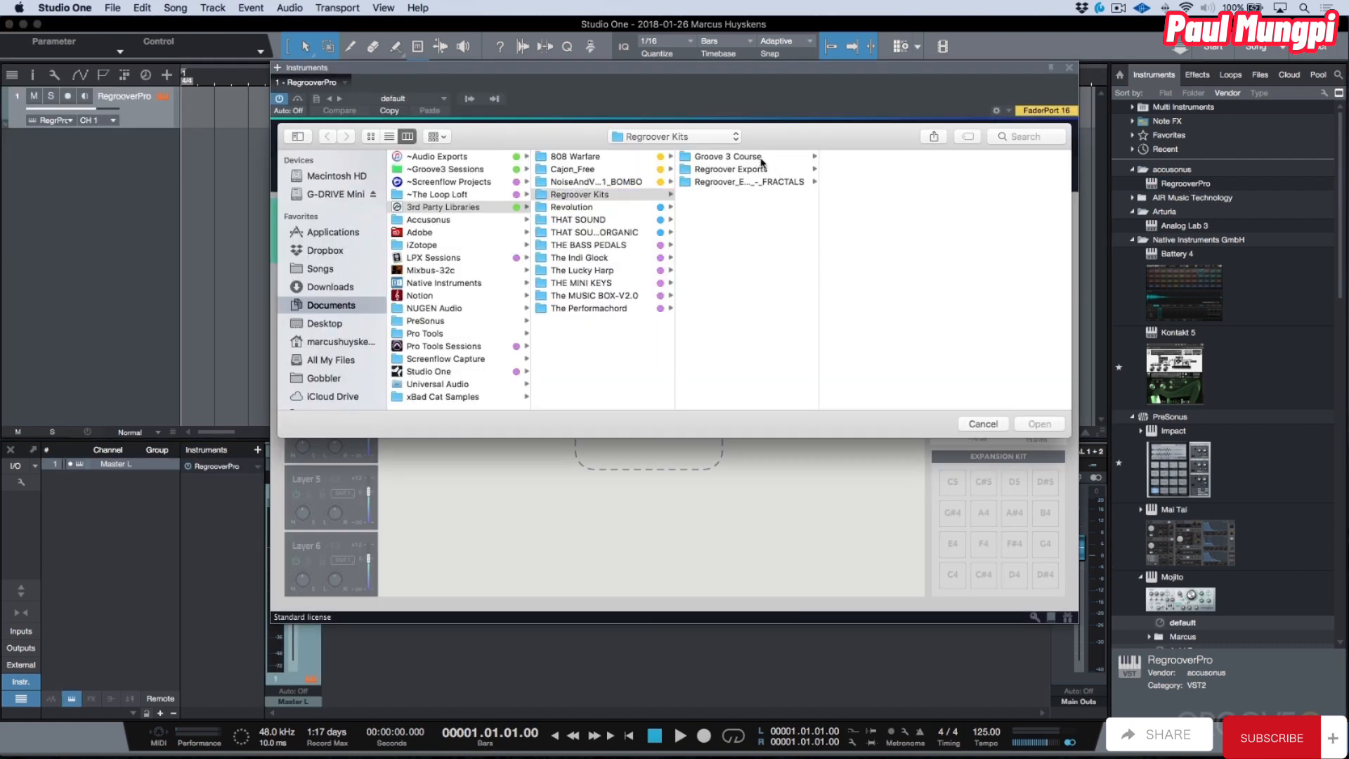
pyautogui.click(766, 158)
pyautogui.click(857, 158)
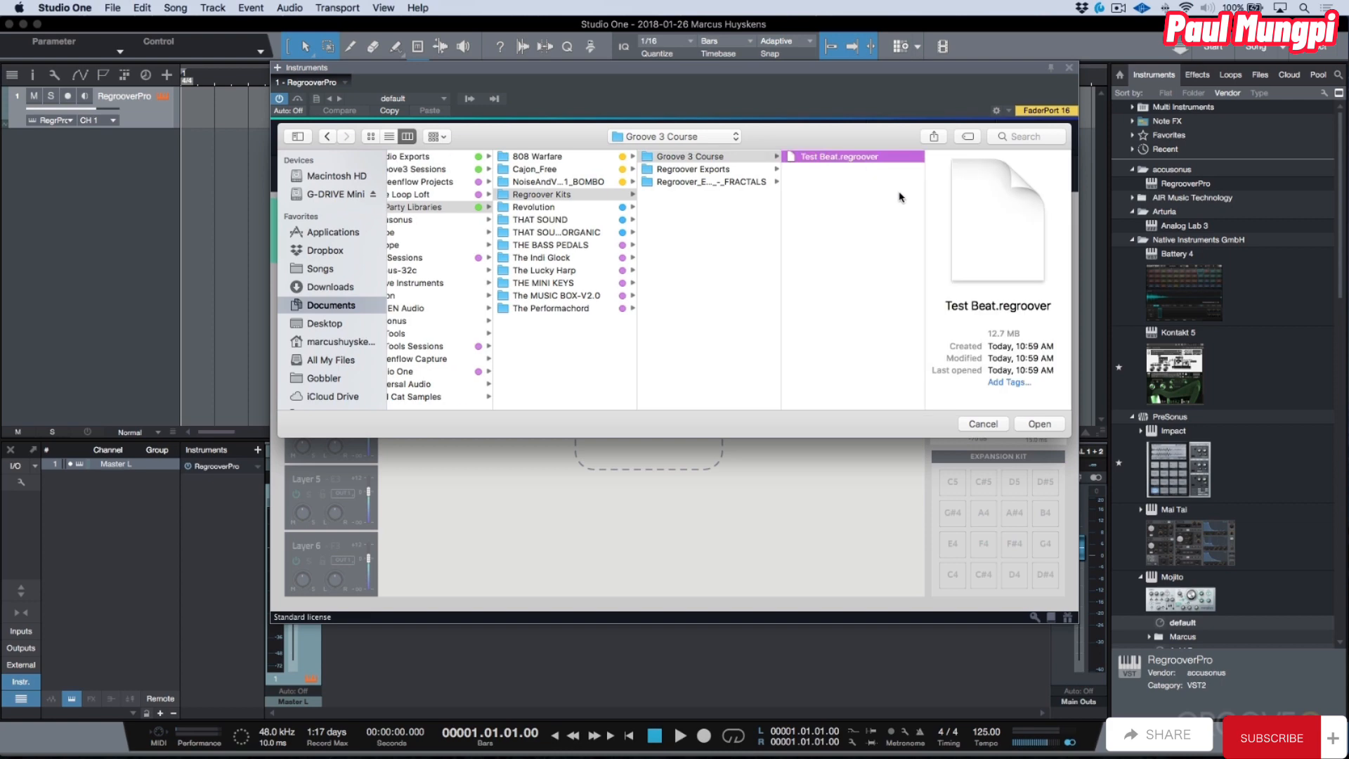
pyautogui.click(1041, 424)
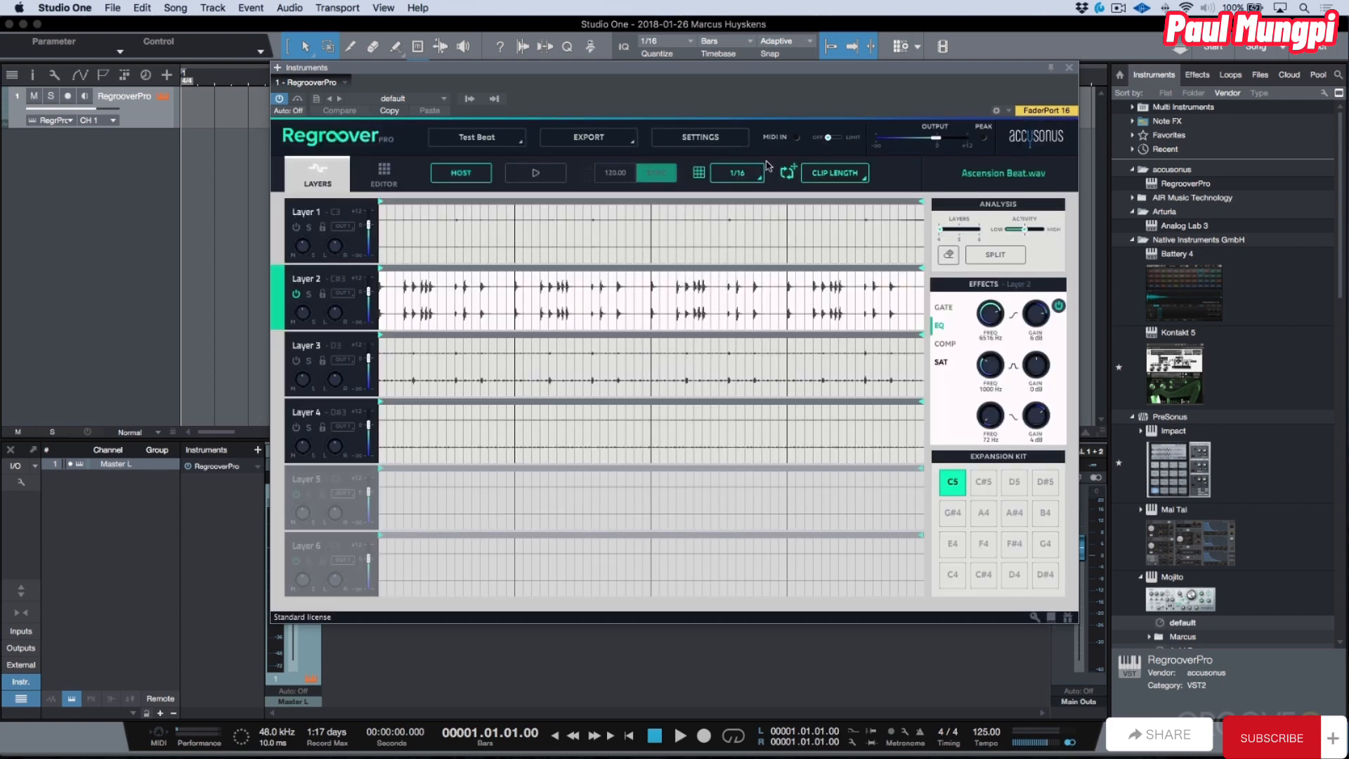
# Sync the loaded beat to the host tempo, switch Layer 2 on, and move the Regroover window higher.
pyautogui.click(658, 174)
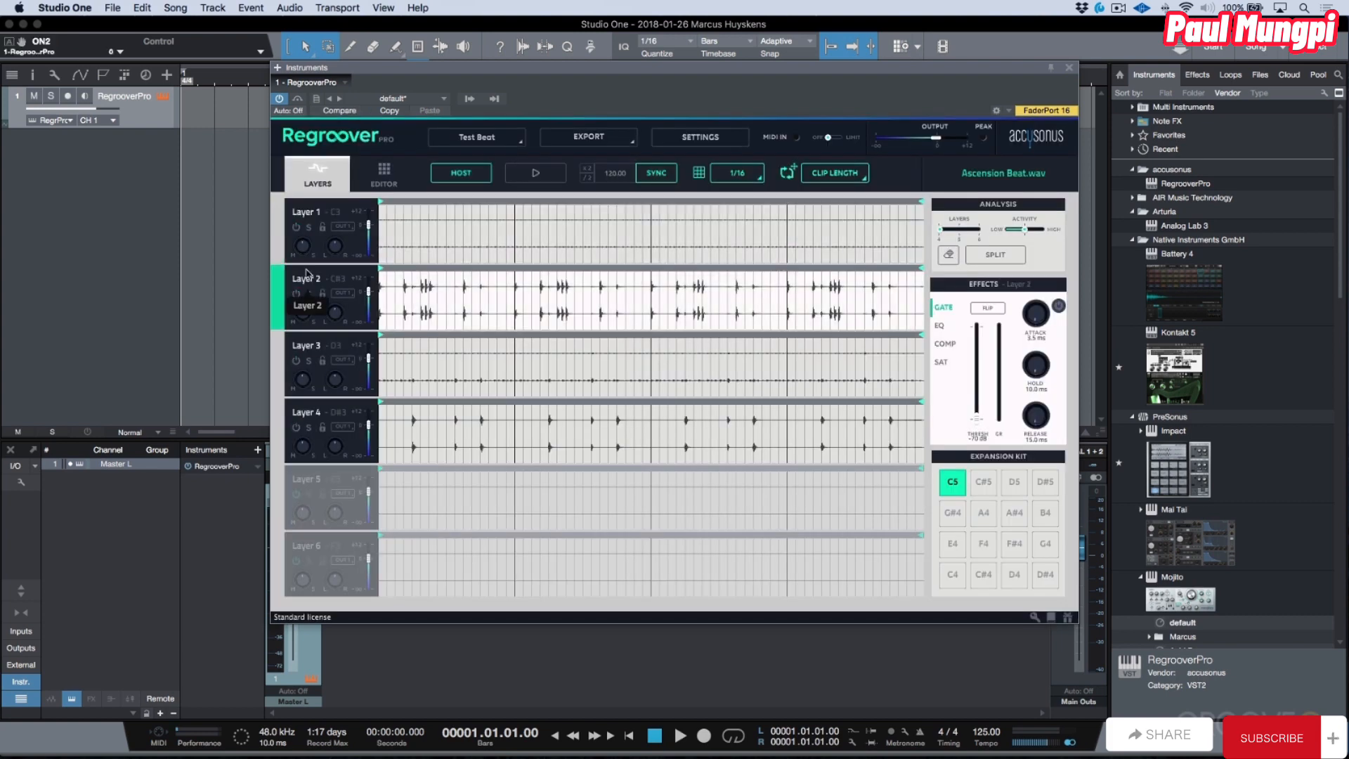
pyautogui.click(295, 294)
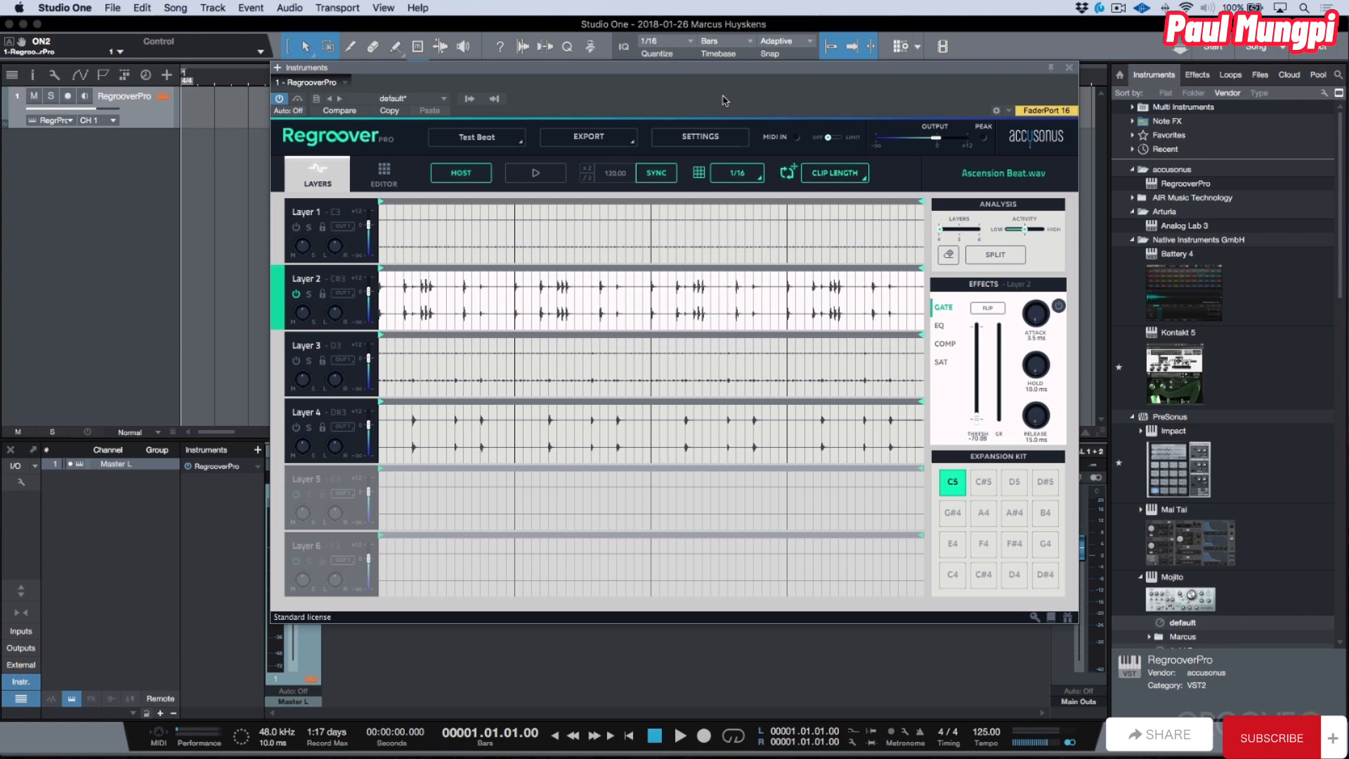
pyautogui.moveTo(731, 67); pyautogui.dragTo(698, 5)
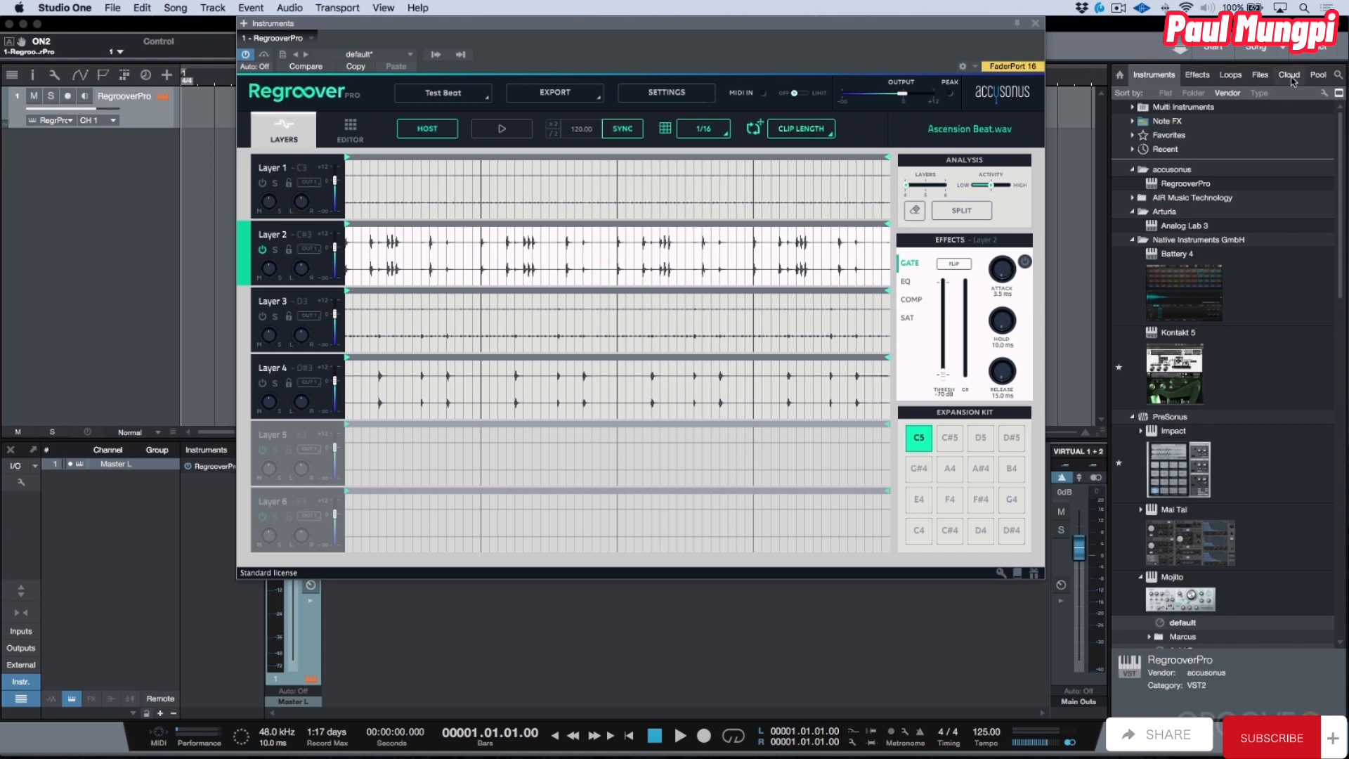
# Switch back to the original multi-track beat song and review Regroover's export options.
pyautogui.click(1282, 49)
pyautogui.click(1244, 85)
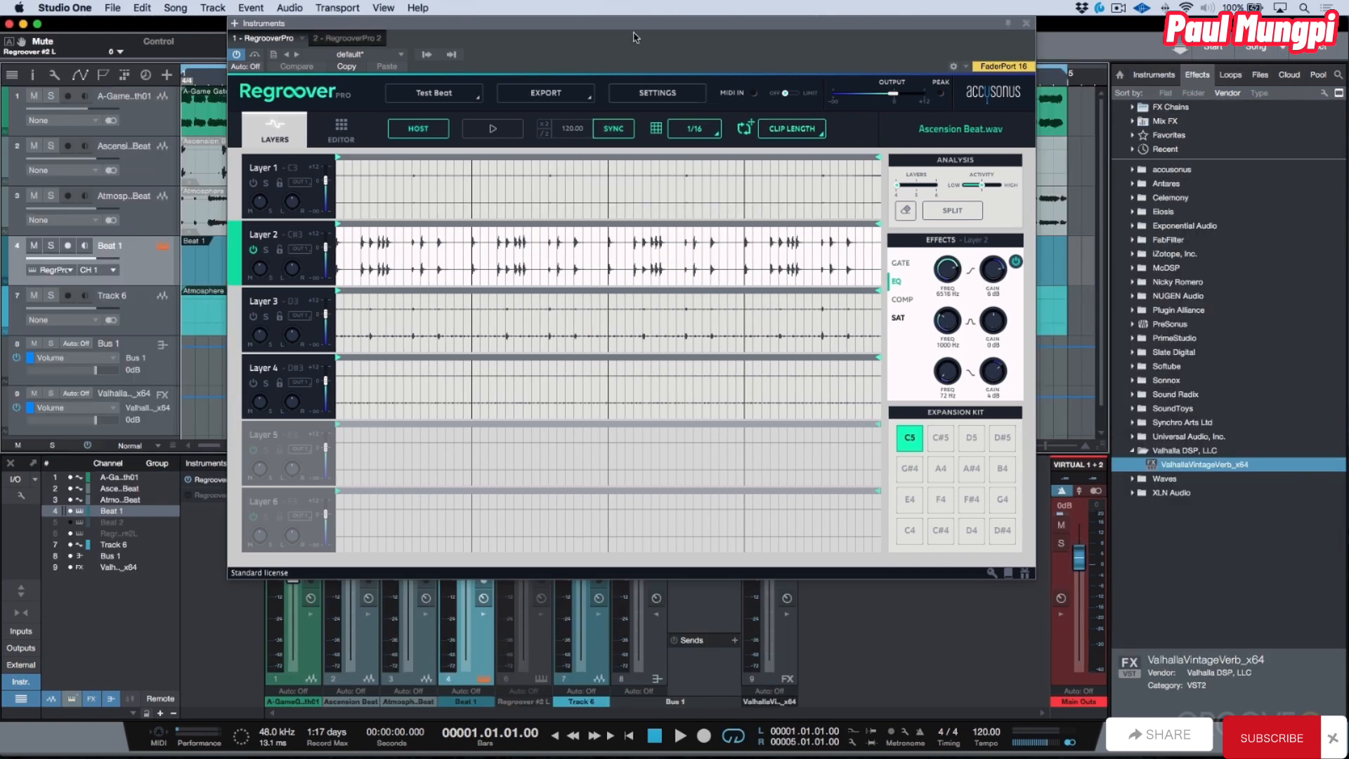
pyautogui.click(563, 94)
pyautogui.click(563, 95)
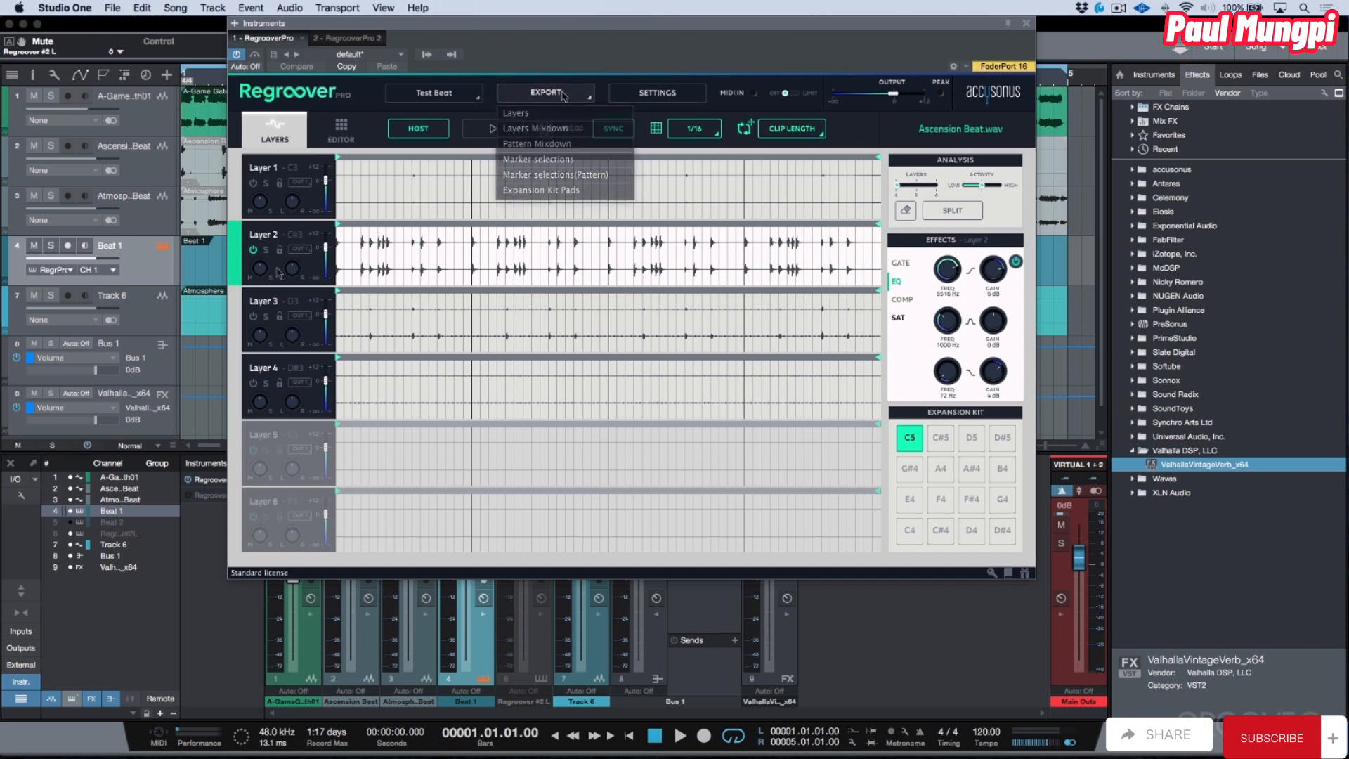